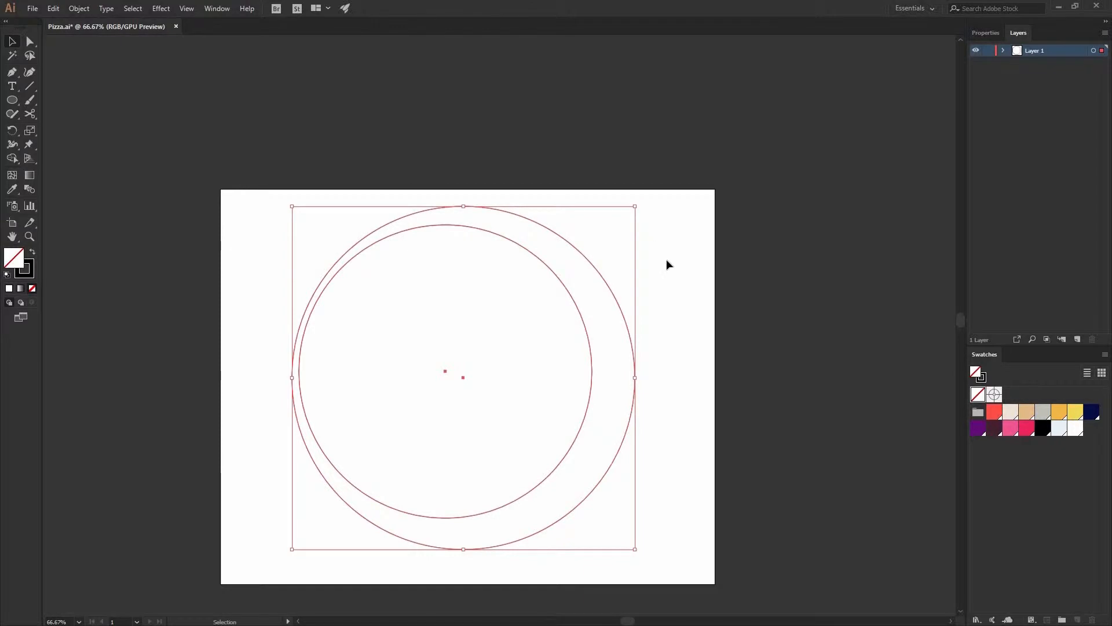
- Center the small circle horizontally and vertically on the large circle, using the large circle as the key object
left_click(988, 34)
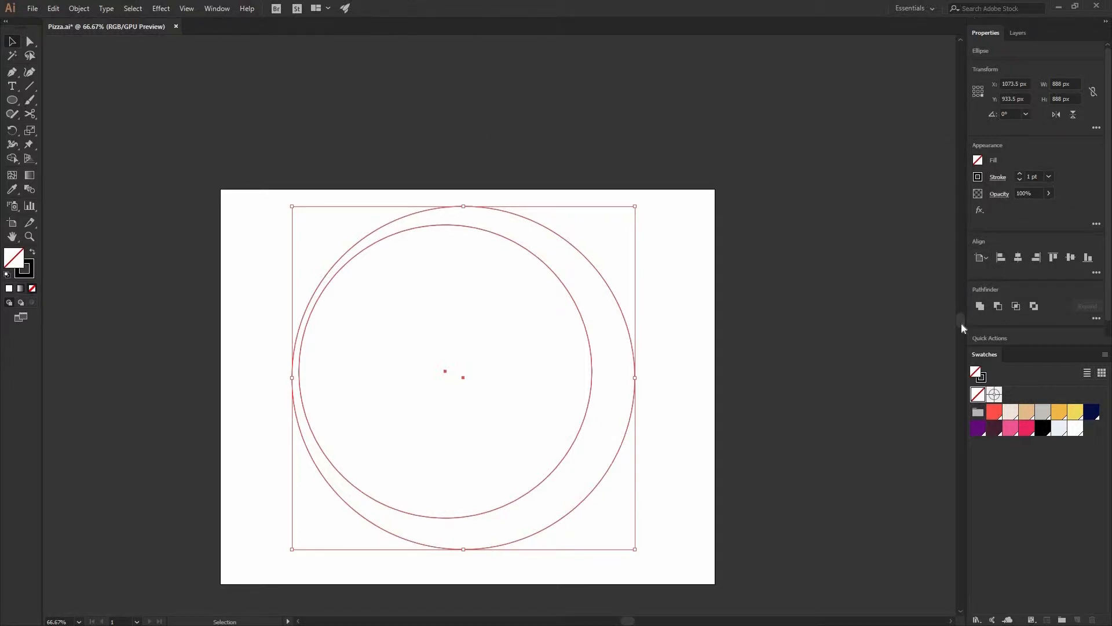
left_click(217, 8)
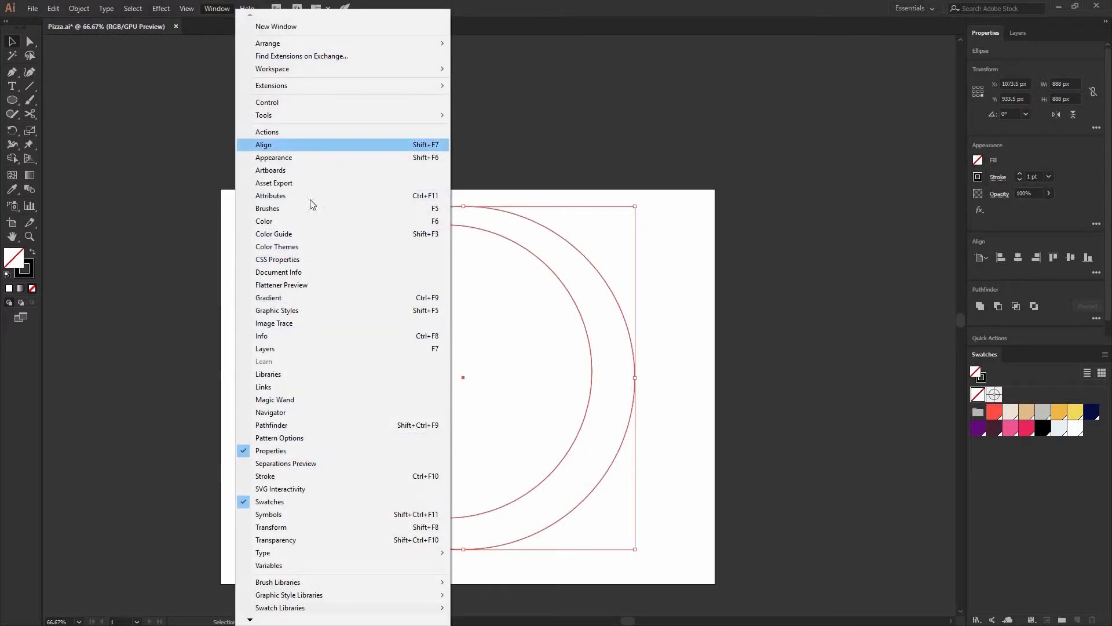
left_click(687, 320)
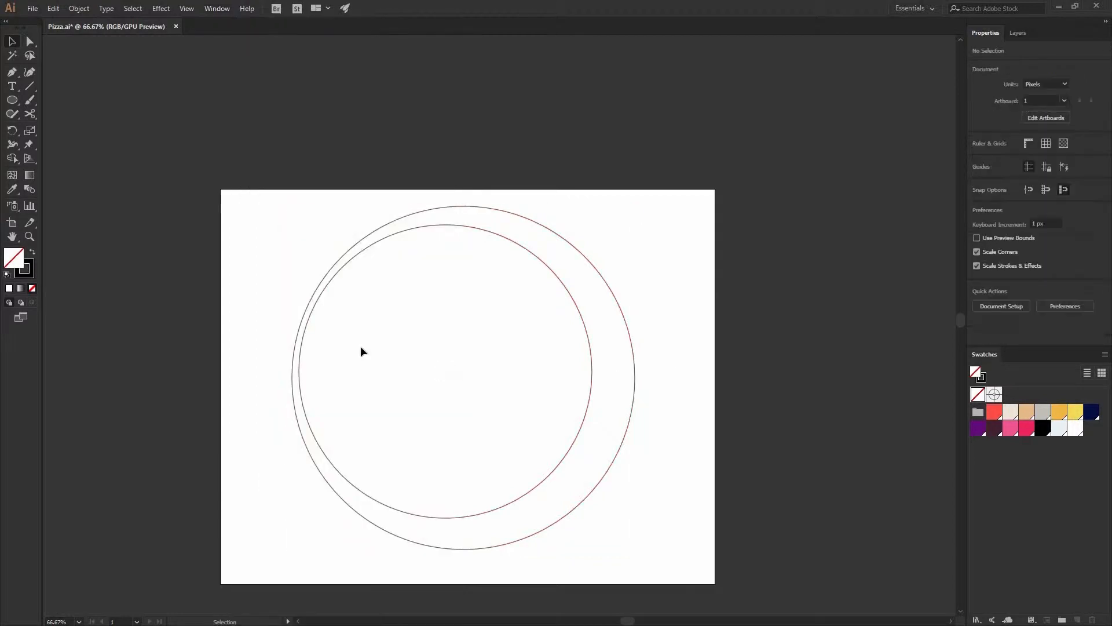
key("ctrl+a")
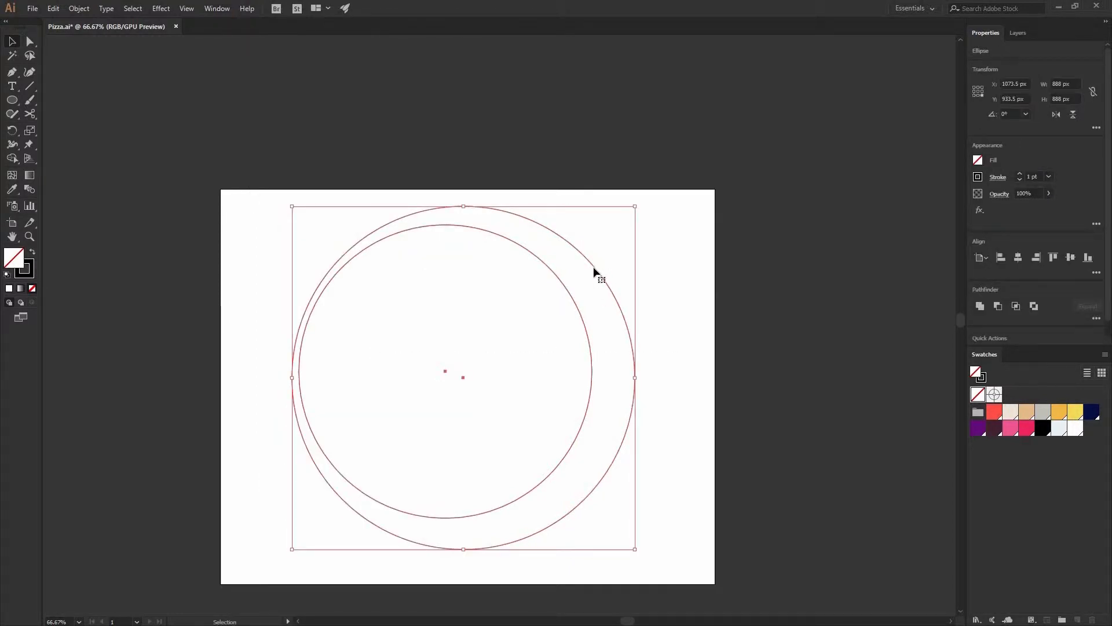
left_click(594, 266)
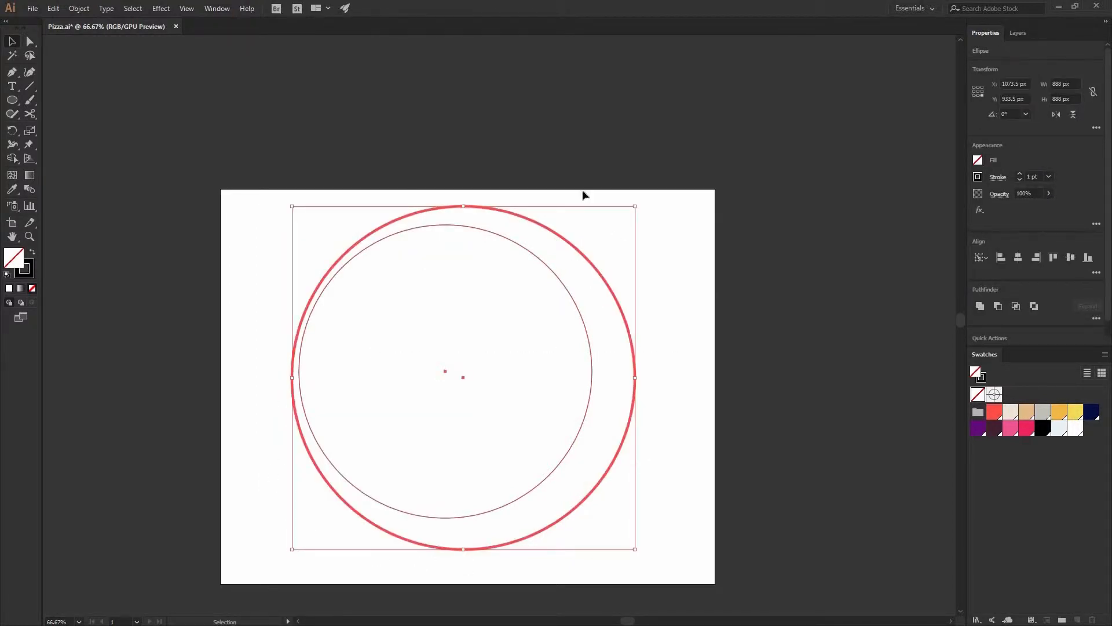
left_click(1017, 260)
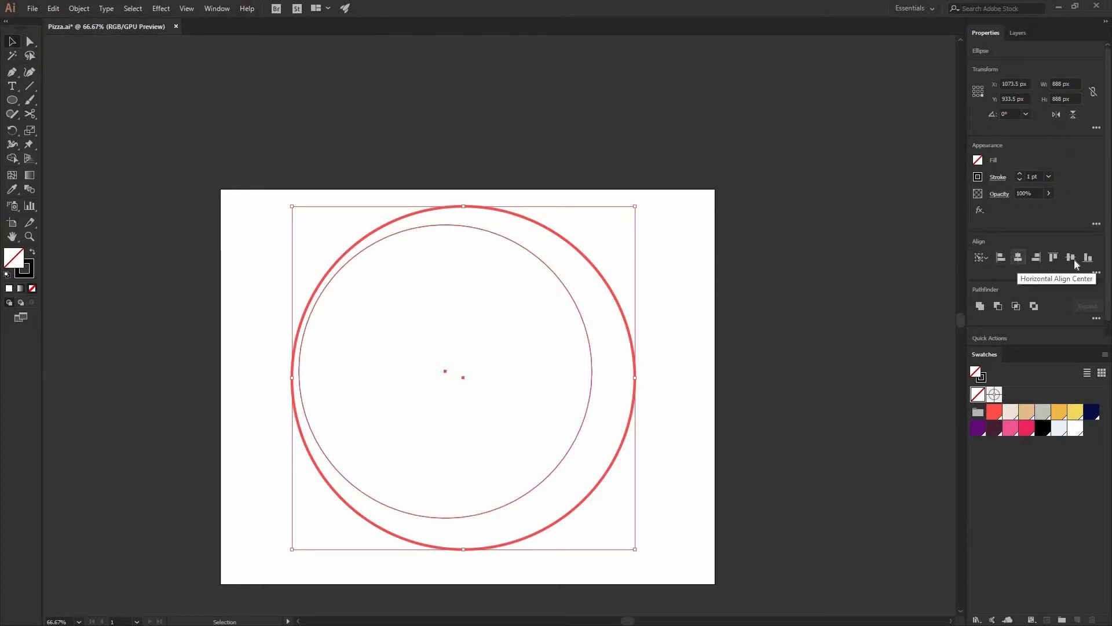
left_click(1071, 258)
left_click(543, 228)
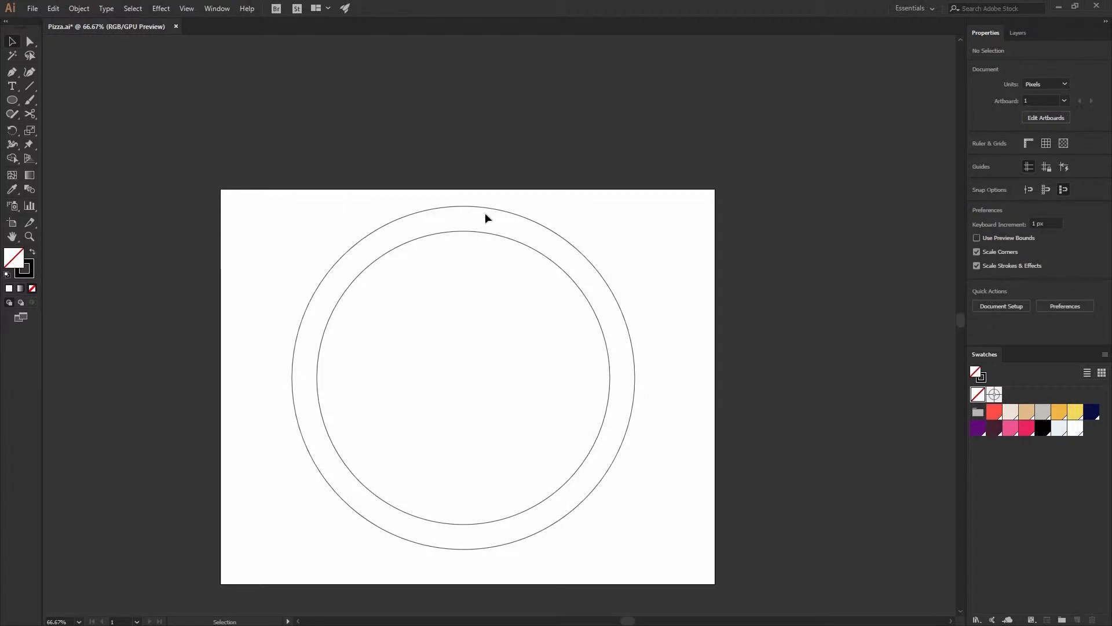
- Draw a straight vertical line about 1095 px long through the middle of both circles with the Pen tool
key("ctrl+1")
key("ctrl+minus")
key("p")
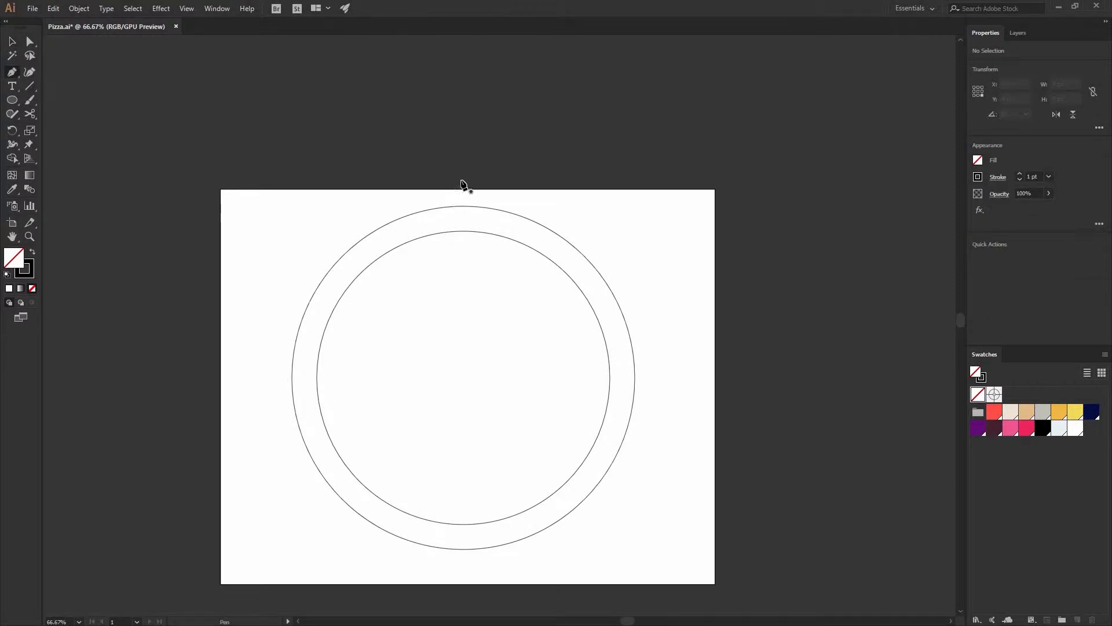
left_click(463, 170)
left_click(488, 594, "shift")
key("v")
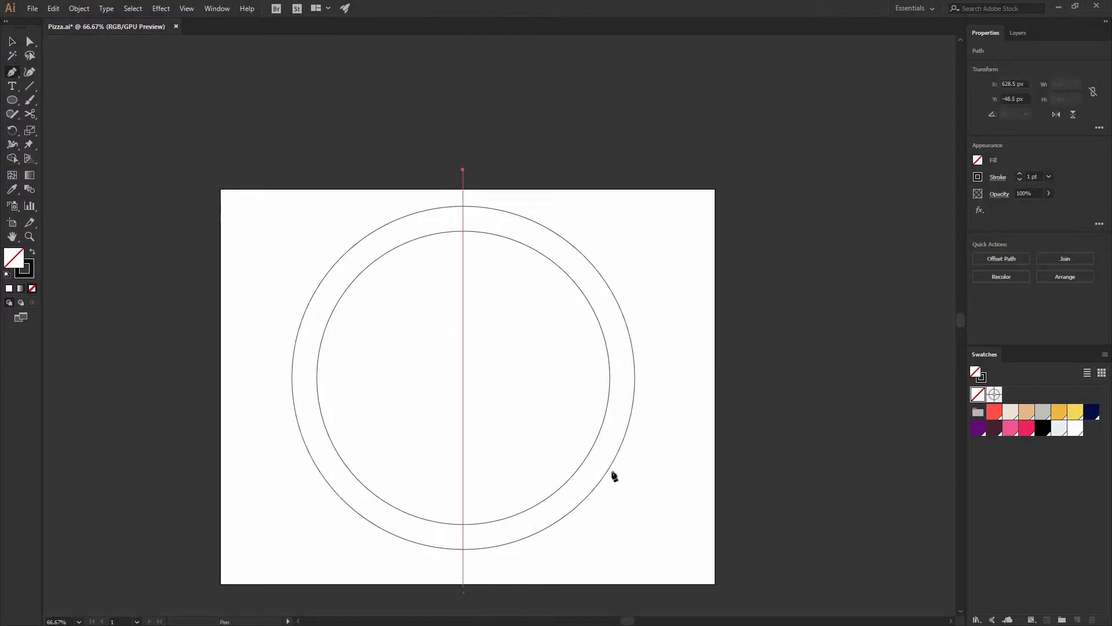
left_click(654, 403)
- Center the vertical line horizontally and vertically on the circles, using the large circle as the key object
left_click_drag(370, 328, 579, 250)
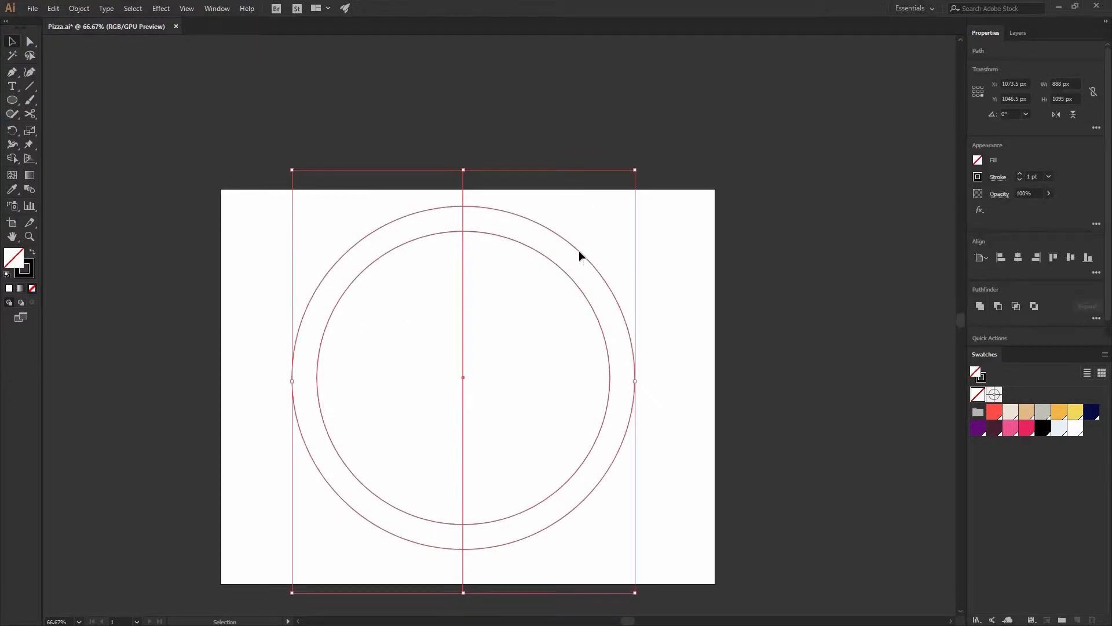
left_click(613, 294)
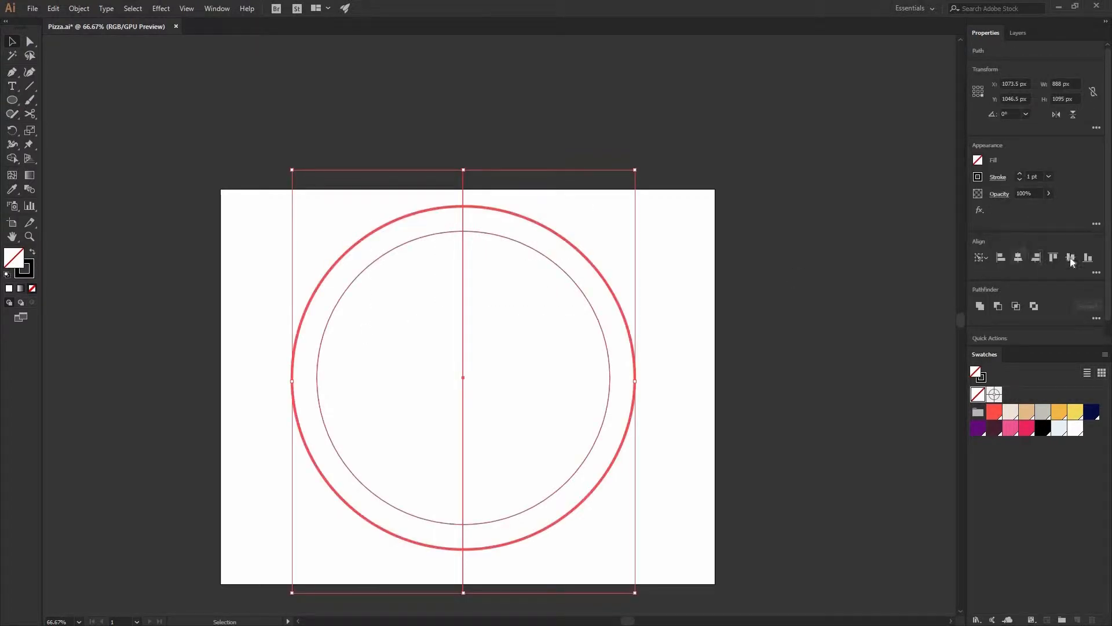
left_click(646, 294)
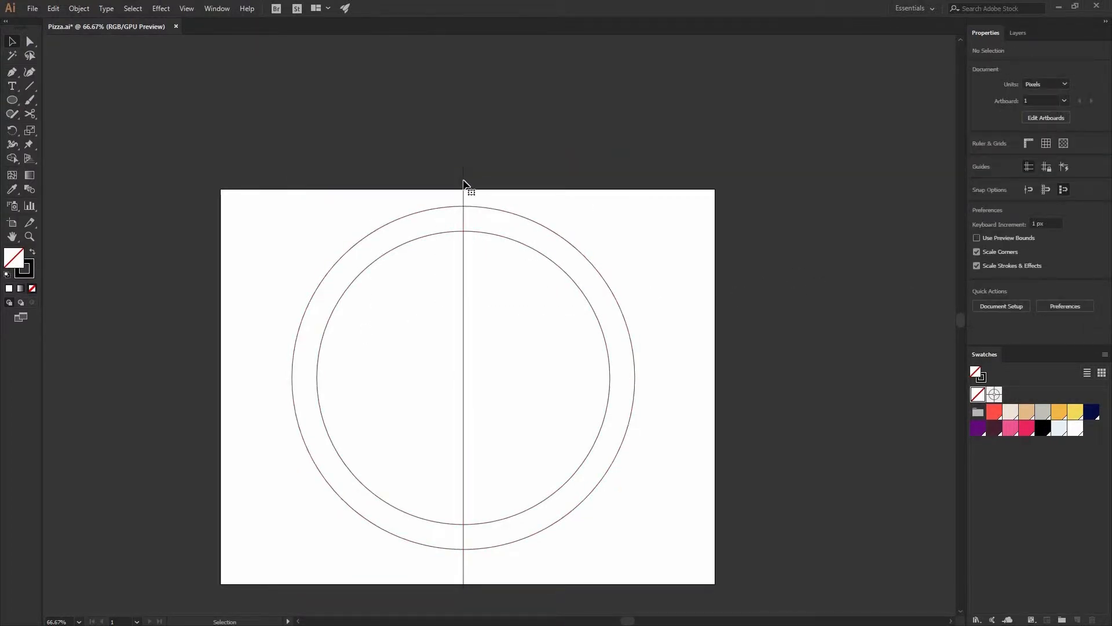
- Rotate copies of the vertical line around its center in 45° increments to form four crossing lines
left_click(16, 133)
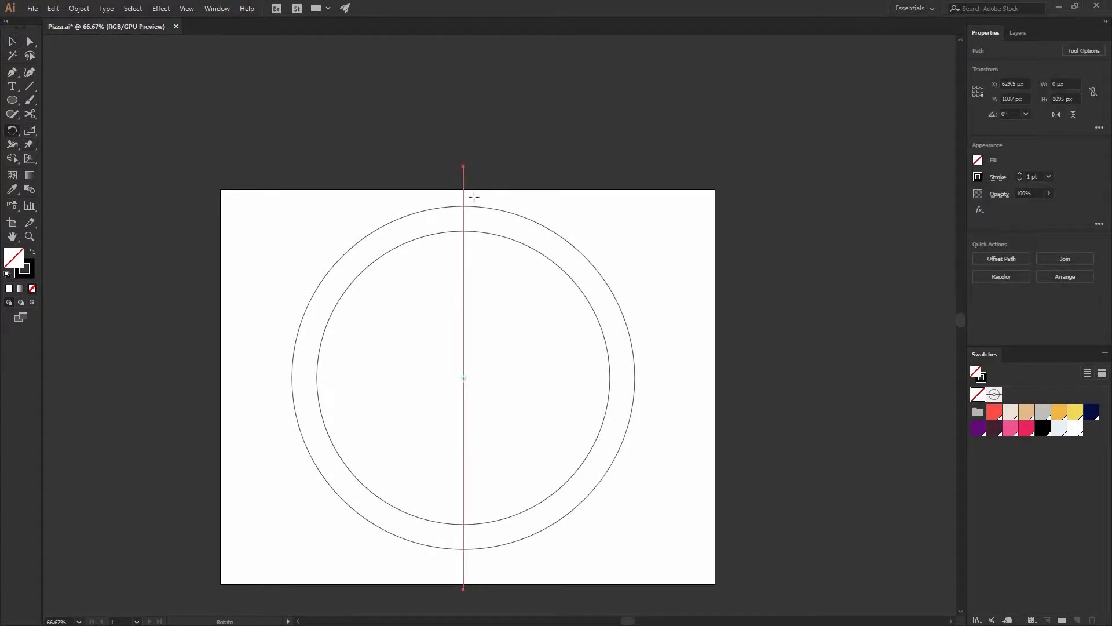
mouse_move(588, 278)
left_mouse_down()
mouse_move(603, 238)
mouse_move(600, 270)
left_mouse_up()
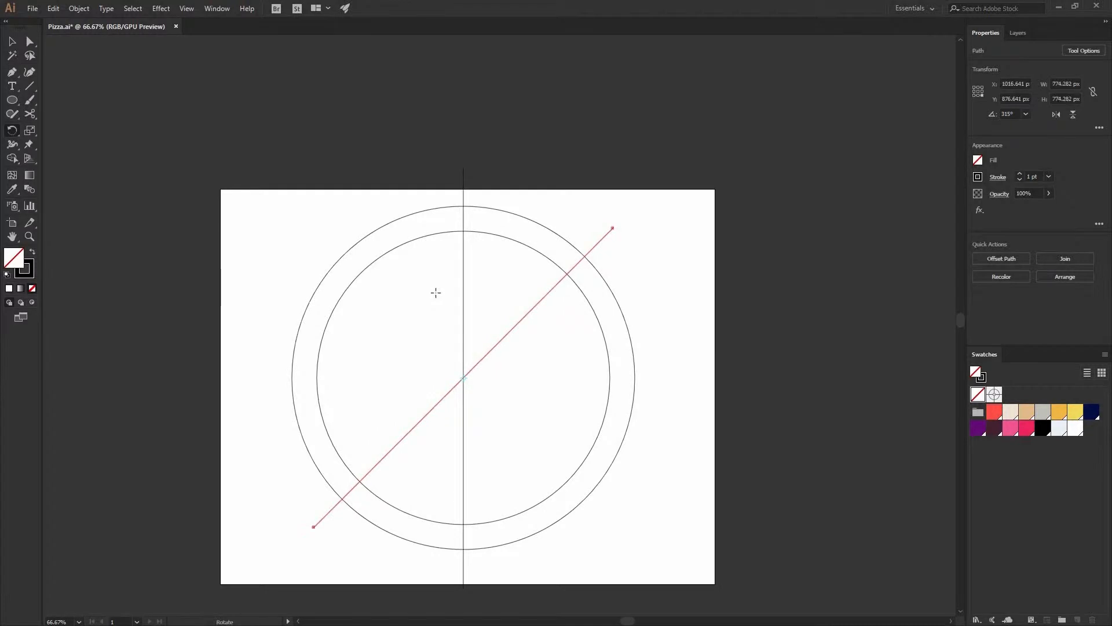
key("v")
key("ctrl+d")
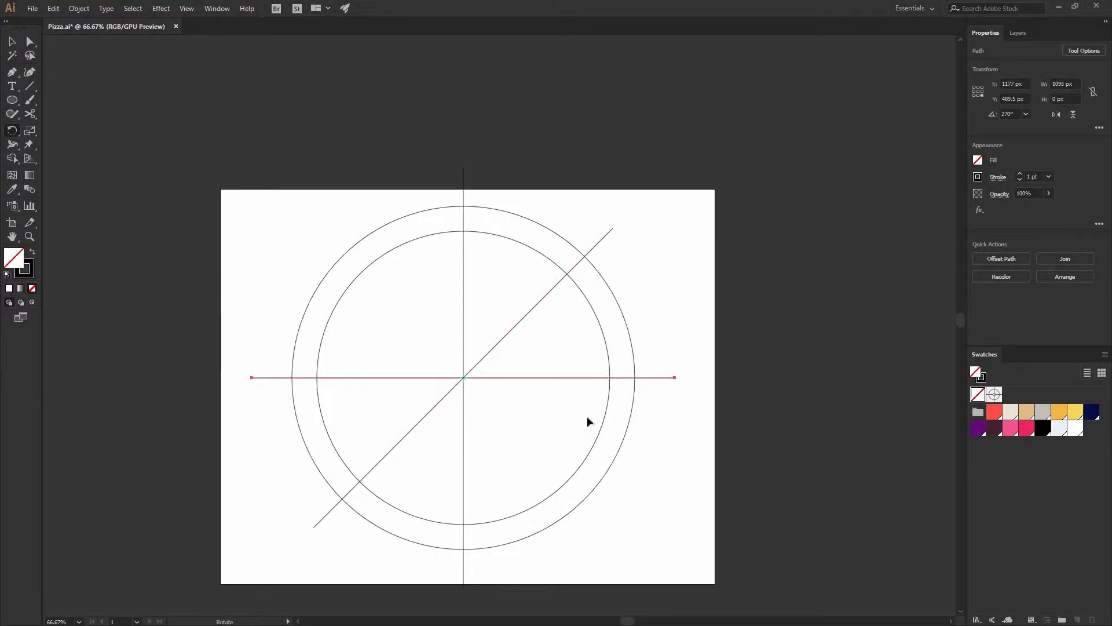
key("ctrl+d")
key("r")
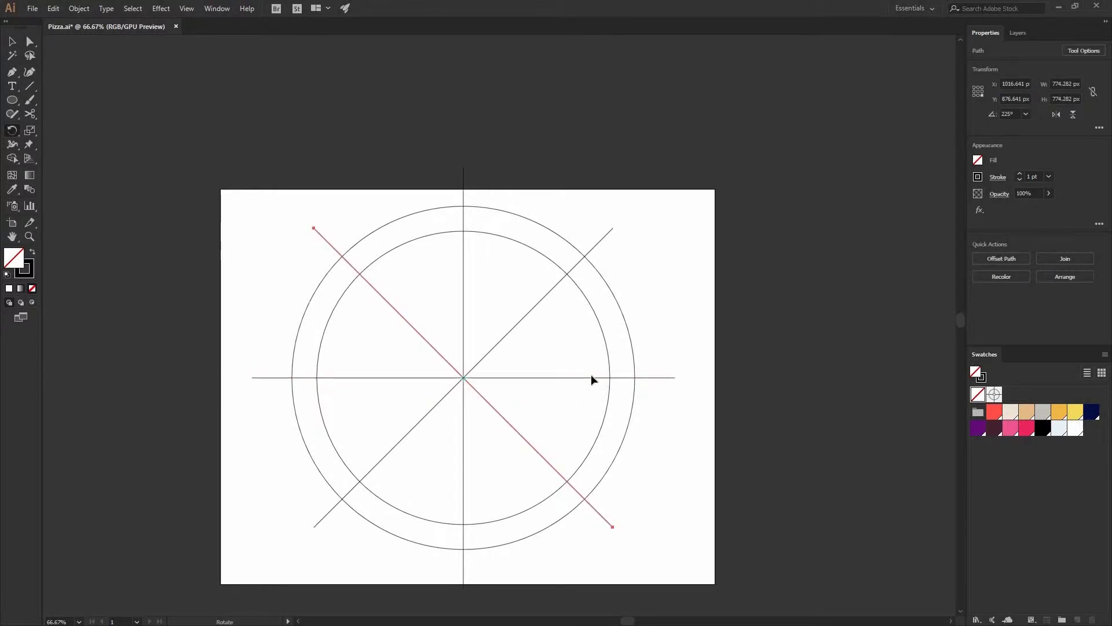
key("v")
key("ctrl+shift+o")
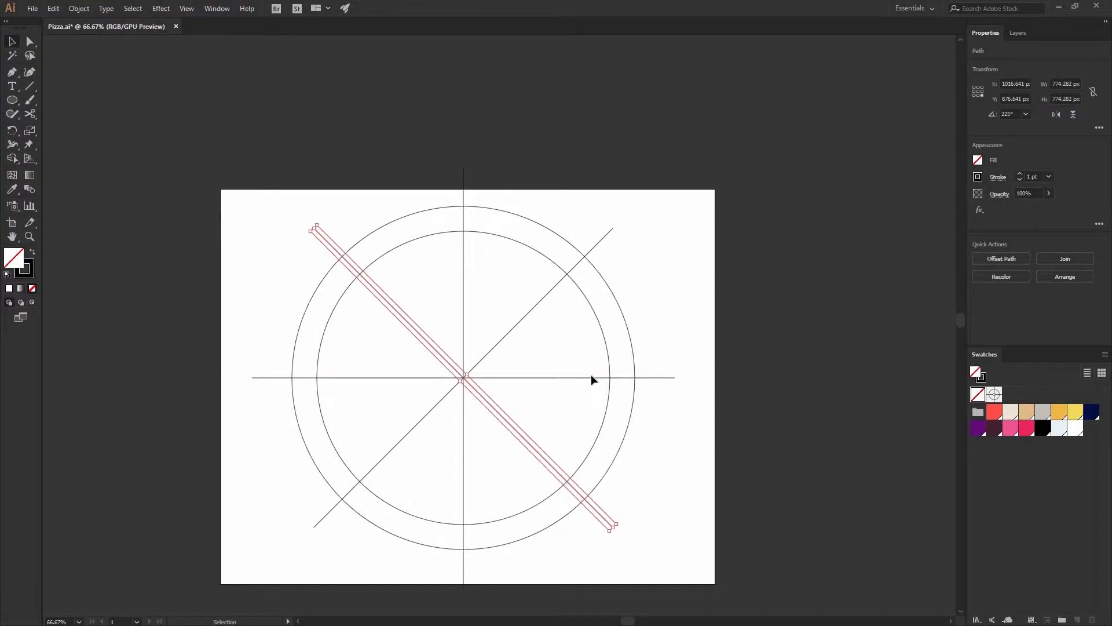
left_click(226, 42)
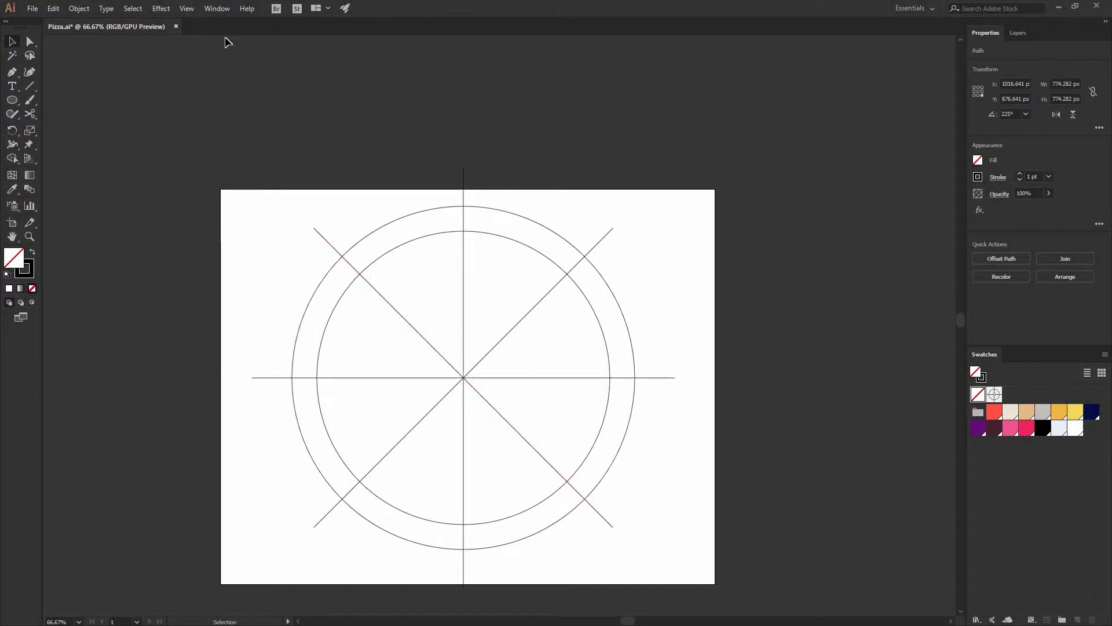
left_click(604, 298)
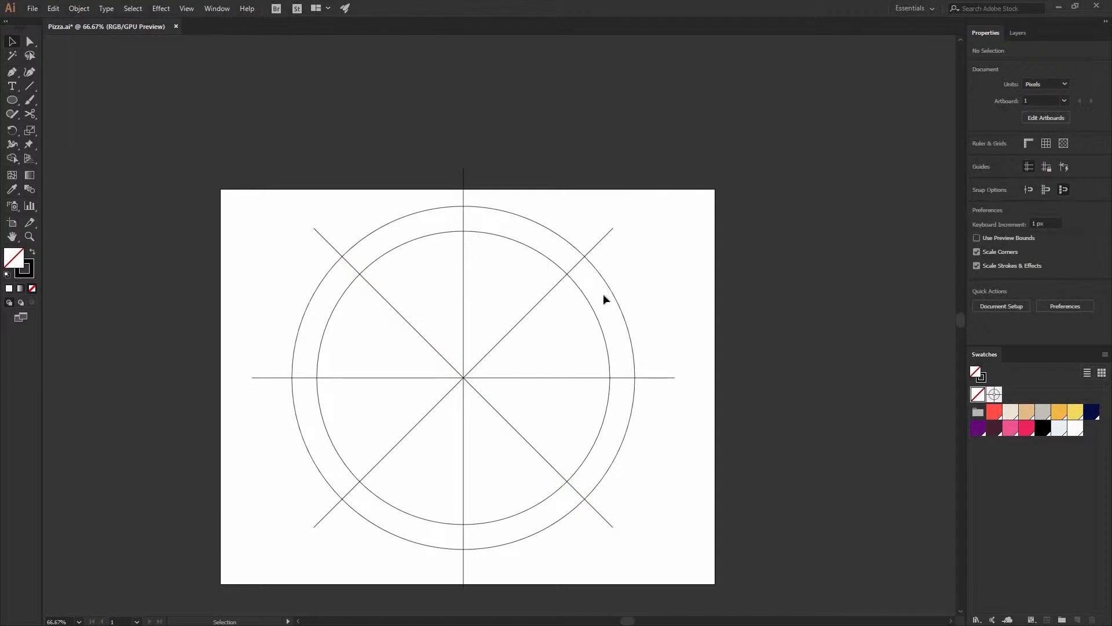
- Divide the outer circle along the four lines with Pathfinder Divide, leaving the inner circle out of the selection
left_click(505, 237)
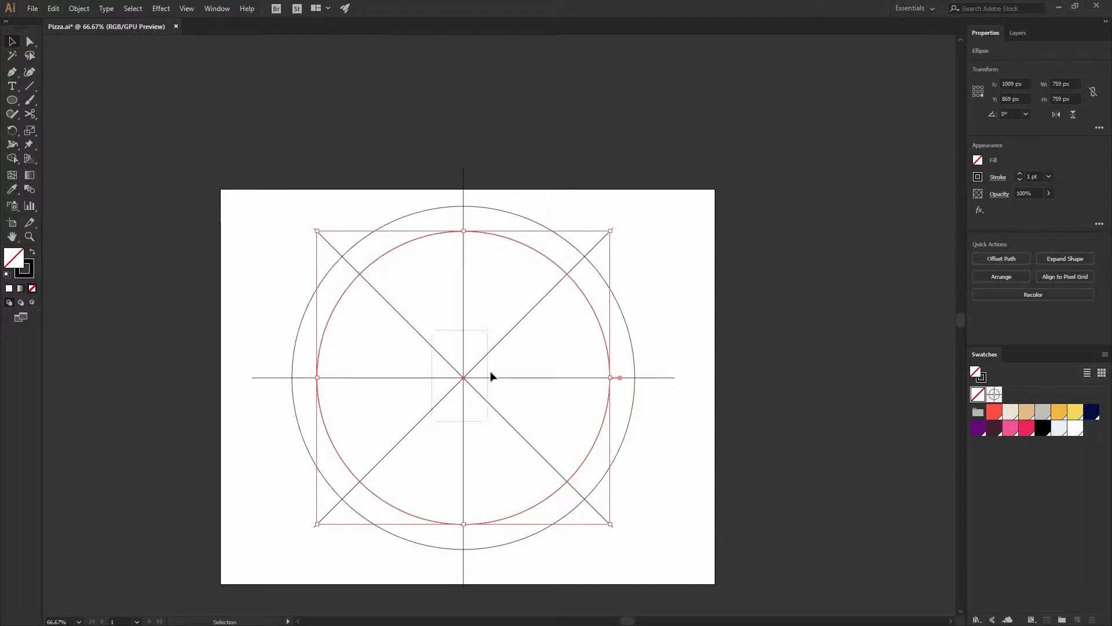
key("ctrl+a")
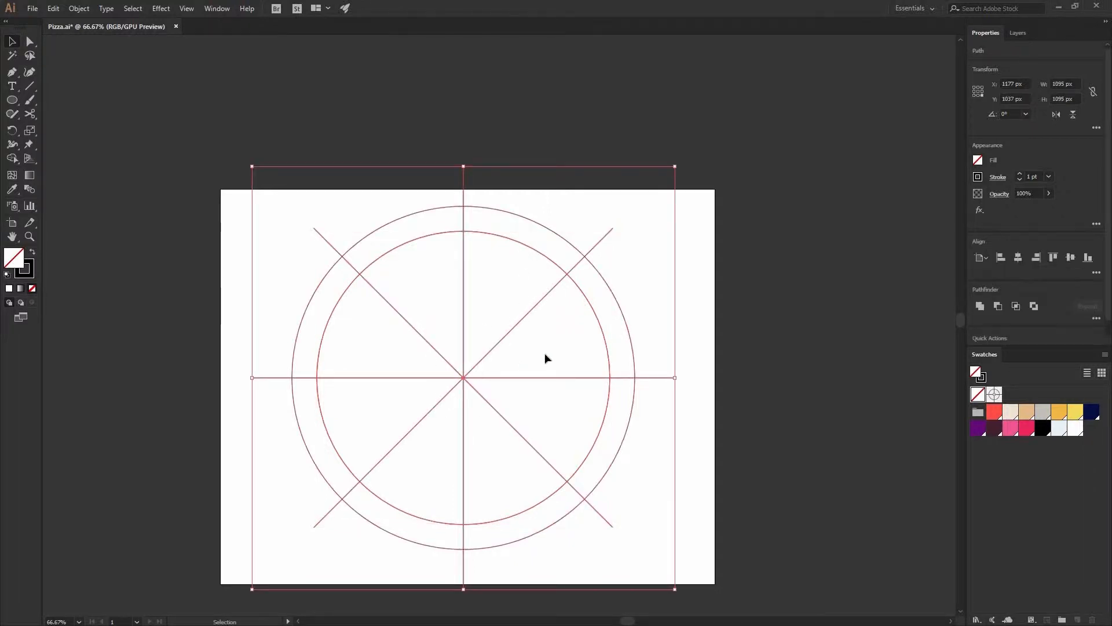
left_click(589, 304, "shift")
left_click_drag(577, 263, 228, 220)
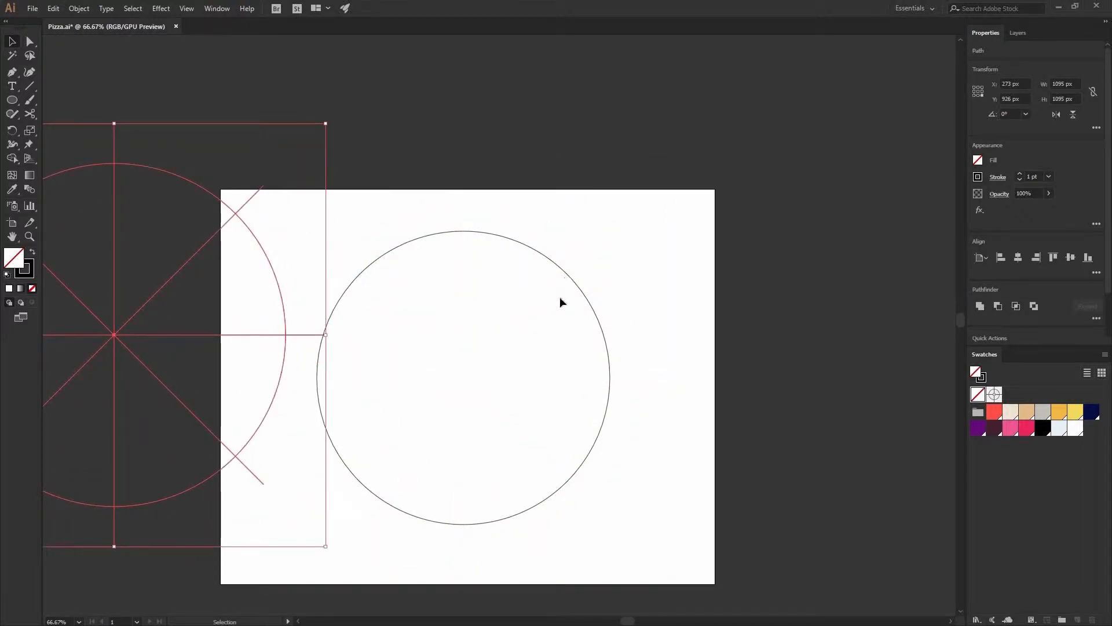
key("ctrl+z")
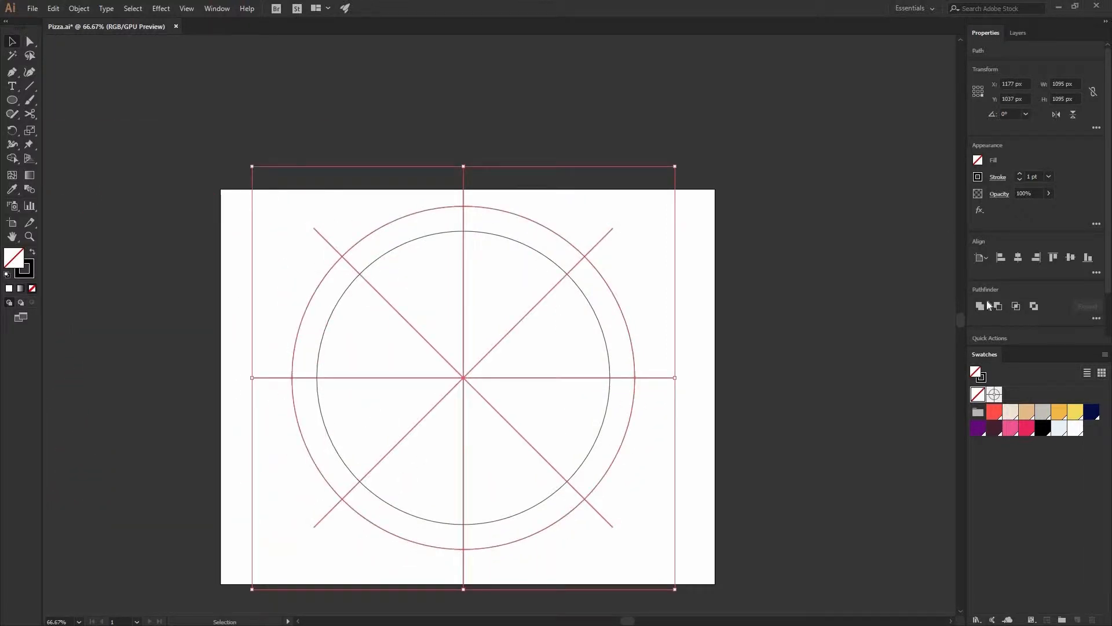
left_click(1097, 319)
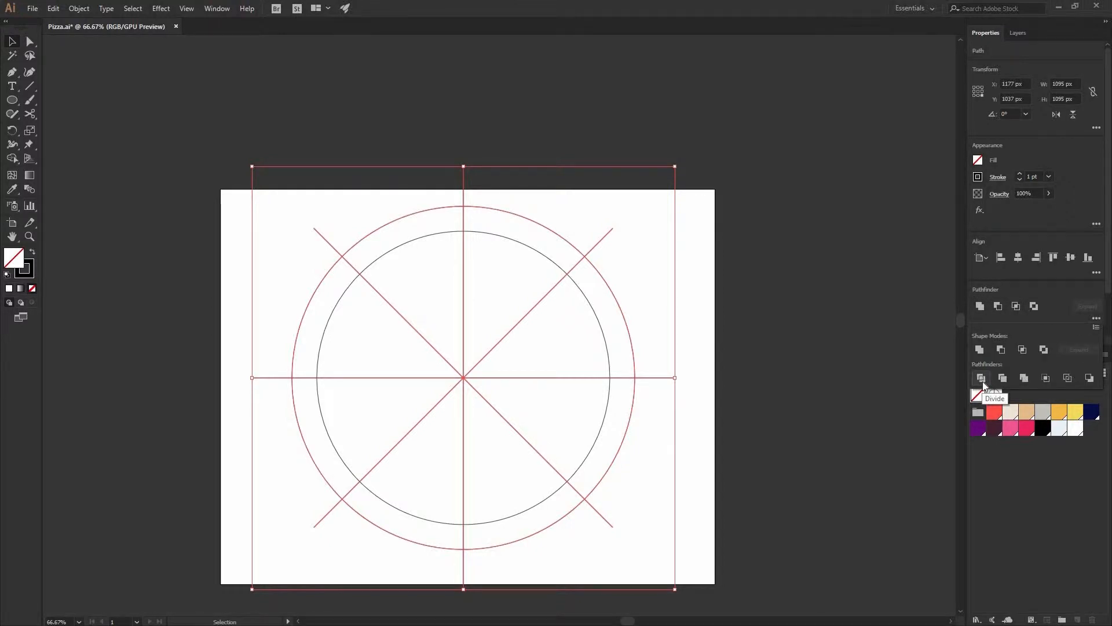
left_click(982, 380)
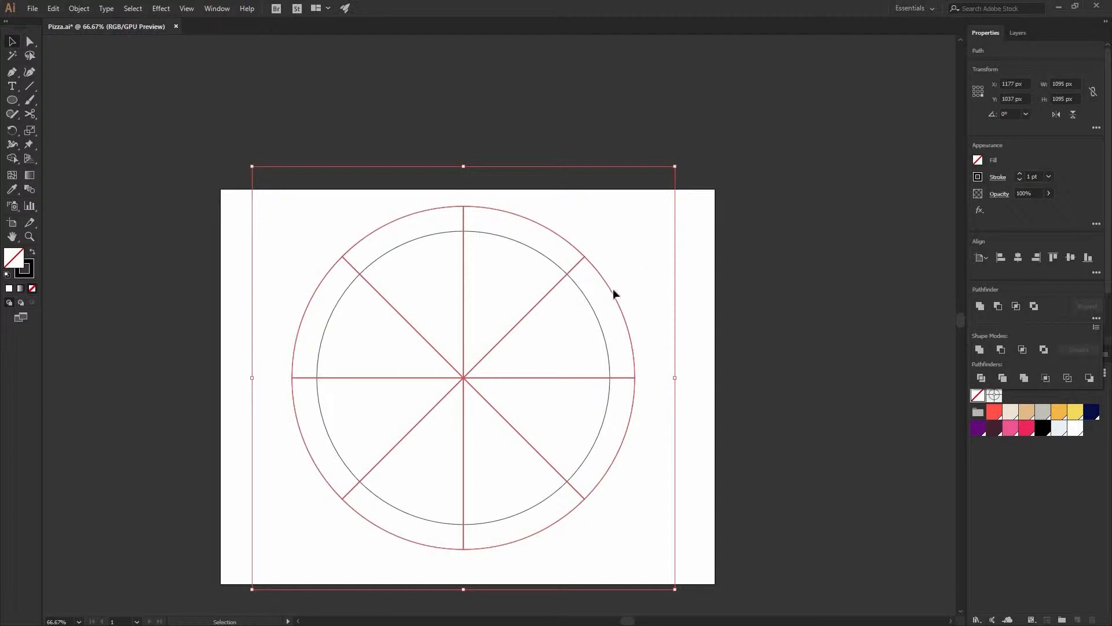
- Ungroup the divided outer circle into separate pizza slices
left_click_drag(612, 290, 367, 55)
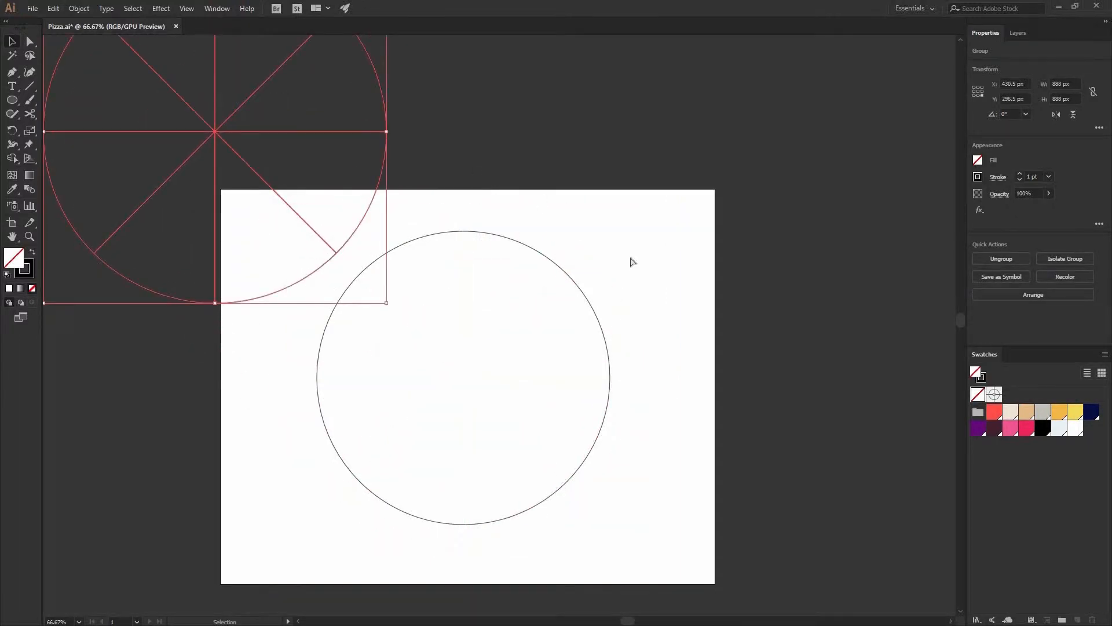
key("ctrl+z")
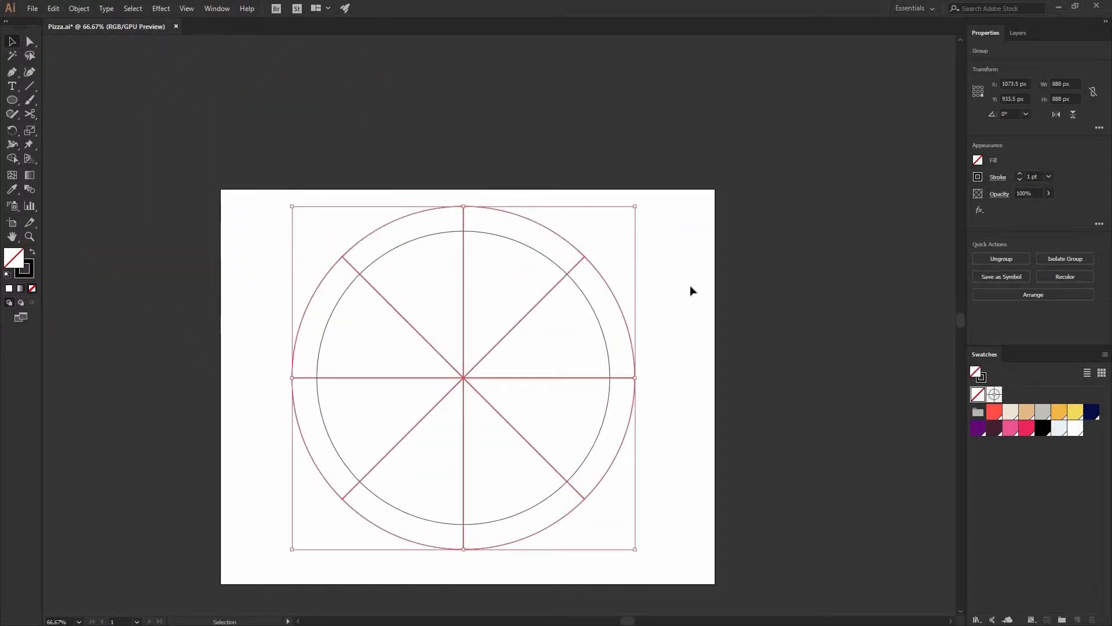
right_click(533, 297)
left_click(643, 393)
left_click(696, 373)
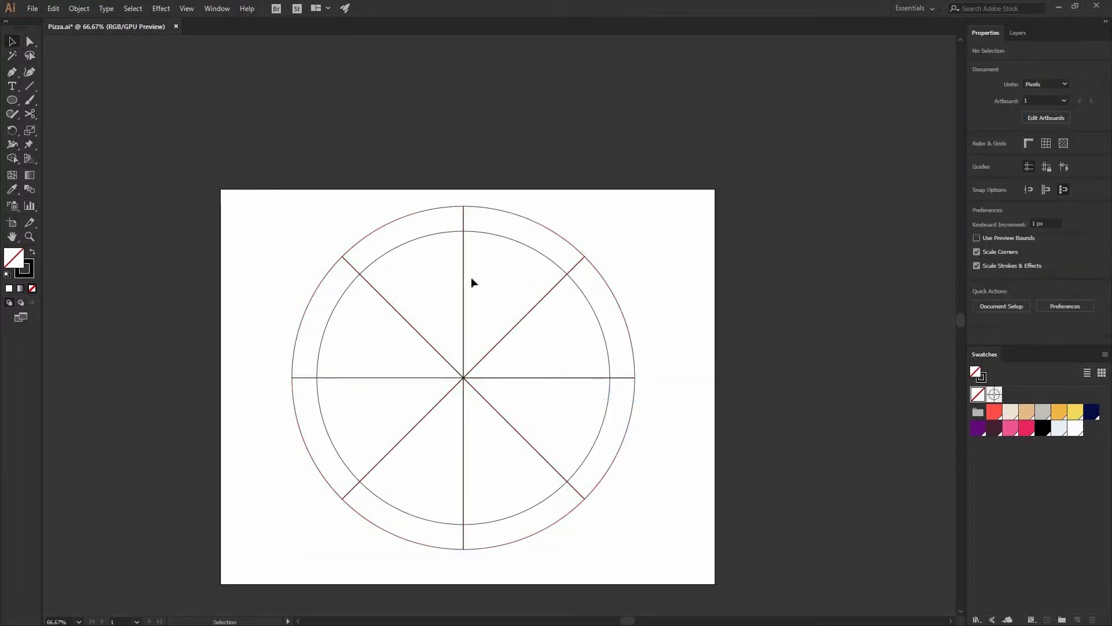
left_click_drag(548, 227, 613, 140)
key("ctrl+z")
- Divide the slice just right of the vertical line and the inner circle along their overlap with Pathfinder
left_click(509, 244)
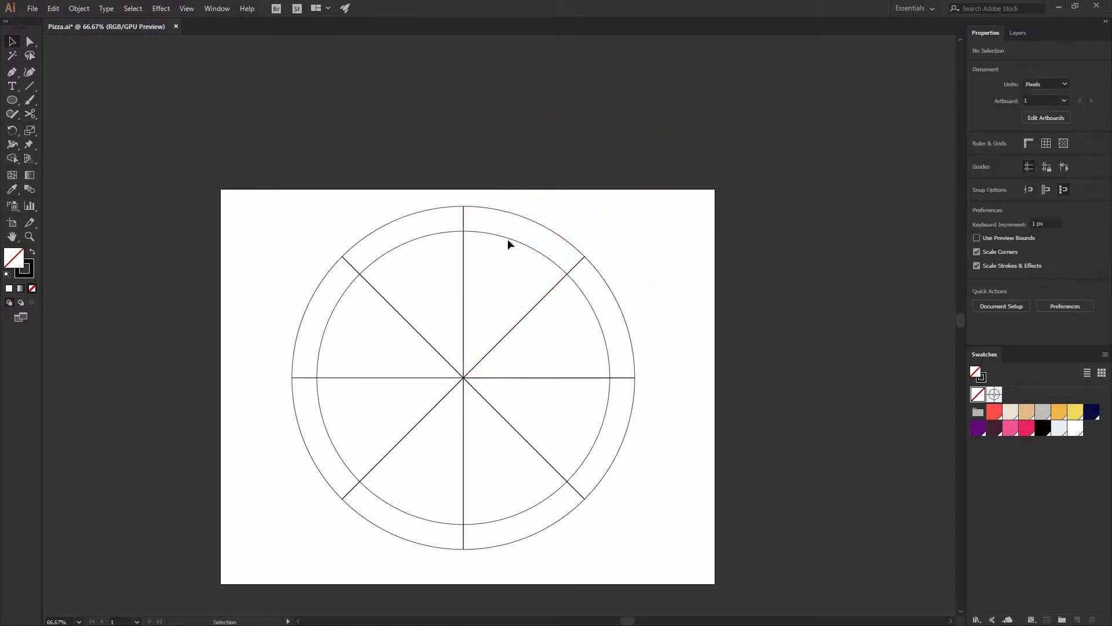
left_click(533, 250)
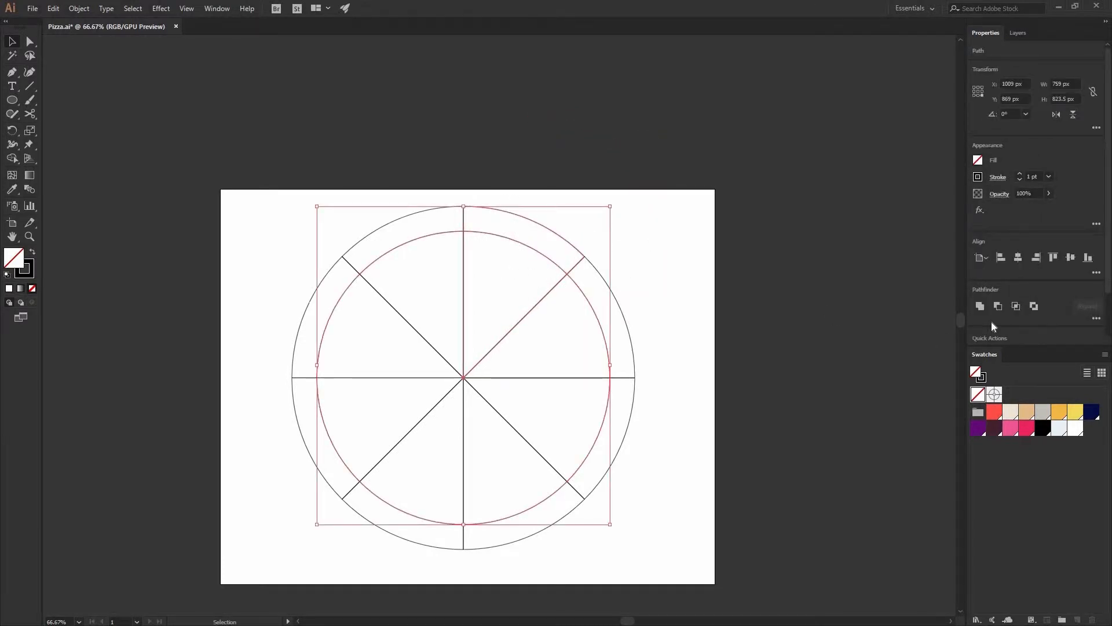
left_click(1097, 318)
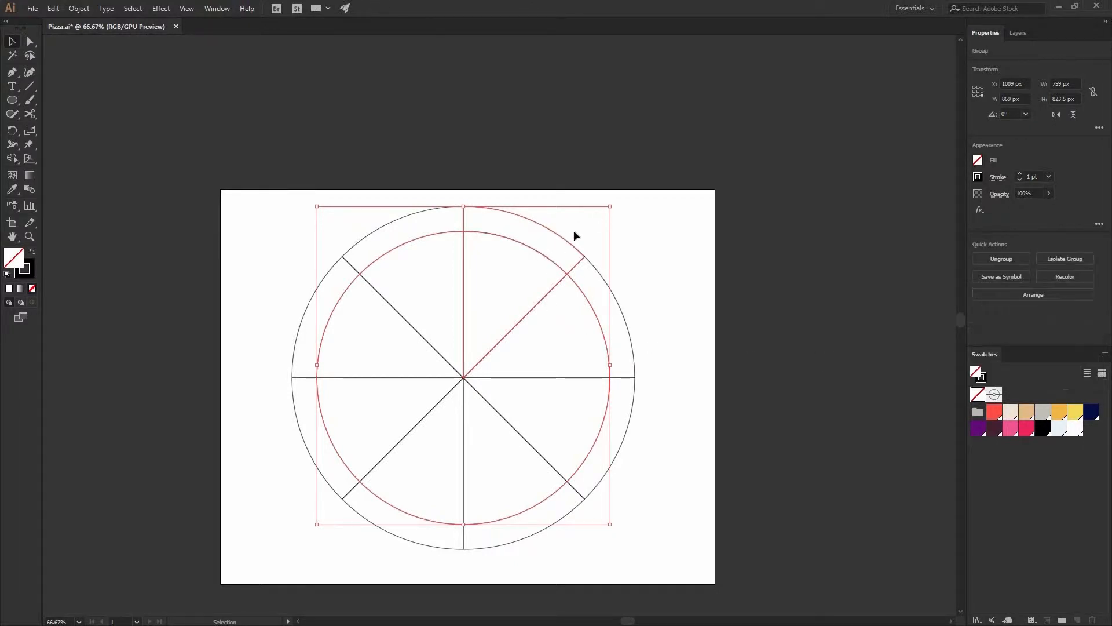
left_click_drag(569, 240, 644, 151)
key("ctrl+z")
left_click(547, 249)
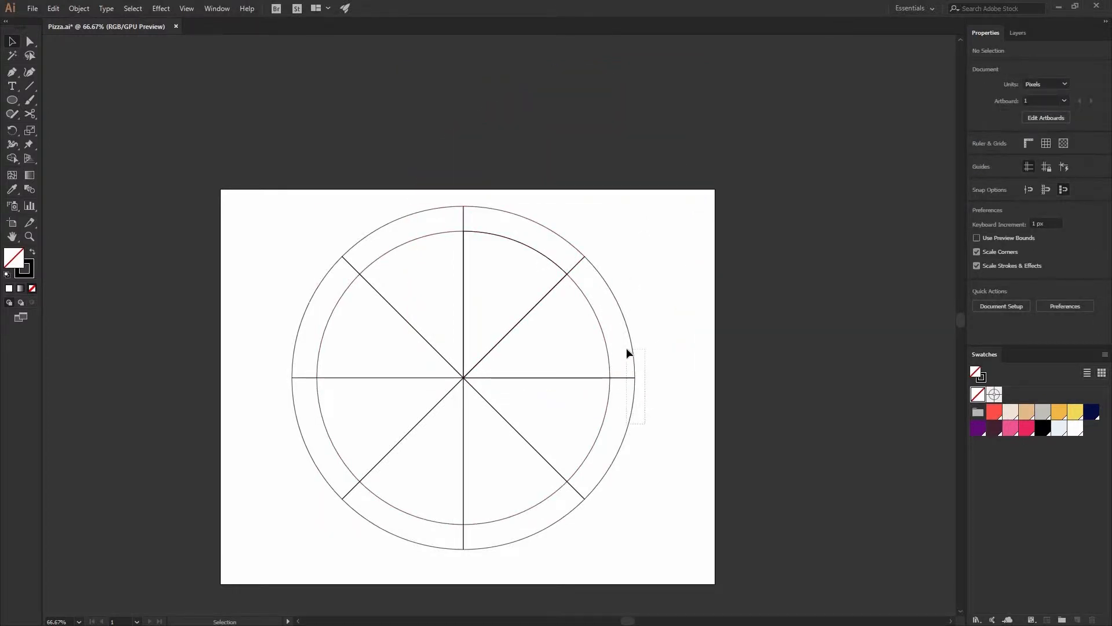
- Delete the other seven slices of the outer circle, keeping the one just right of the vertical line
left_click_drag(627, 348, 621, 353)
key("Delete")
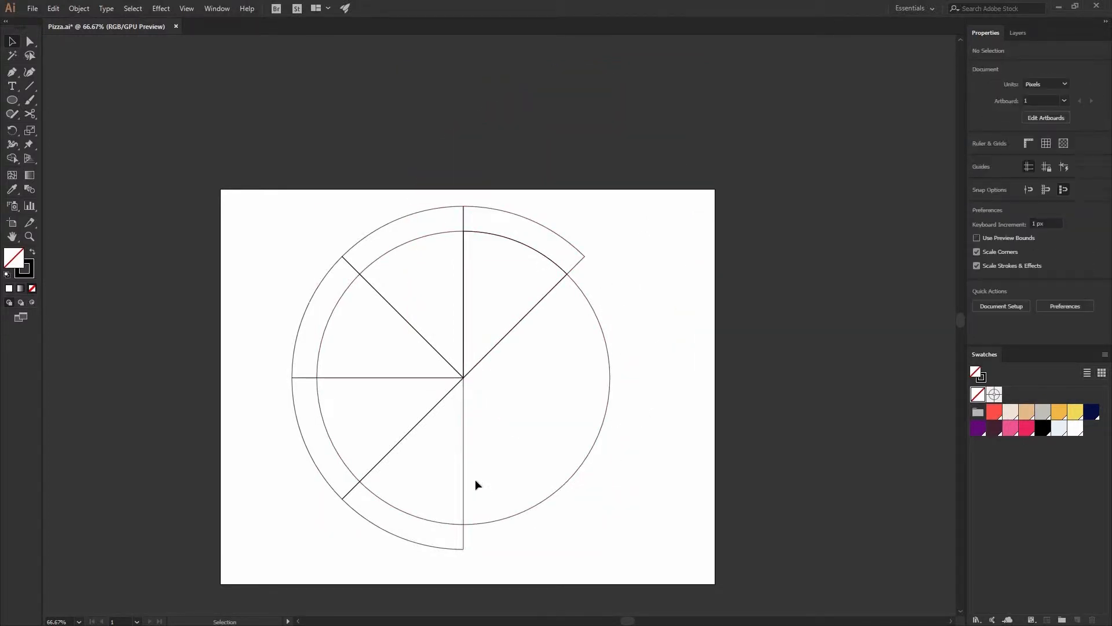
left_click(464, 445)
key("Delete")
left_click(406, 377)
key("Delete")
left_click(408, 317)
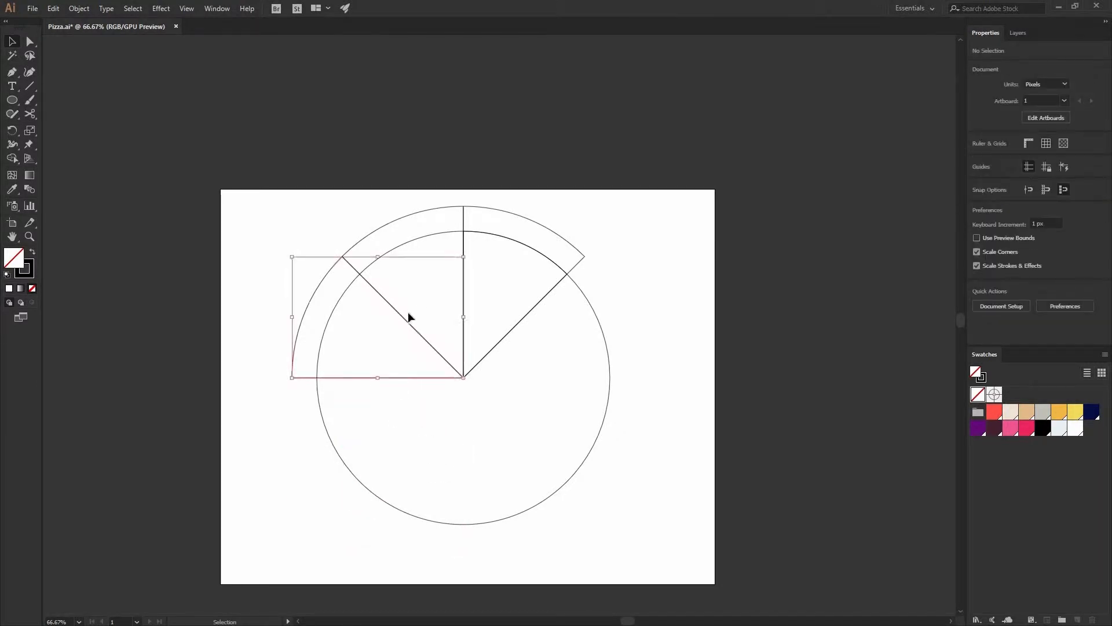
key("Delete")
left_click(408, 318)
key("Delete")
key("ctrl+a")
key("shift+Up")
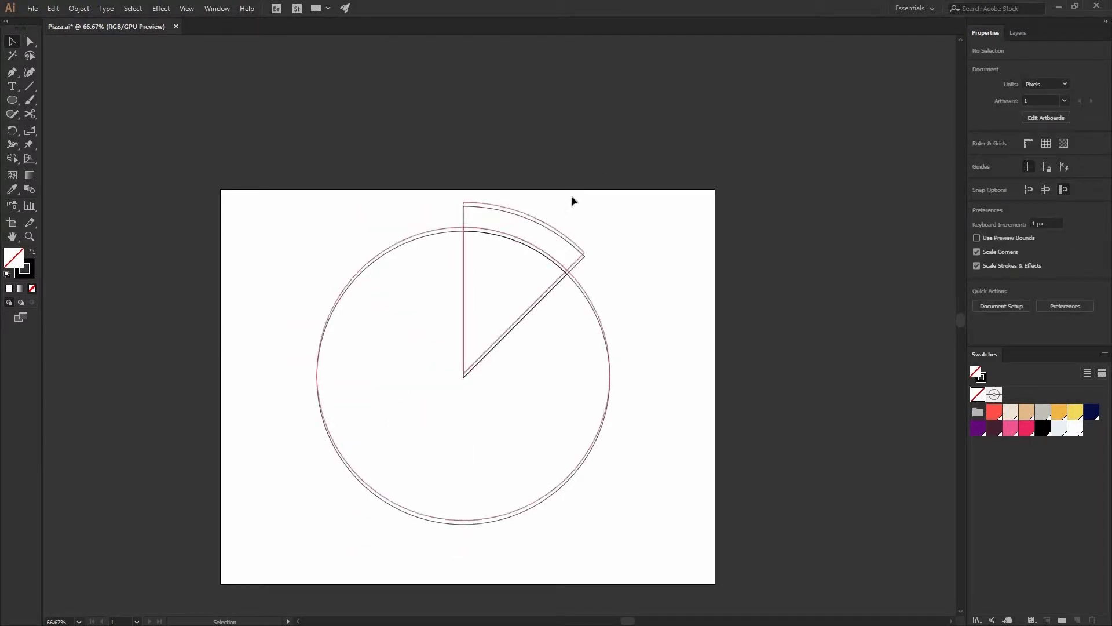
left_click_drag(571, 196, 587, 148)
key("ctrl+z")
- Isolate the divided group and delete the part of the inner circle outside the slice, keeping the wedge and crust
double_click(552, 261)
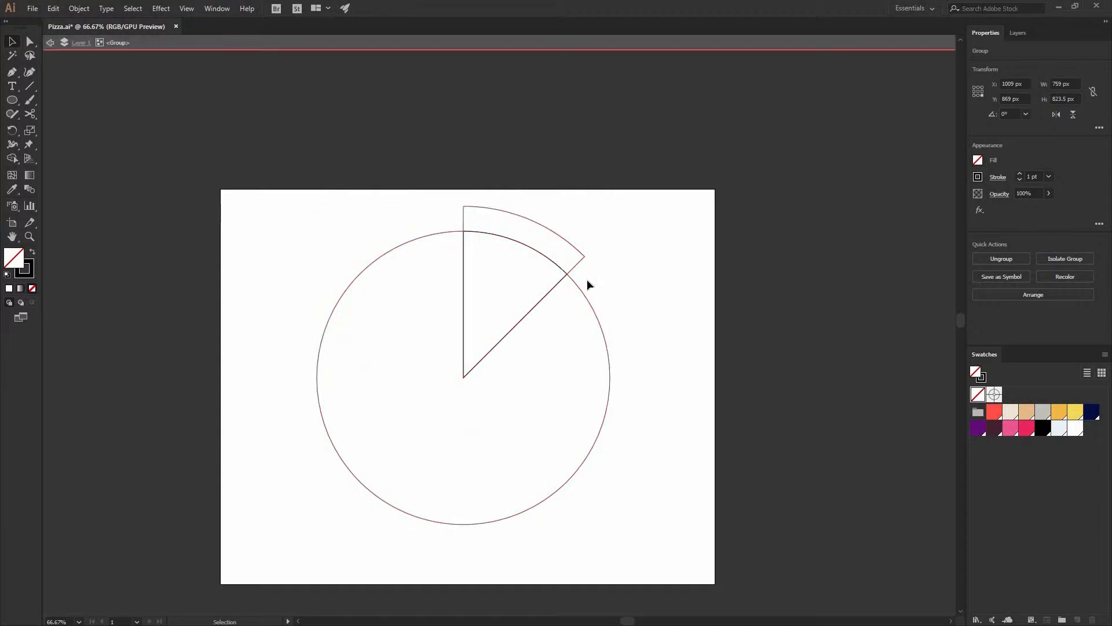
left_click(586, 279)
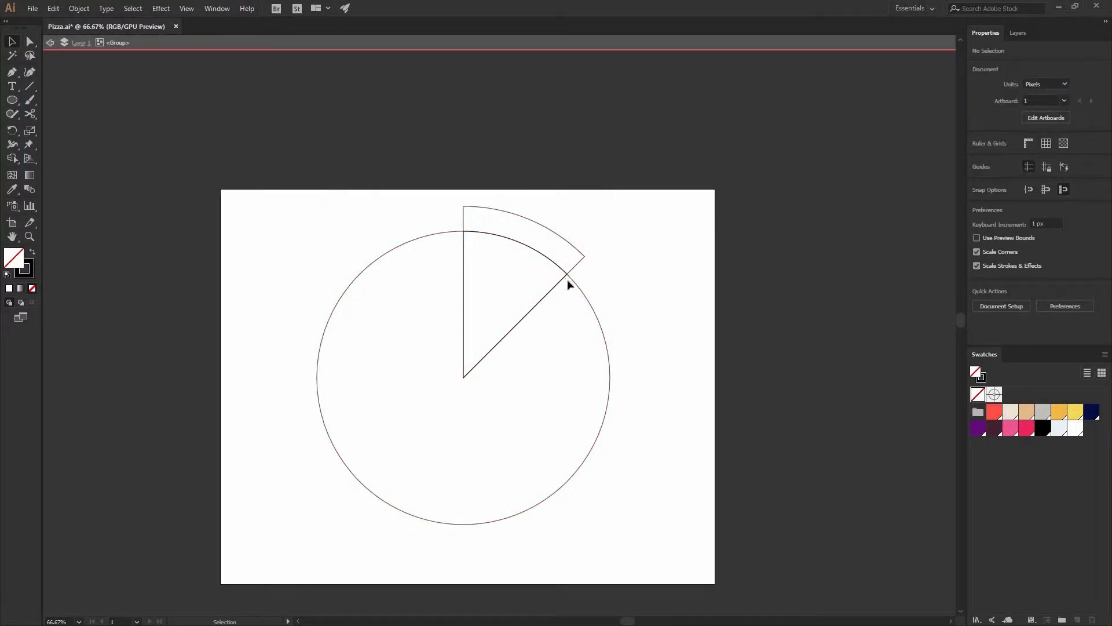
left_click(568, 279)
left_click(593, 312)
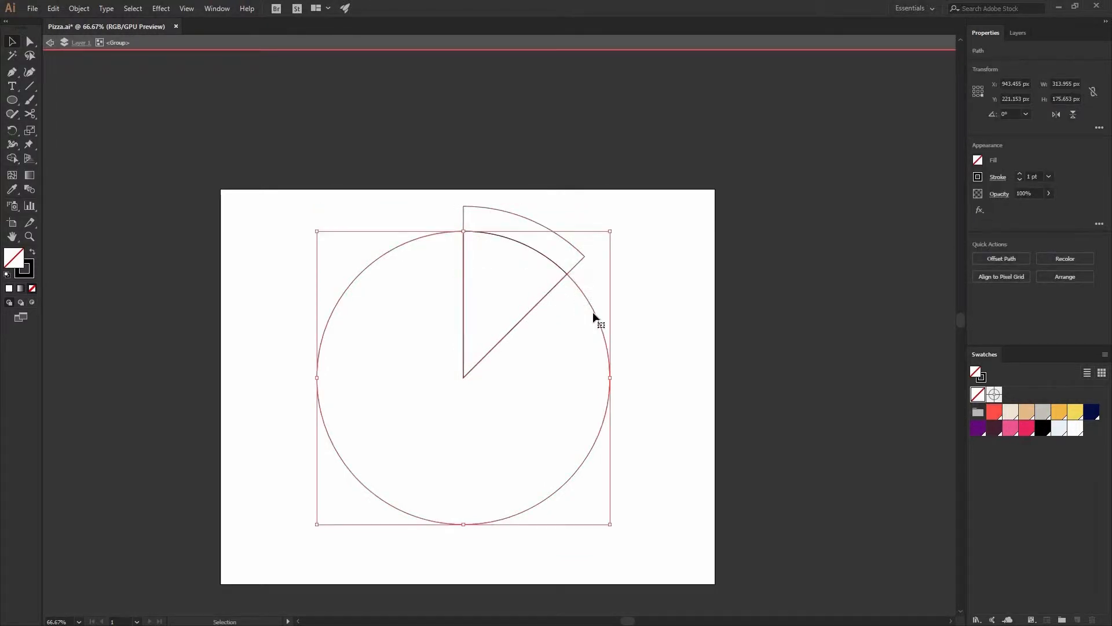
key("Delete")
left_click_drag(436, 371, 596, 201)
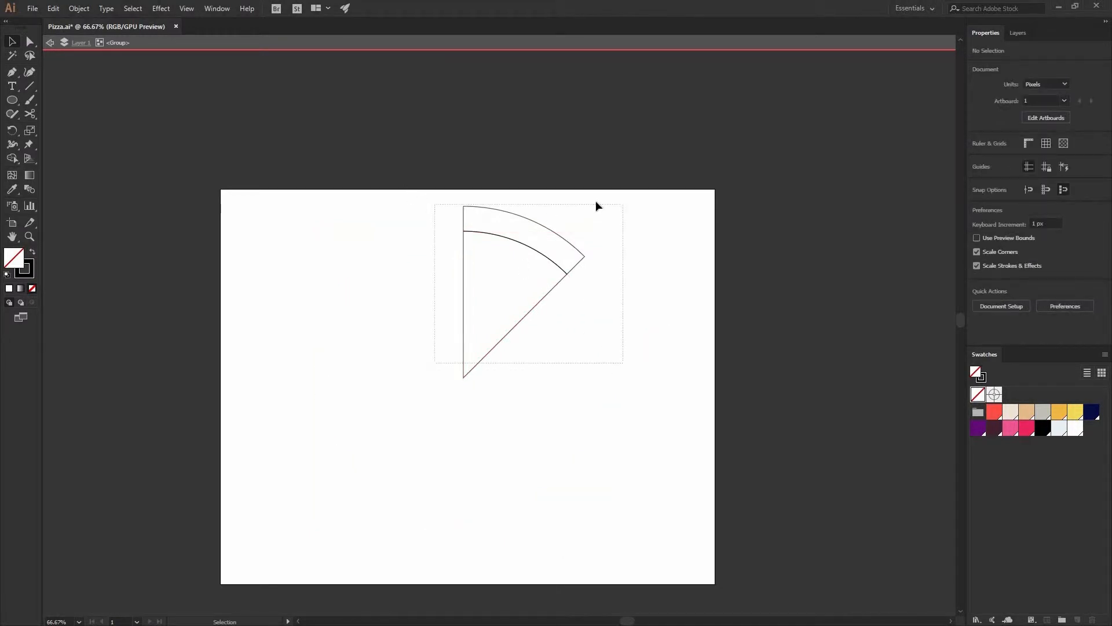
double_click(603, 321)
- Rotate the slice group counterclockwise about its tip by about 22.4° so the slice points straight down
left_click(481, 275)
left_click(14, 132)
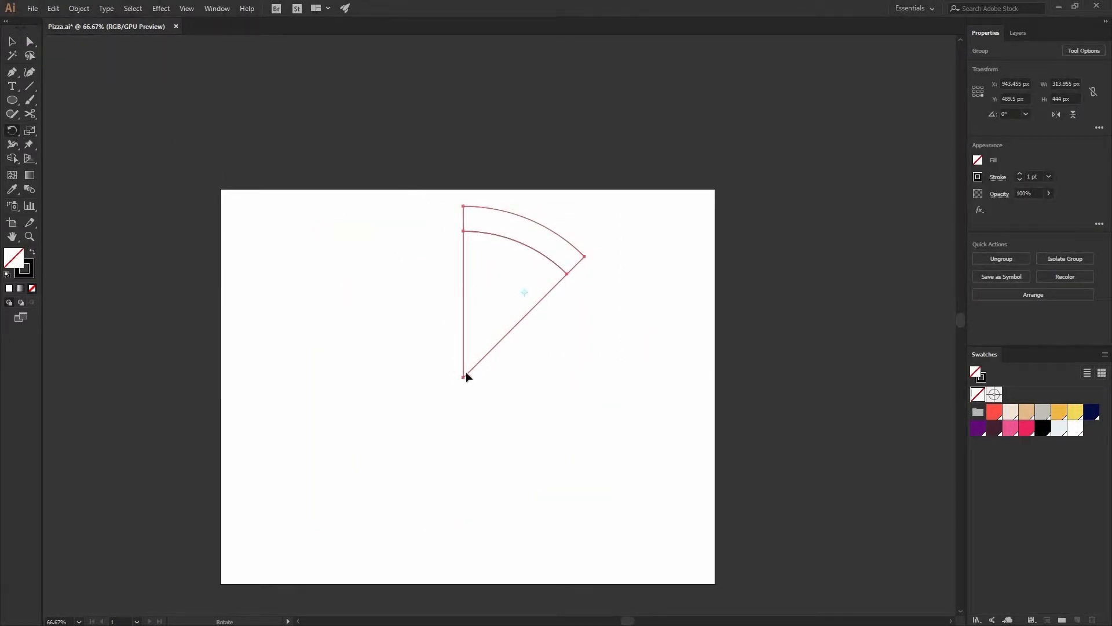
key("ctrl+plus")
key("ctrl+plus")
key("ctrl+plus")
left_click_drag(323, 580, 391, 448)
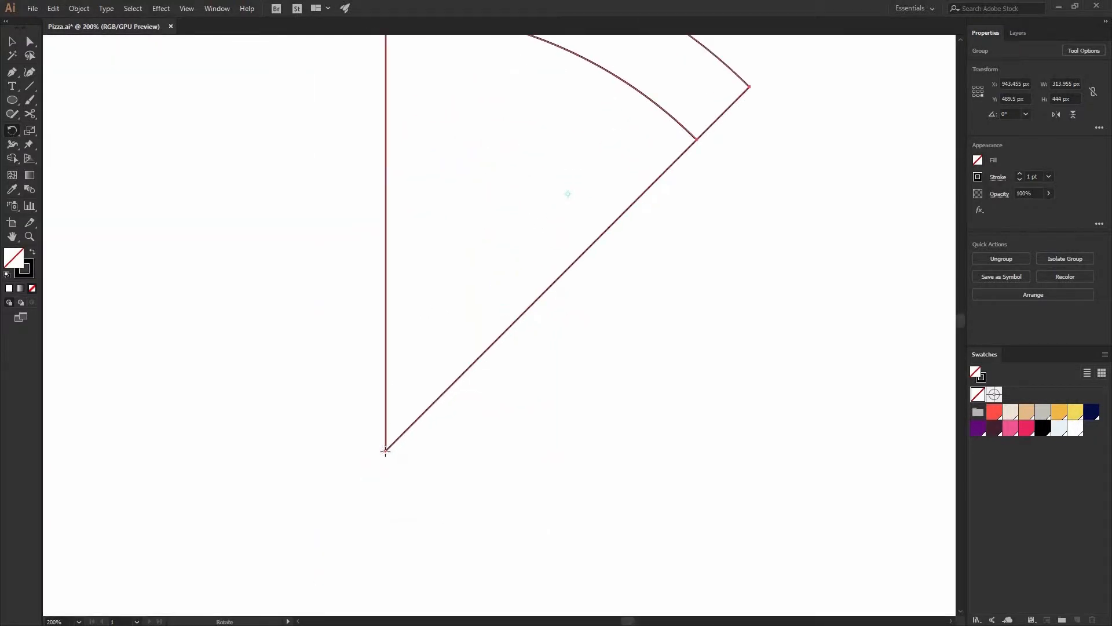
left_click_drag(504, 204, 523, 353)
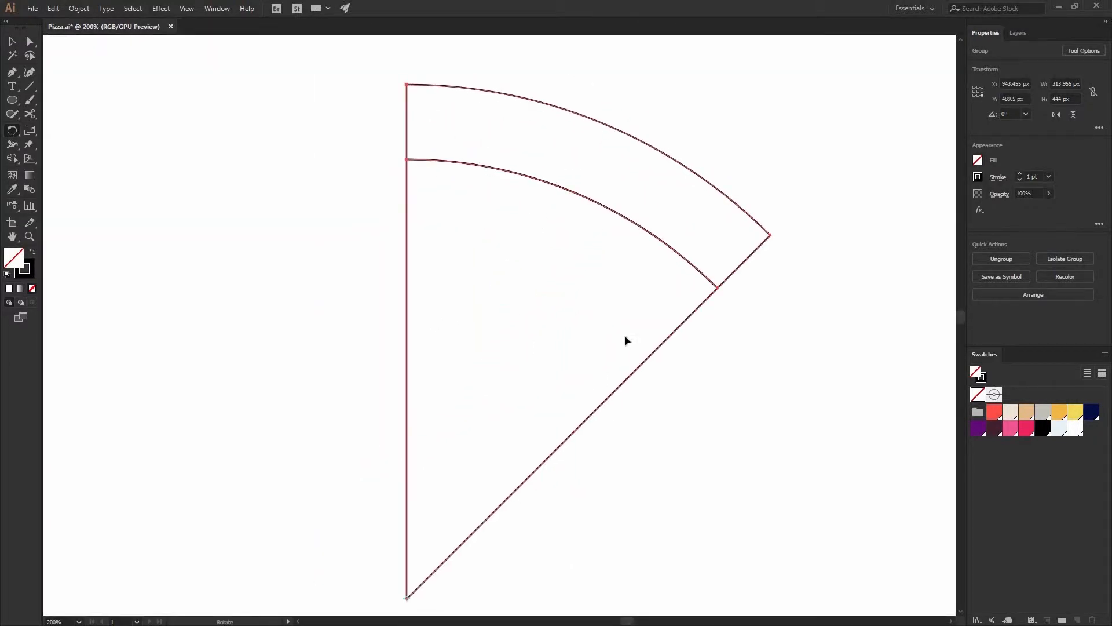
key("ctrl+minus")
left_click_drag(634, 248, 475, 278)
left_click_drag(467, 285, 549, 274)
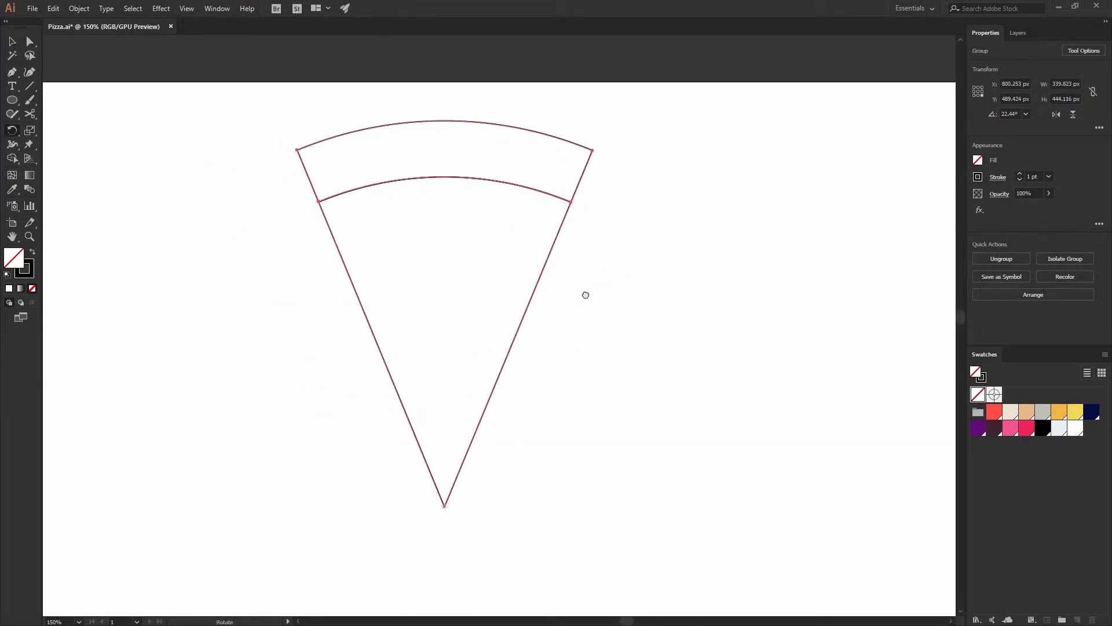
key("v")
scroll(714, 305, "left", 3)
left_click(745, 256)
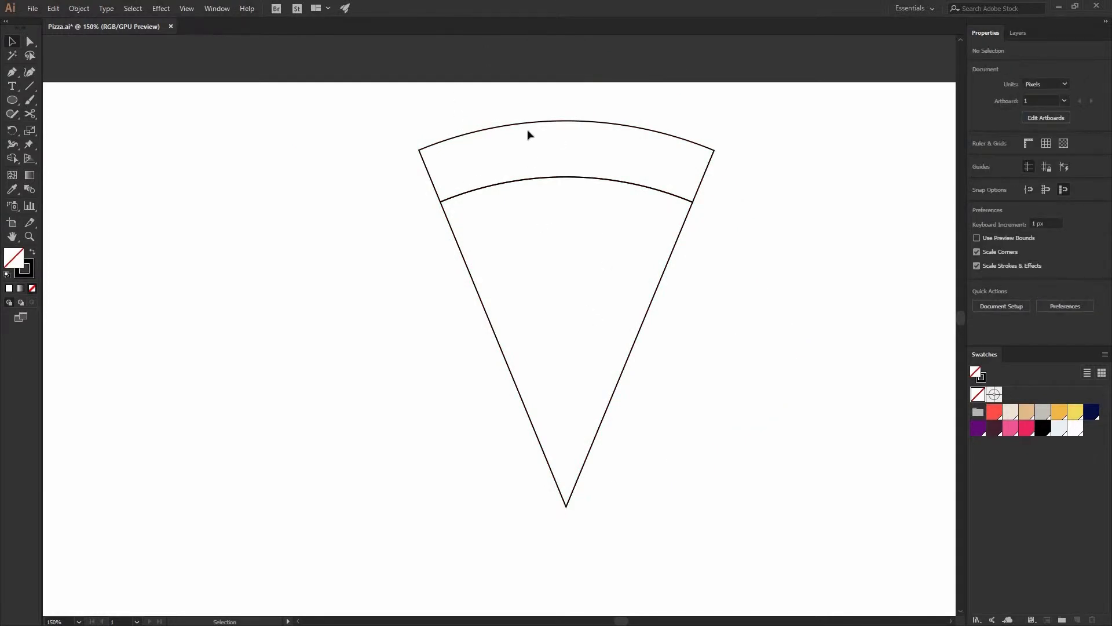
- Ungroup the rotated slice into separate crust and wedge shapes, leaving only the crust selected
left_click_drag(536, 114, 537, 26)
key("ctrl+z")
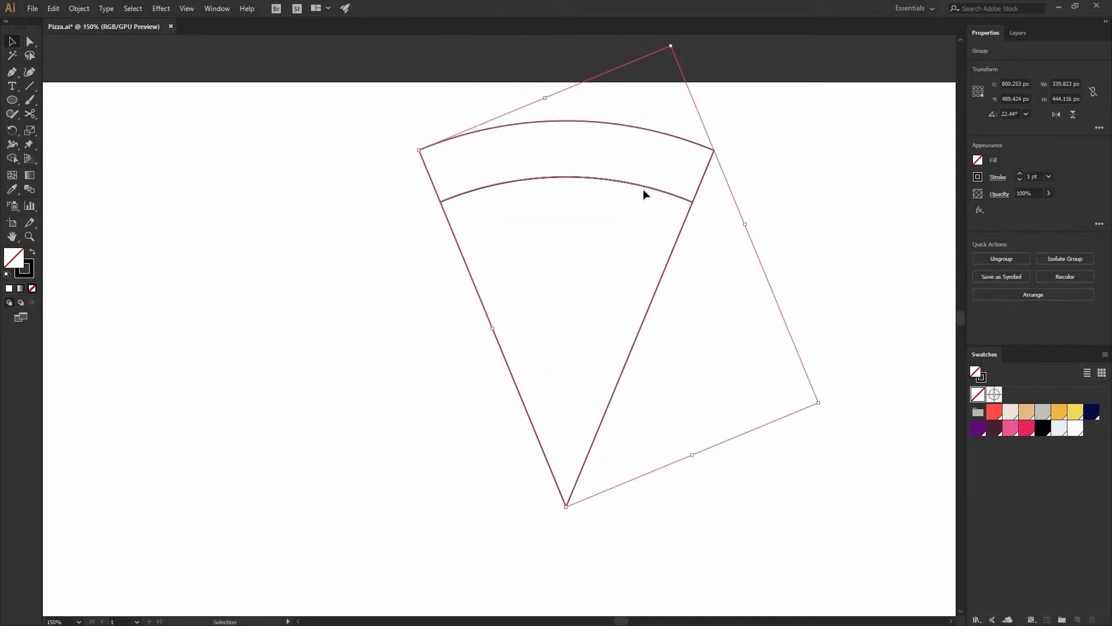
right_click(643, 190)
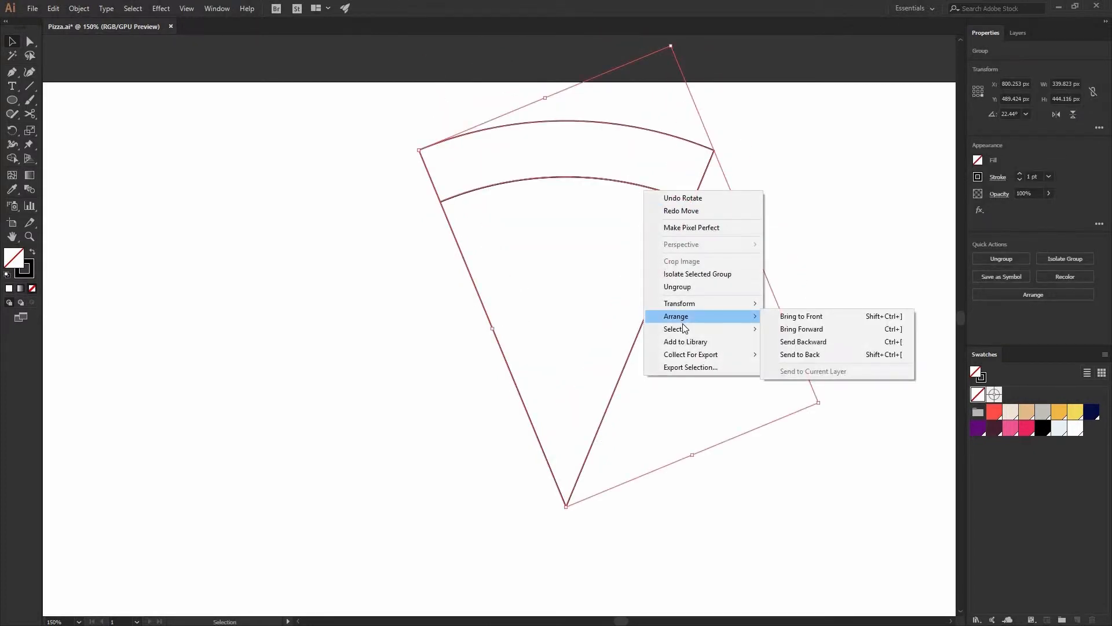
left_click(687, 286)
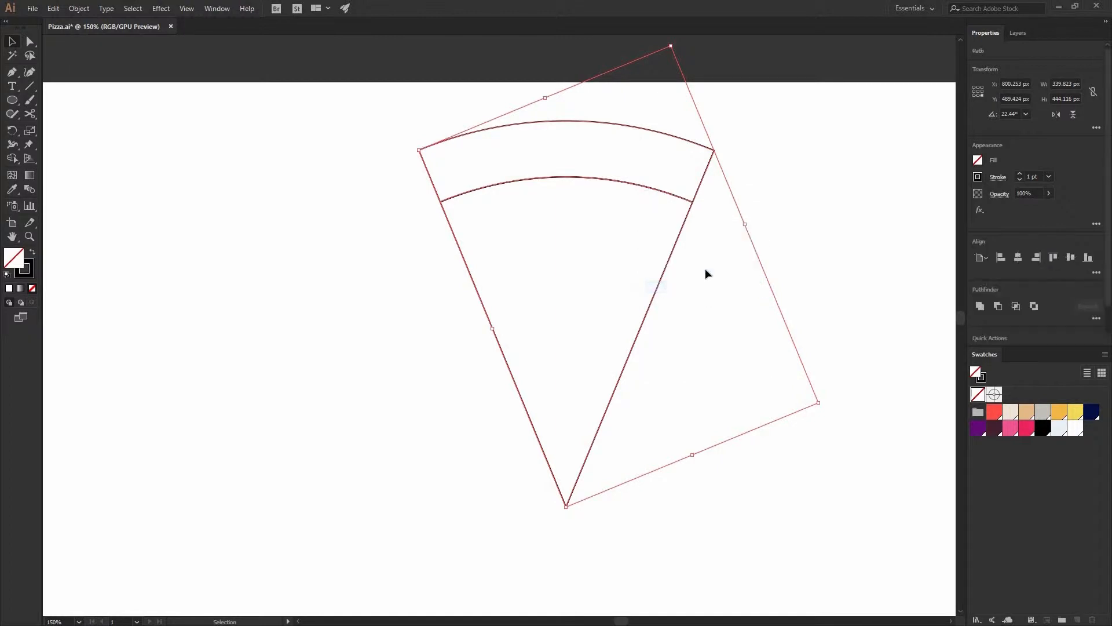
left_click(696, 190)
left_click_drag(661, 185, 680, 110)
key("ctrl+z")
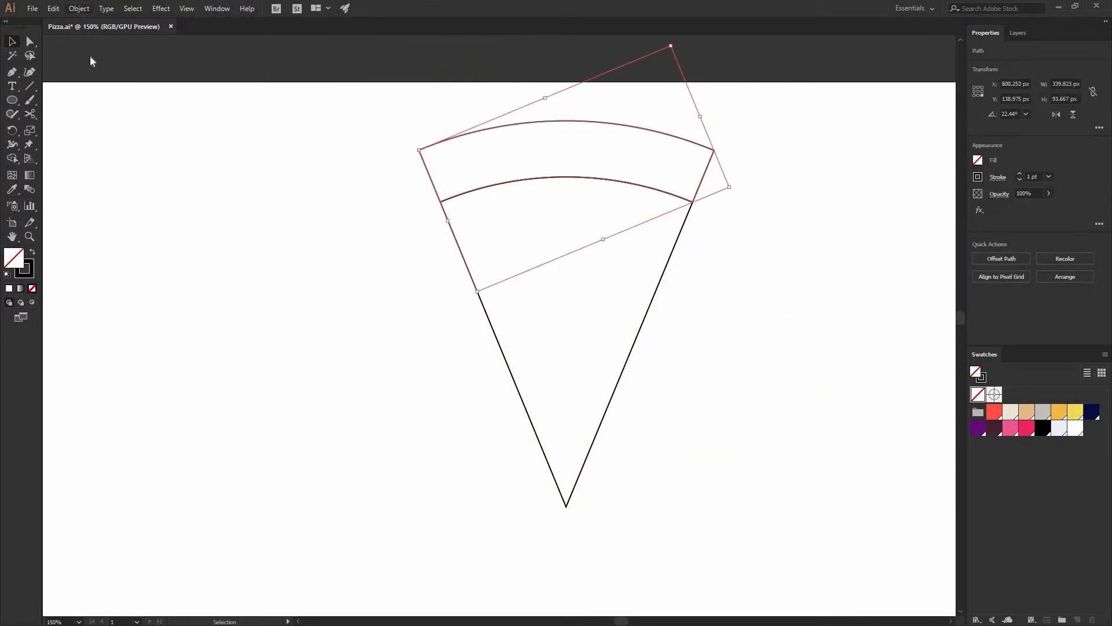
- Offset the crust path outward by 15 px with miter joins and a miter limit of 4
left_click(79, 8)
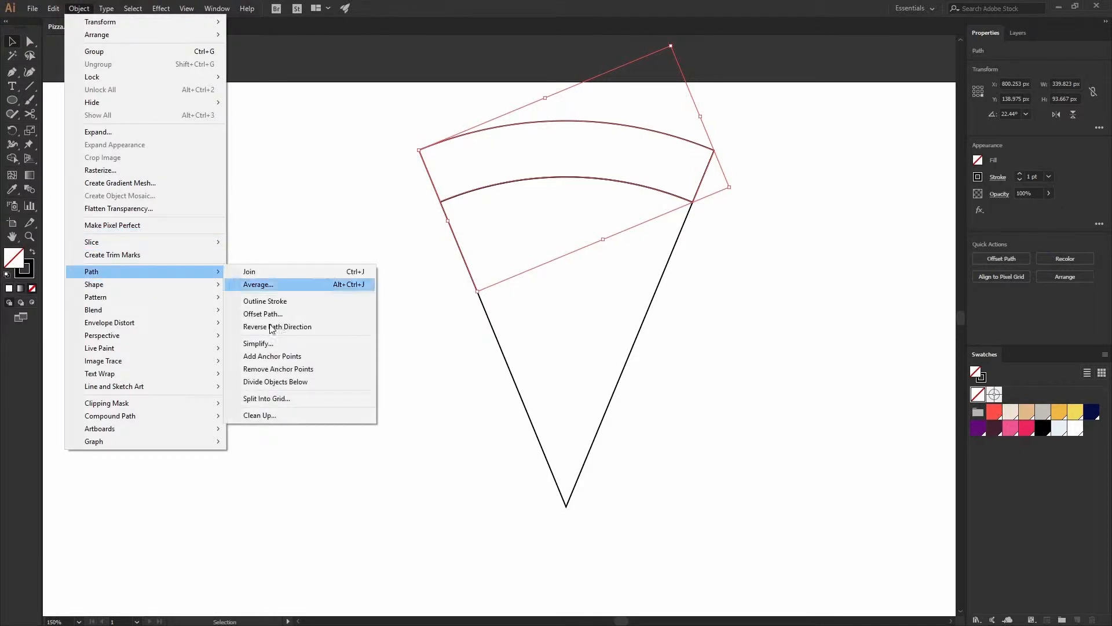
left_click(299, 314)
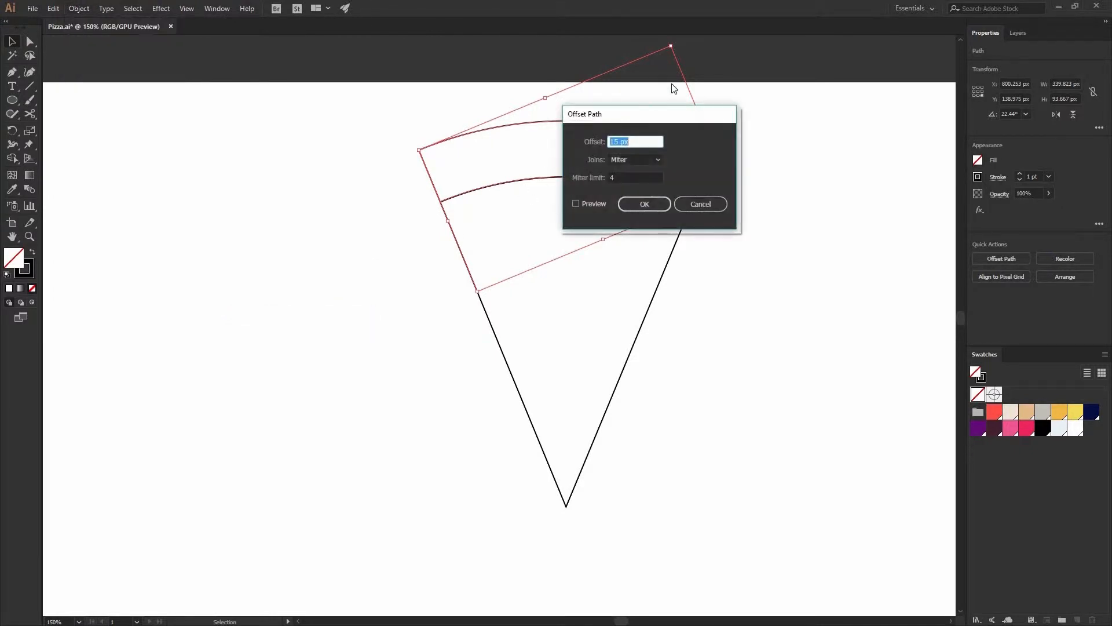
left_click_drag(671, 115, 852, 122)
left_click(776, 201)
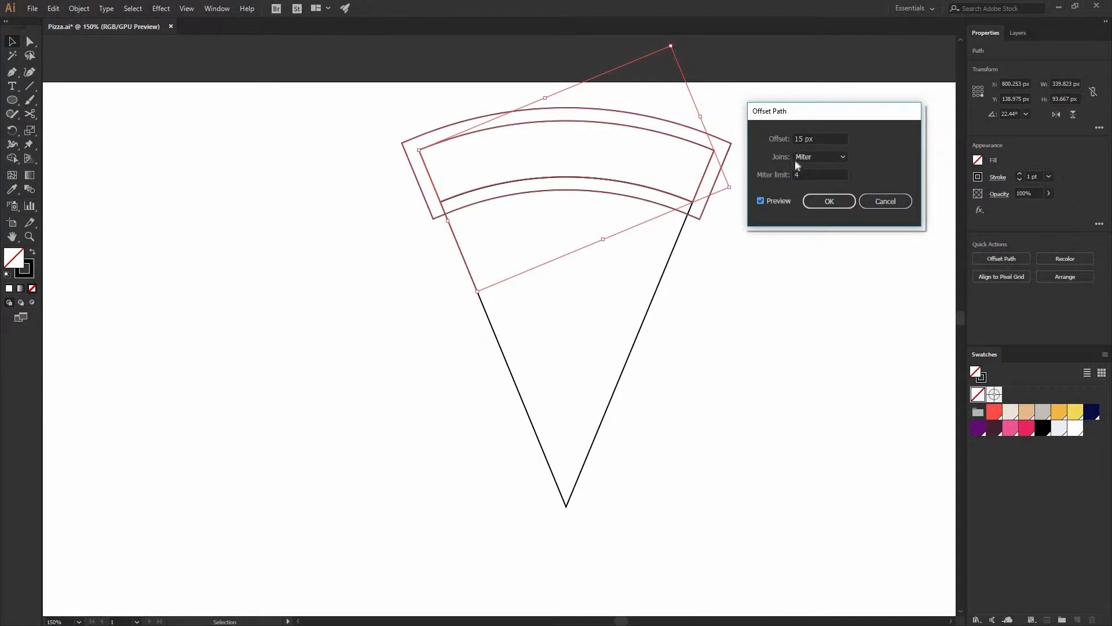
left_click(835, 205)
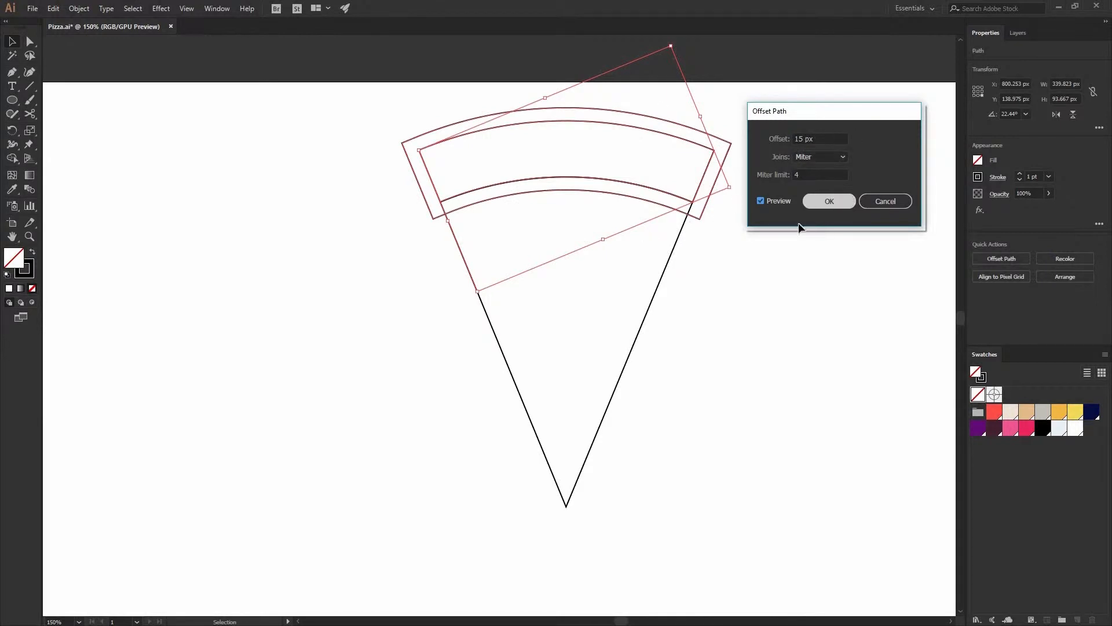
- Round all four corners of the offset crust outline and delete the original crust shape inside it
left_click(710, 210)
left_click(705, 210)
key("a")
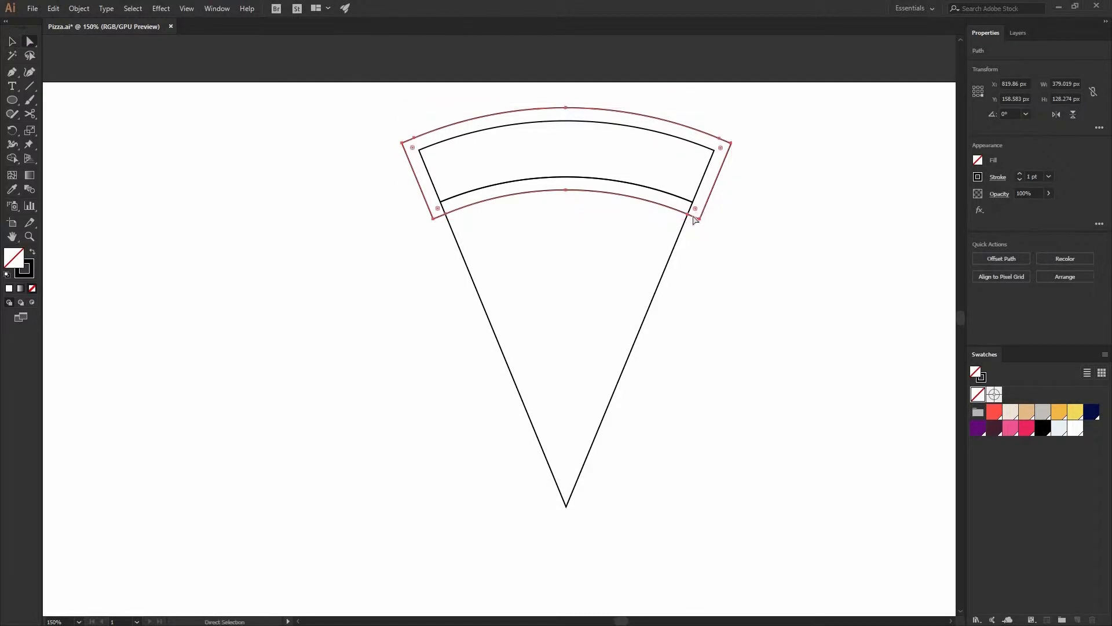
left_click_drag(671, 194, 735, 216)
key("v")
left_click(736, 217)
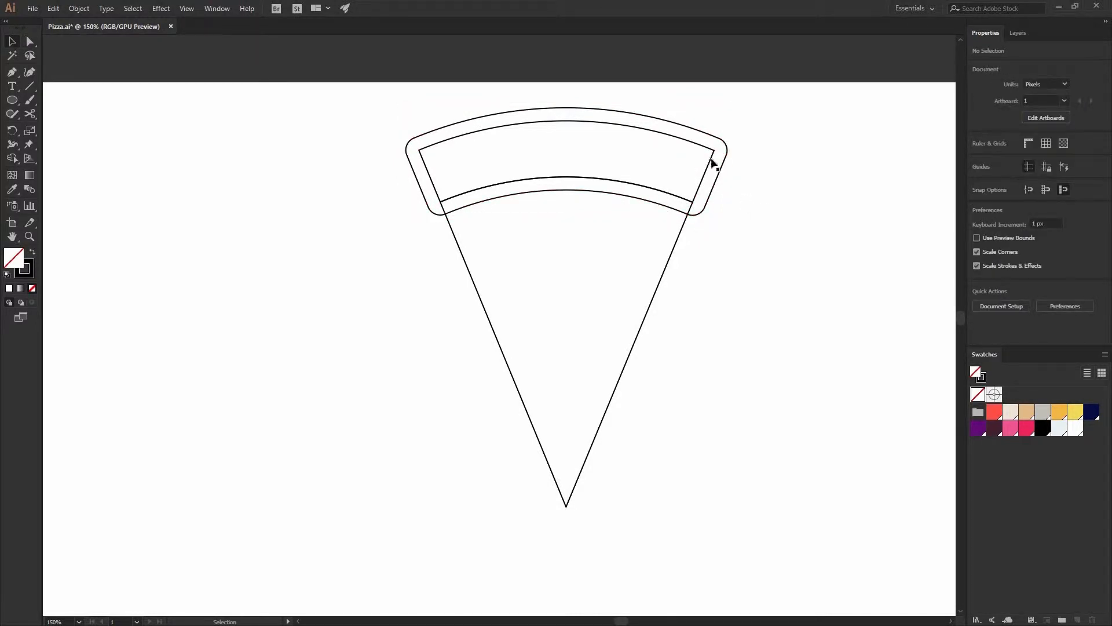
left_click(716, 155)
key("Delete")
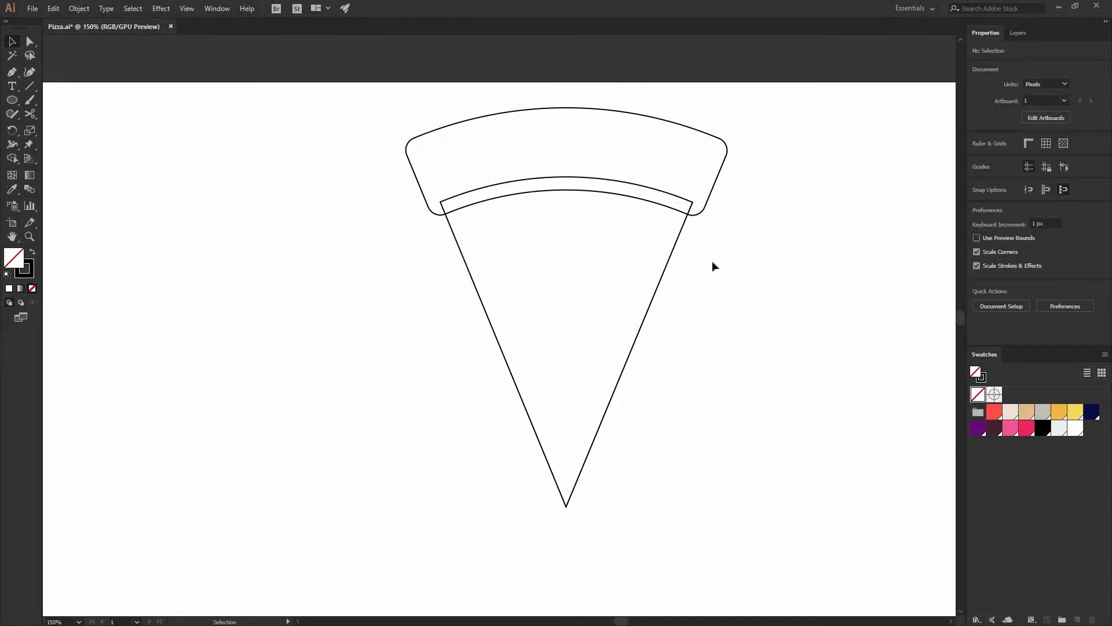
- Round the sharp corner at the wedge's lower tip
left_click_drag(539, 209, 554, 243)
key("ctrl+plus")
left_click_drag(584, 280, 492, 210)
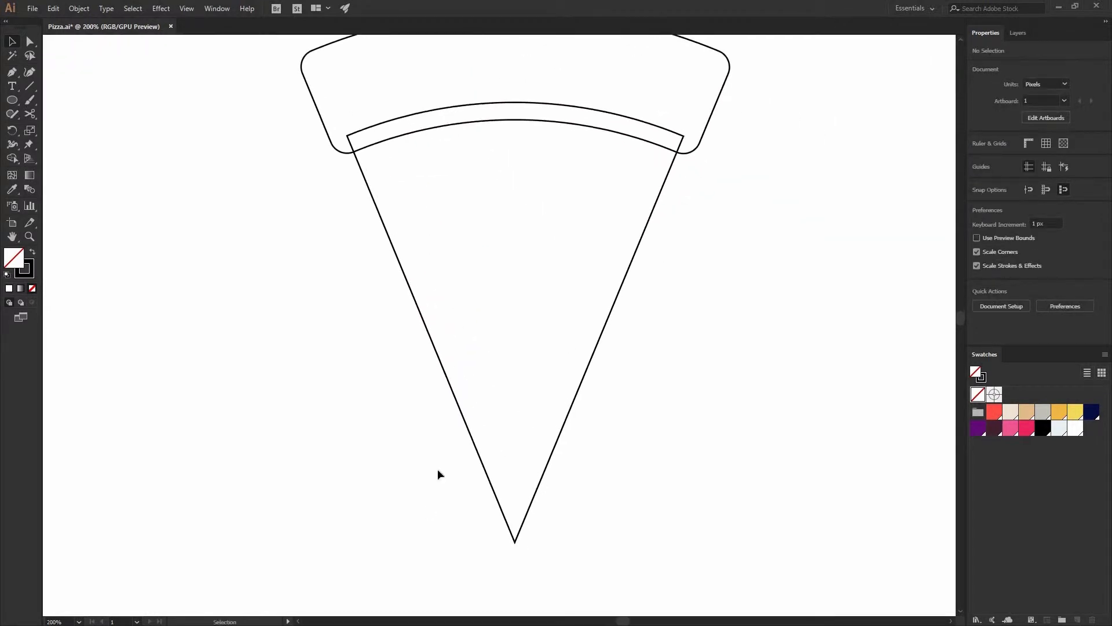
key("a")
left_click(514, 532)
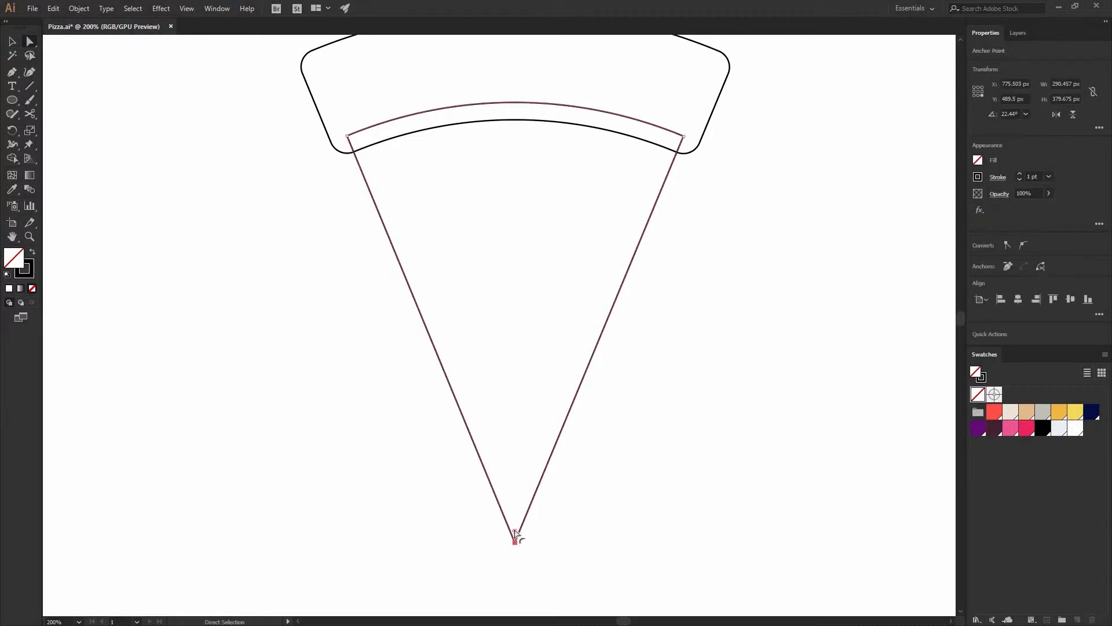
left_click_drag(516, 524, 589, 506)
key("v")
left_click(570, 460)
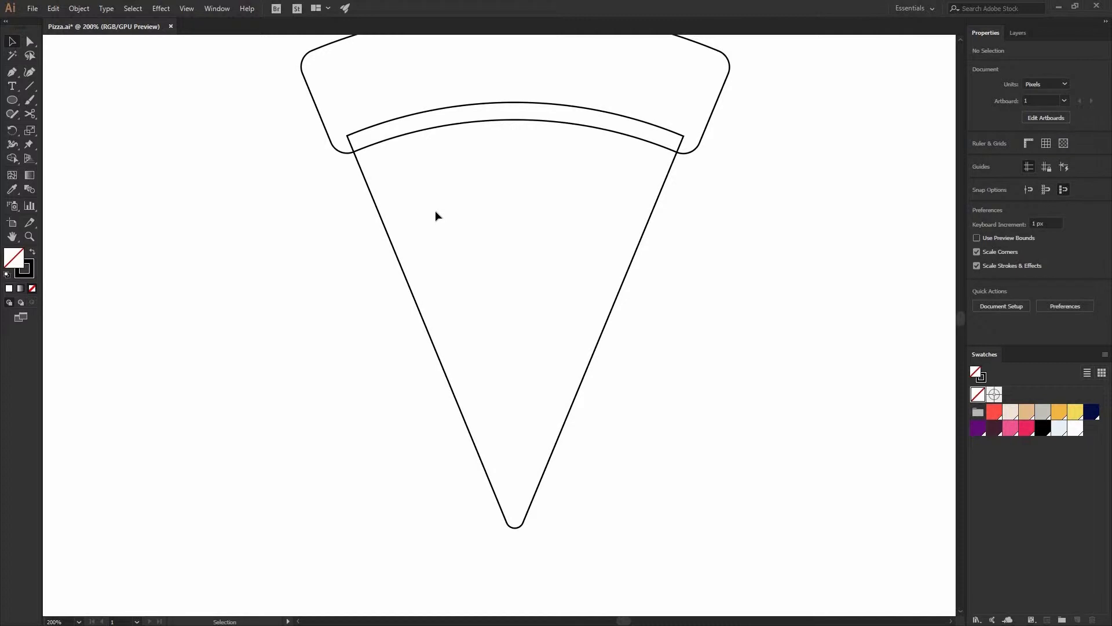
- Draw a wavy open curve with the Pen tool just below the crust, running slightly past both sides of the wedge
left_click_drag(429, 267, 369, 327)
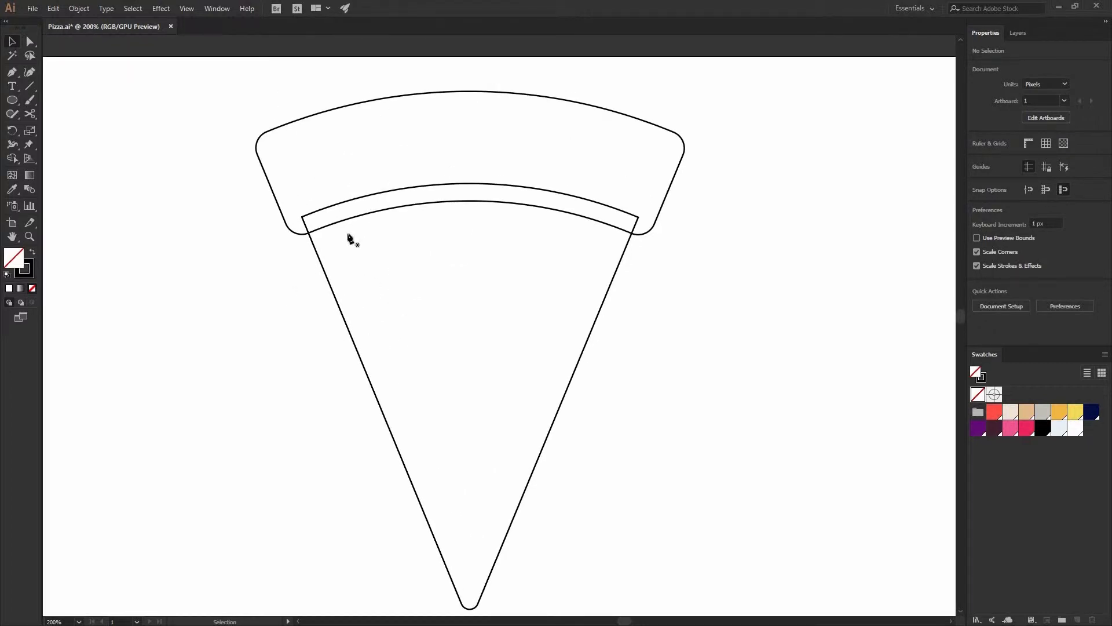
key("p")
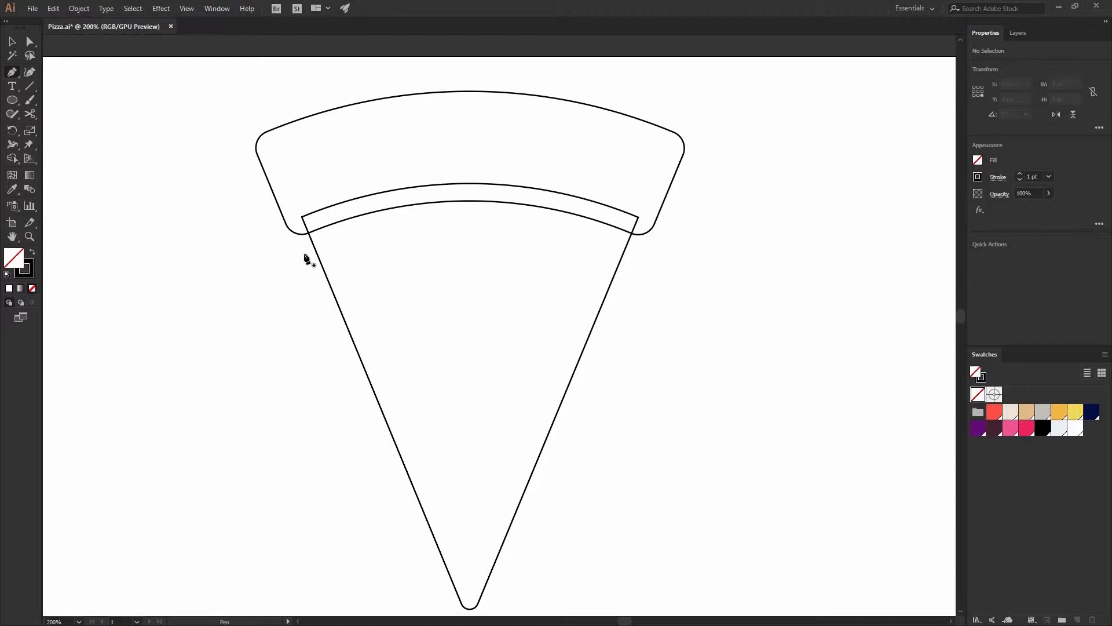
left_click(304, 249)
left_click_drag(372, 230, 502, 210)
left_click_drag(572, 235, 648, 262)
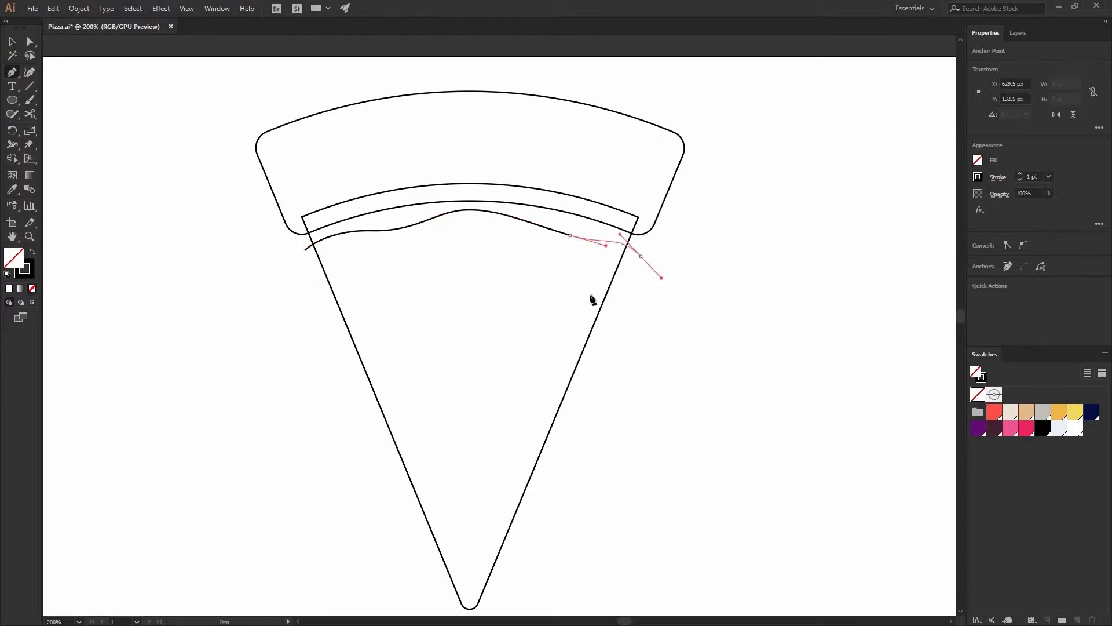
key("v")
left_click(623, 333)
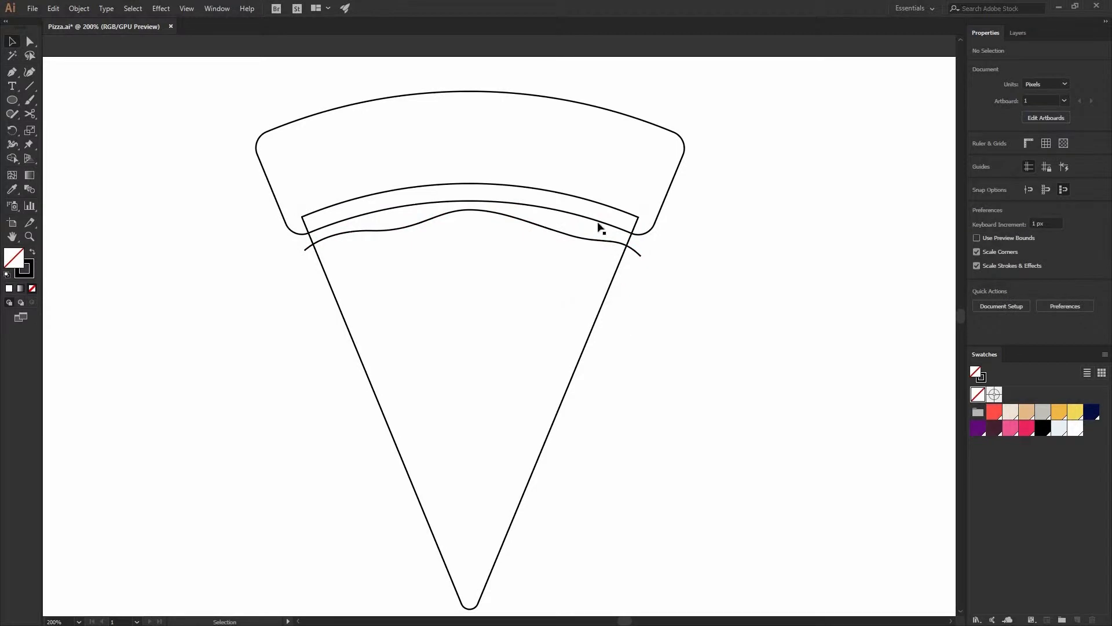
- Draw a circle in the upper half of the wedge, overlapping its left edge
left_click_drag(491, 305, 444, 288)
key("space")
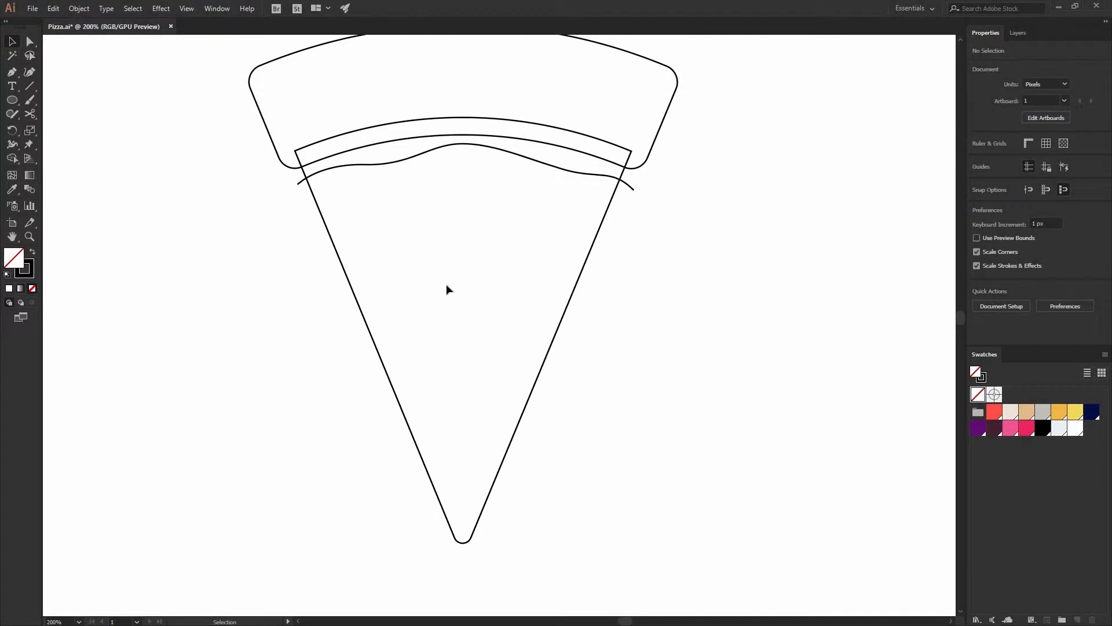
left_click(11, 101)
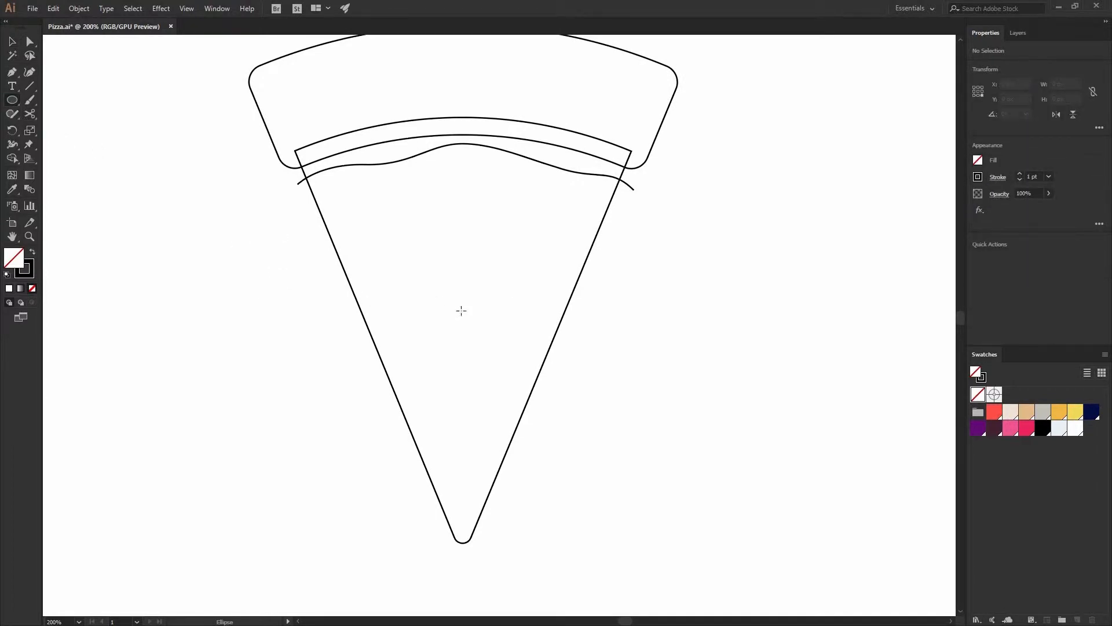
left_click_drag(461, 311, 468, 322)
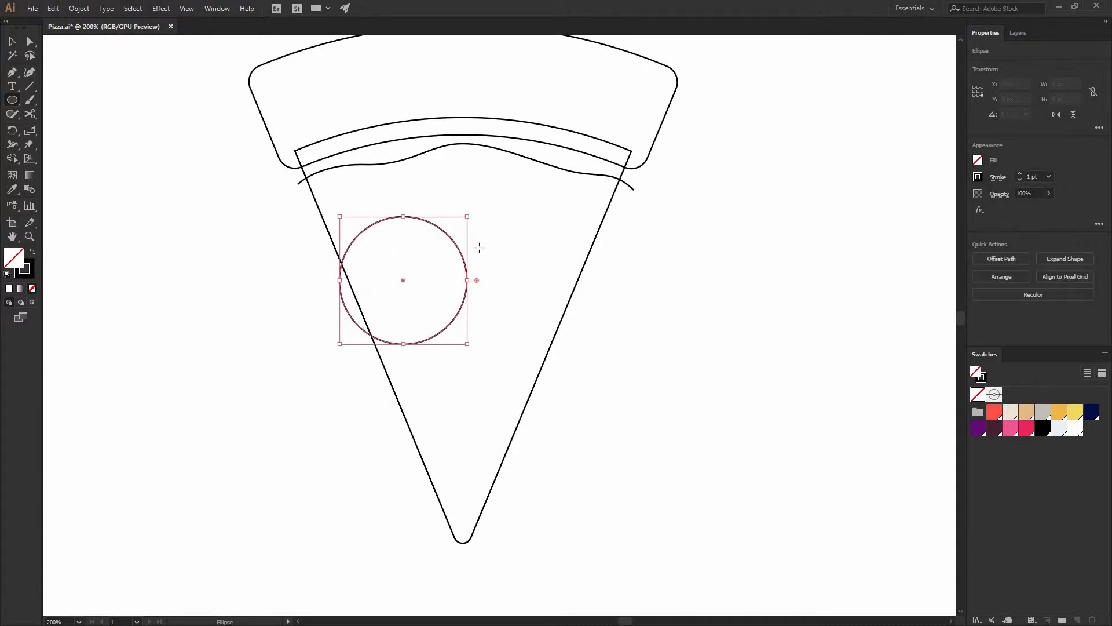
- Move the circle's bottom anchor point straight up to about its center to form a mushroom cap shape
key("a")
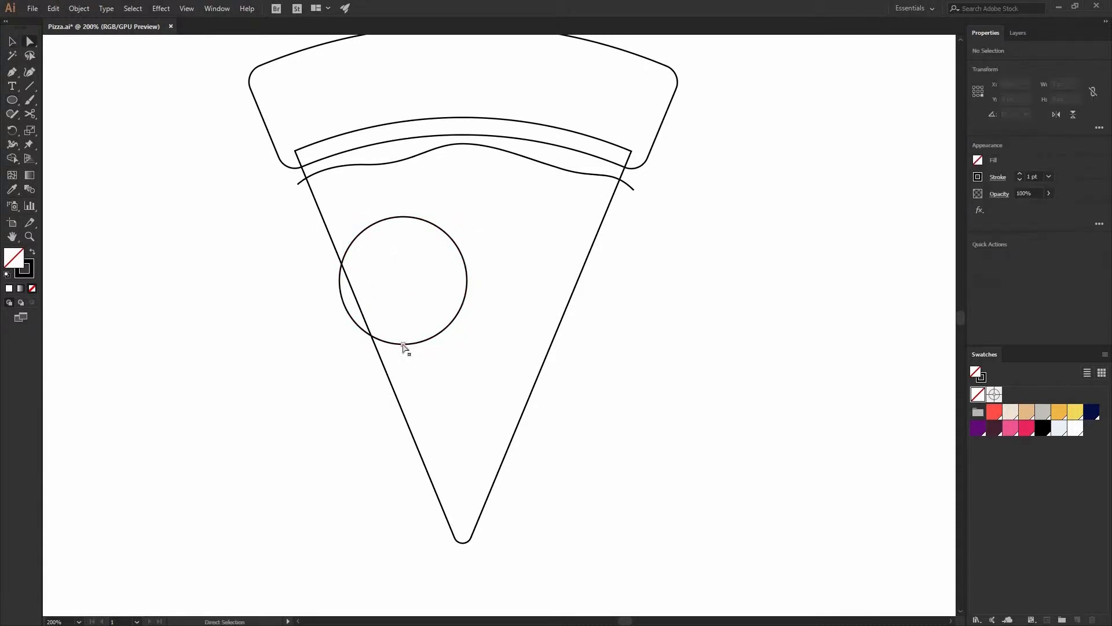
left_click(404, 344)
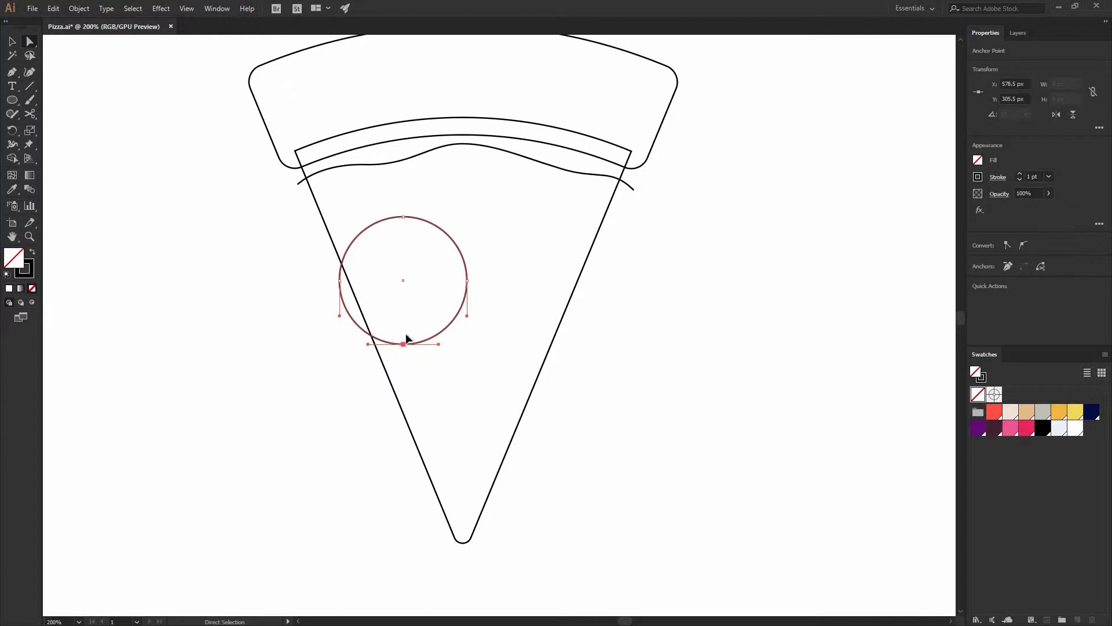
left_click_drag(406, 337, 403, 280)
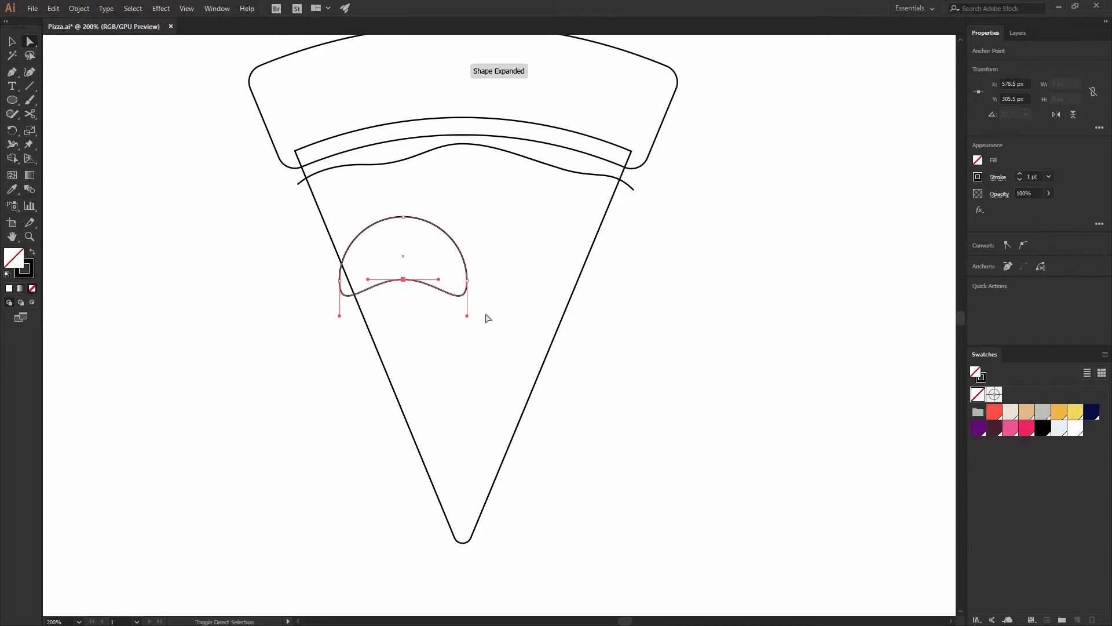
left_click(387, 311)
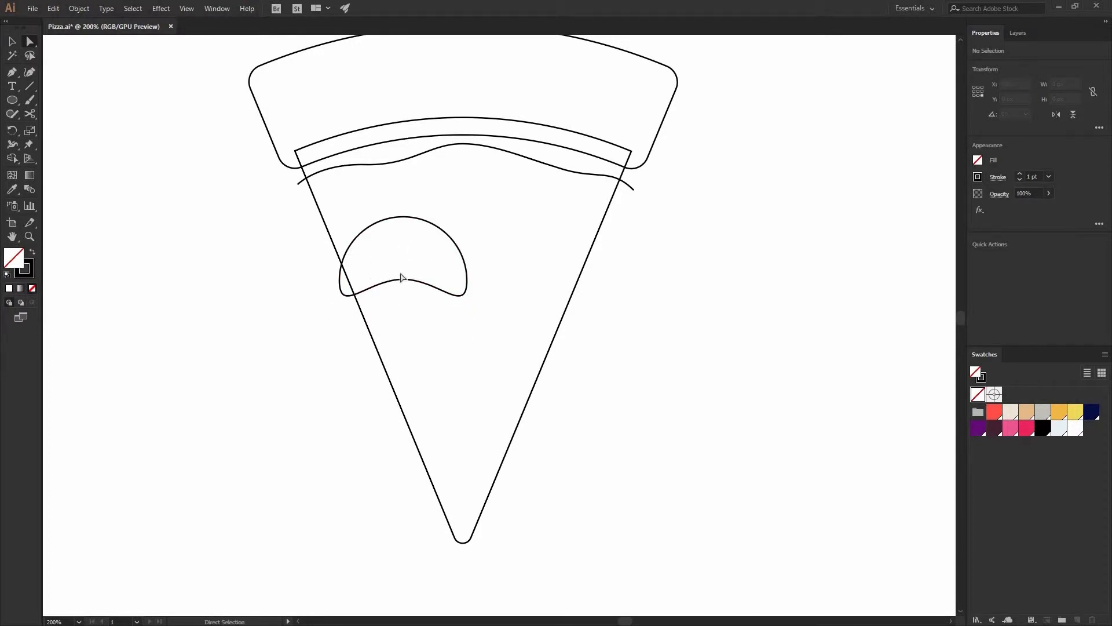
- Adjust the height of the mushroom cap's bottom-center anchor point so the underside keeps a shallow arch
left_click(404, 281)
left_click_drag(402, 272, 403, 263)
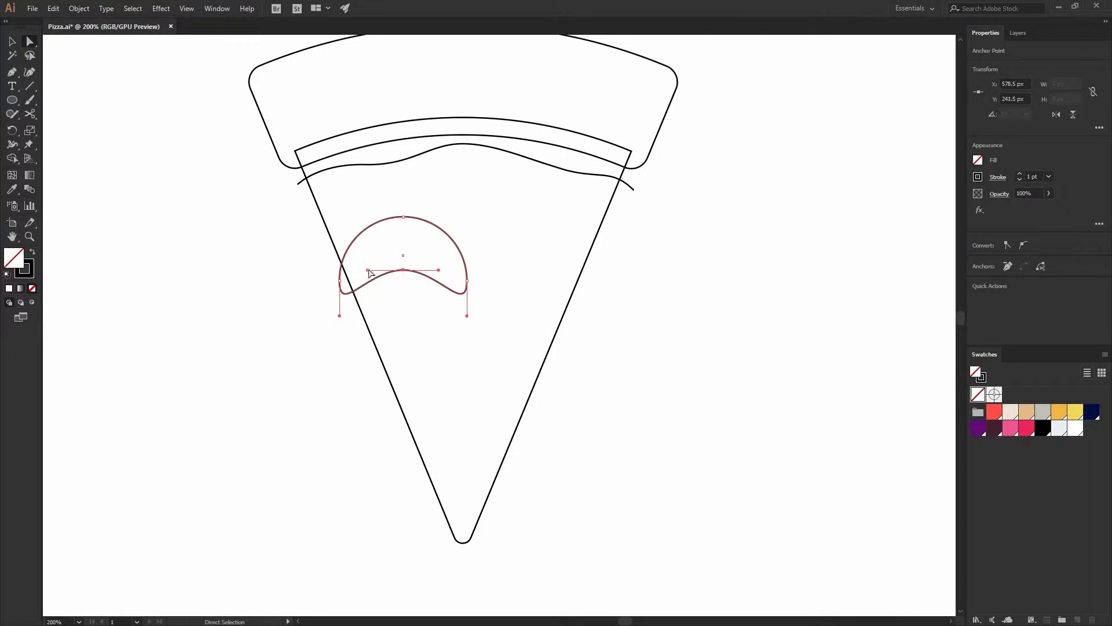
left_click(412, 285)
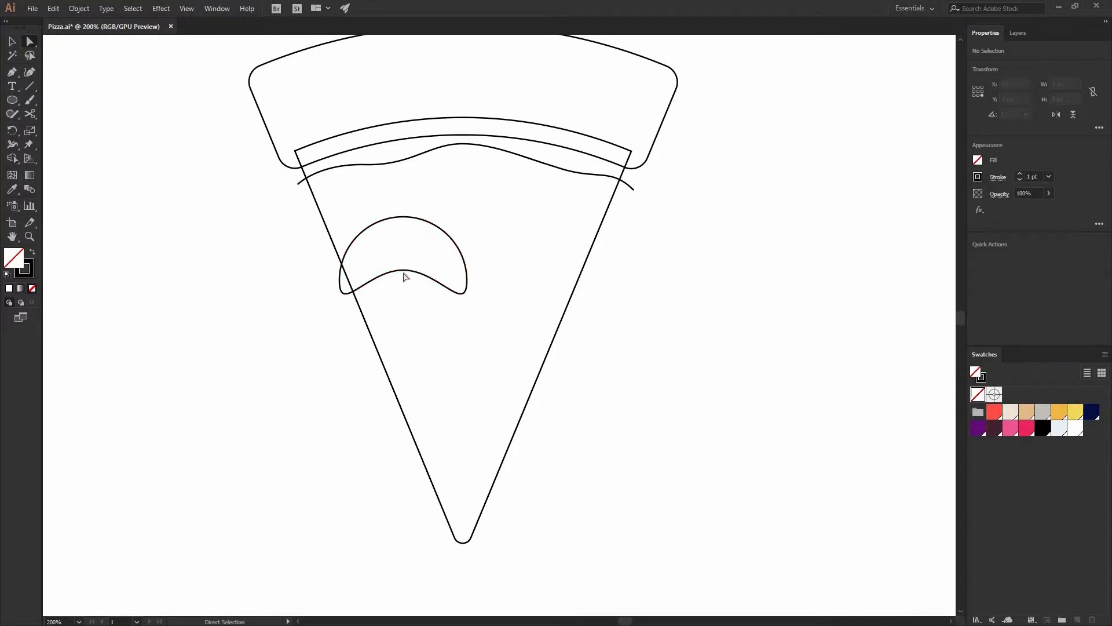
left_click_drag(403, 270, 403, 282)
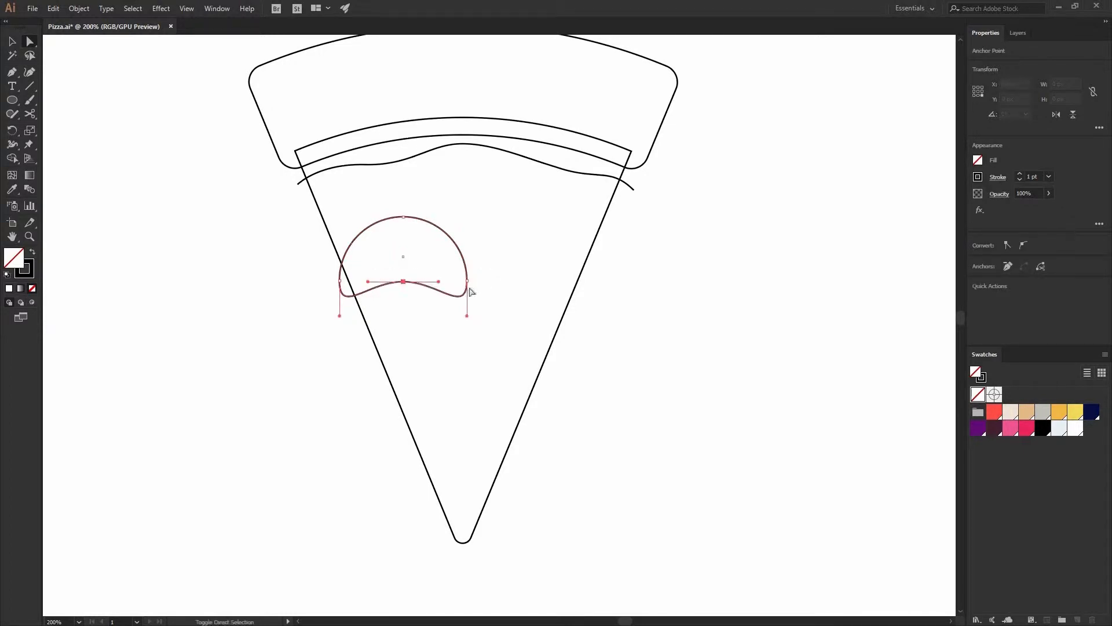
left_click(384, 271)
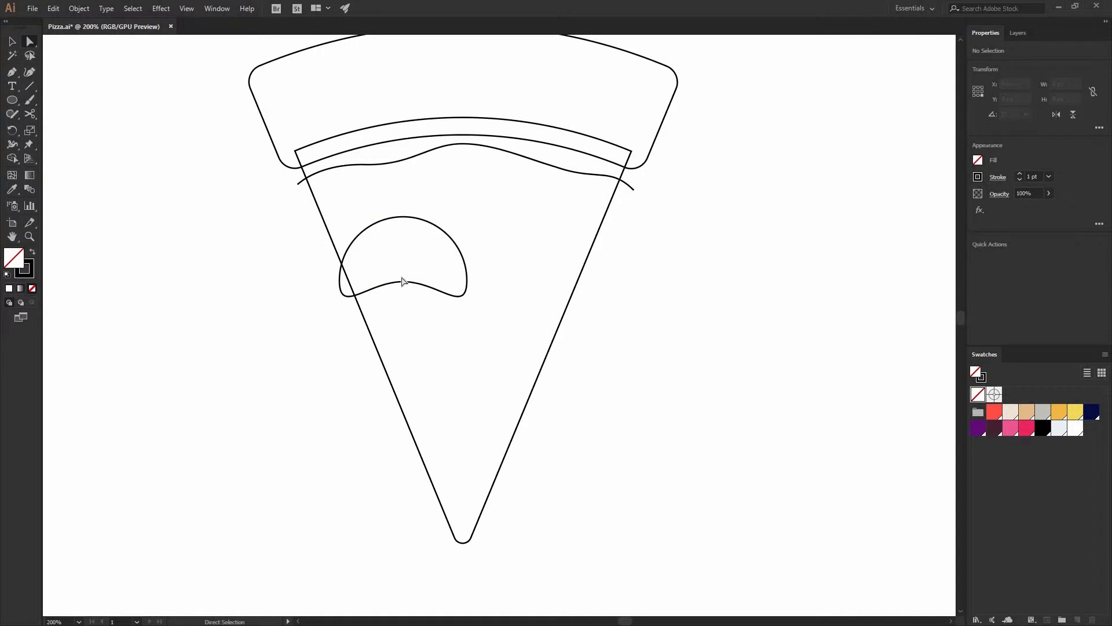
- Draw a slightly curved open line about 11 by 59 px with the Pen tool from inside the cap downward as the stem's left side
key("p")
left_click(390, 268)
left_click_drag(378, 336, 374, 348)
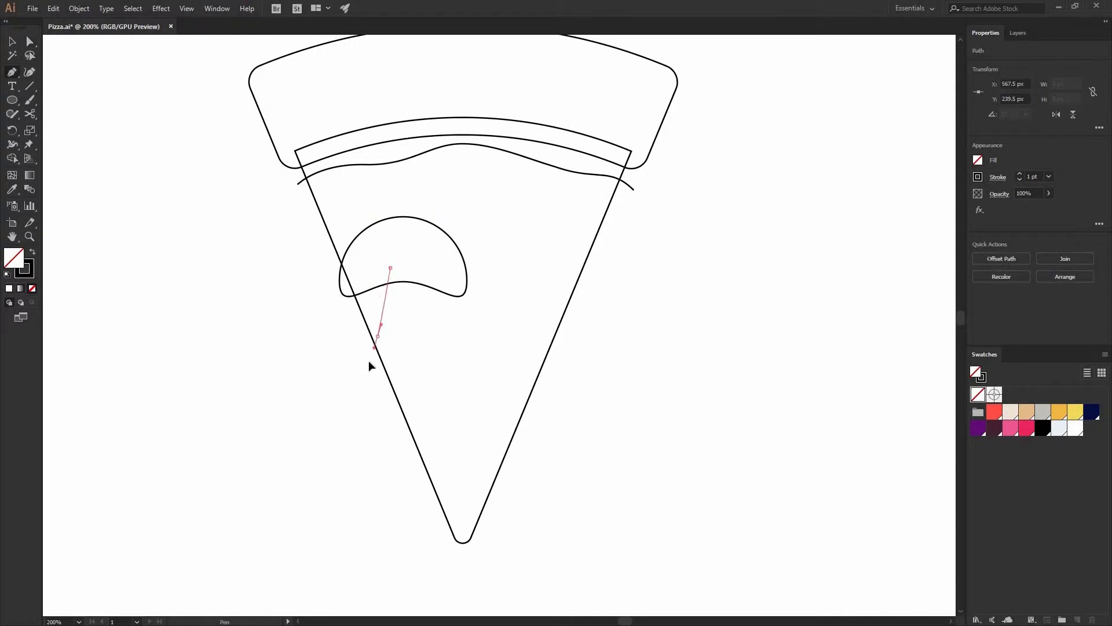
left_click(383, 314, "ctrl")
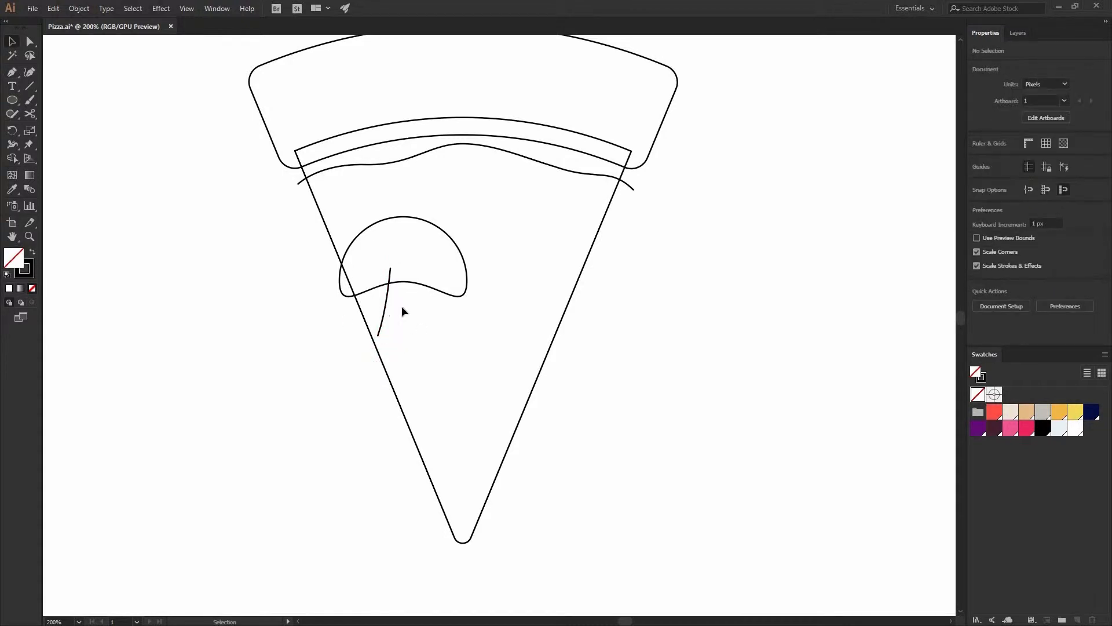
- Reflect a copy of the stem curve across the vertical axis and move it right, forming a stem about 46 px wide
left_click(384, 300)
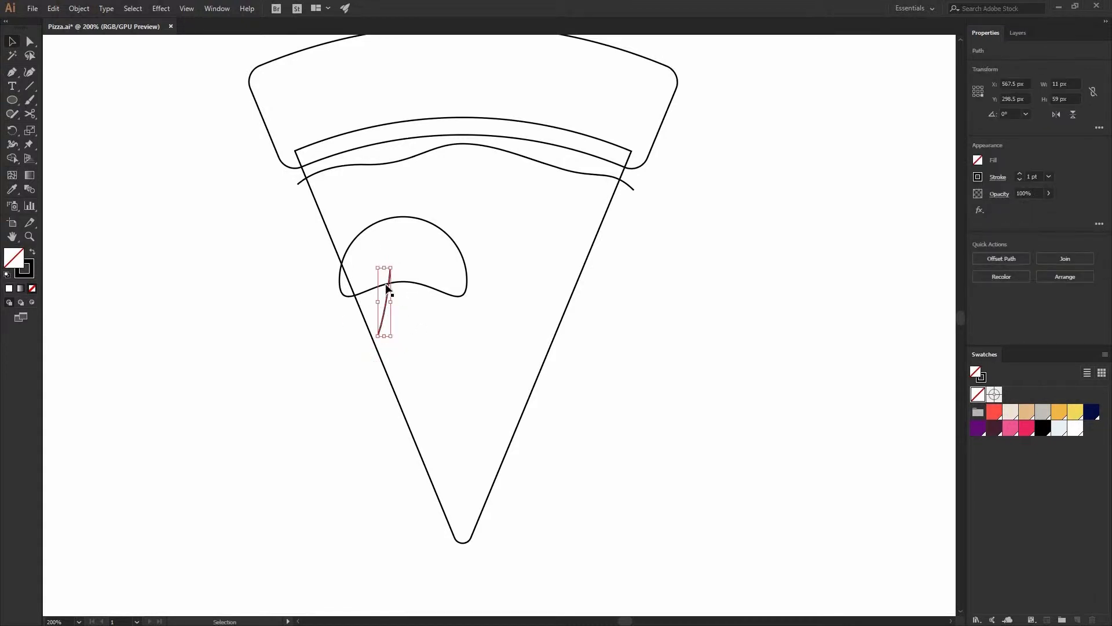
right_click(476, 435)
mouse_move(458, 452)
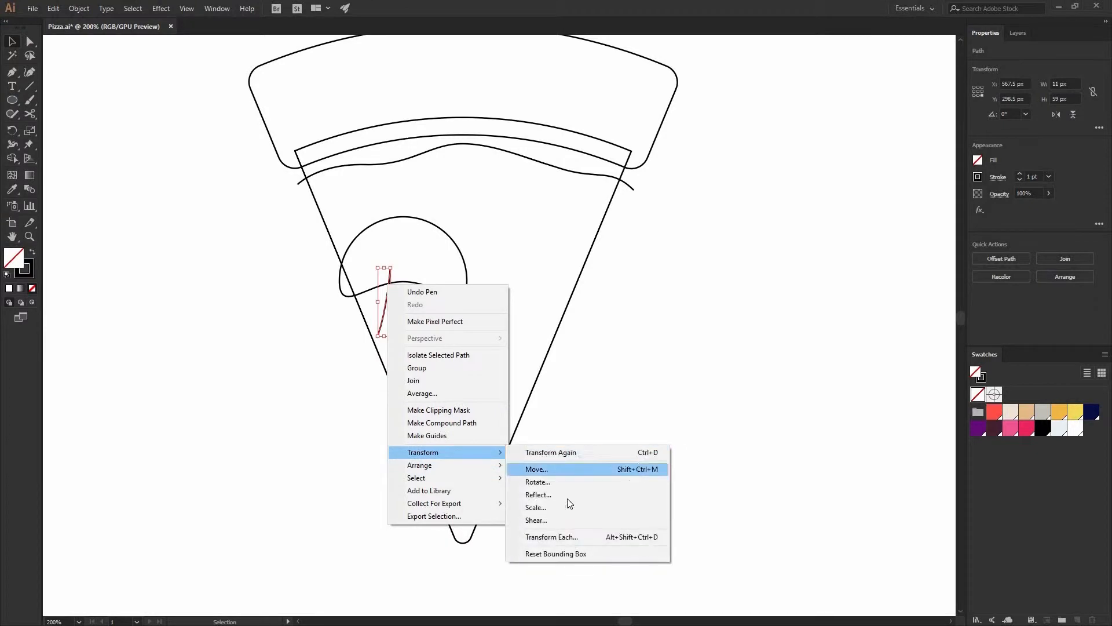
left_click(555, 495)
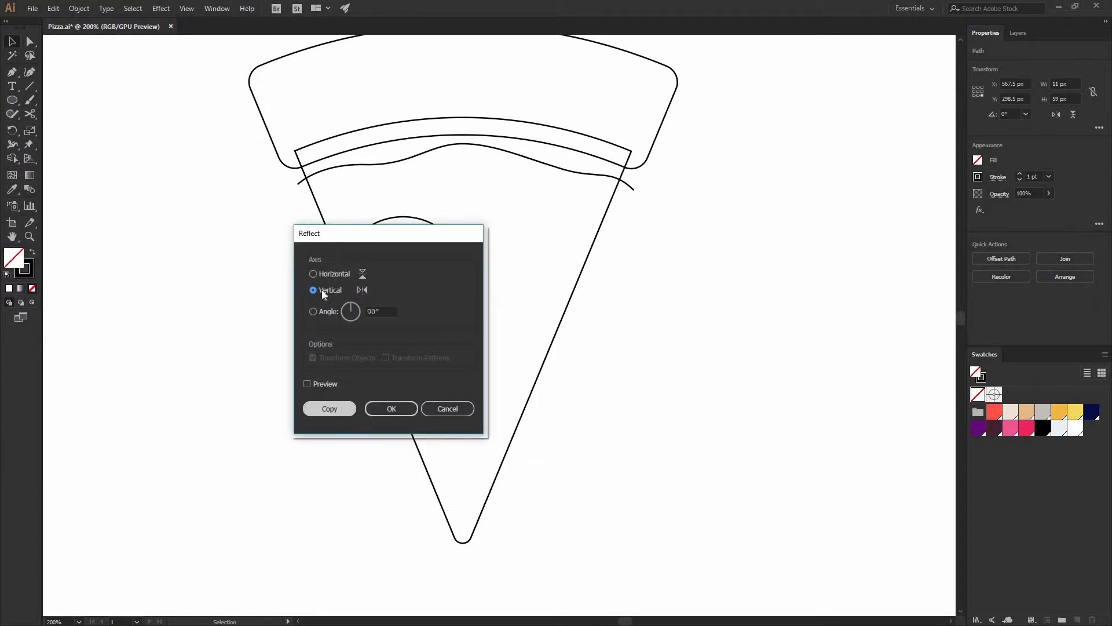
left_click(331, 410)
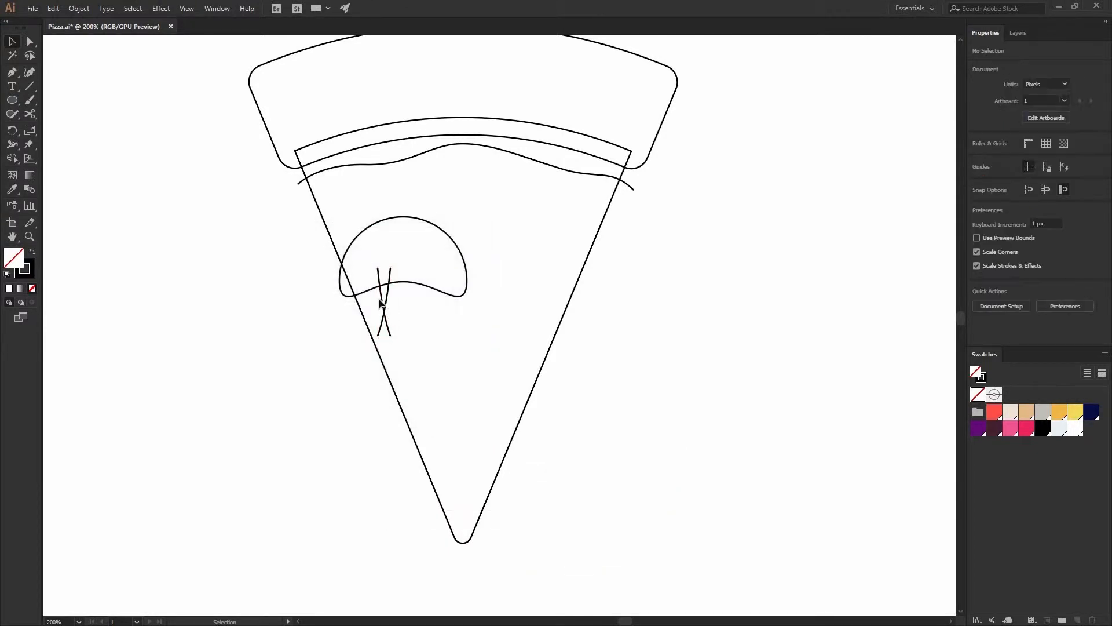
left_click_drag(420, 301, 444, 343)
left_click(447, 348)
- Connect the bottom end points of the two stem curves with a straight line
key("a")
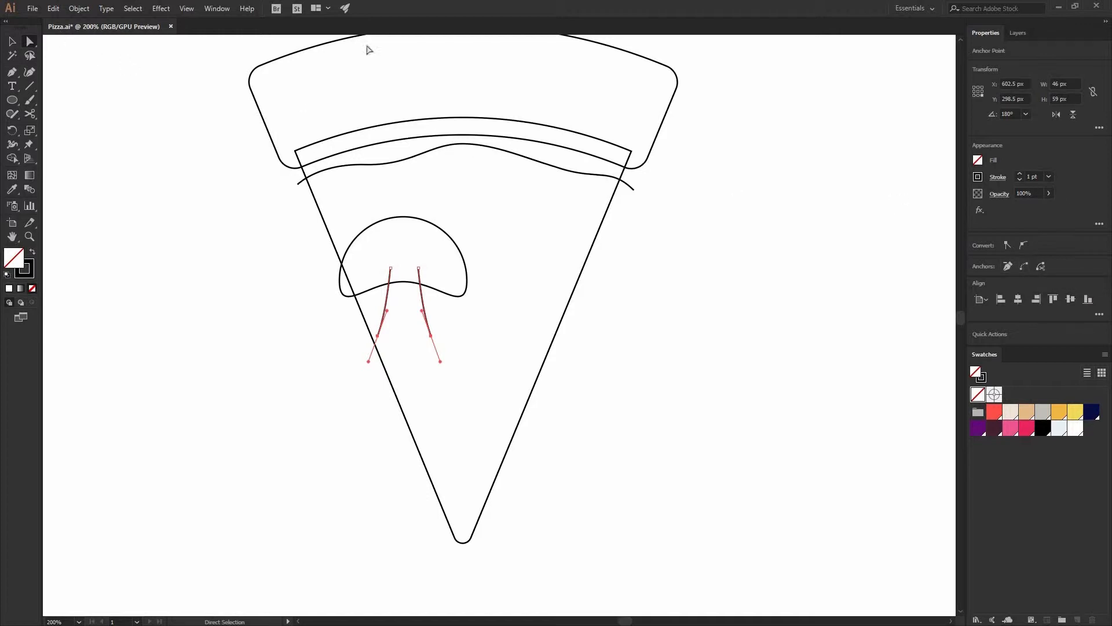
left_click(1023, 268)
left_click(495, 290)
key("v")
key("space")
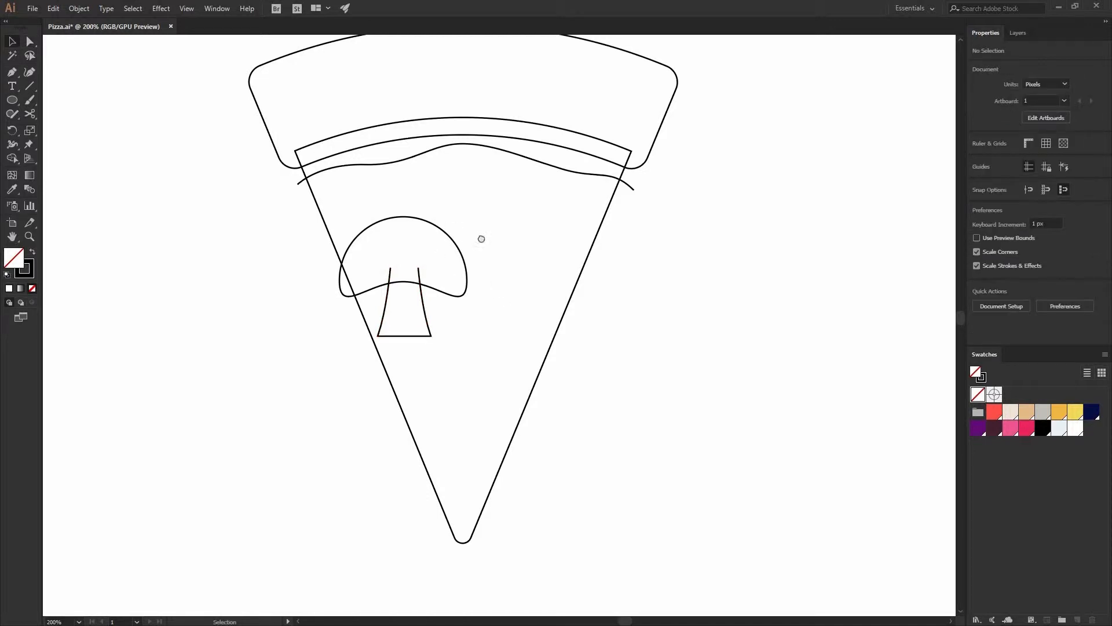
left_click_drag(481, 239, 559, 256)
- Connect the stem's two top end points inside the cap to close its outline
left_click(483, 301)
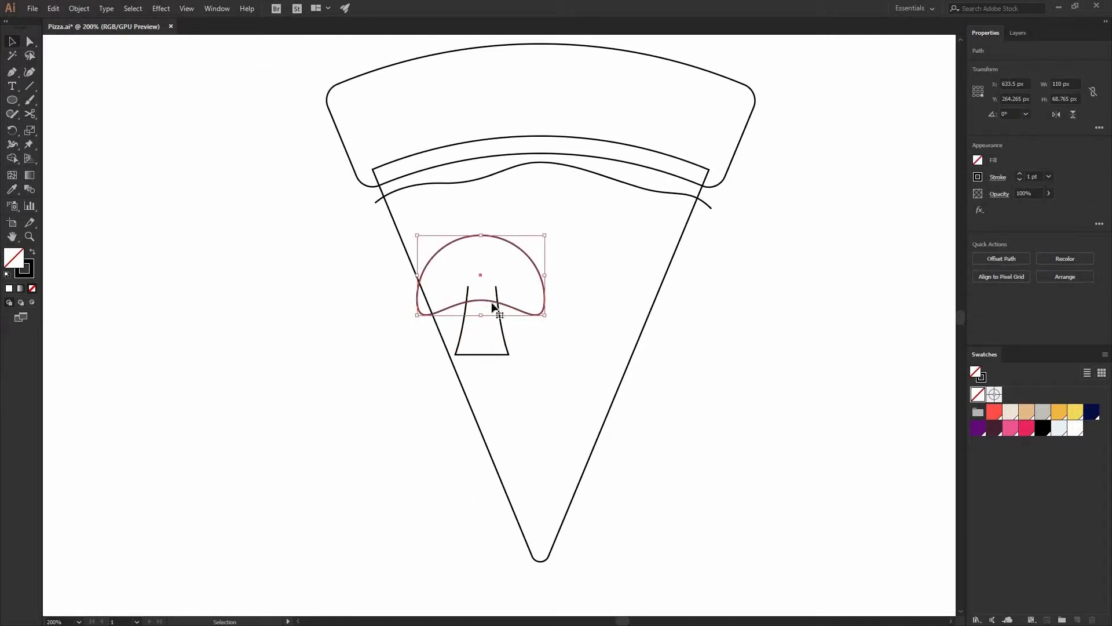
left_click(510, 324)
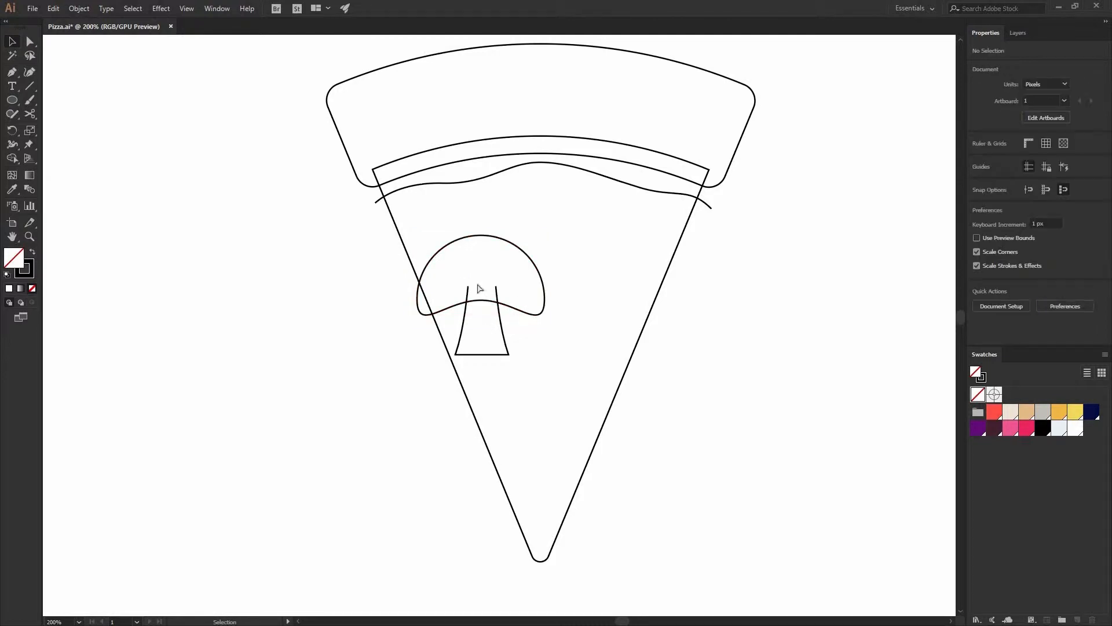
key("a")
left_click(498, 313)
left_click(1021, 264)
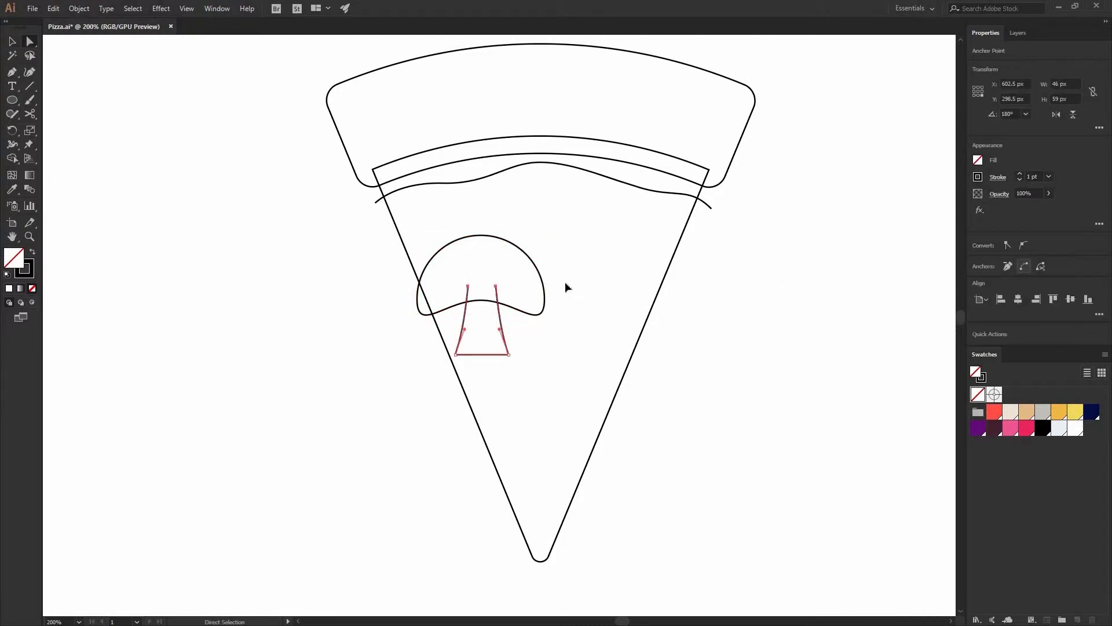
key("v")
left_click(547, 341)
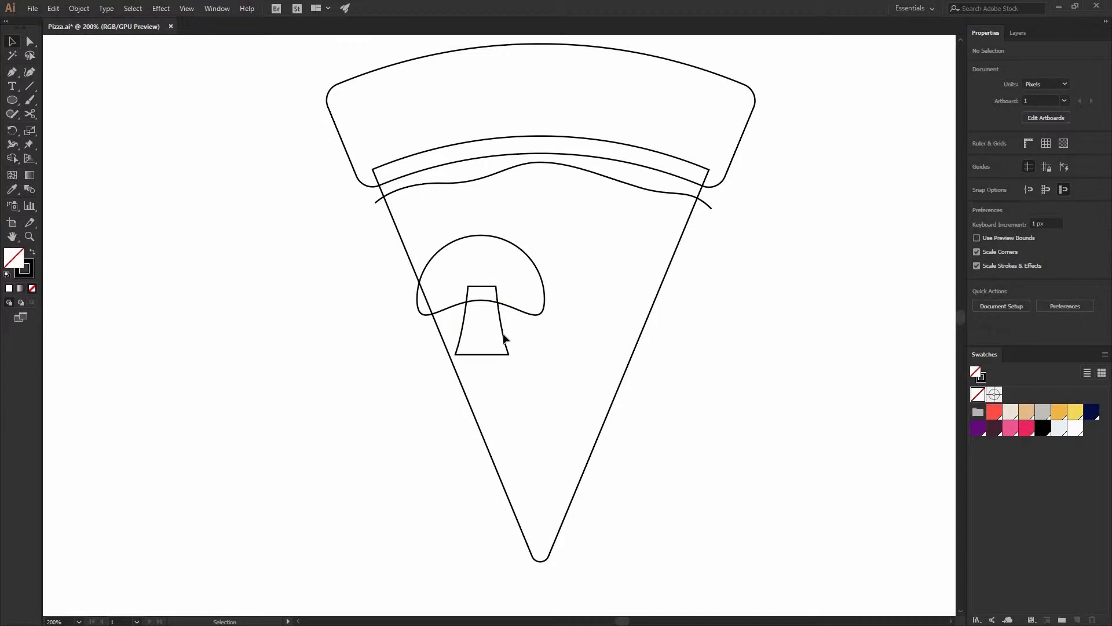
- Move the mushroom stem straight down about 6 px so that only its top overlaps the cap
left_click_drag(503, 335, 503, 341)
key("a")
left_click(538, 315)
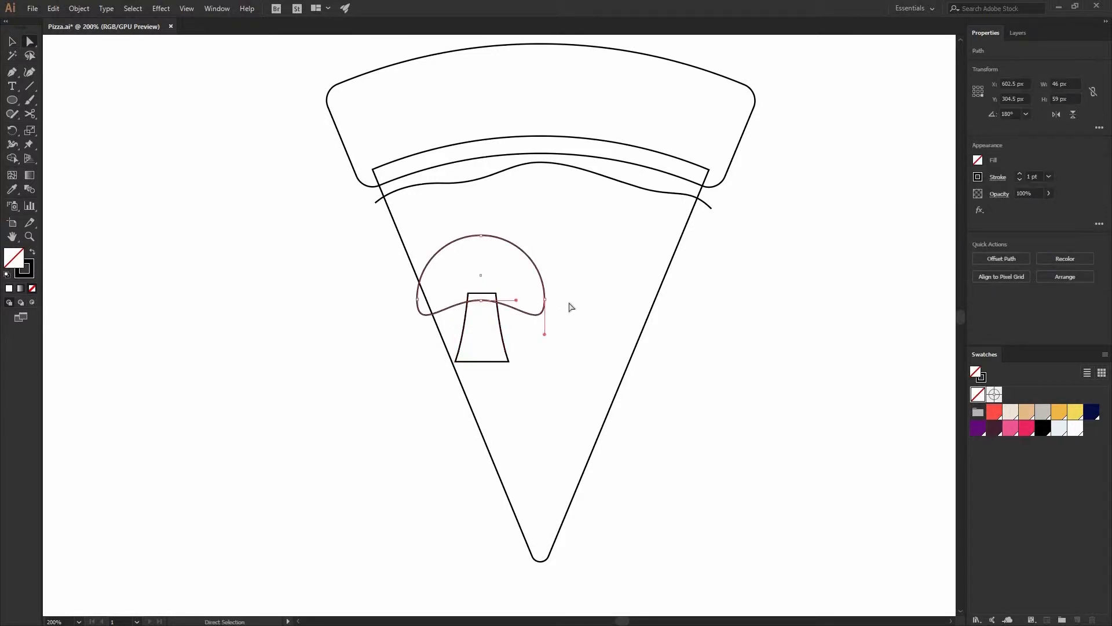
key("v")
left_click(570, 302)
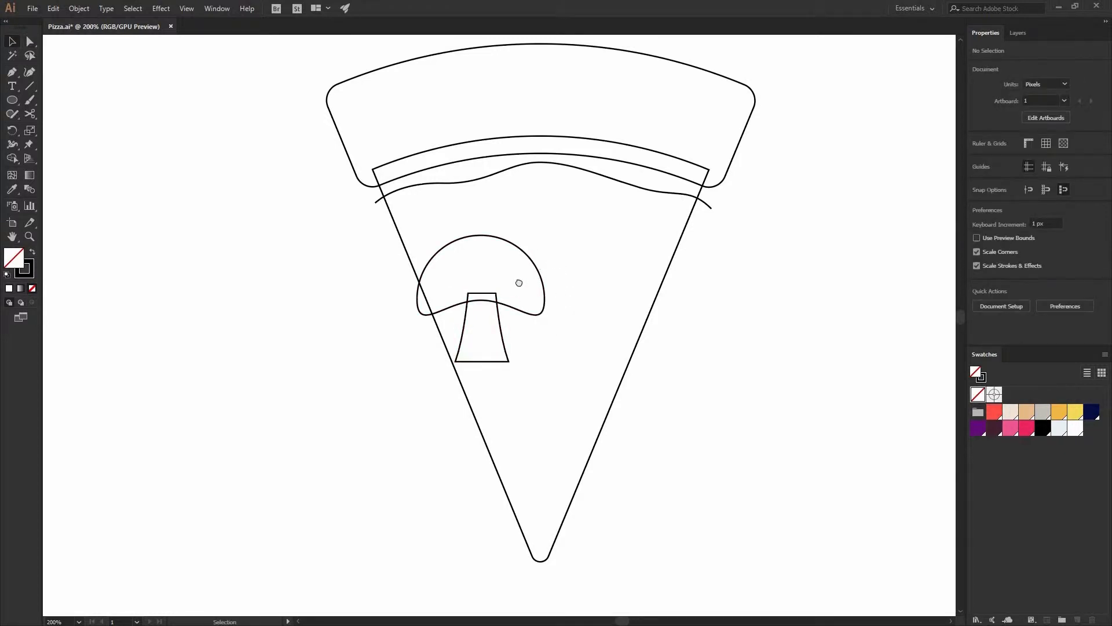
- Draw a circle about 120 px across beside the mushroom, overlapping the wedge's right edge
left_click_drag(519, 283, 303, 228)
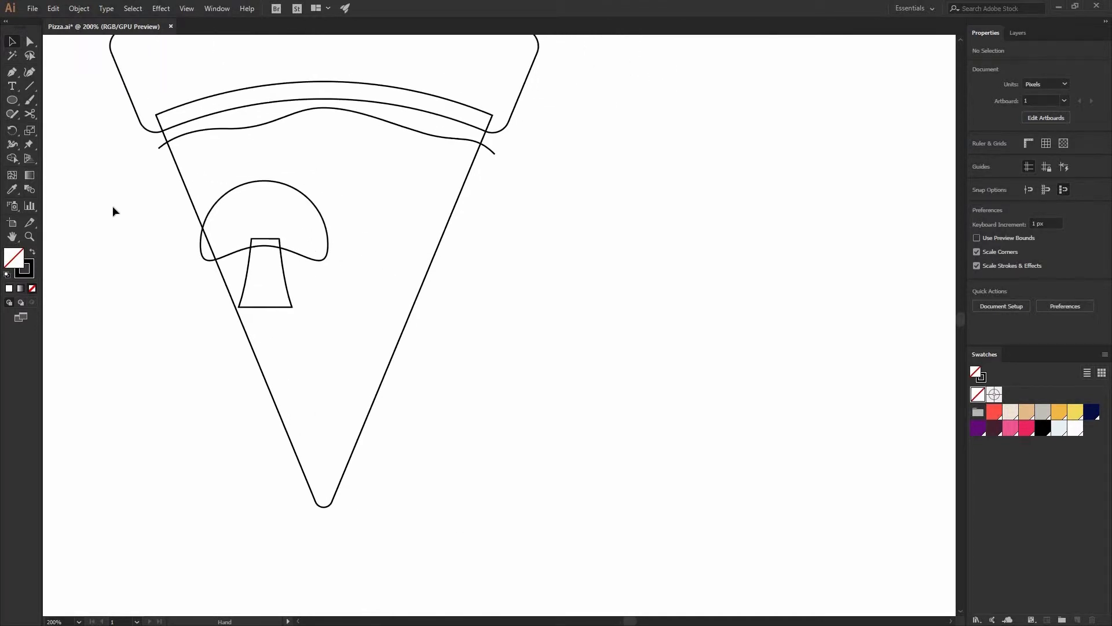
key("l")
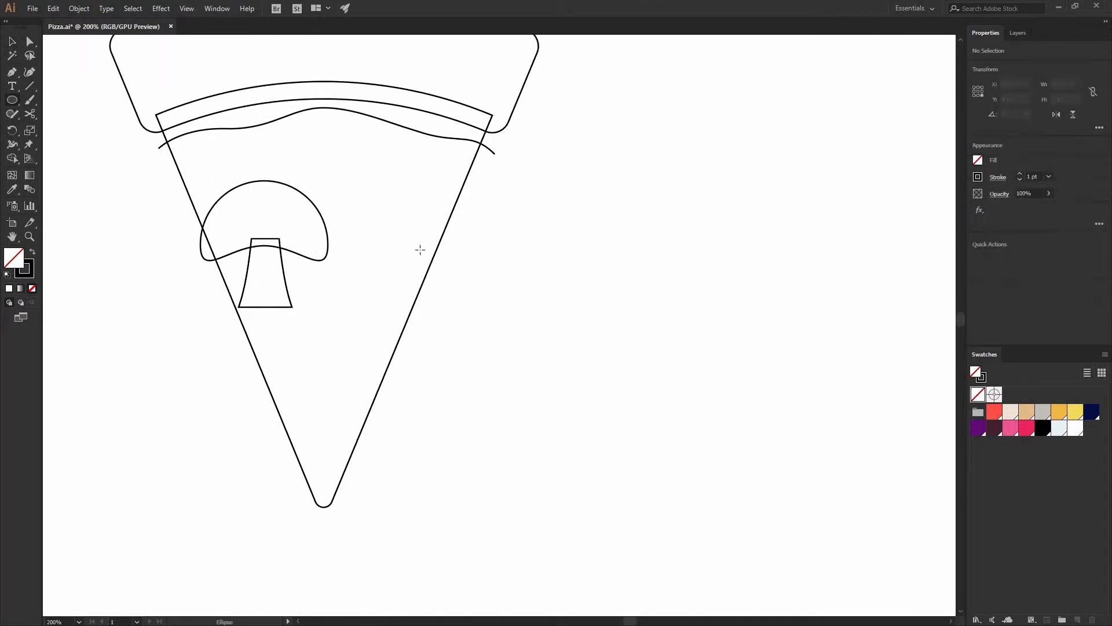
left_click_drag(414, 243, 483, 281)
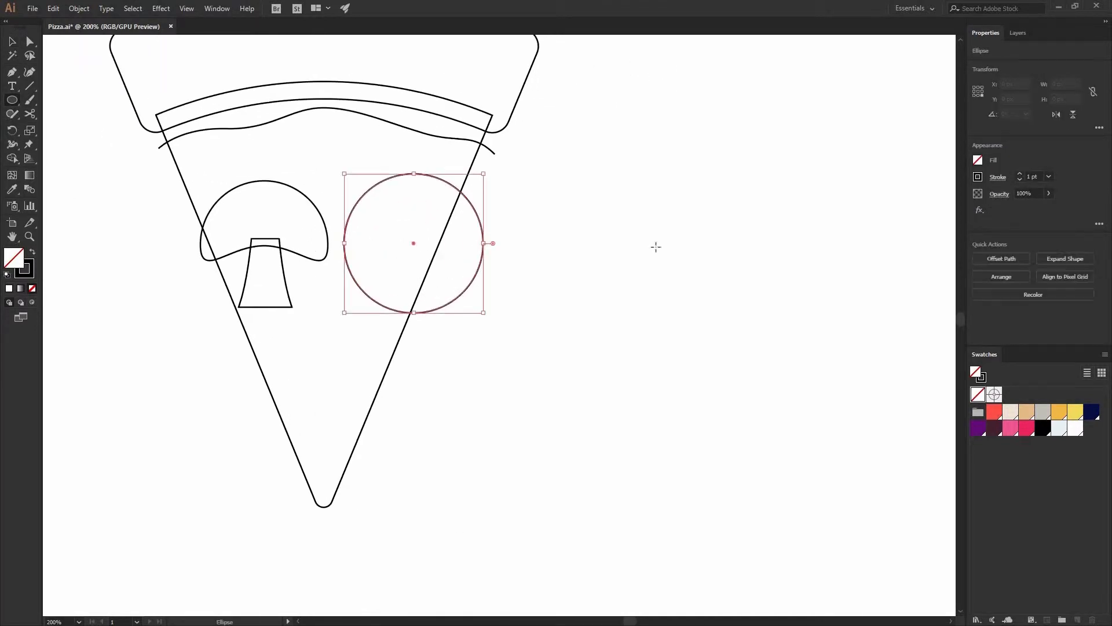
key("v")
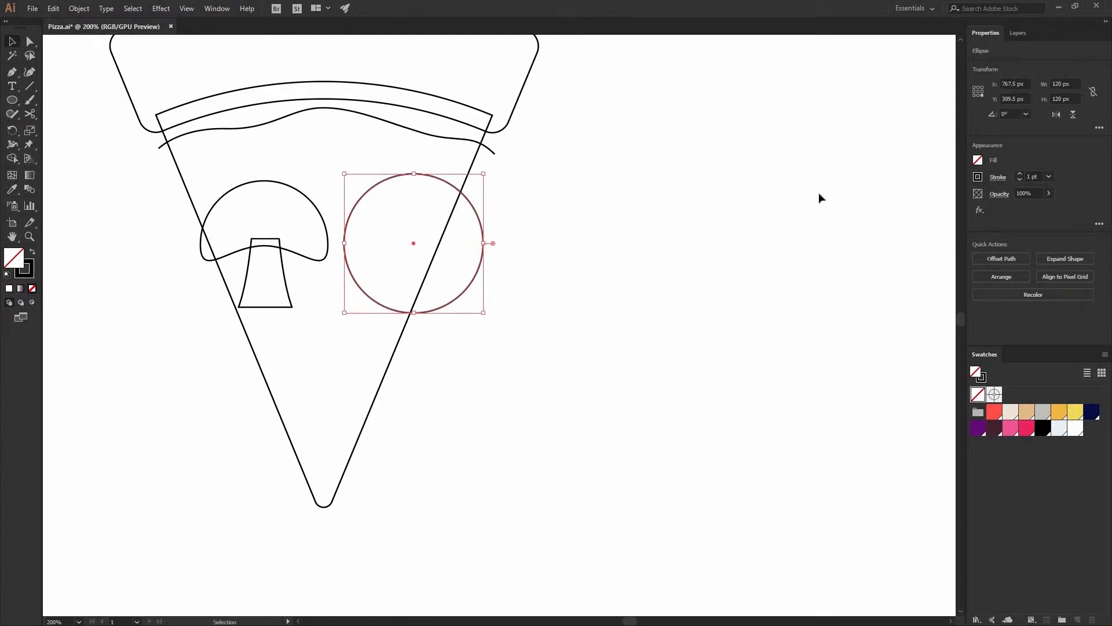
left_click(624, 208)
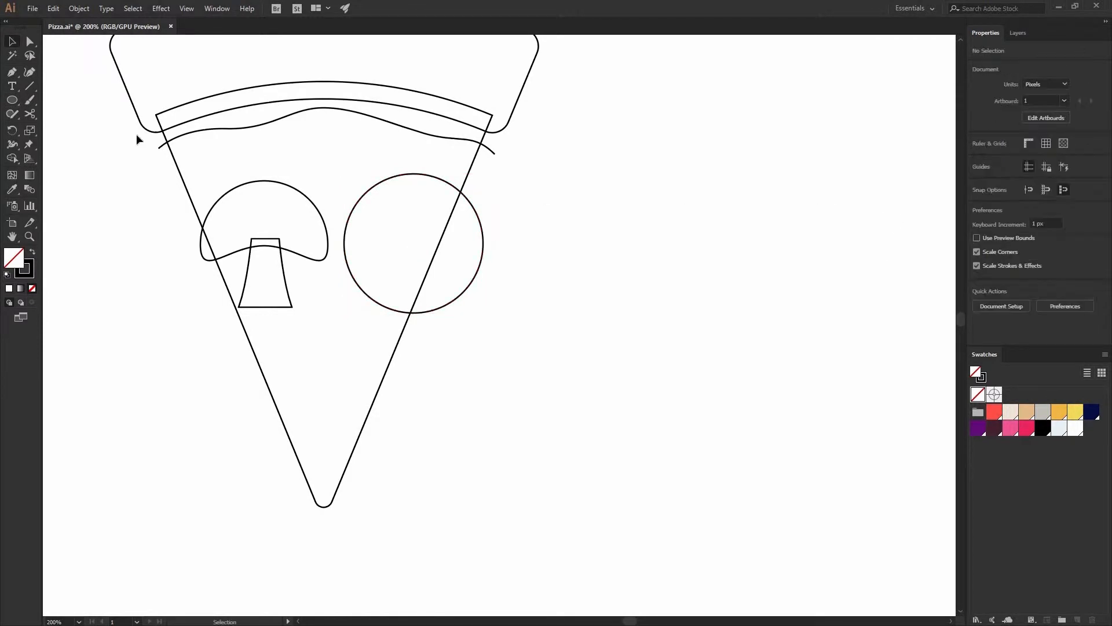
- Draw a smaller circle about 98 px across inside the large circle and align both circles' centers horizontally and vertically
left_click(11, 99)
left_click_drag(471, 258, 482, 220)
key("v")
left_click(482, 224)
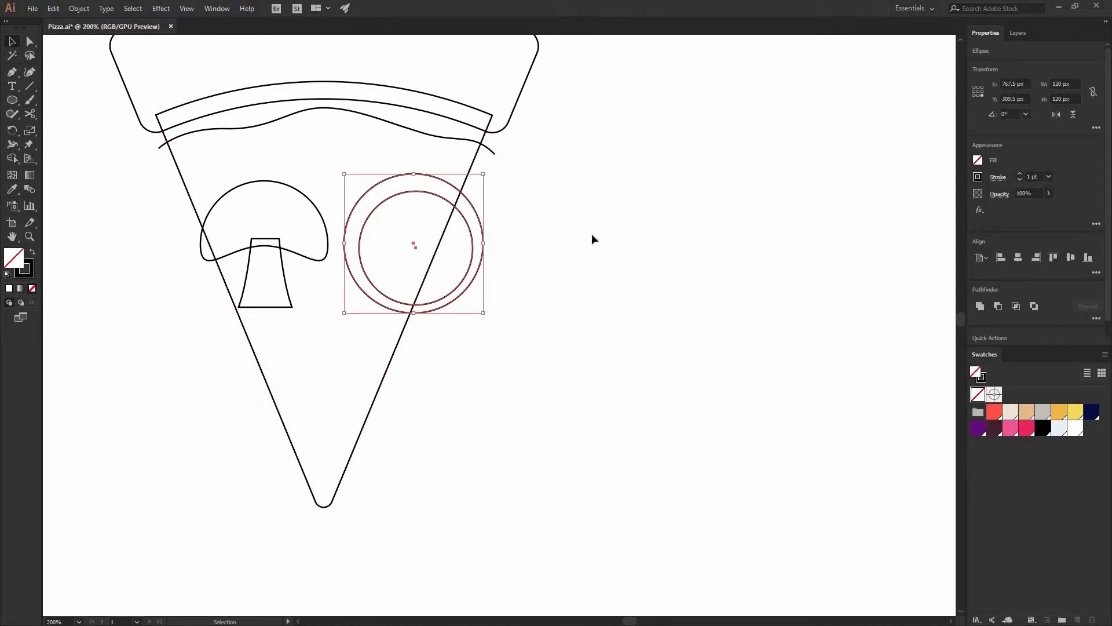
left_click(1020, 257)
left_click(1070, 257)
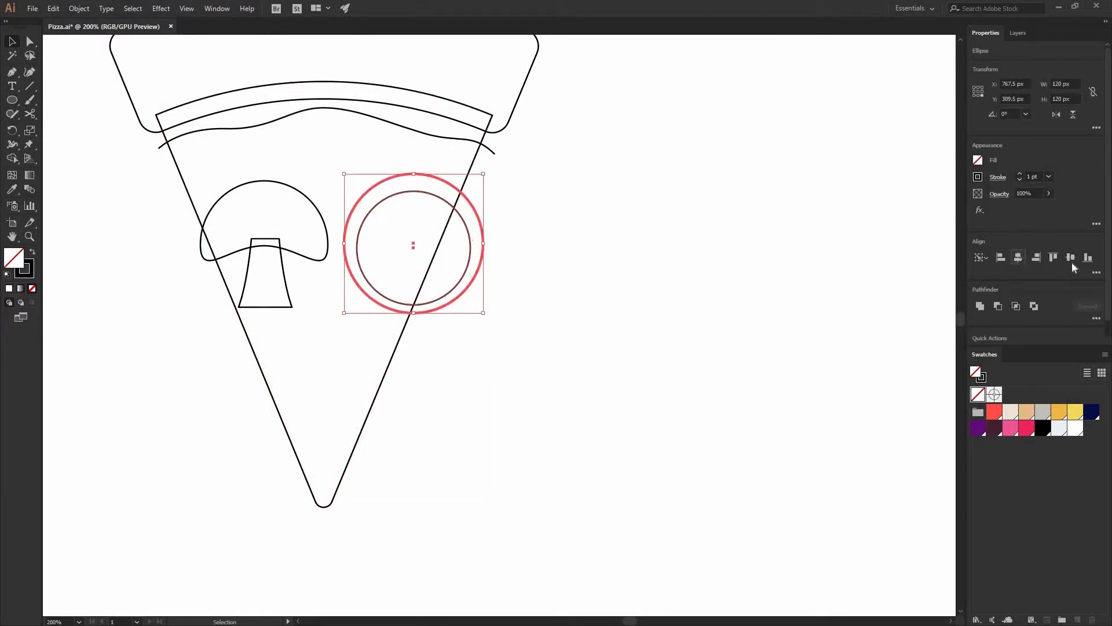
left_click(395, 209)
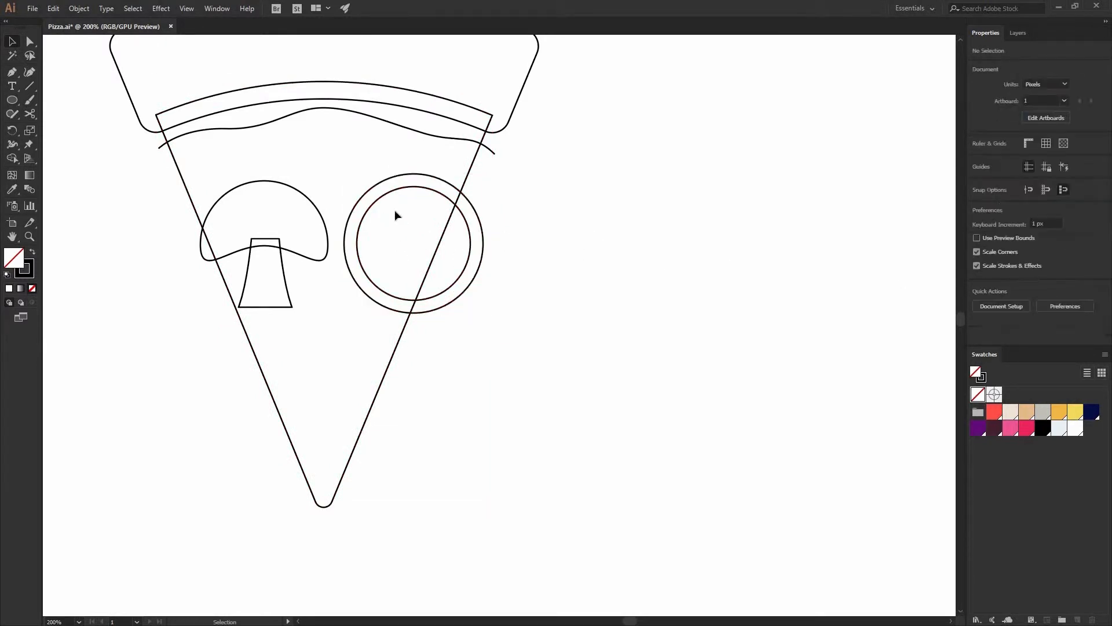
- Set the inner circle's width and height to 102 px
left_click(467, 223)
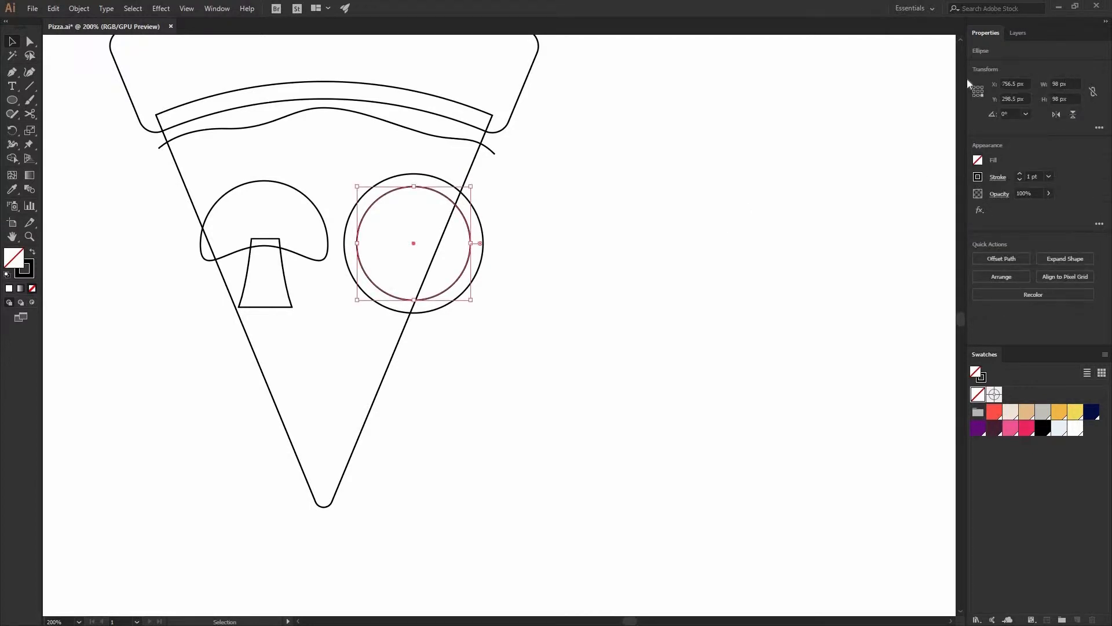
left_click(1065, 84)
type("102")
key("Return")
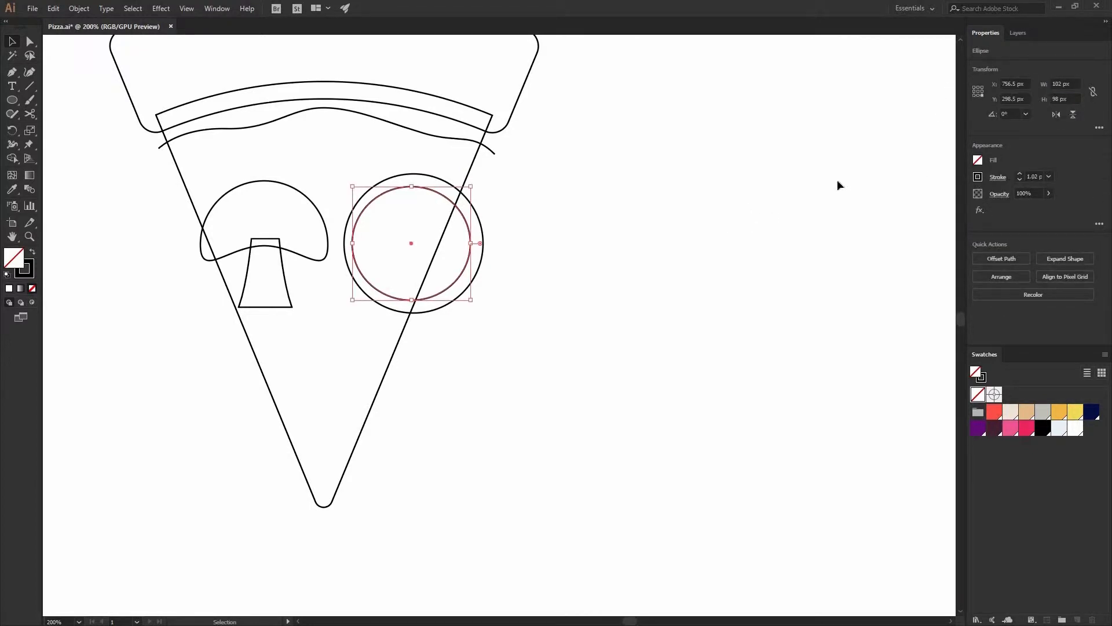
left_click(836, 180)
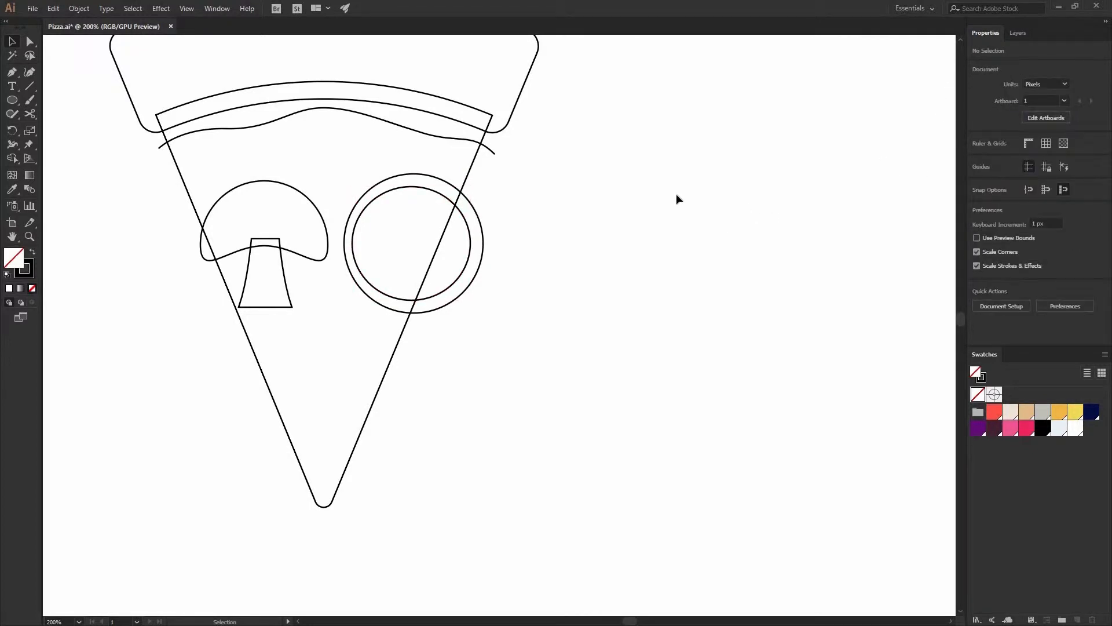
left_click(474, 218)
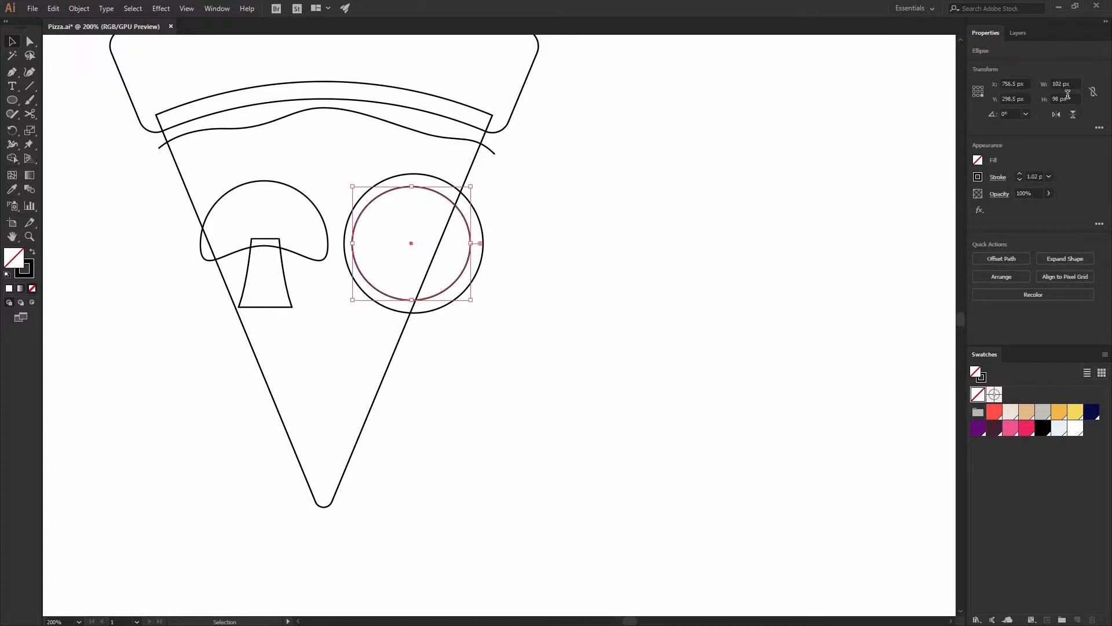
left_click(1068, 96)
type("120")
key("Return")
- Realign the resized inner circle and the outer circle on their horizontal and vertical centers
left_click_drag(464, 281, 485, 238)
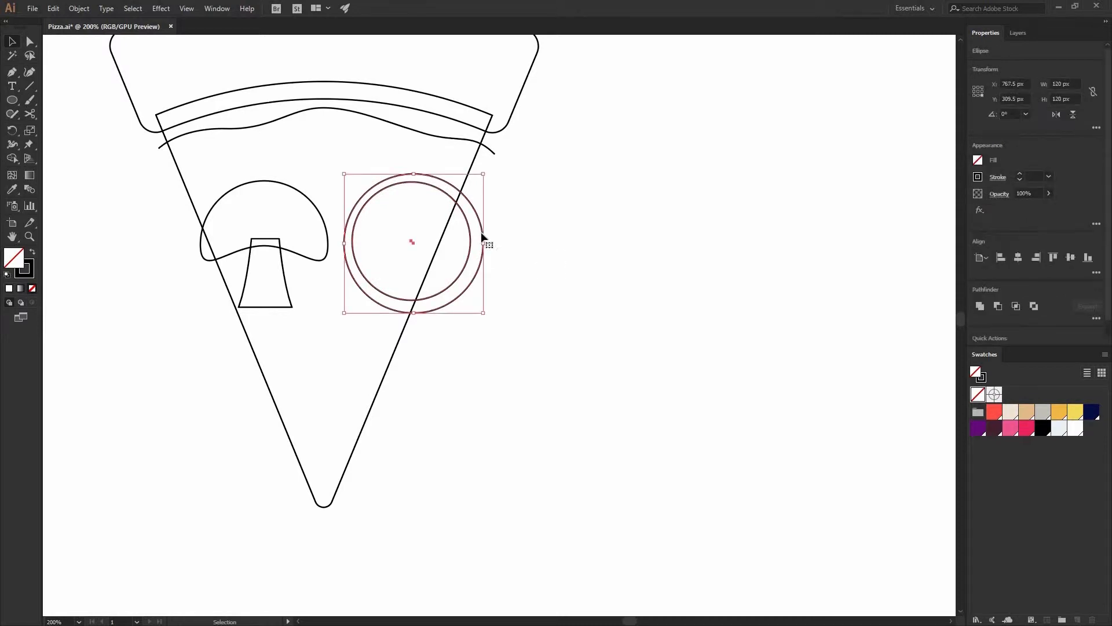
left_click(1021, 256)
left_click(1071, 257)
left_click(408, 332)
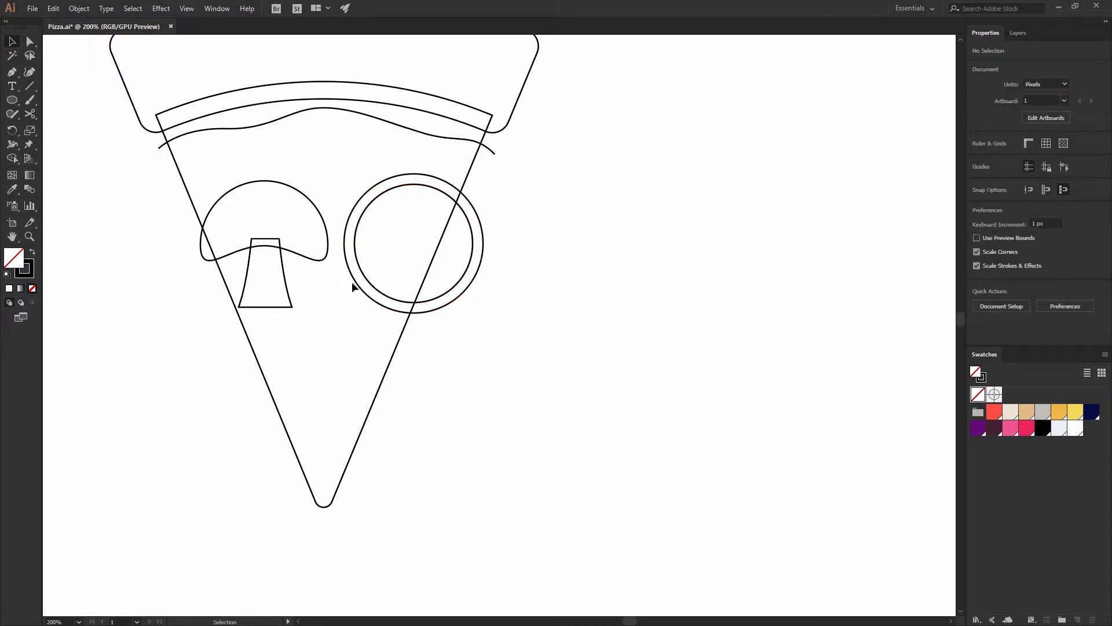
- Draw a curved arm line with the Pen tool from under the mushroom cap outward and down beyond the wedge's left edge
key("space")
mouse_move(397, 222)
left_mouse_down()
mouse_move(470, 259)
mouse_move(469, 285)
left_mouse_up()
key("space")
left_click_drag(472, 384, 481, 375)
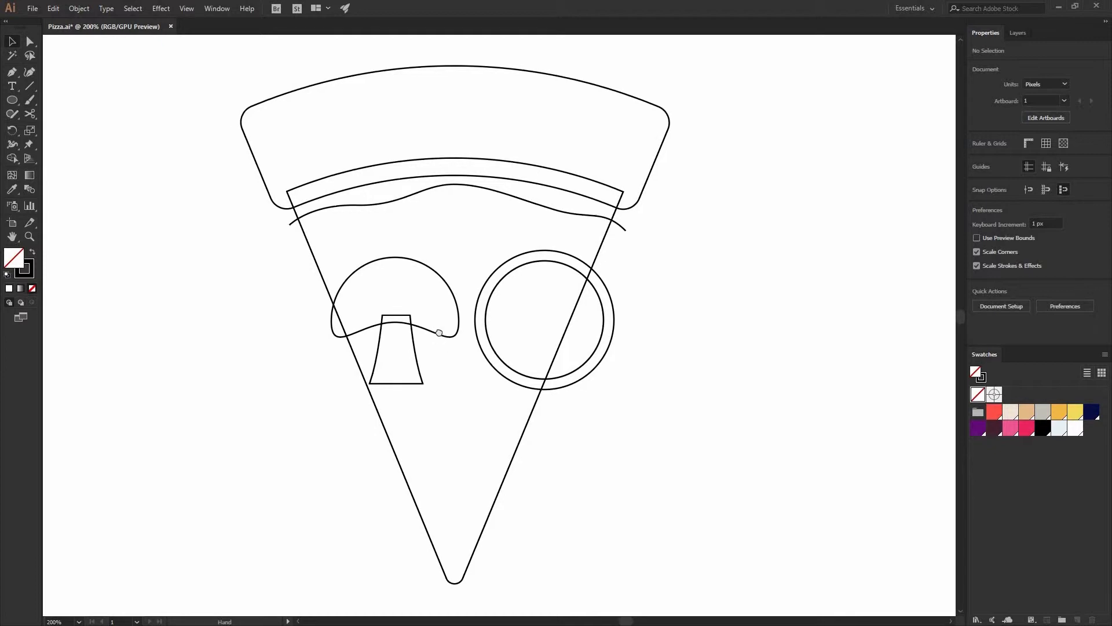
left_click_drag(439, 332, 437, 290)
mouse_move(505, 315)
left_mouse_down()
mouse_move(419, 312)
mouse_move(481, 290)
left_mouse_up()
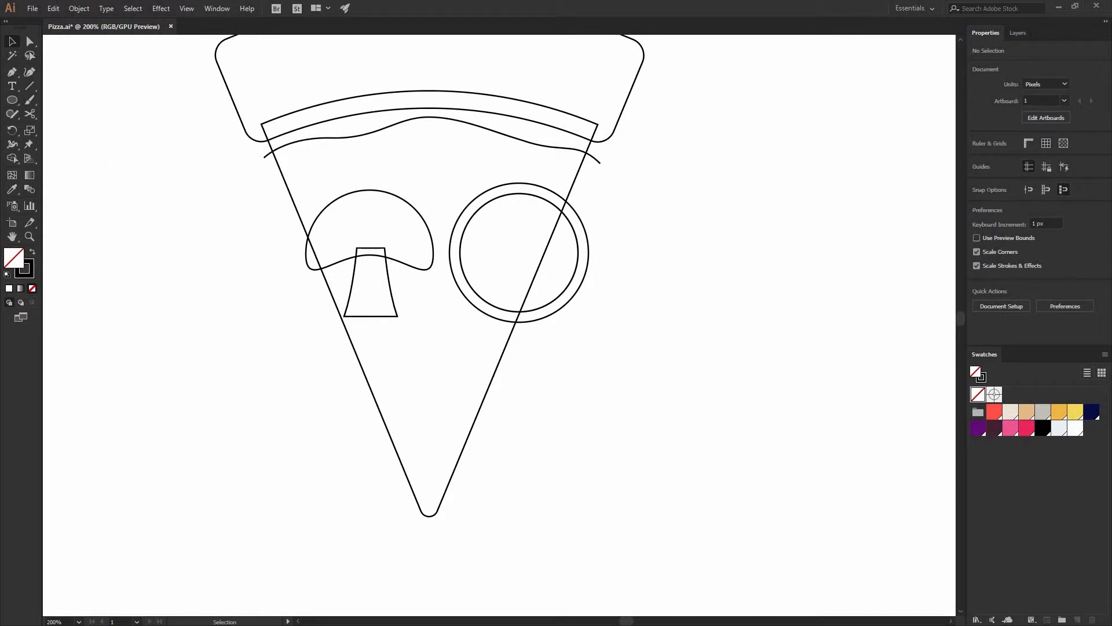
left_click(12, 74)
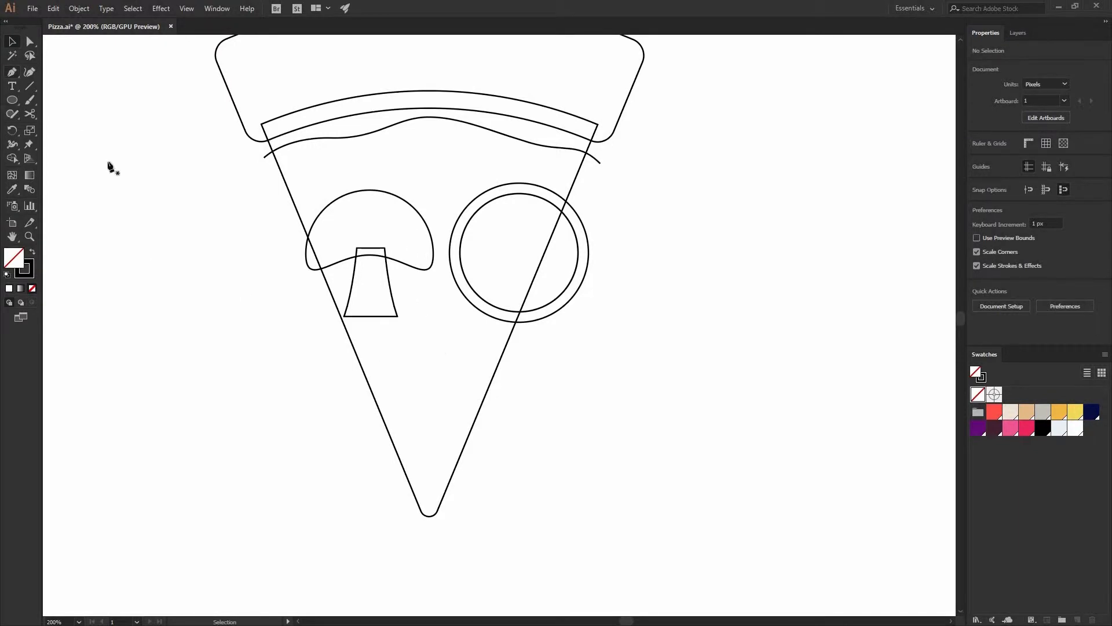
left_click(335, 284)
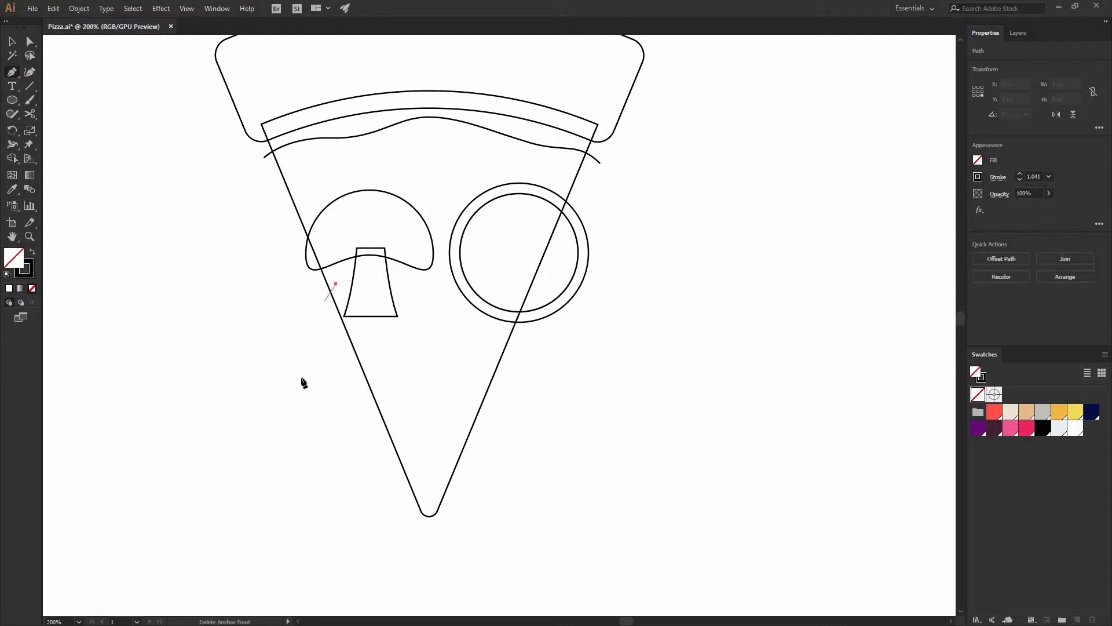
left_click_drag(306, 394, 312, 464)
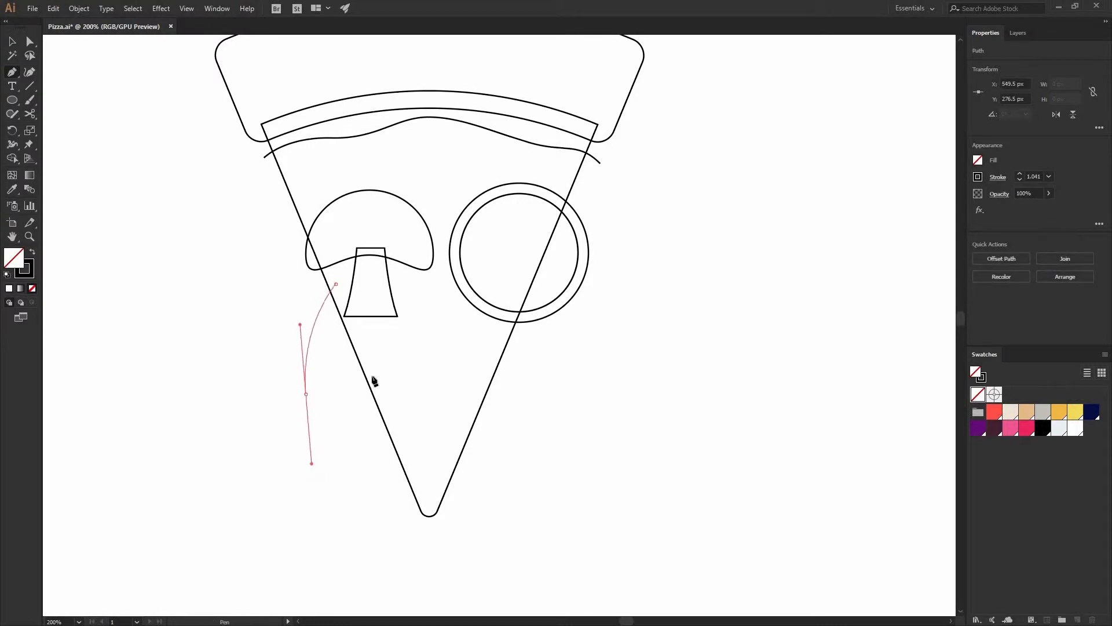
key("v")
left_click(295, 280)
- Draw a second arm curving outward and up from inside the ringed circle past the wedge's right edge, and adjust its end point
left_click_drag(381, 274, 301, 275)
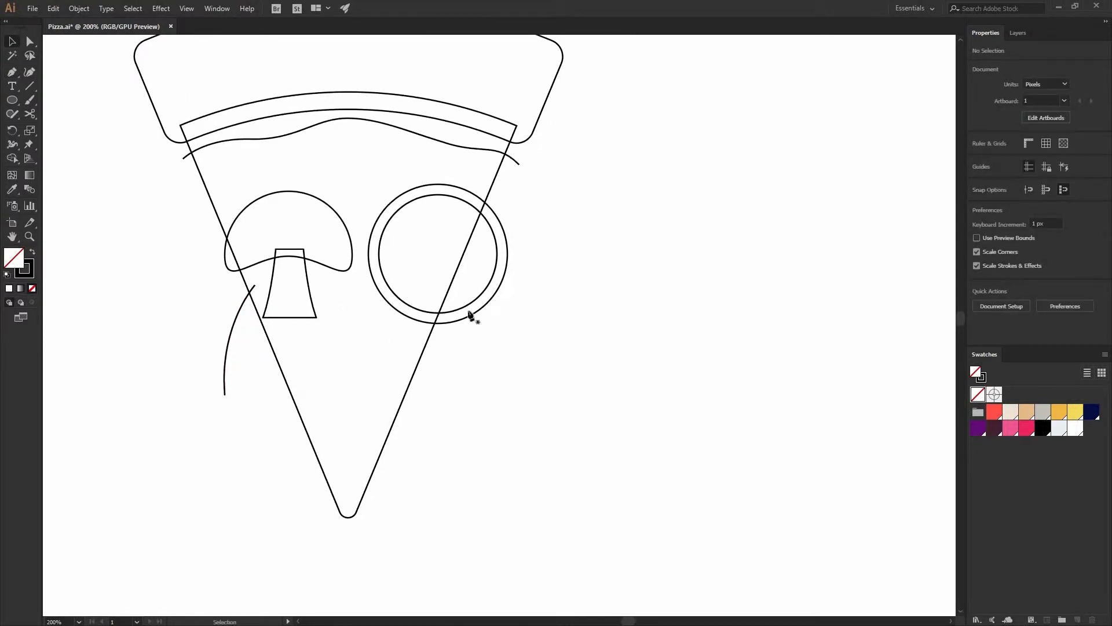
key("p")
left_click(442, 283)
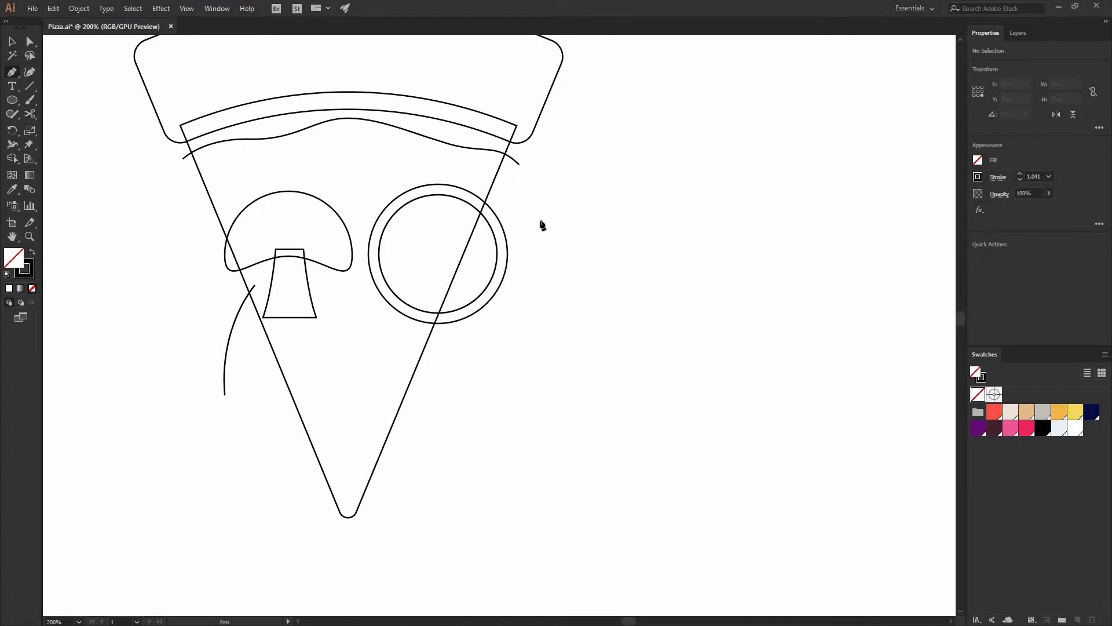
left_click_drag(541, 205, 569, 132)
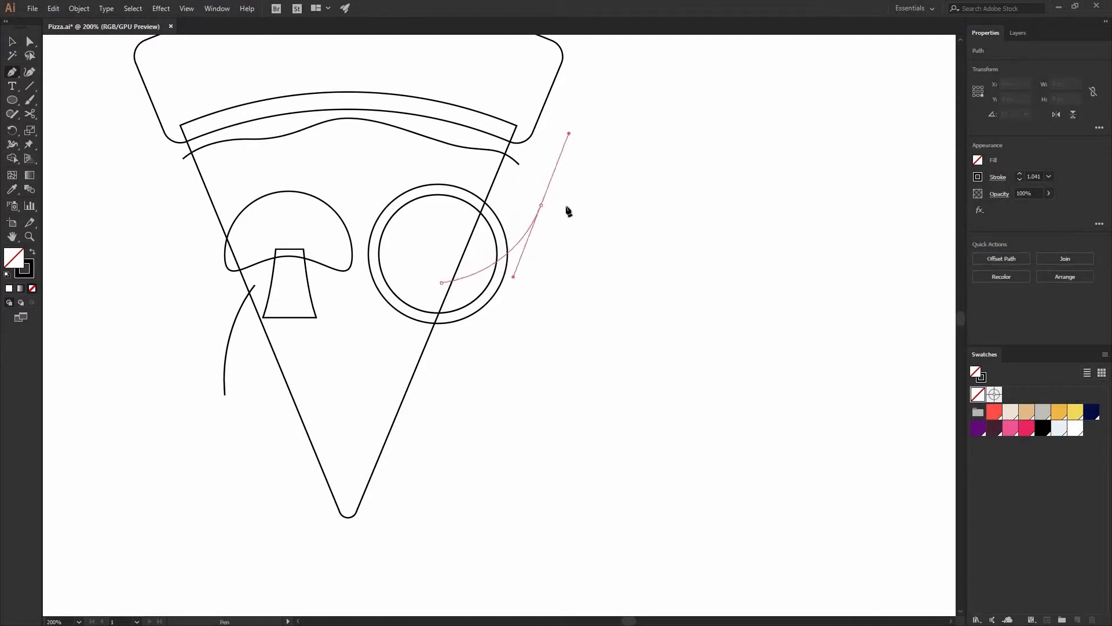
key("a")
left_click_drag(540, 205, 515, 284)
left_click(544, 268)
- Draw an L-shaped leg with the Pen tool at the wedge's tip, about 75 px tall with a foot about 27 px long
scroll(547, 278, "down", 5)
scroll(547, 279, "left", 4)
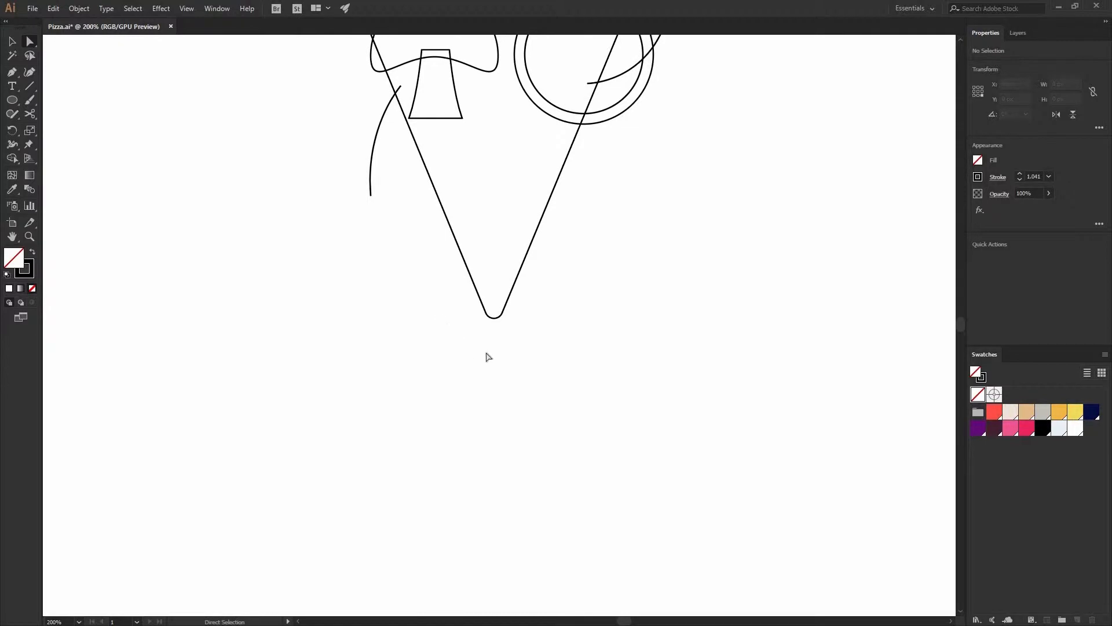
key("ctrl+plus")
key("p")
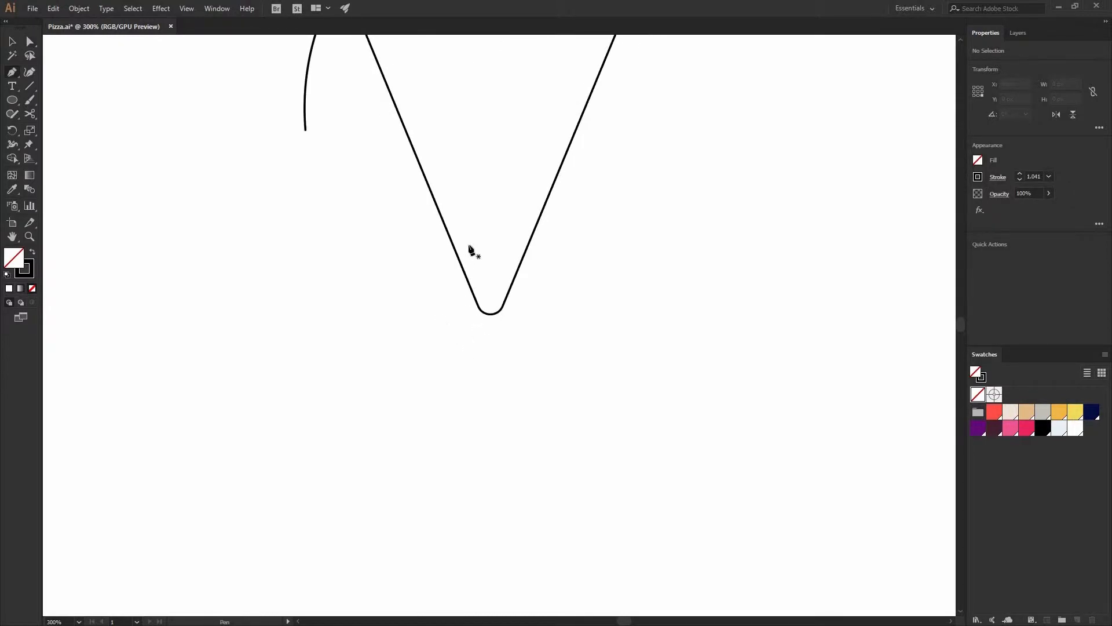
left_click_drag(470, 247, 474, 382)
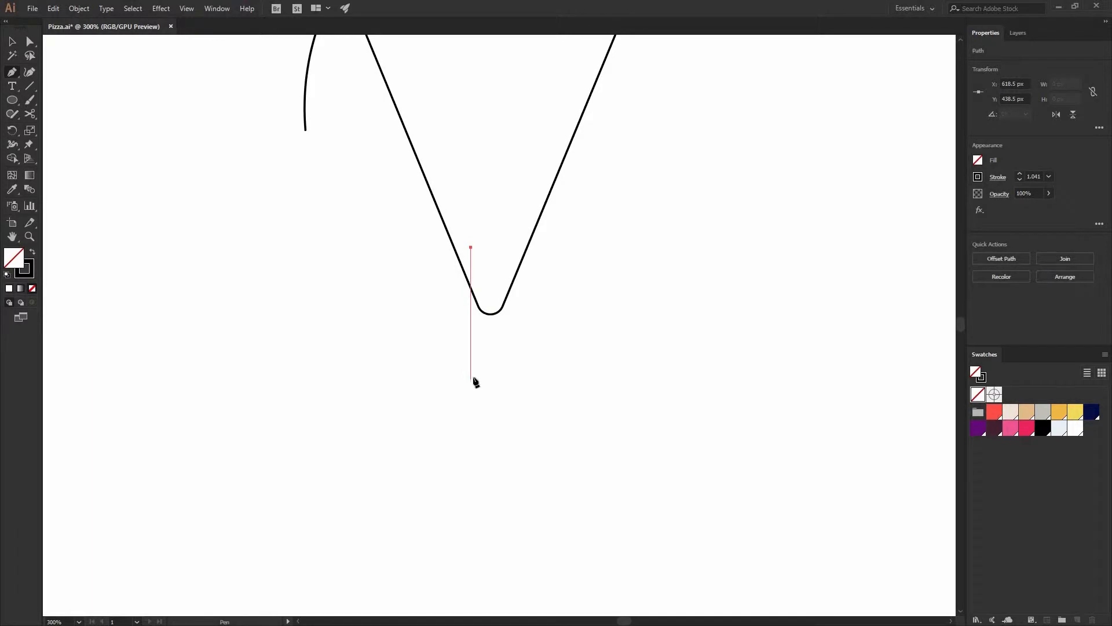
left_click(430, 380, "shift")
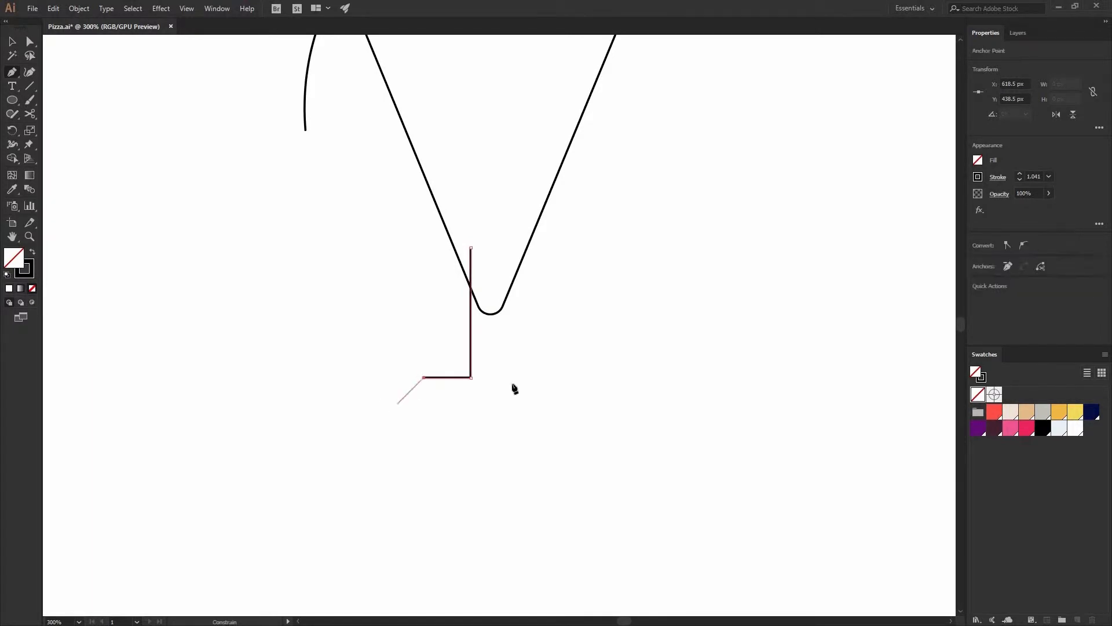
key("v")
left_click(492, 374)
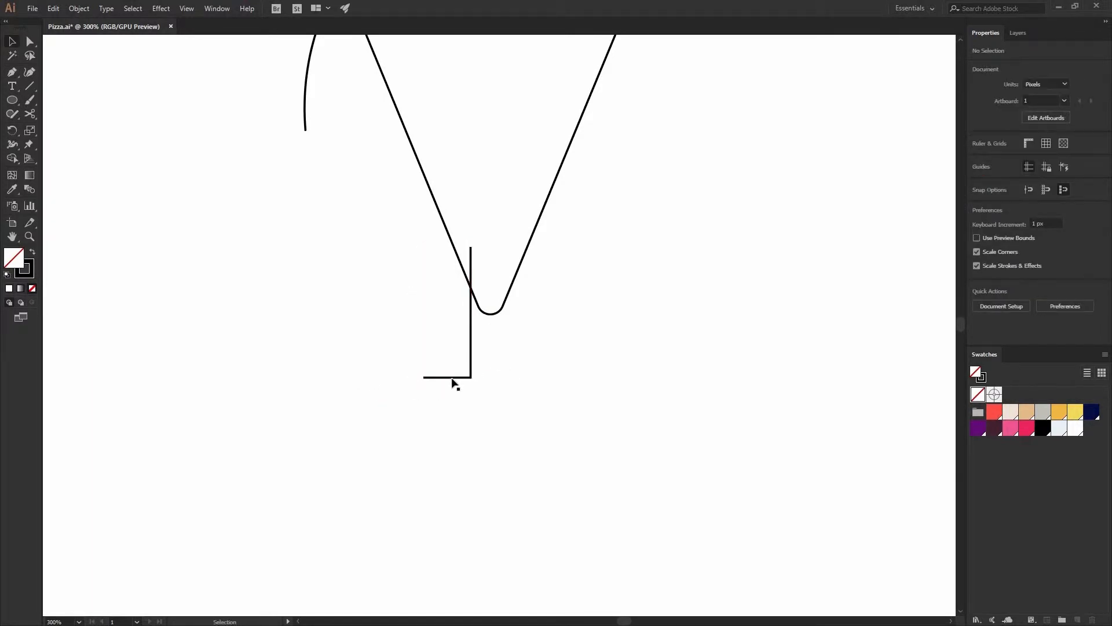
- Move the outer end point of the leg's foot down 5 px so the foot slants
key("ctrl+minus")
key("ctrl+minus")
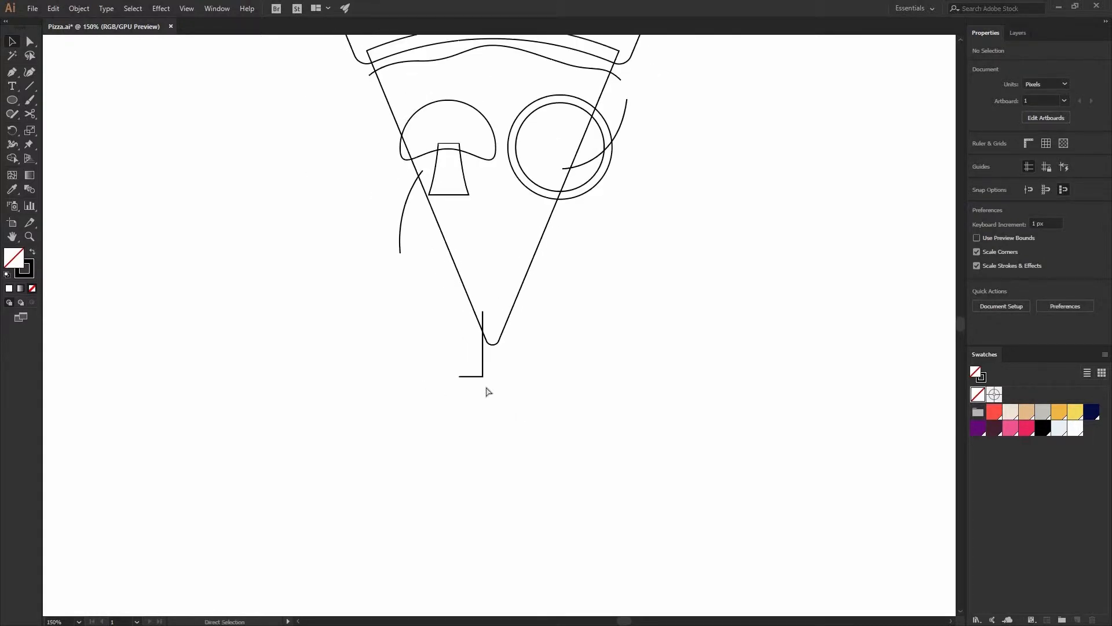
key("ctrl+plus")
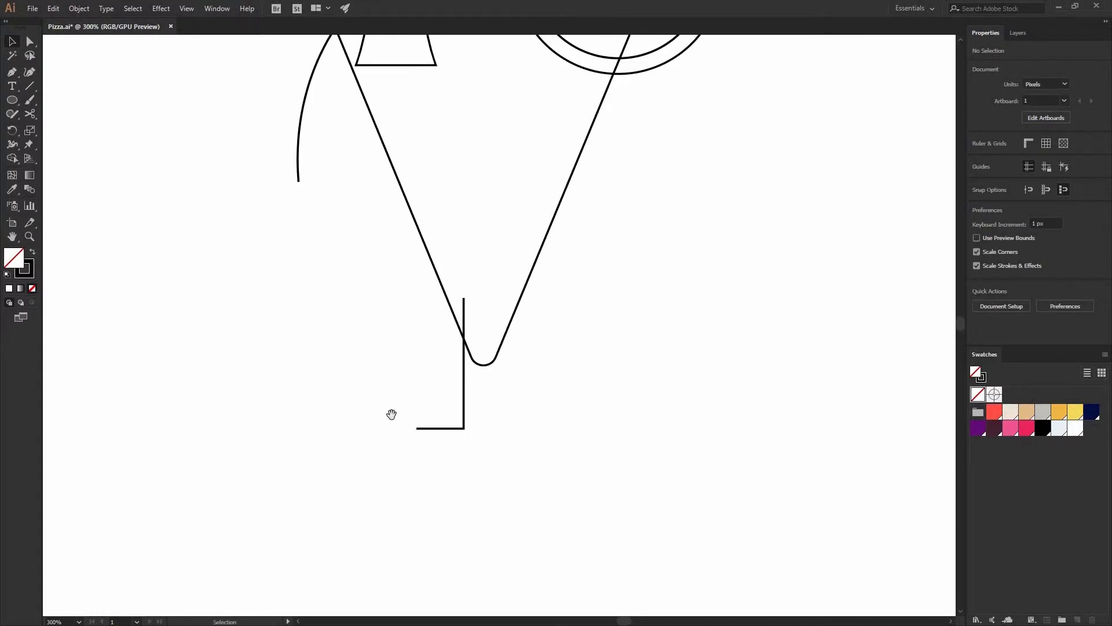
key("ctrl+plus")
key("a")
left_click_drag(377, 385, 411, 416)
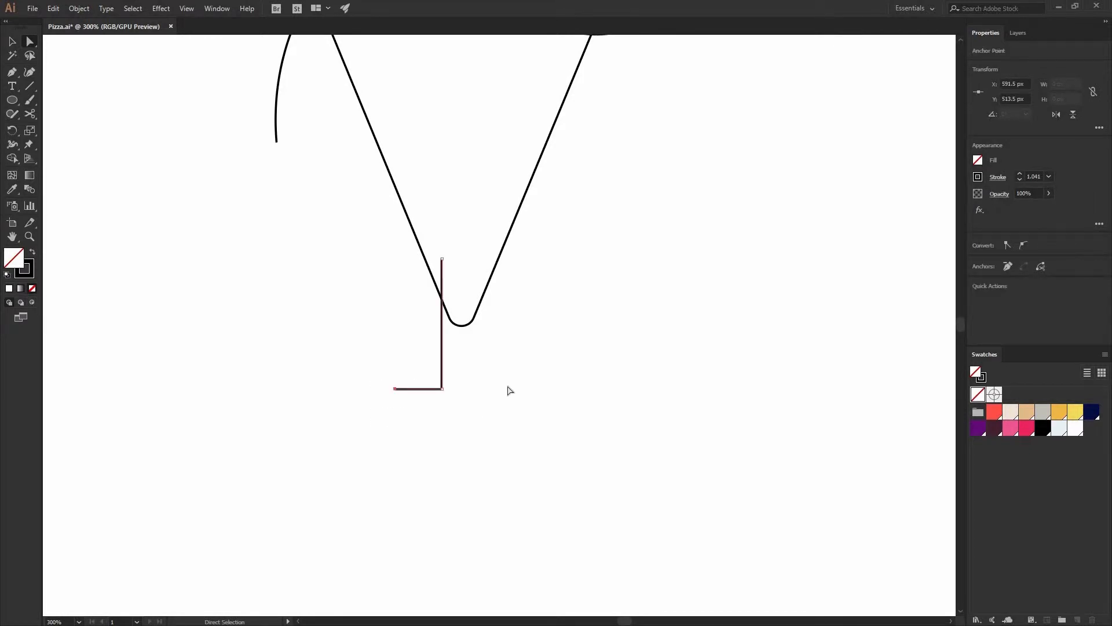
key("Down")
key("Down")
key("Down")
key("Down")
key("Down")
key("v")
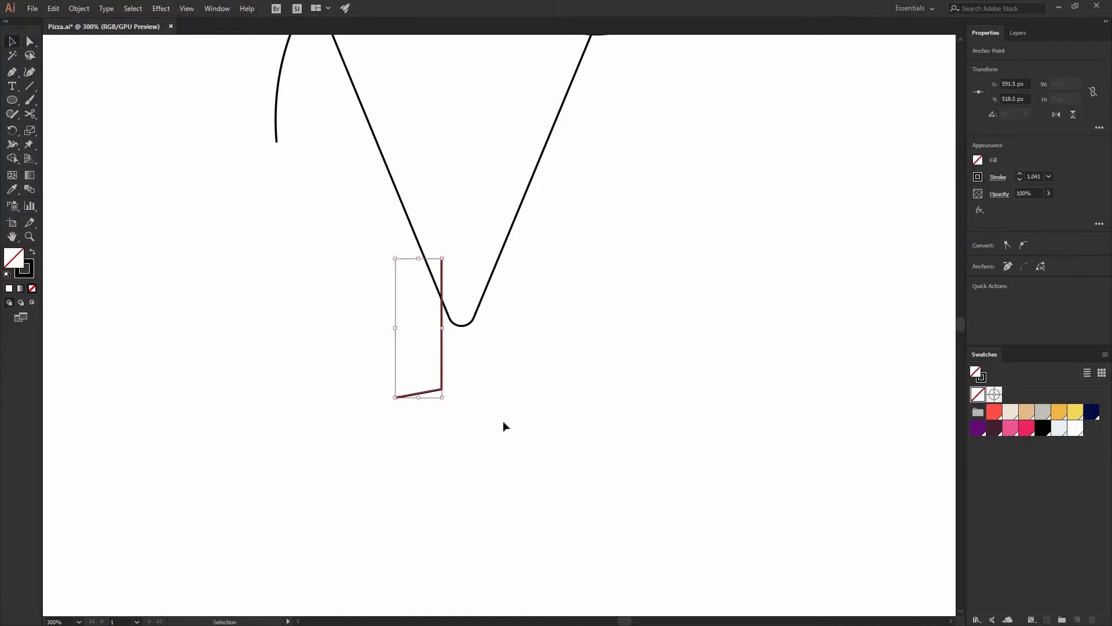
- Reflect a copy of the leg across the vertical axis and place it on the opposite side of the wedge's tip
left_click(333, 361)
left_click_drag(334, 364, 464, 405)
right_click(423, 360)
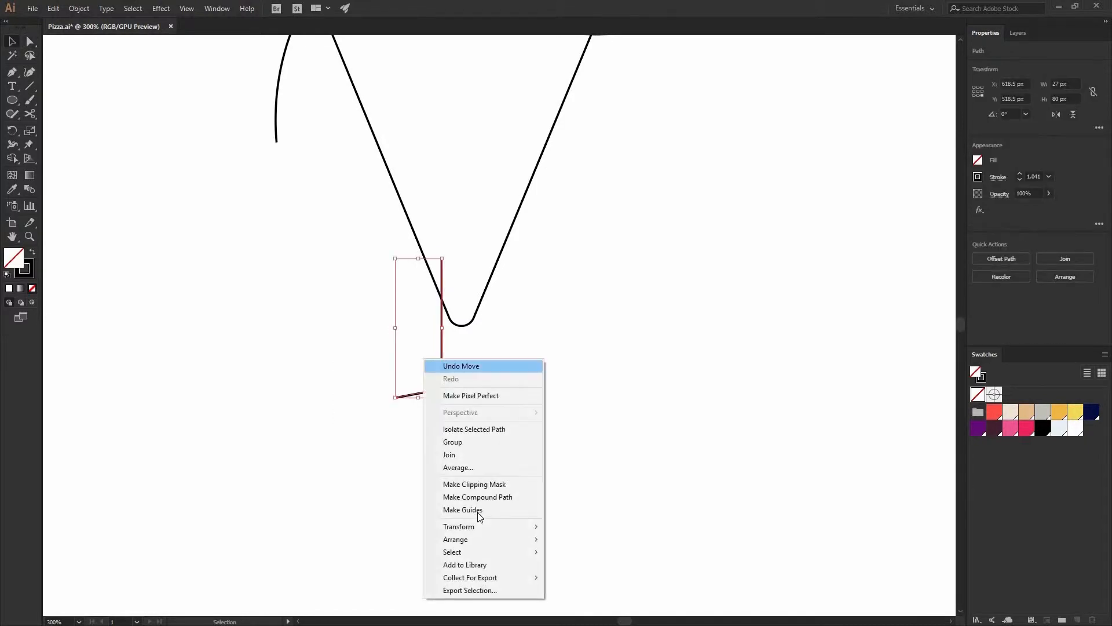
mouse_move(481, 527)
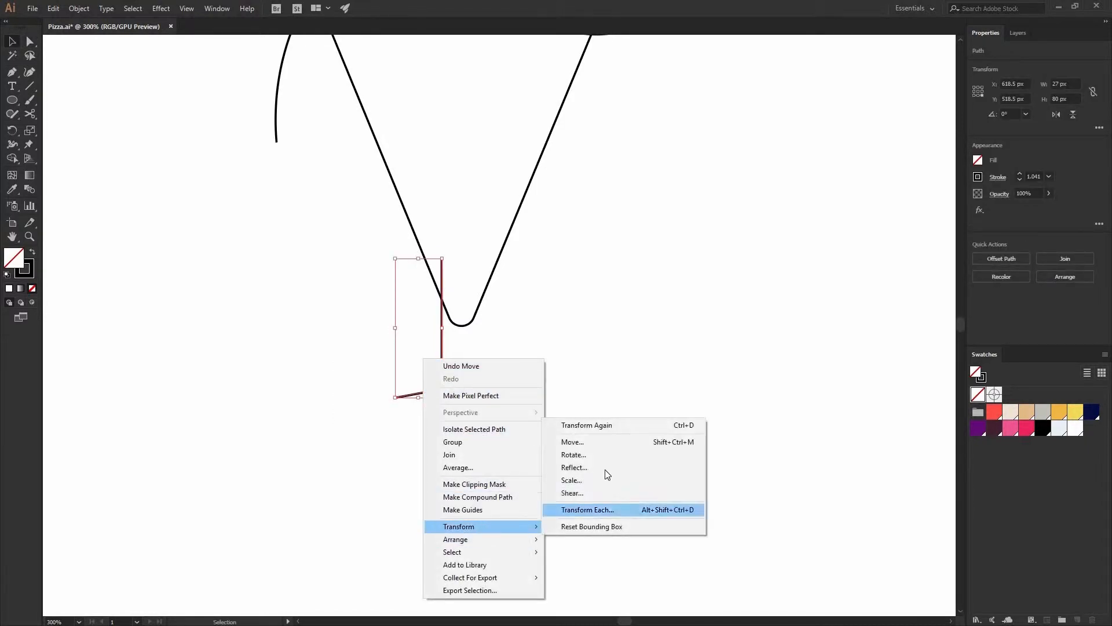
left_click(555, 473)
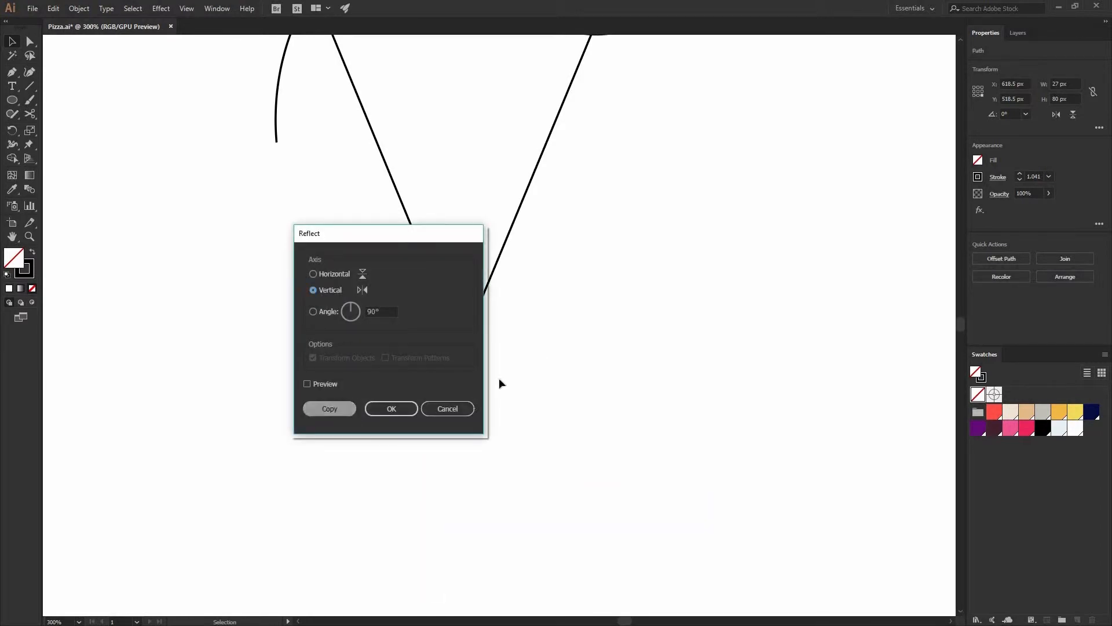
key("Return")
left_click_drag(399, 350, 585, 406)
left_click(597, 451)
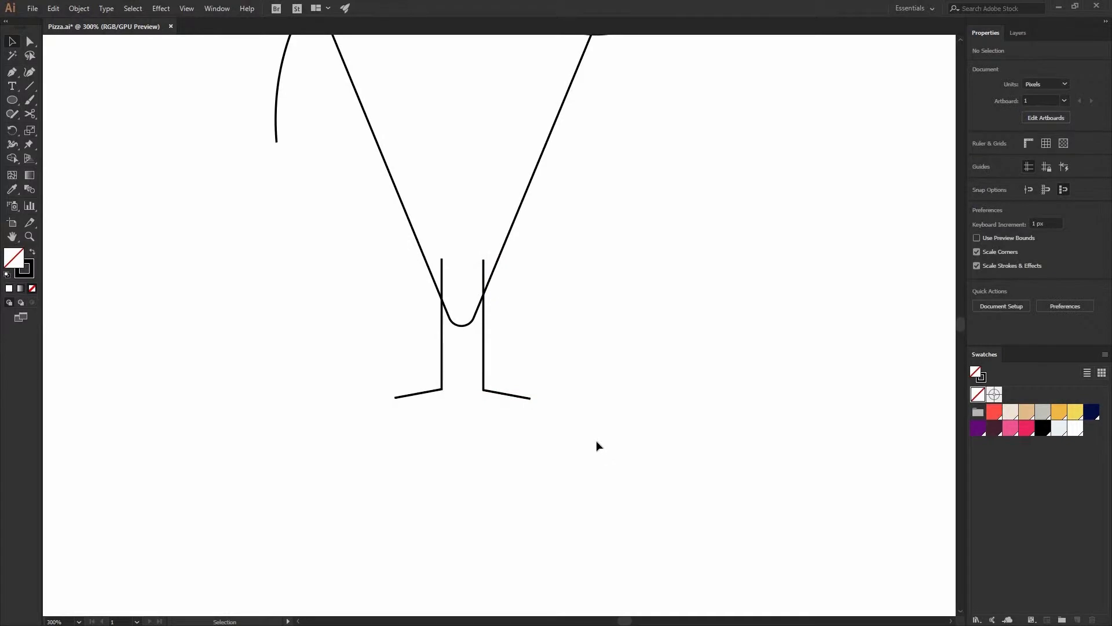
- Select both legs without the wedge and group them
key("ctrl+minus")
key("ctrl+minus")
left_click_drag(386, 318, 556, 381)
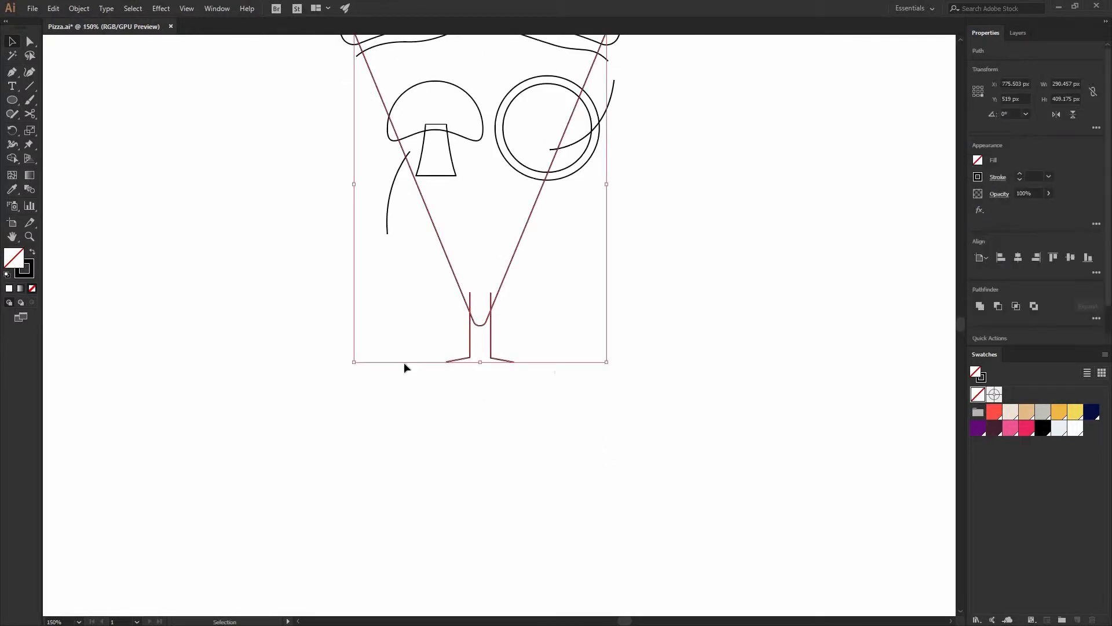
left_click_drag(404, 354, 530, 389)
left_click(78, 9)
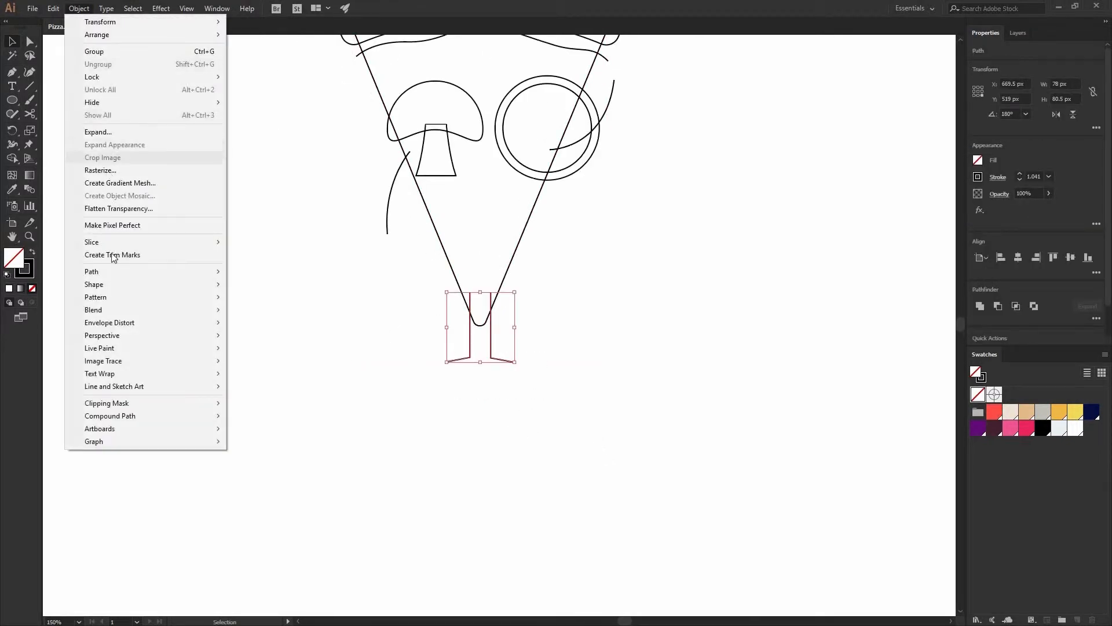
left_click(104, 53)
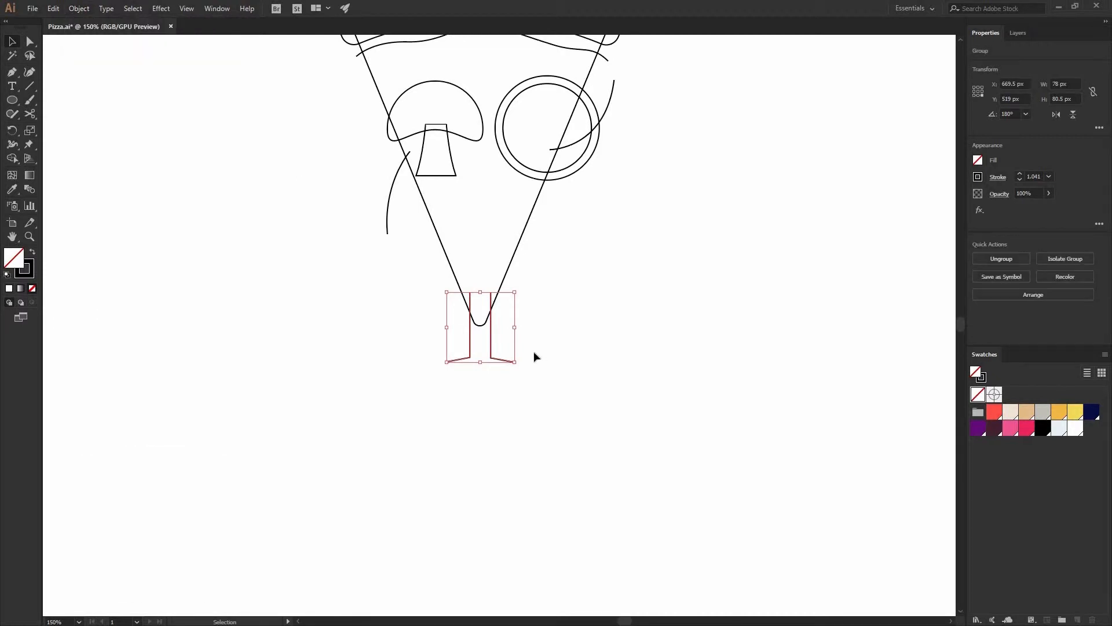
- Center the leg group horizontally on the wedge, using the wedge as the key object
left_click_drag(562, 369, 470, 322)
left_click(507, 256)
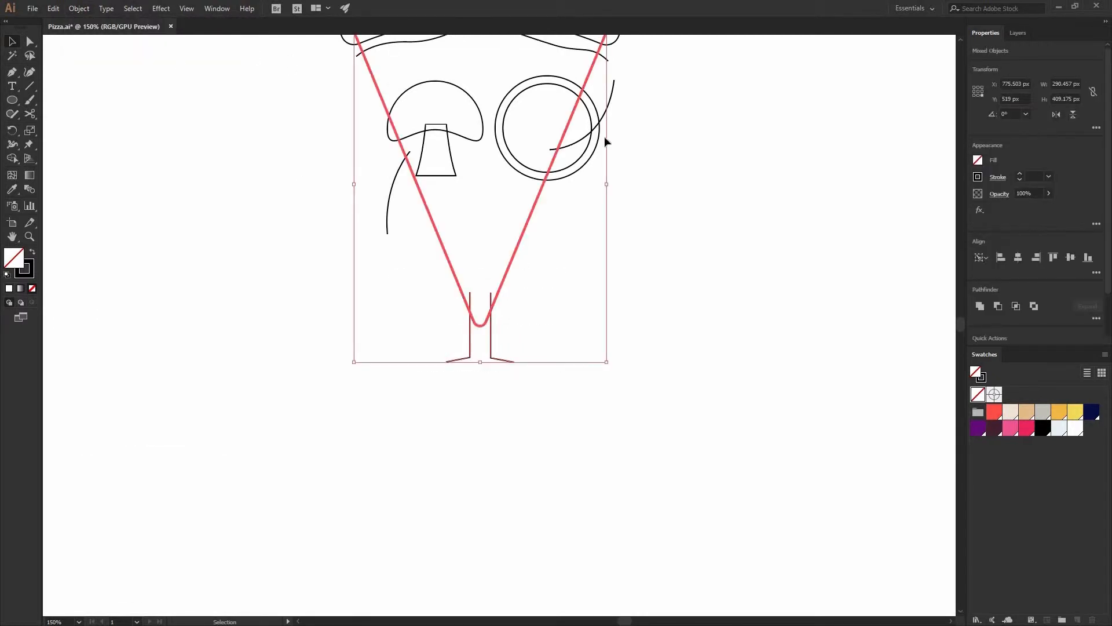
left_click(1018, 257)
left_click(647, 172)
- Move the mushroom and the ringed circle off the slice, one to each side, leaving the wedge clear
left_click_drag(647, 171, 659, 263)
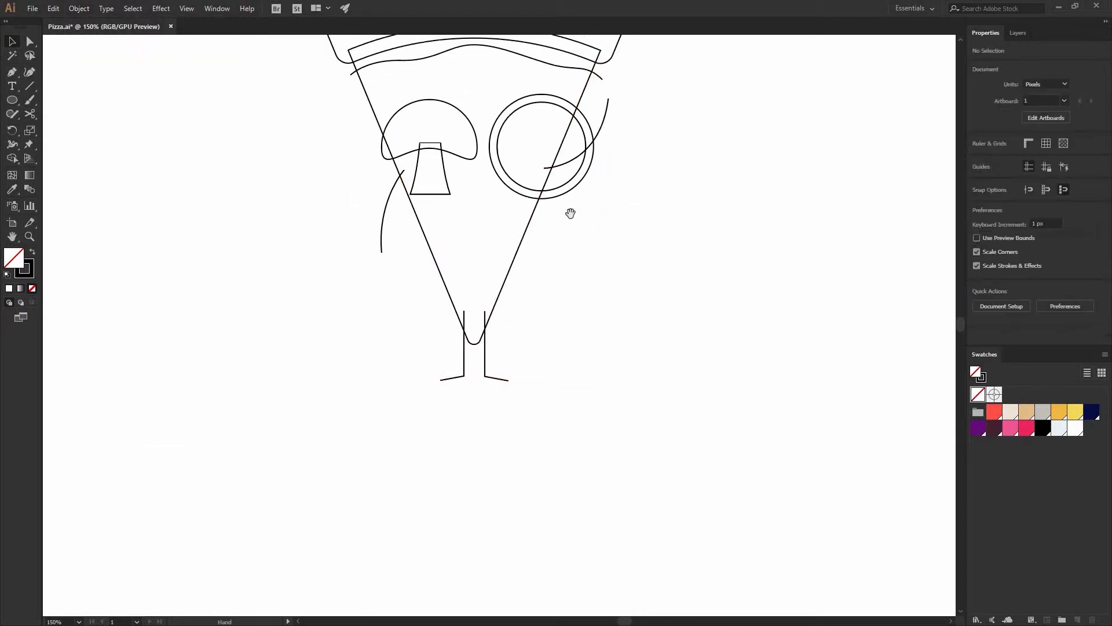
left_click_drag(553, 307, 530, 284)
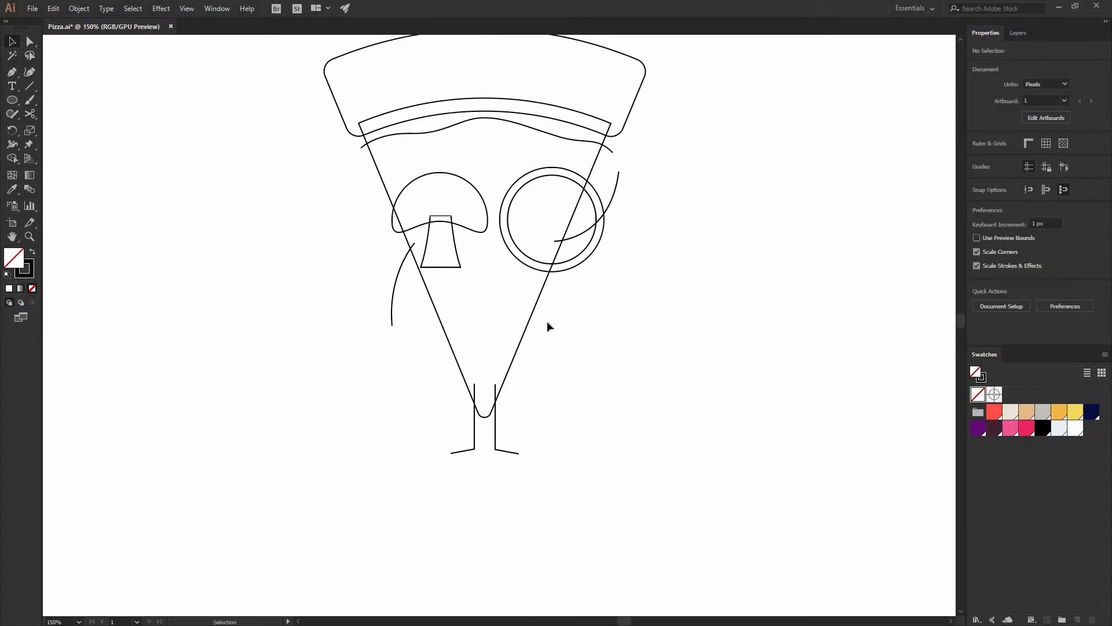
left_click(451, 223)
key("ctrl+z")
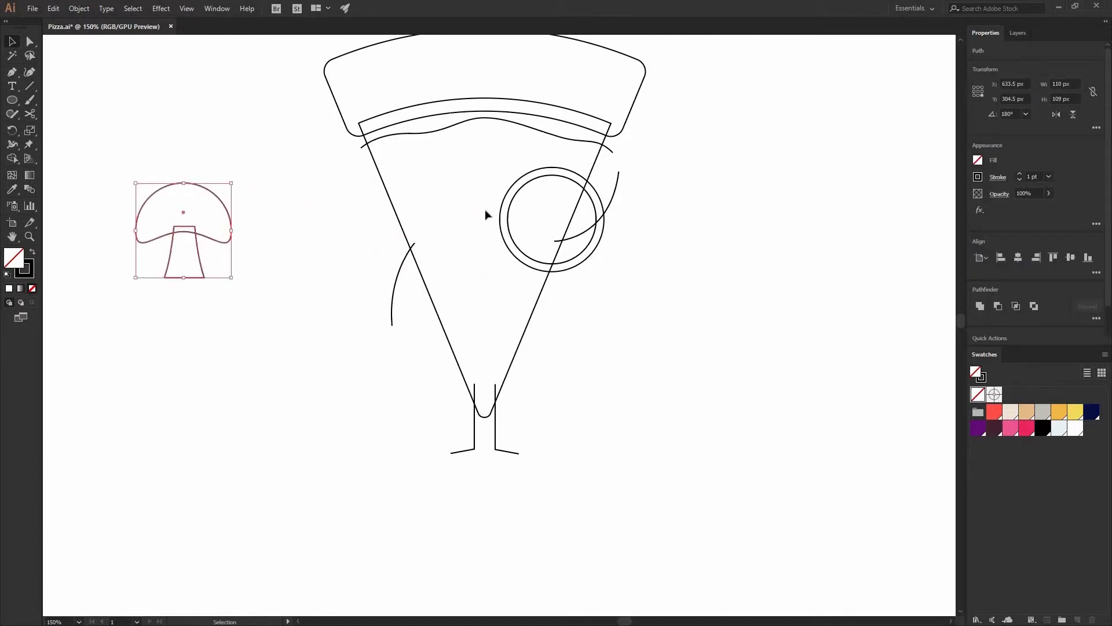
left_click(506, 214)
left_click_drag(658, 213, 735, 319)
left_click(579, 257)
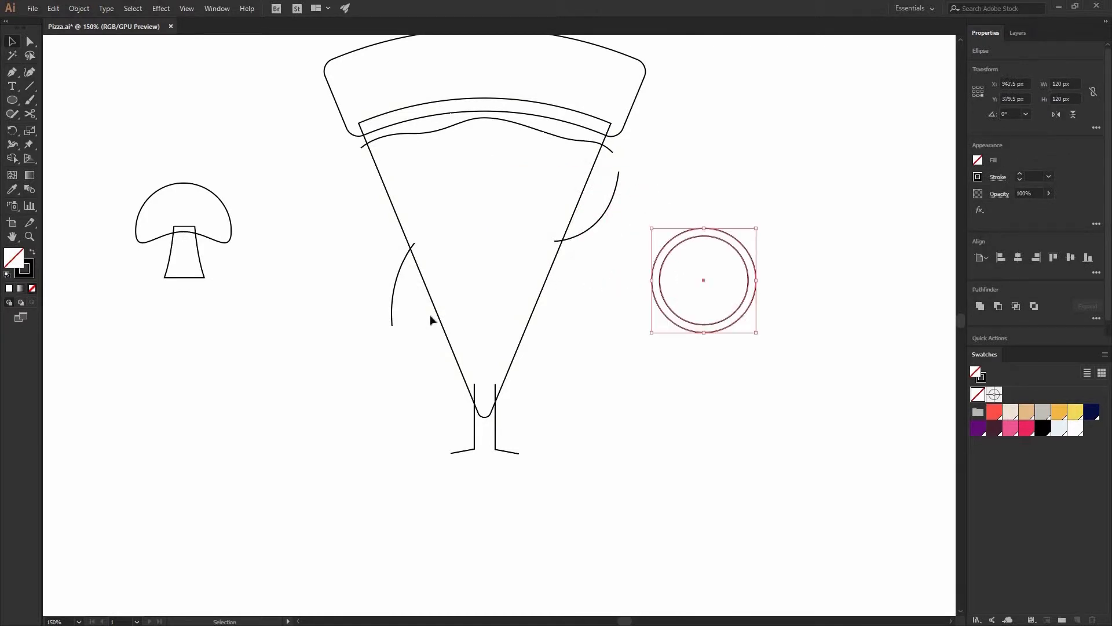
left_click(450, 325)
left_click_drag(499, 210, 485, 241)
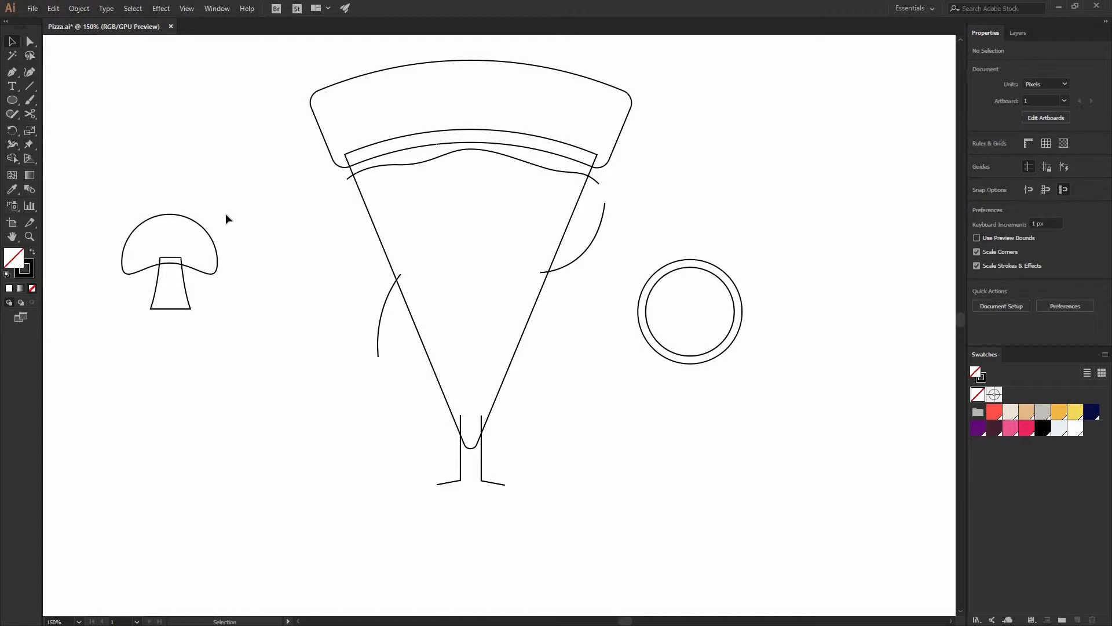
- Draw a circle 44 px across in the upper part of the wedge, left of its center, as the base for an eye
left_click(13, 101)
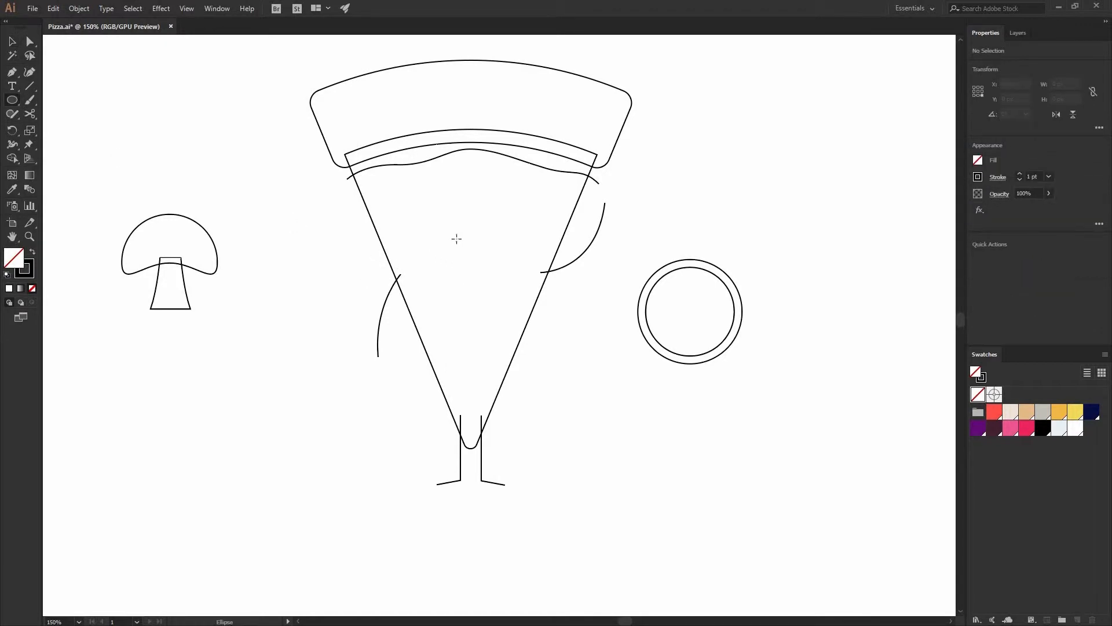
left_click_drag(440, 232, 459, 241)
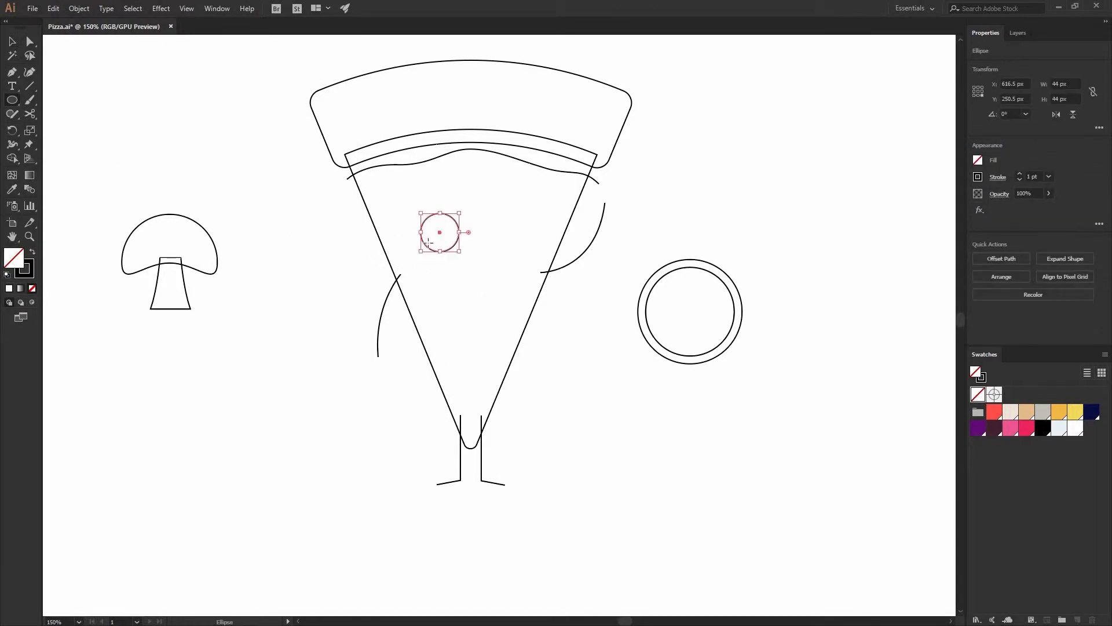
key("c")
key("ctrl+equal")
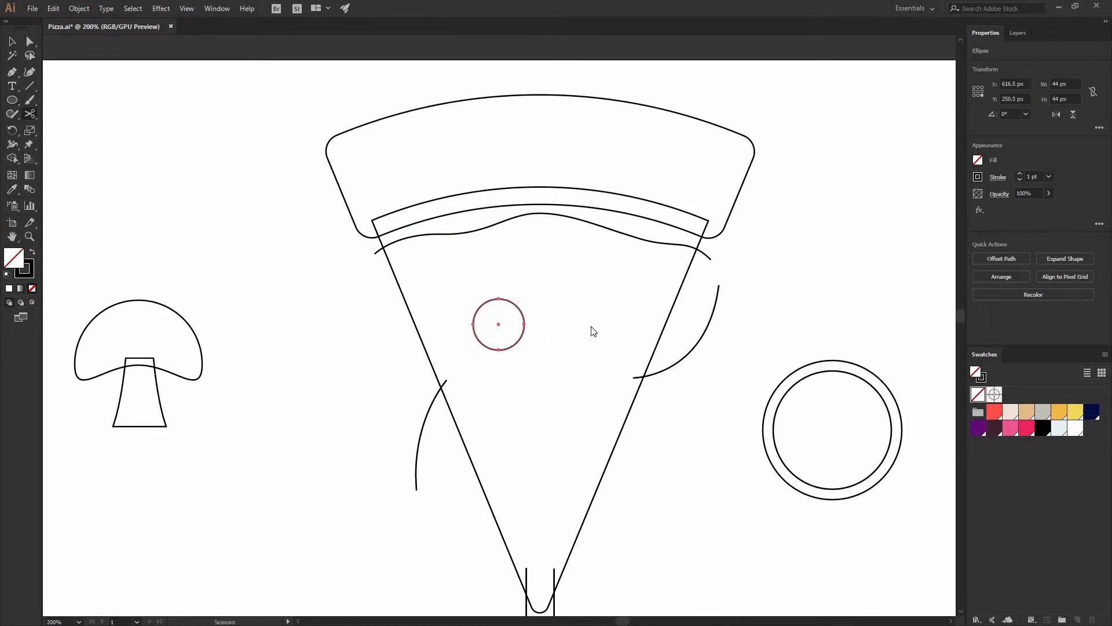
left_click(564, 320)
key("Return")
- Delete the small circle's lowest anchor point to leave an upper half-circle arc
key("v")
key("a")
left_click(499, 350)
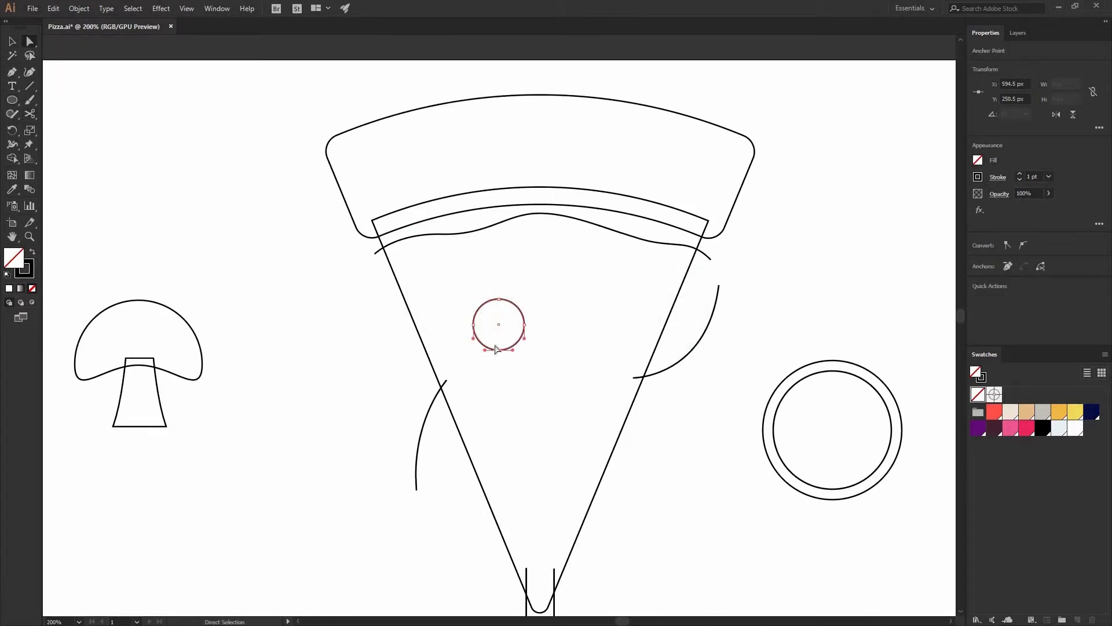
key("Delete")
left_click(508, 312)
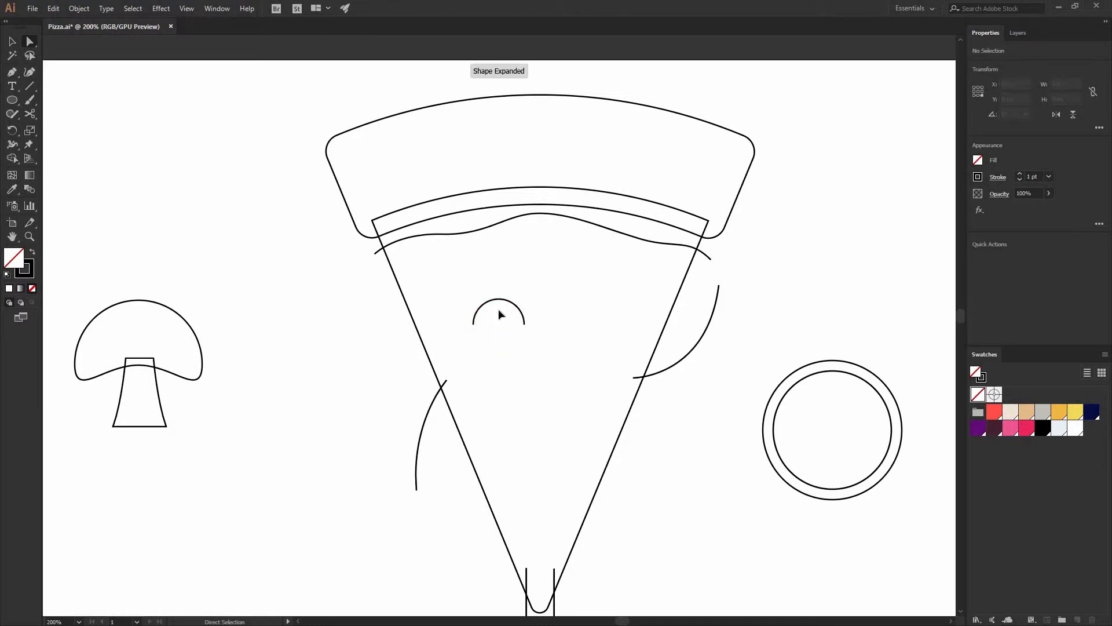
- Narrow the half-circle eye arc by moving its two lower end points evenly inward
key("ctrl+plus")
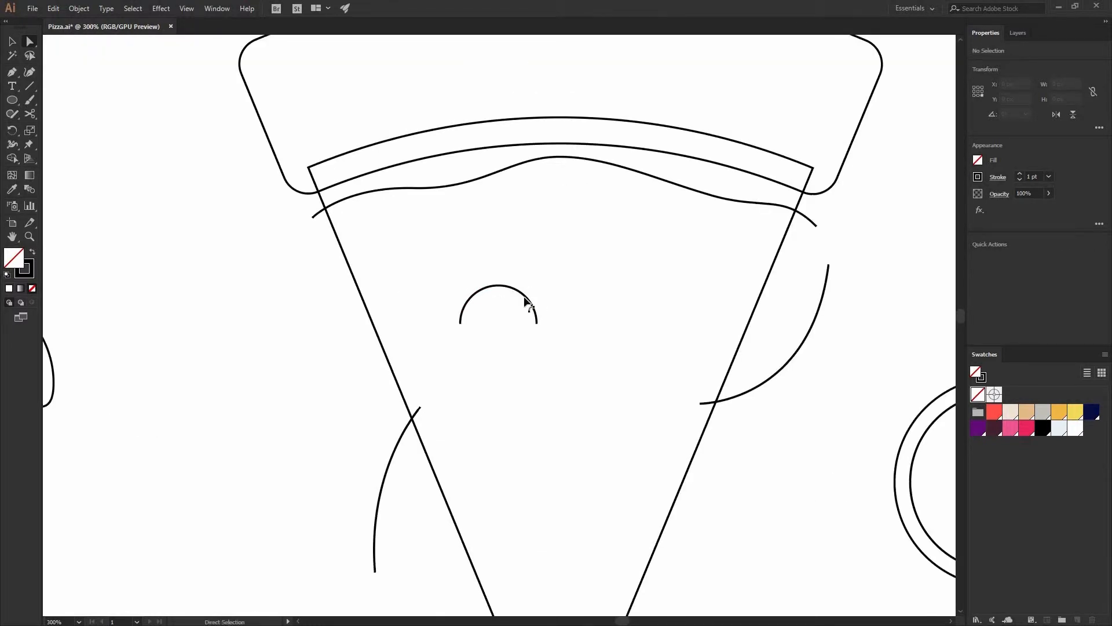
left_click(525, 300)
left_click(537, 321)
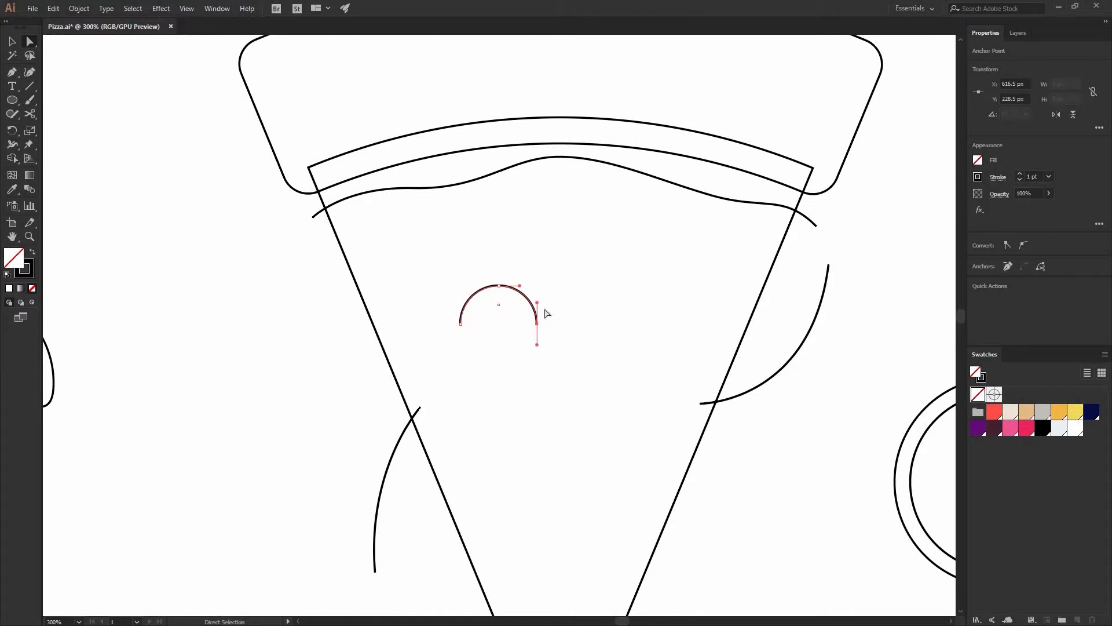
key("Left")
key("Left")
key("Left")
key("Left")
left_click(467, 304)
key("Right")
key("Right")
key("Right")
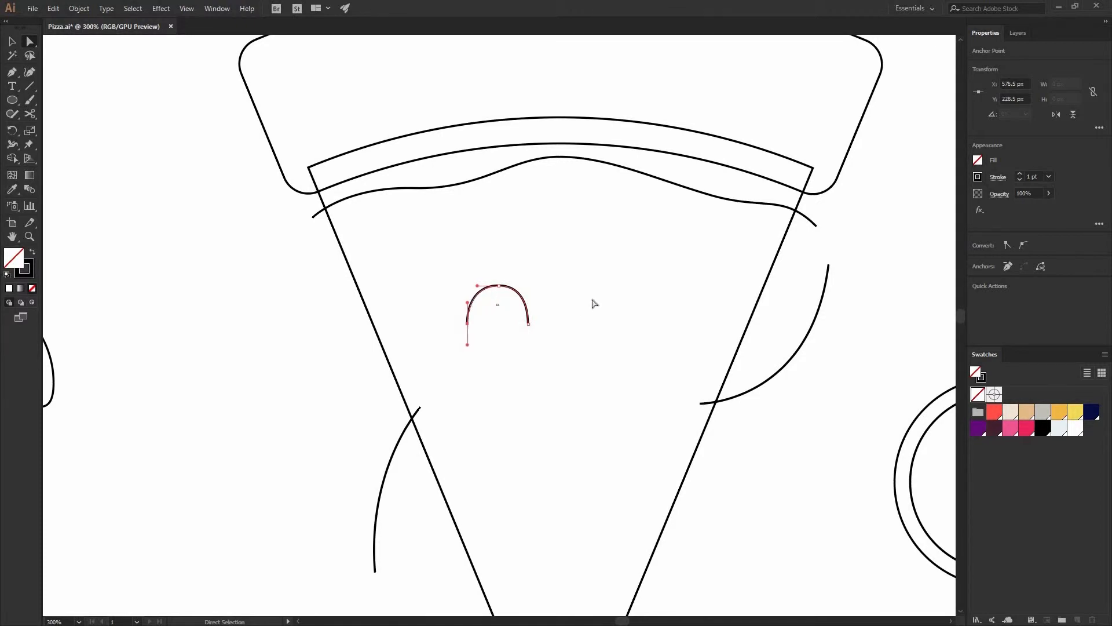
- Duplicate the eye arc horizontally onto the right half of the wedge as the second eye
left_click(502, 305)
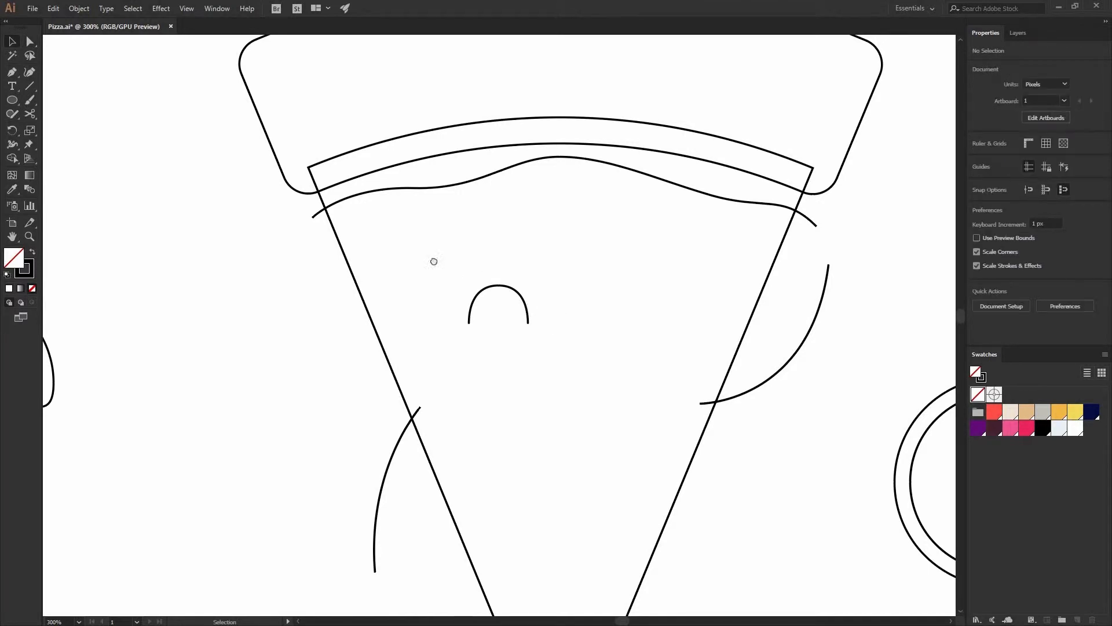
left_click_drag(533, 320, 419, 266)
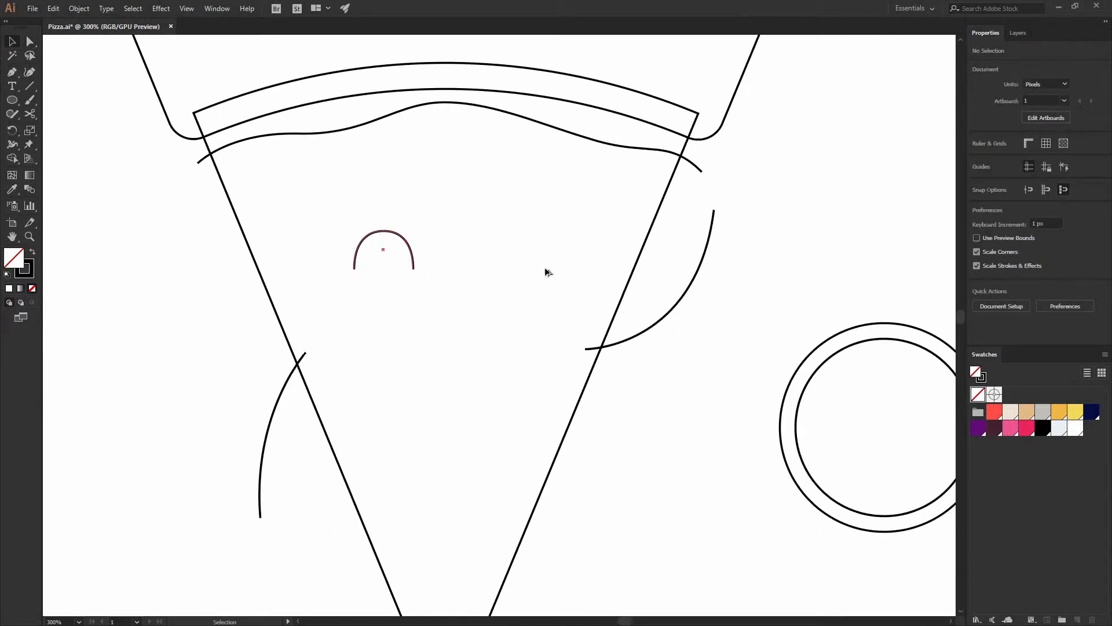
left_click_drag(545, 269, 538, 269)
left_click(525, 294)
left_click_drag(351, 233, 507, 308)
- Group the two eyes and center the group horizontally on the wedge, using the wedge as the key object
left_click(74, 8)
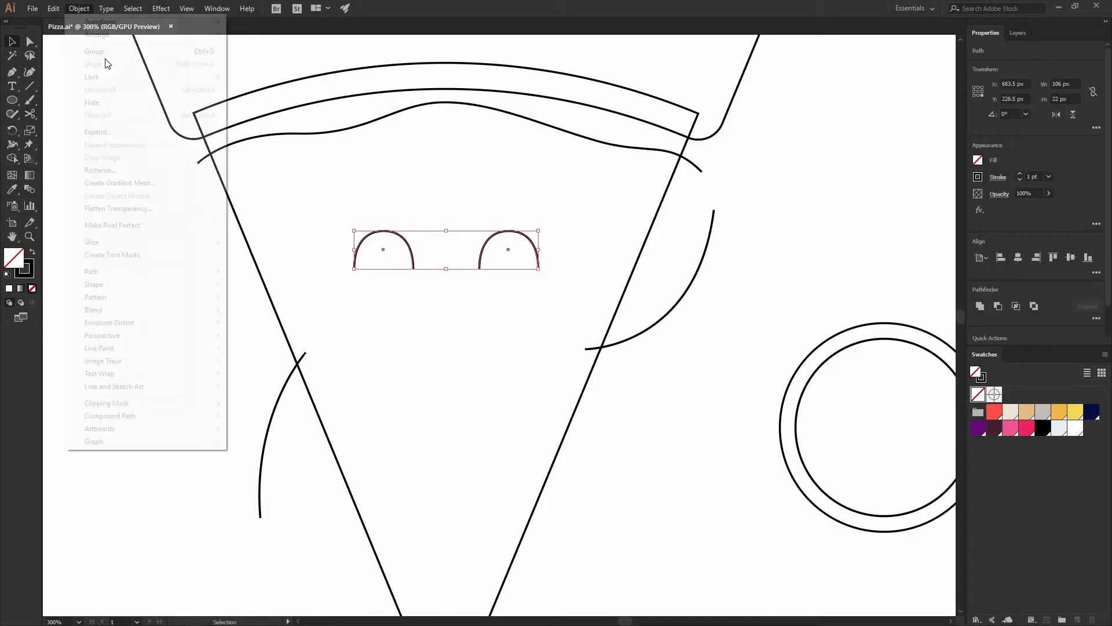
left_click(105, 53)
left_click(633, 271, "shift")
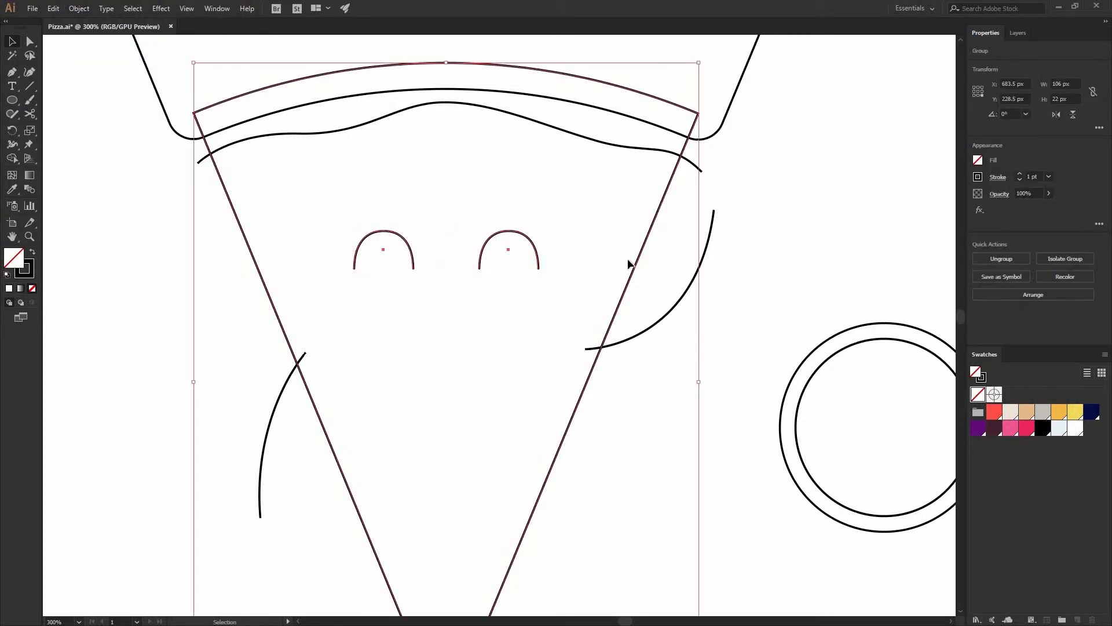
left_click(1018, 257)
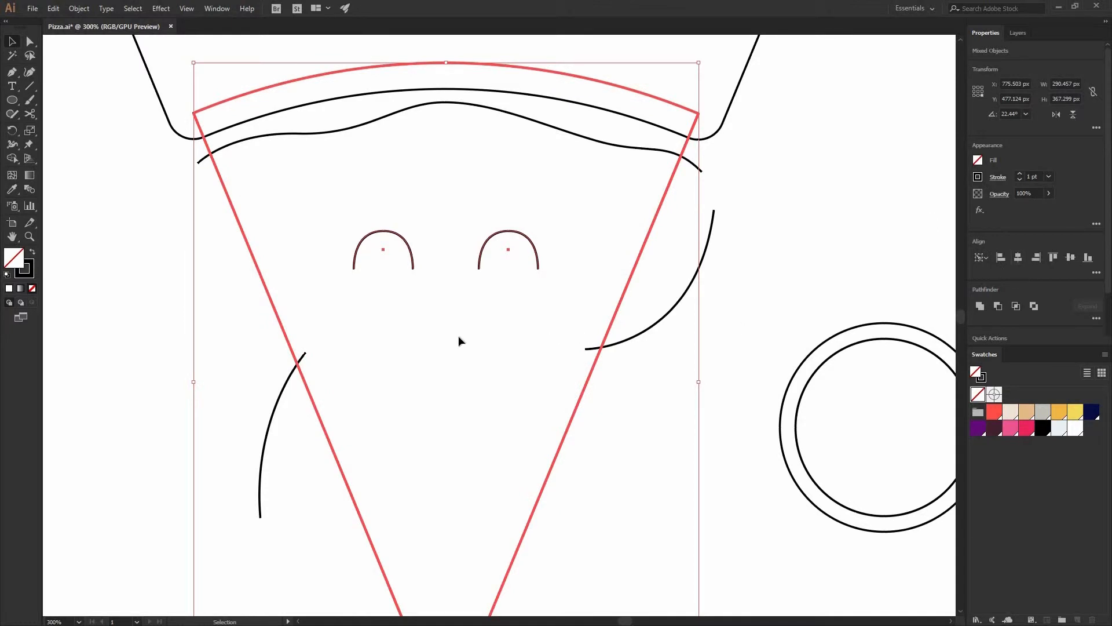
left_click(458, 336)
- Draw a circle 44 px across, centered between and just below the eyes, as the base for the mouth
left_click_drag(415, 293, 382, 264)
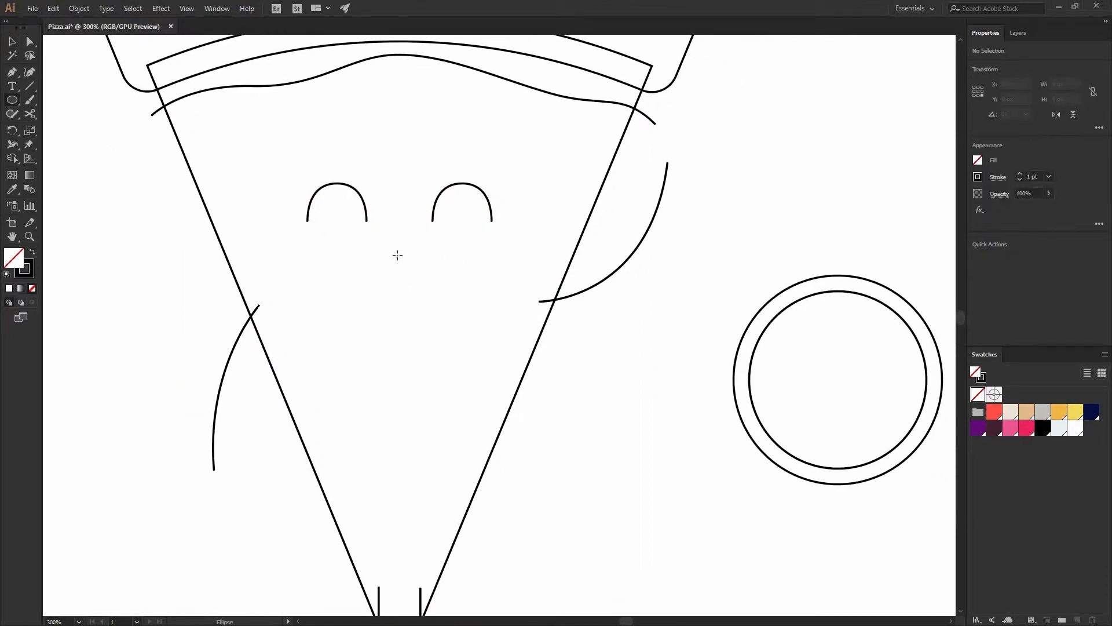
left_click_drag(398, 254, 456, 272)
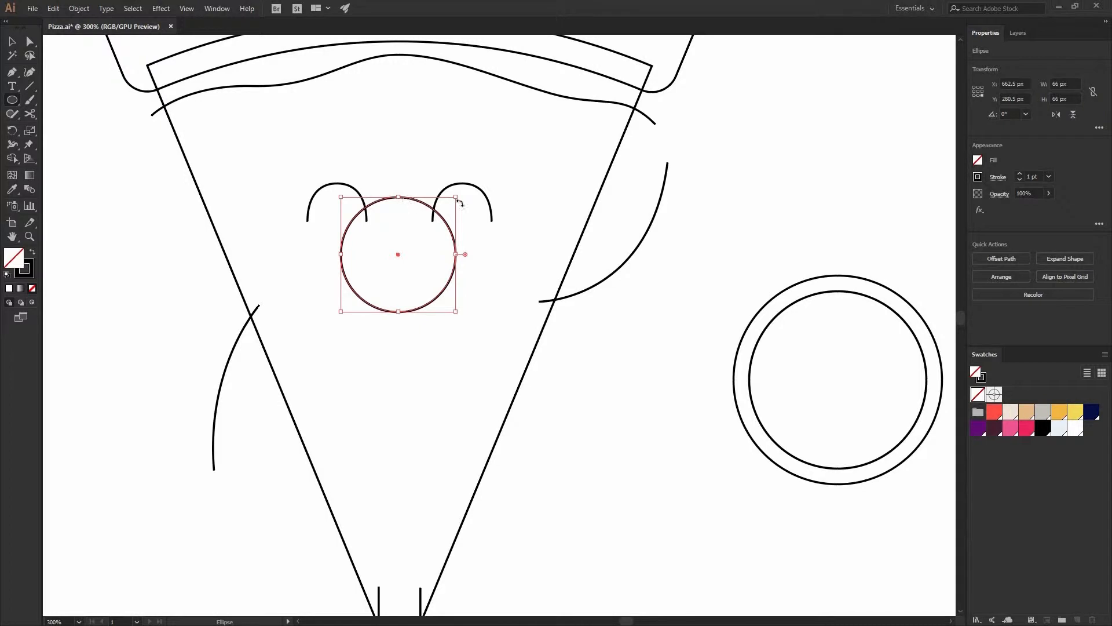
key("v")
left_click_drag(456, 197, 439, 211)
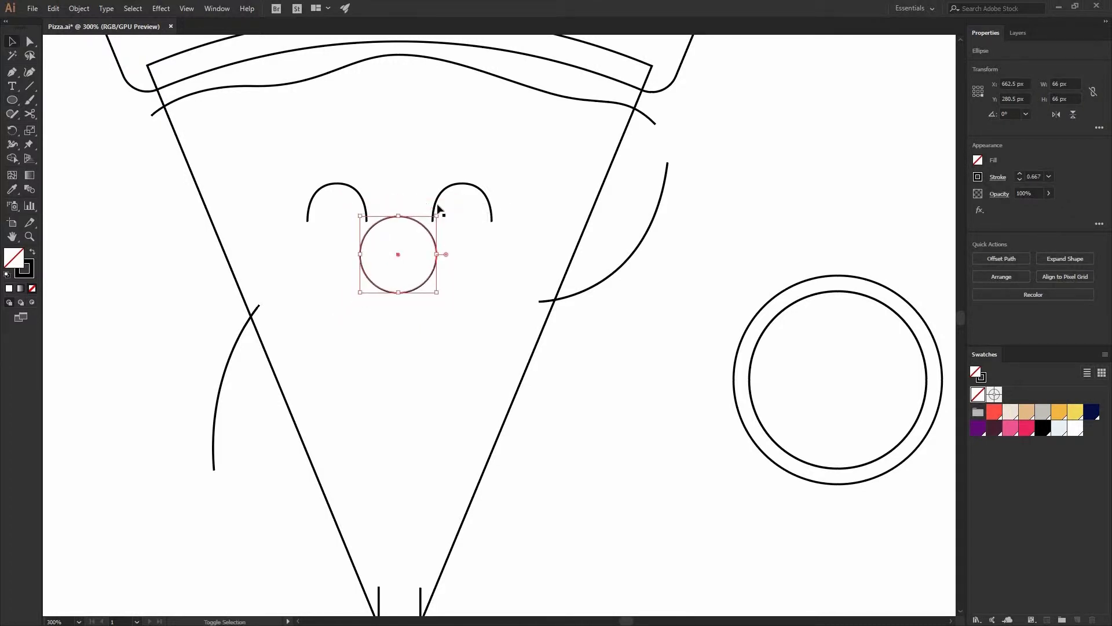
- Delete the mouth circle's top anchor point and connect the two open ends with a straight edge
key("a")
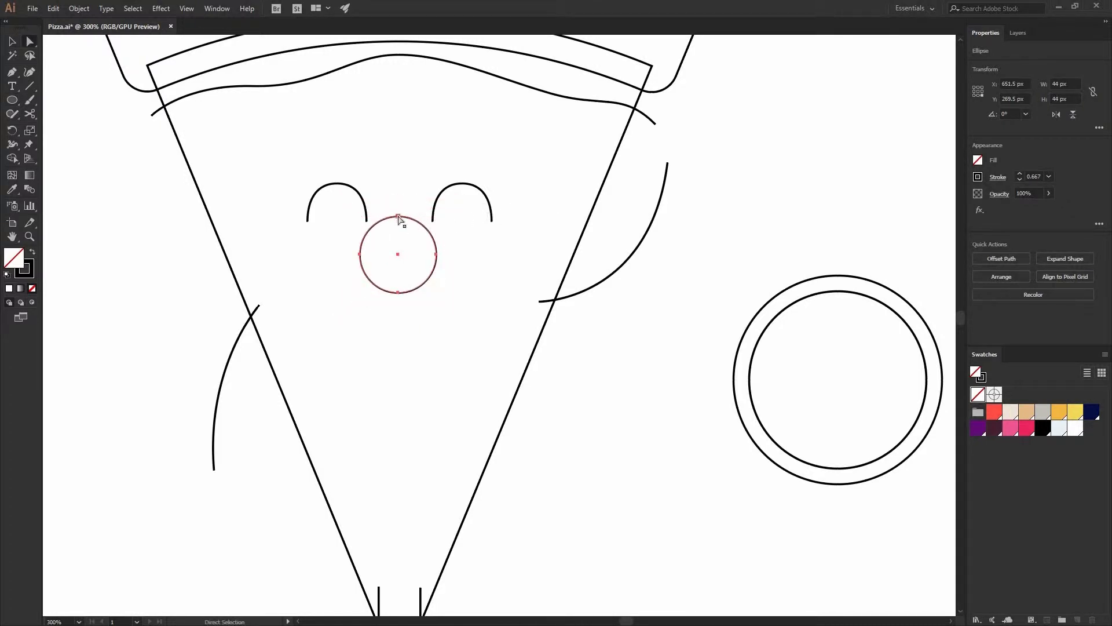
left_click(398, 216)
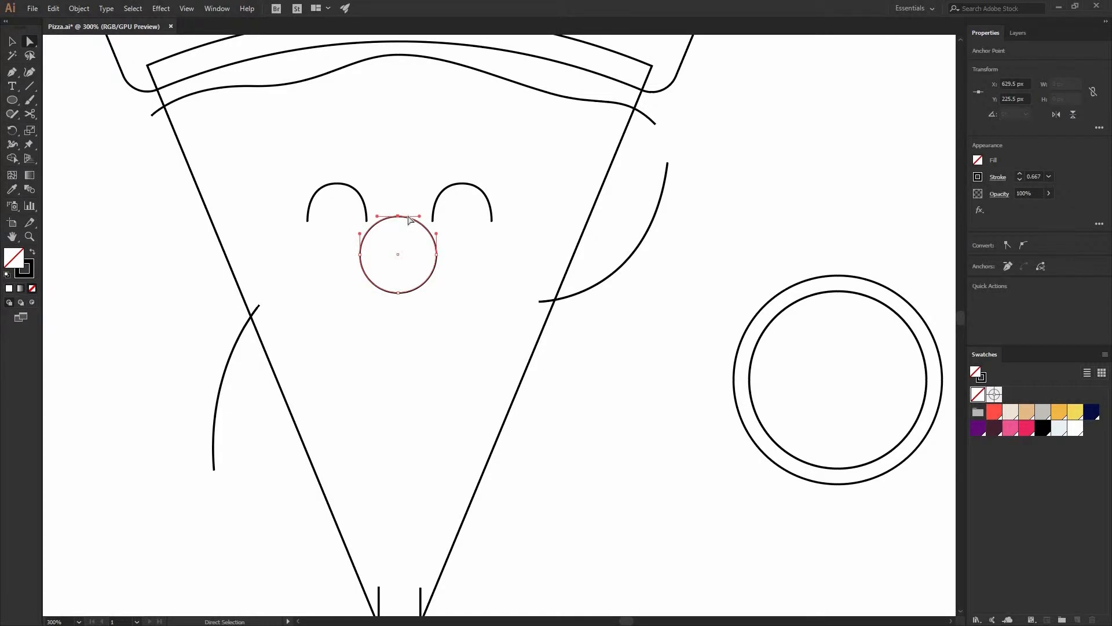
key("Delete")
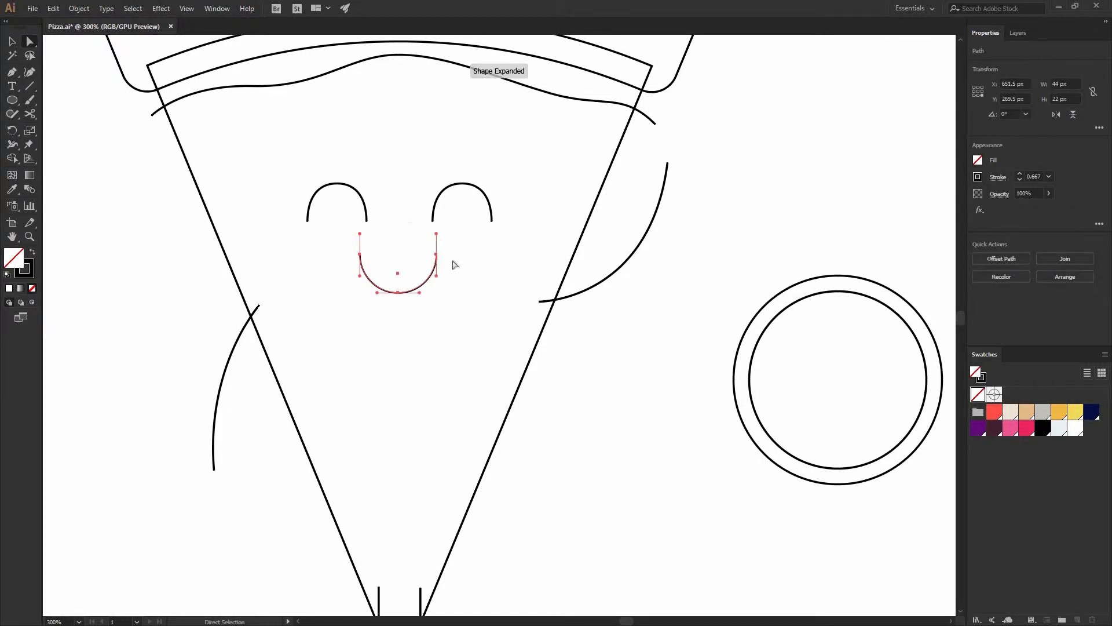
left_click_drag(462, 270, 360, 253)
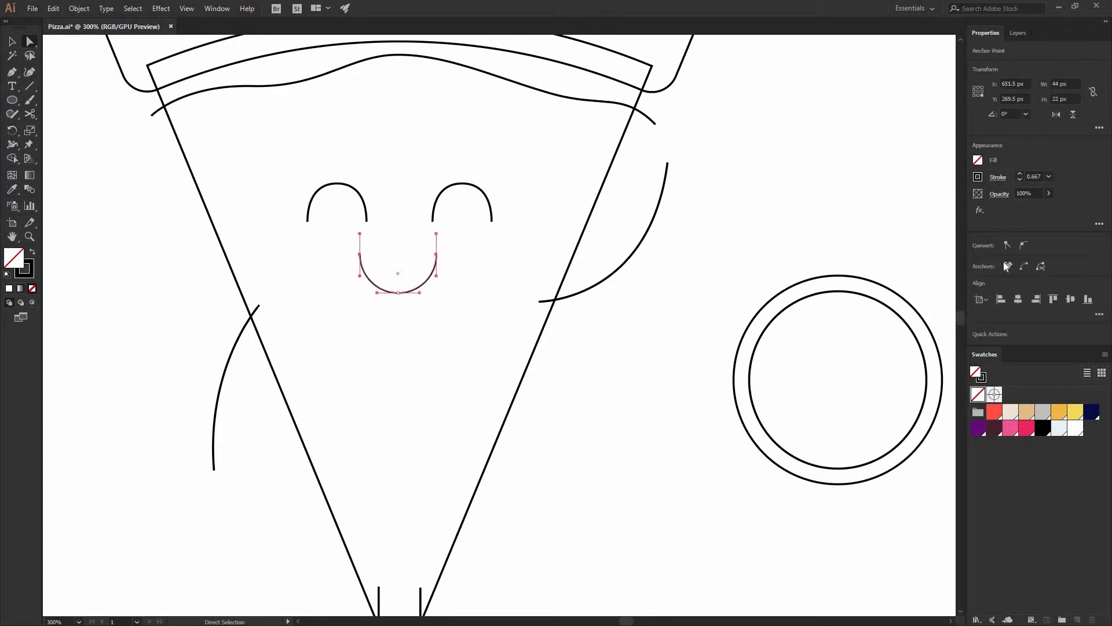
left_click(1025, 266)
- Add an anchor point at the middle of the mouth's straight top edge and bend the edge slightly downward
key("ctrl+equal")
key("ctrl+equal")
key("plus")
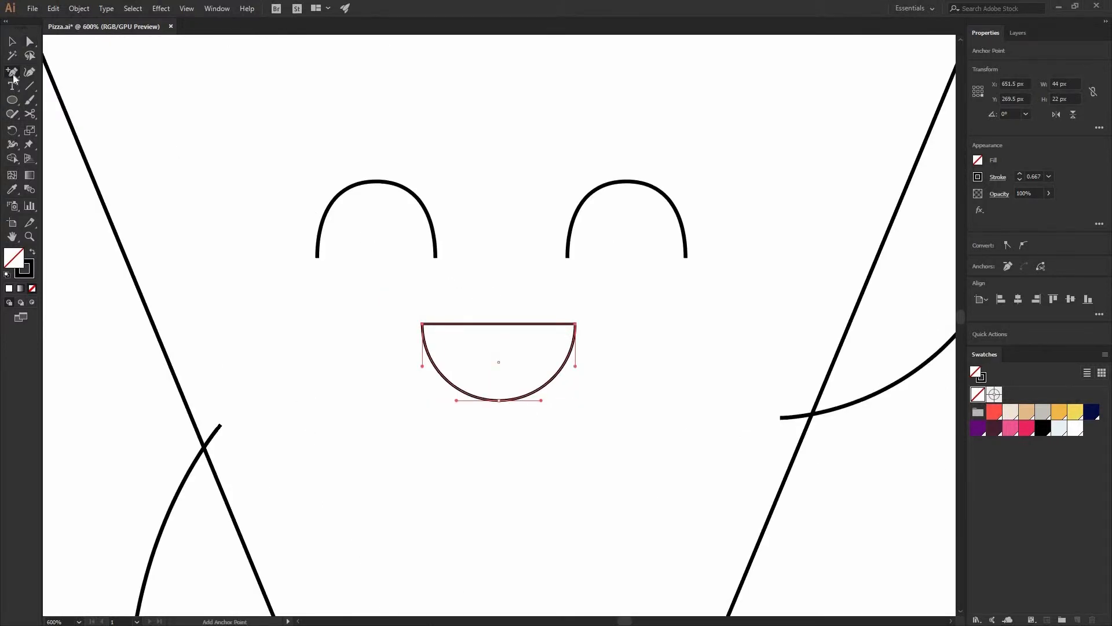
left_click(499, 324)
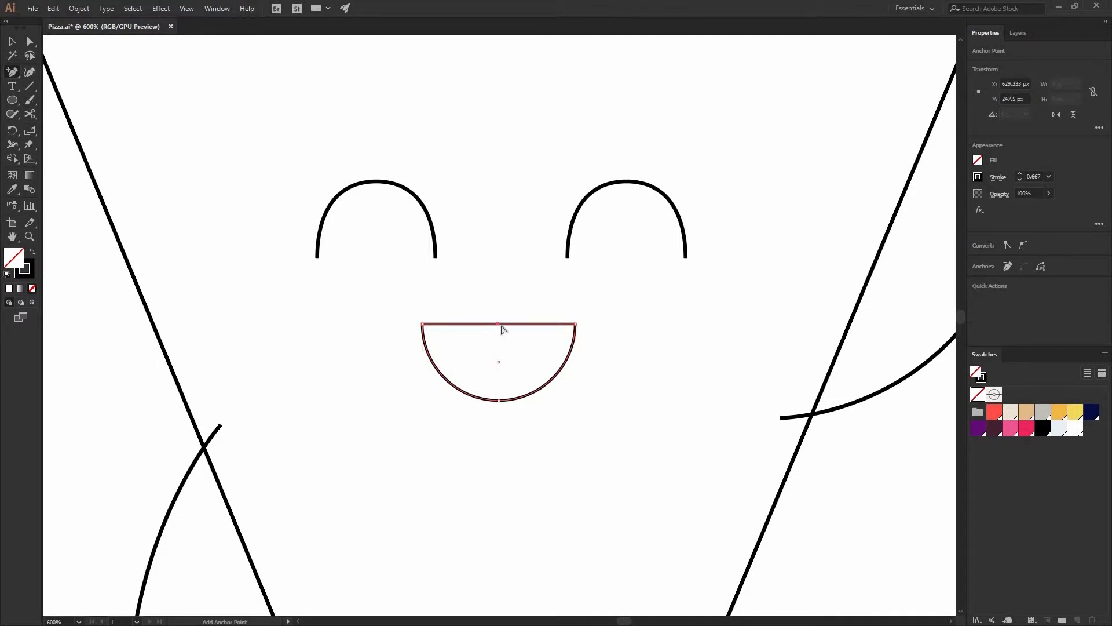
key("a")
left_click_drag(501, 315, 532, 280)
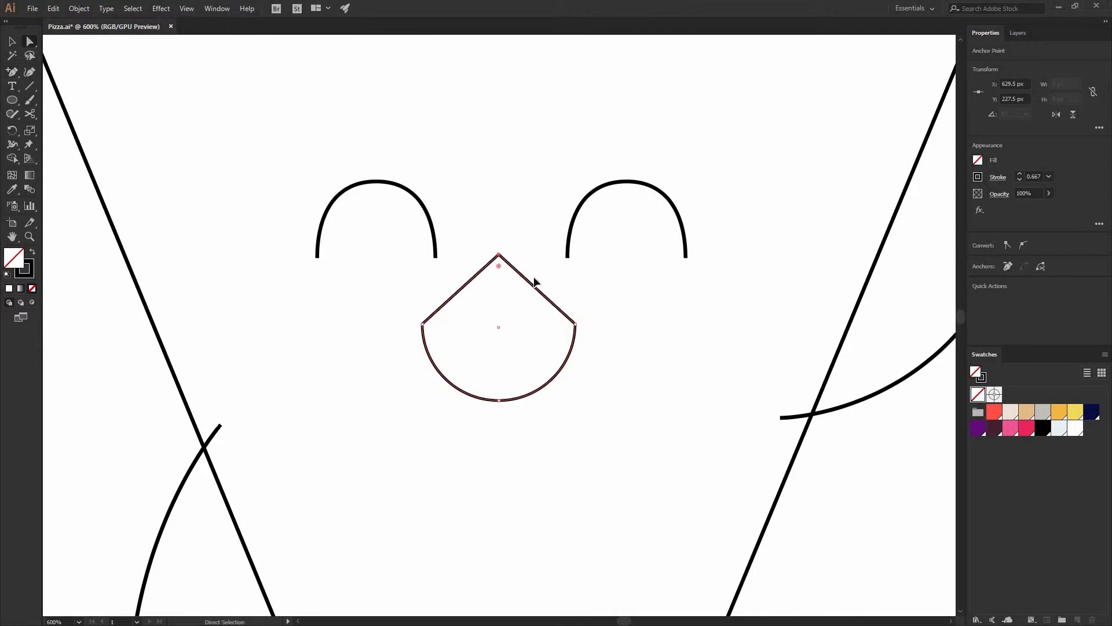
key("ctrl+z")
left_click_drag(498, 324, 466, 4)
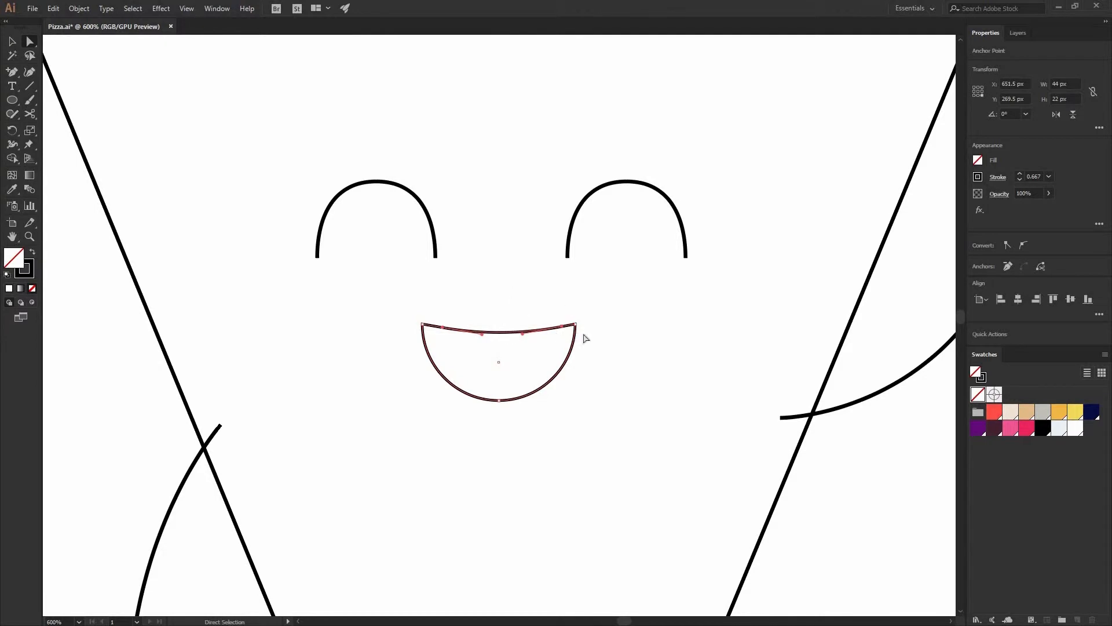
- Round the mouth's two upper corners with a small, equal radius
left_click_drag(585, 342, 561, 304)
left_click_drag(413, 318, 439, 340, "shift")
mouse_move(568, 333)
left_mouse_down()
mouse_move(561, 345)
mouse_move(609, 340)
mouse_move(560, 341)
left_mouse_up()
left_click(530, 270)
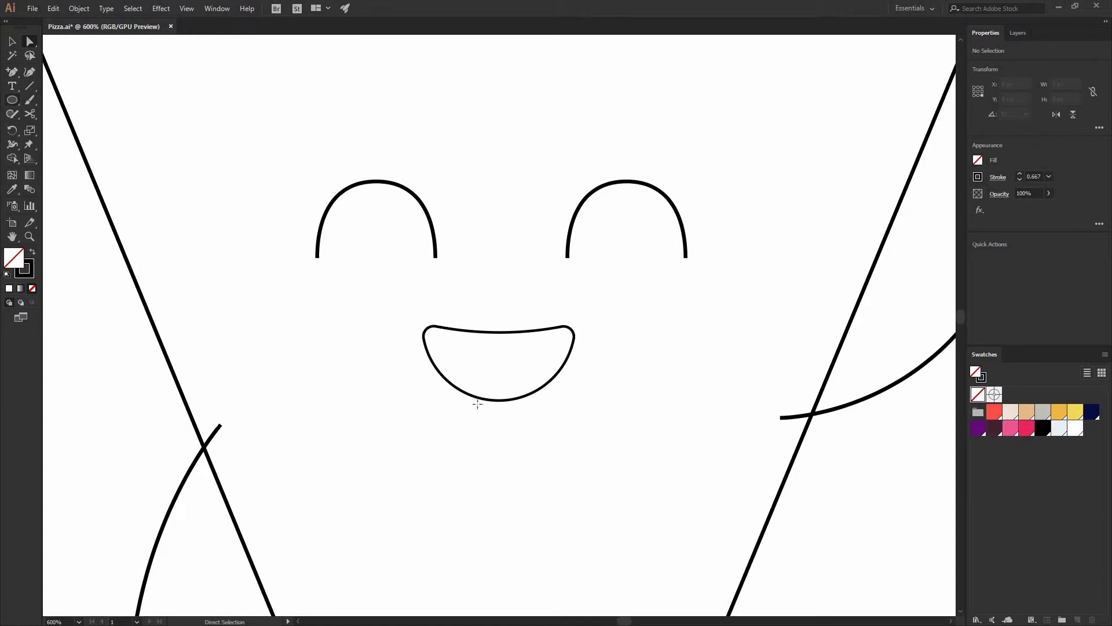
- Draw a tongue circle 24 px across overlapping the mouth's lower edge and center it horizontally on the mouth
left_click_drag(526, 401, 530, 367)
key("v")
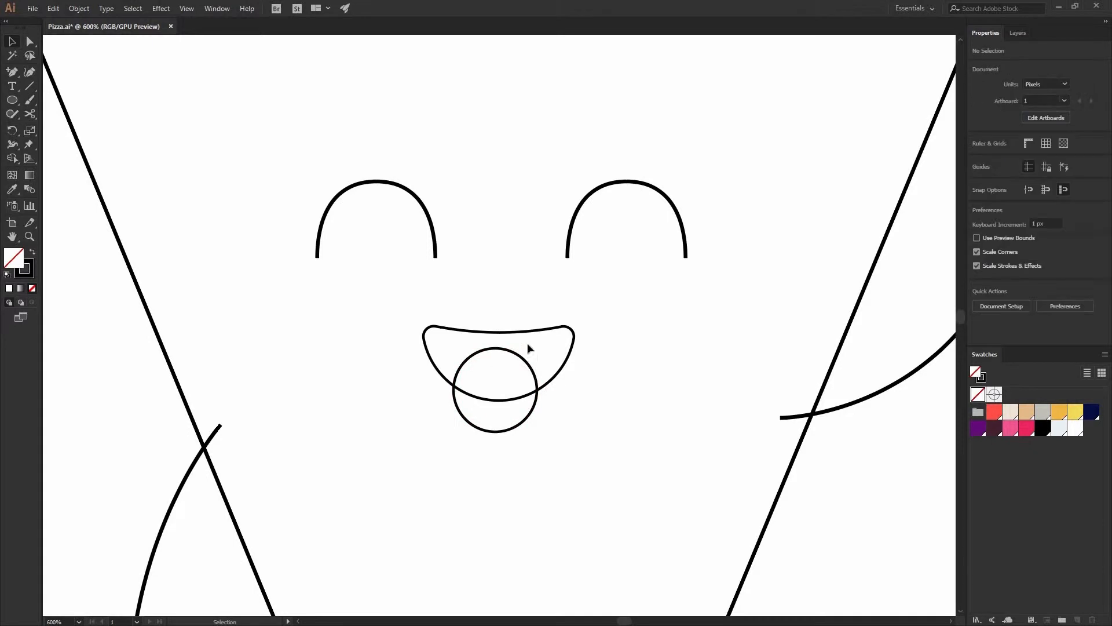
left_click(562, 330, "shift")
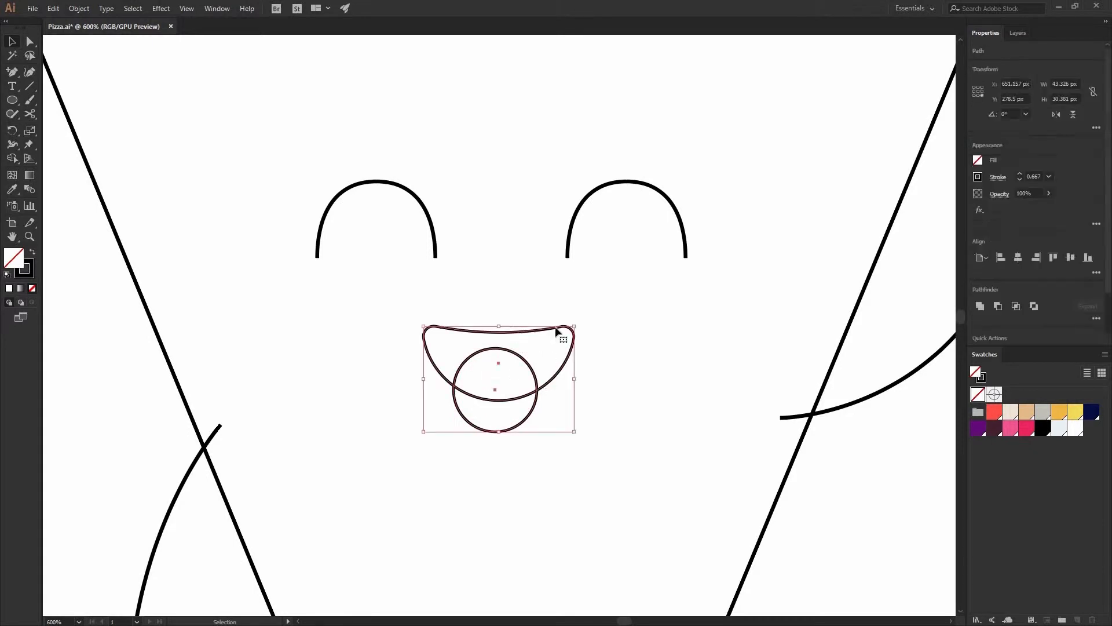
left_click(639, 314)
key("ctrl+minus")
key("ctrl+minus")
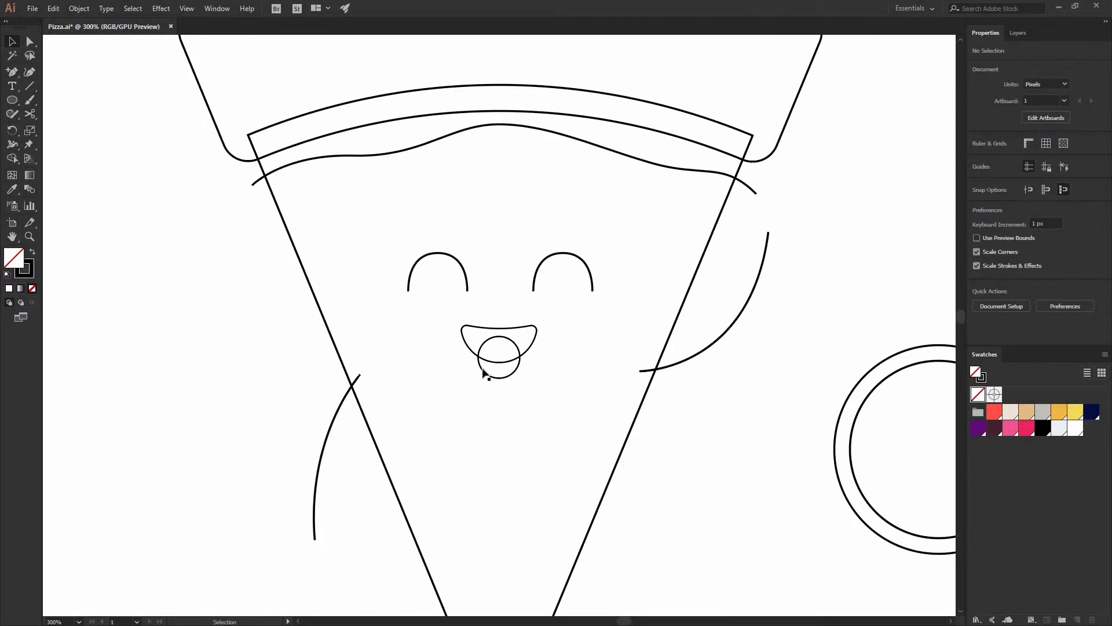
- Lower the tongue circle slightly and enlarge it a little around its center
left_click(520, 361)
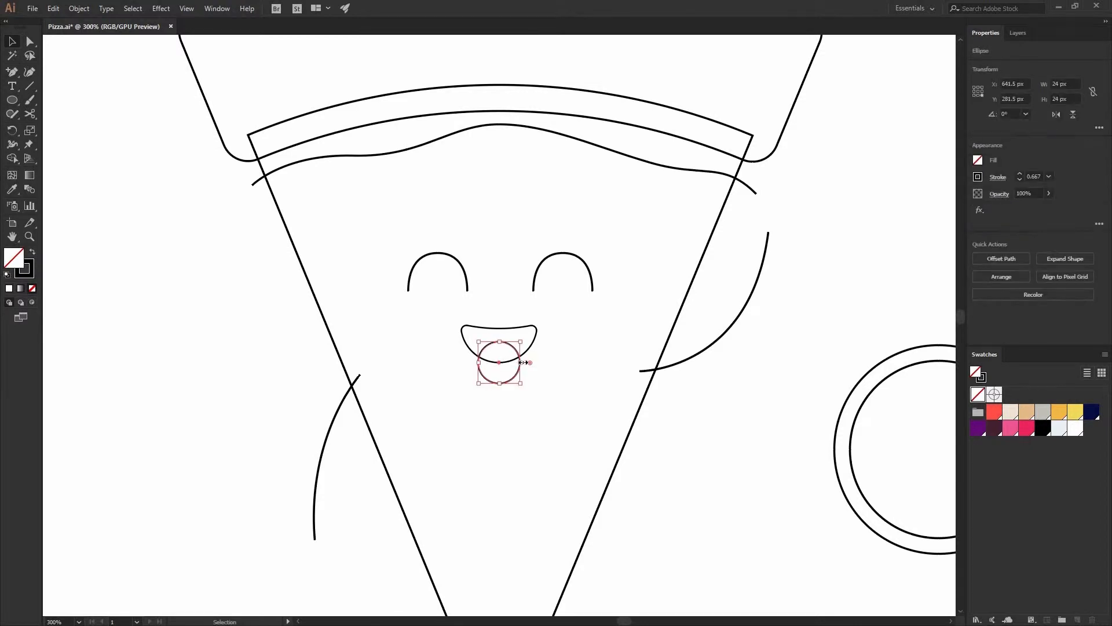
left_click_drag(523, 363, 526, 363)
left_click(571, 339)
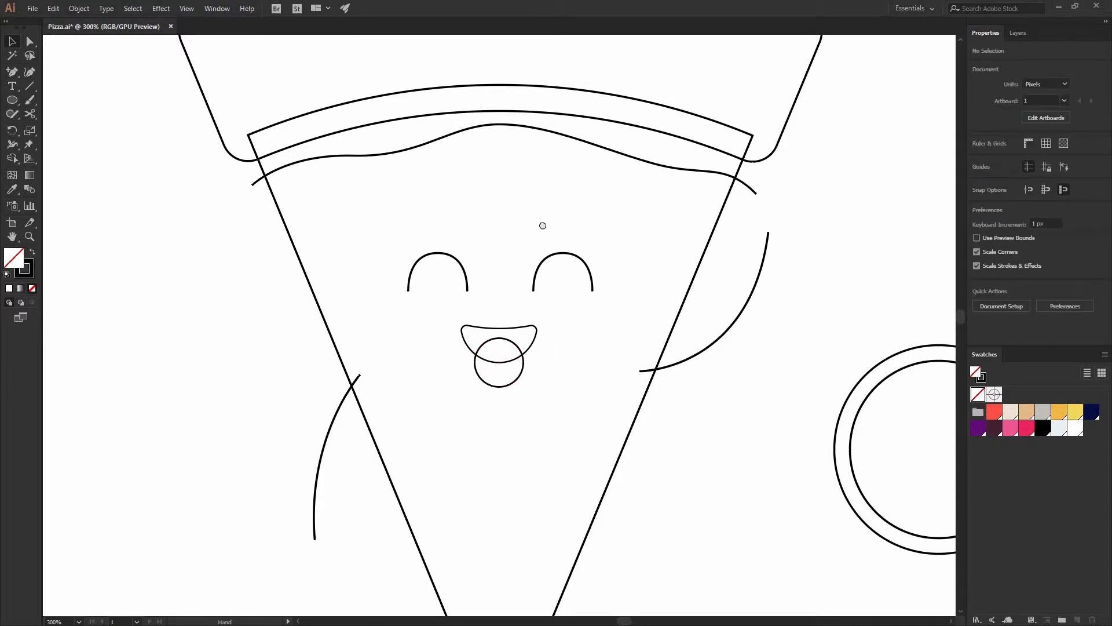
- Fill the crust shape with the tan swatch and remove its stroke
left_click_drag(543, 225, 504, 120)
key("ctrl+minus")
key("ctrl+minus")
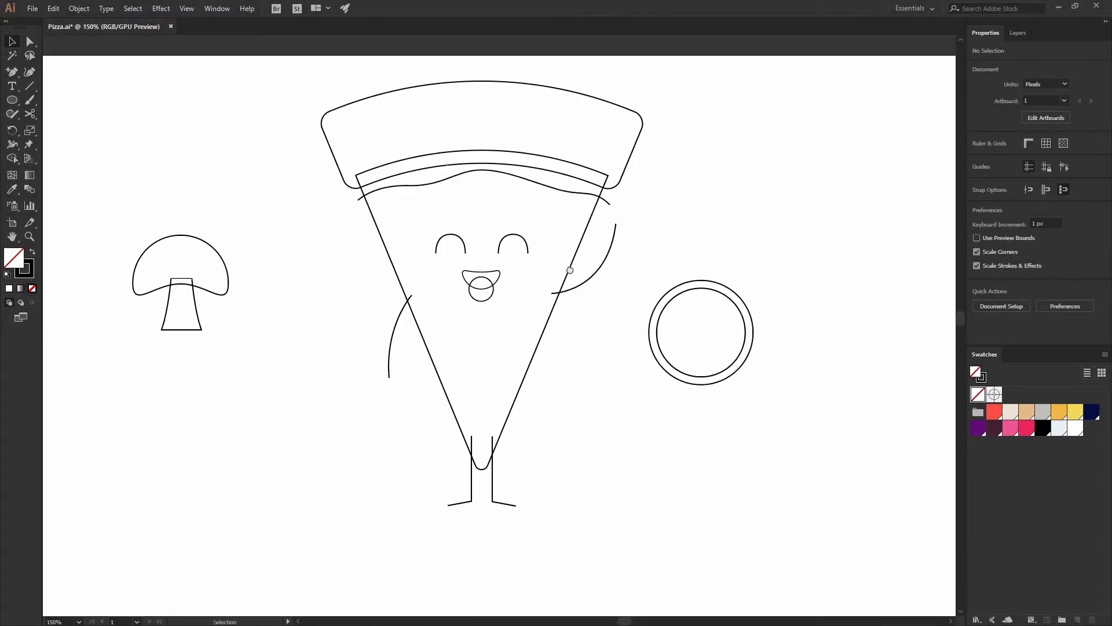
left_click_drag(571, 270, 555, 294)
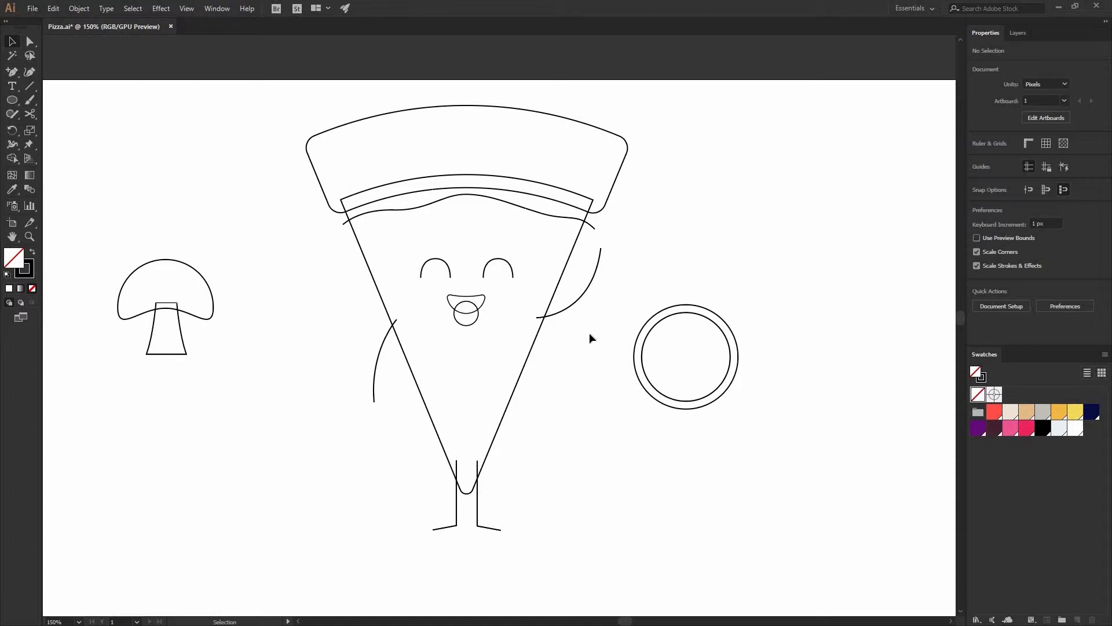
left_click_drag(593, 153, 662, 178)
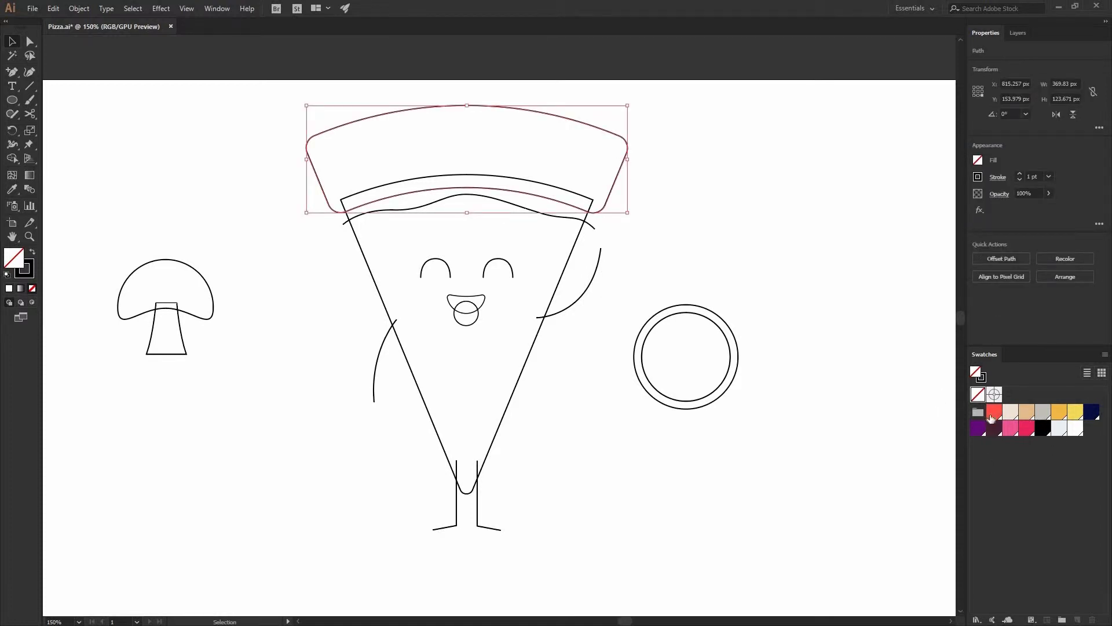
left_click(1030, 414)
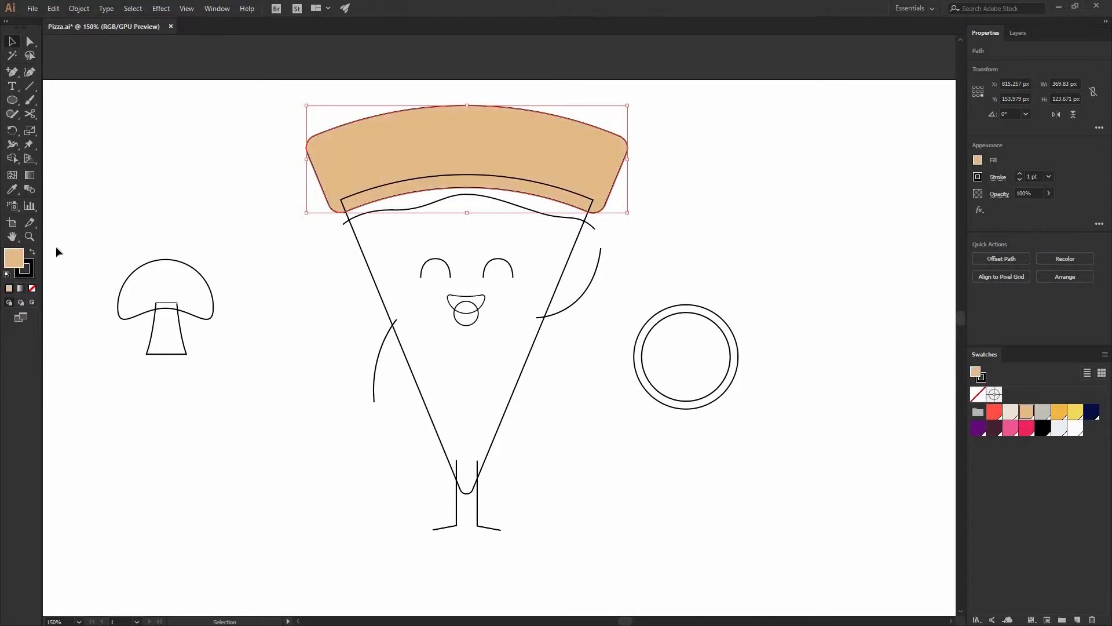
left_click(30, 268)
left_click(33, 288)
key("ctrl+shift+a")
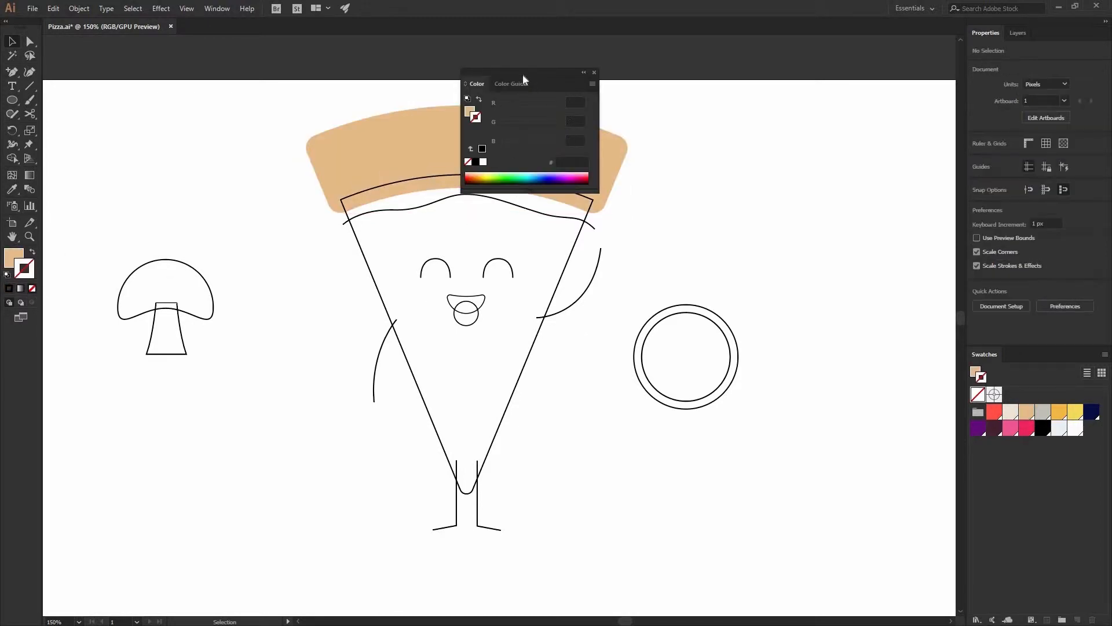
- Close the Color Guide and move the floating Color controls clear of the pizza slice
left_click_drag(522, 79, 766, 93)
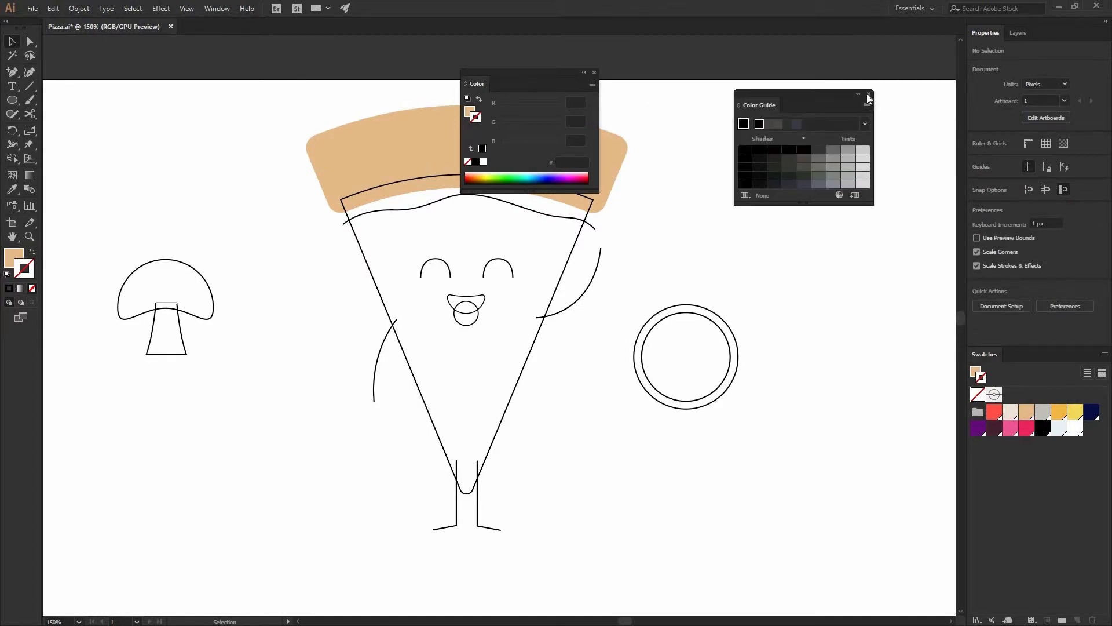
left_click(868, 94)
left_click_drag(544, 78, 840, 115)
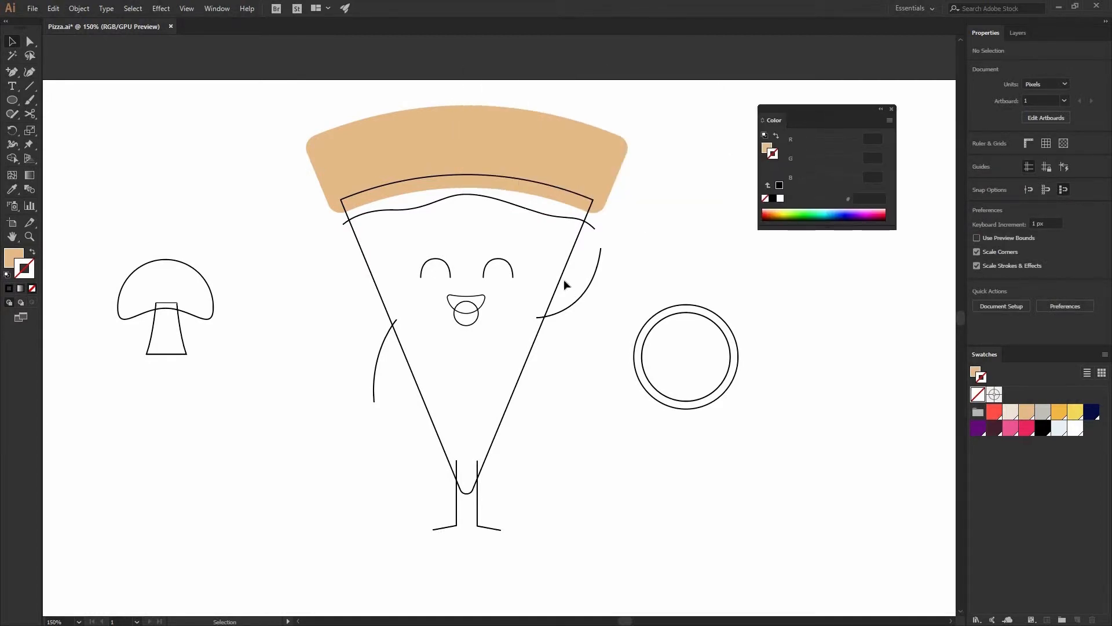
- Divide the wedge along the wavy sauce line using the Divide pathfinder
left_click(574, 247)
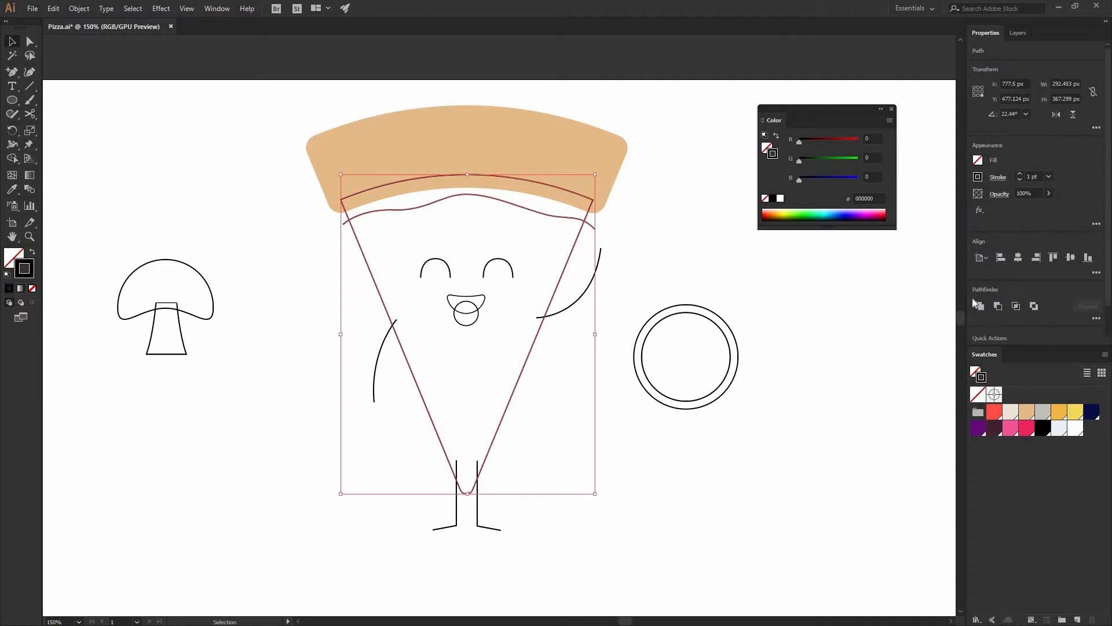
left_click(1096, 318)
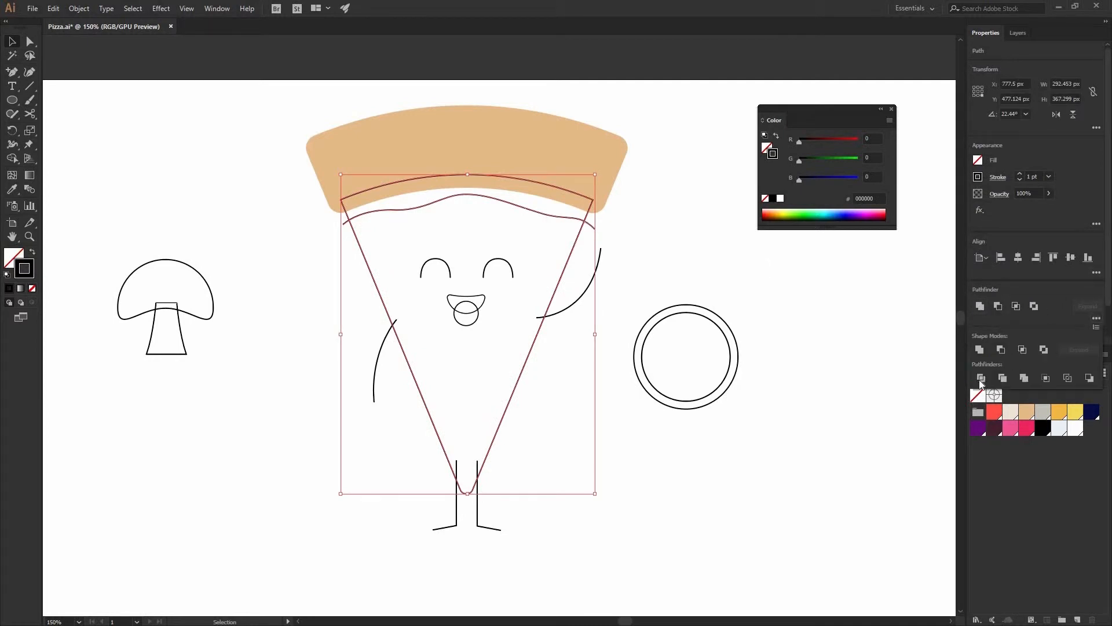
left_click(982, 378)
right_click(558, 258)
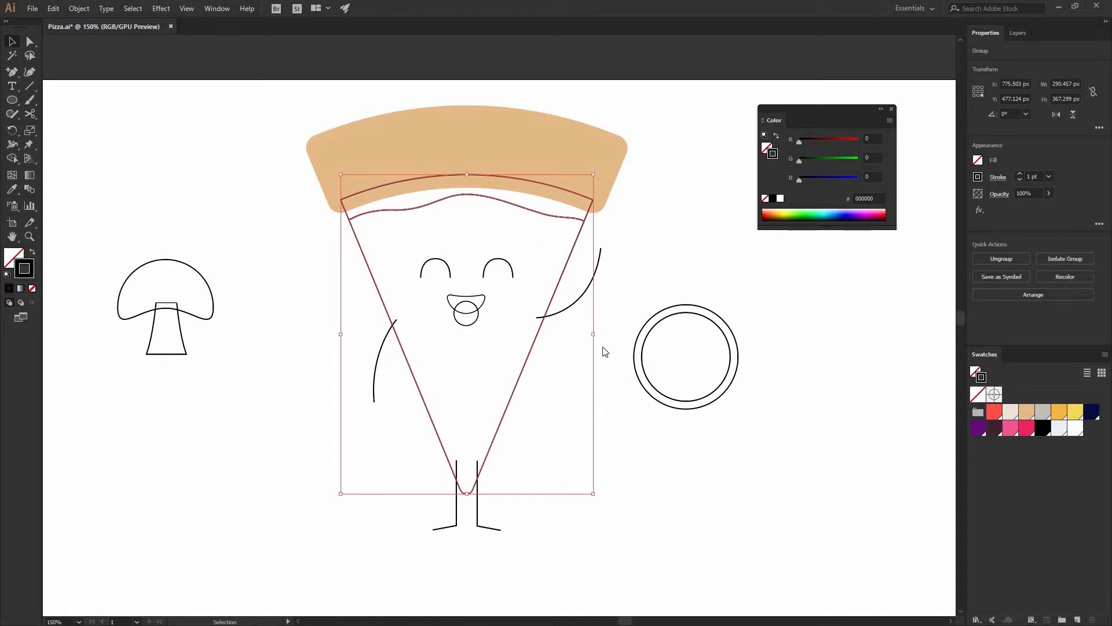
- Send the divided wedge group to the back, behind the crust
mouse_move(606, 383)
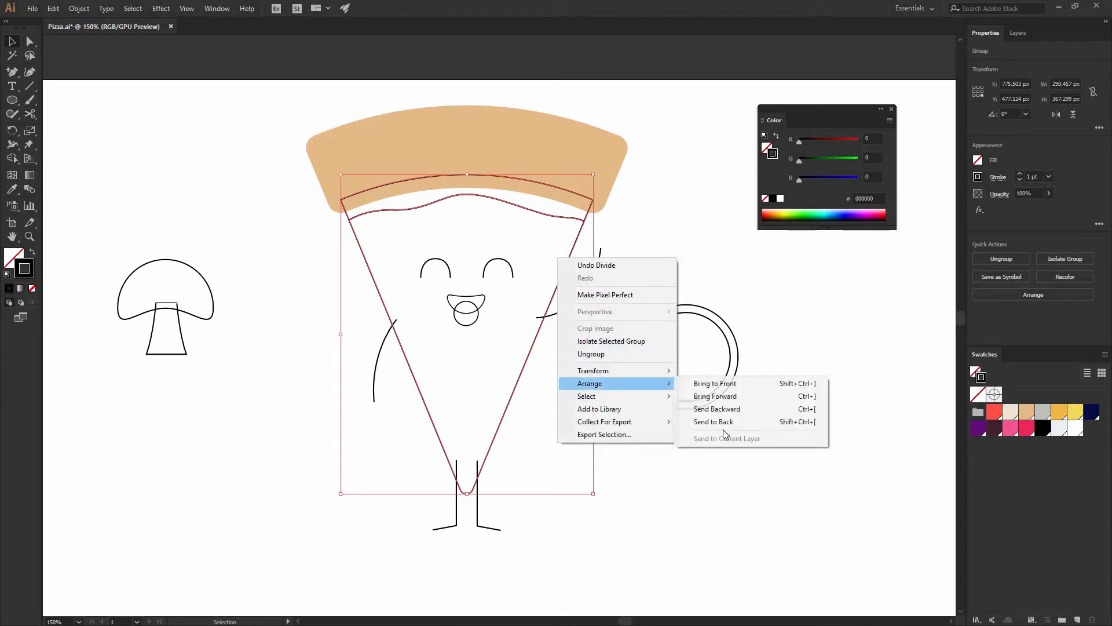
left_click(718, 421)
left_click(675, 237)
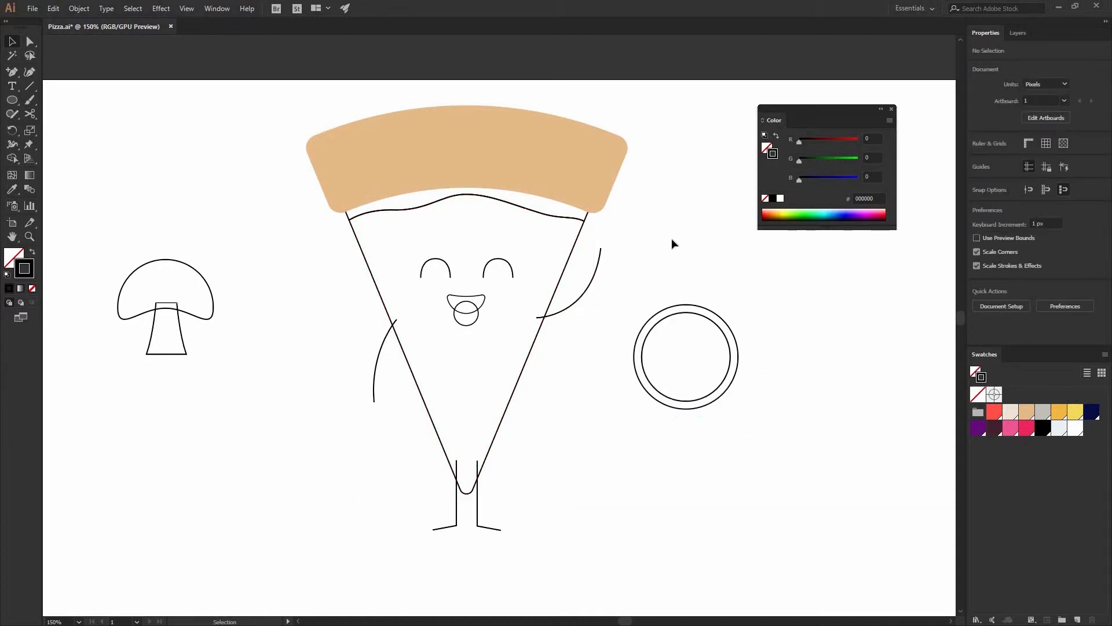
- Try to round the crust's corners further by adjusting their live corner radius
left_click(532, 166)
key("a")
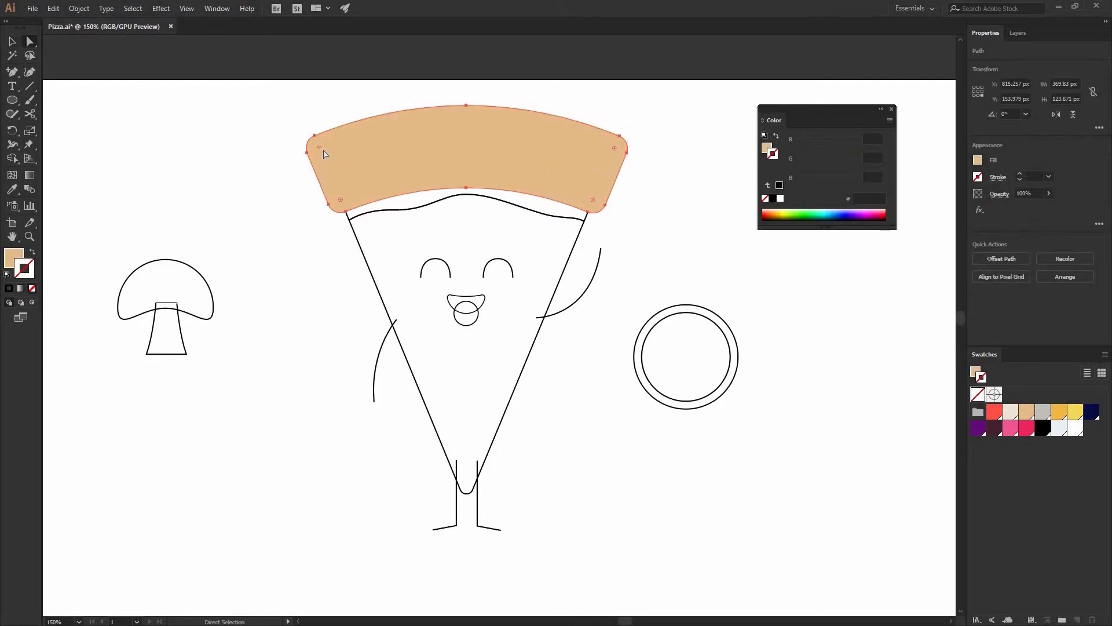
left_click_drag(320, 153, 374, 171)
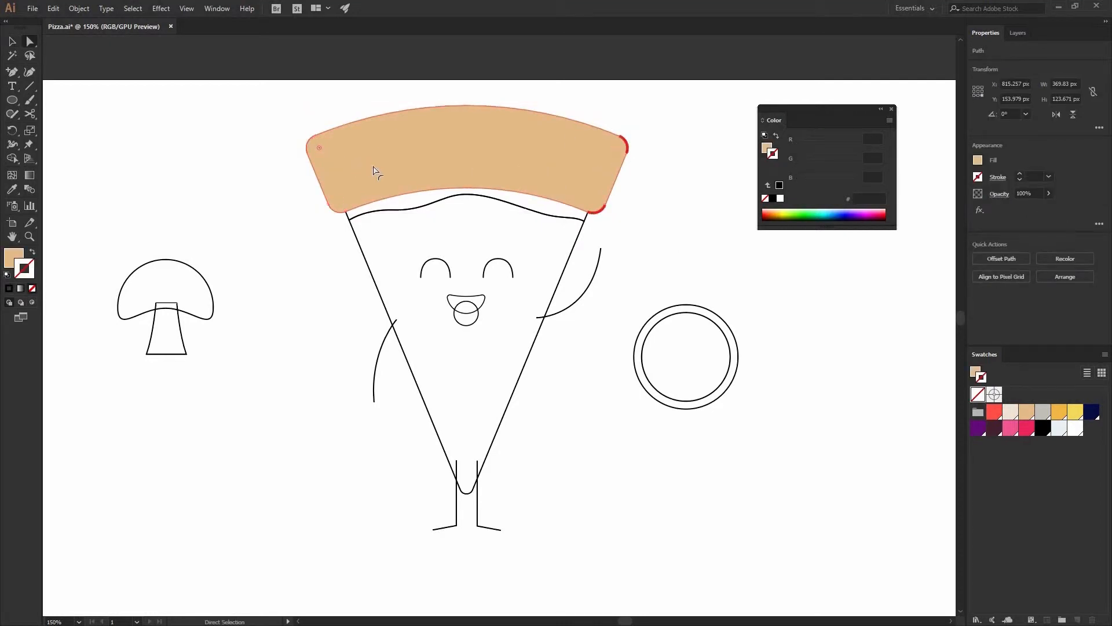
left_click(474, 243)
key("v")
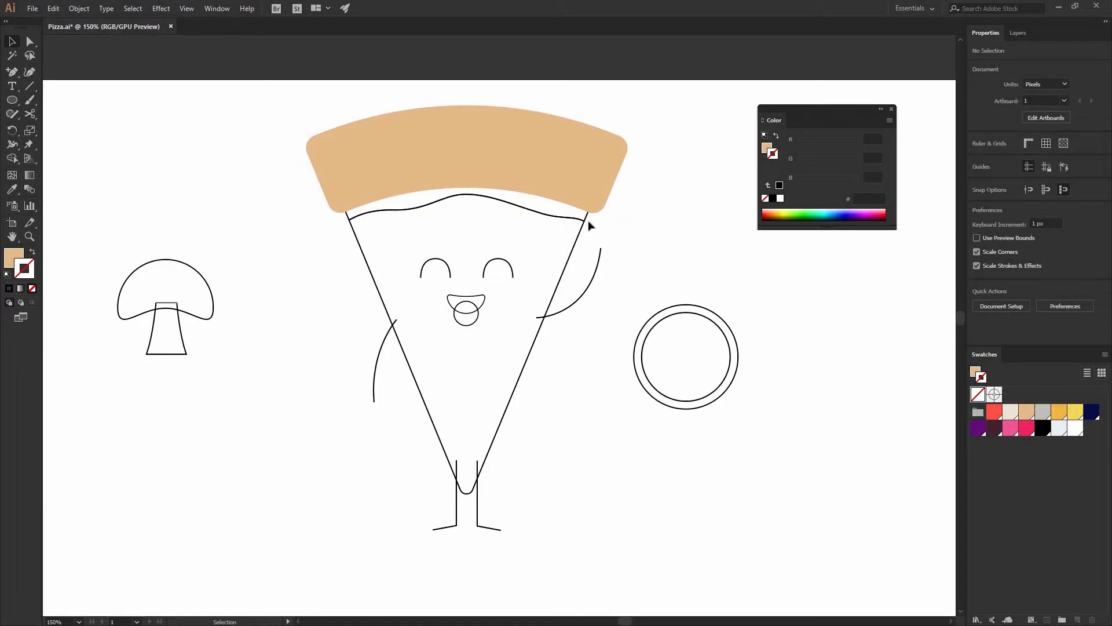
- Ungroup the divided wedge and fill its large cheese section with the yellow swatch, leaving it without a stroke
left_click(348, 223)
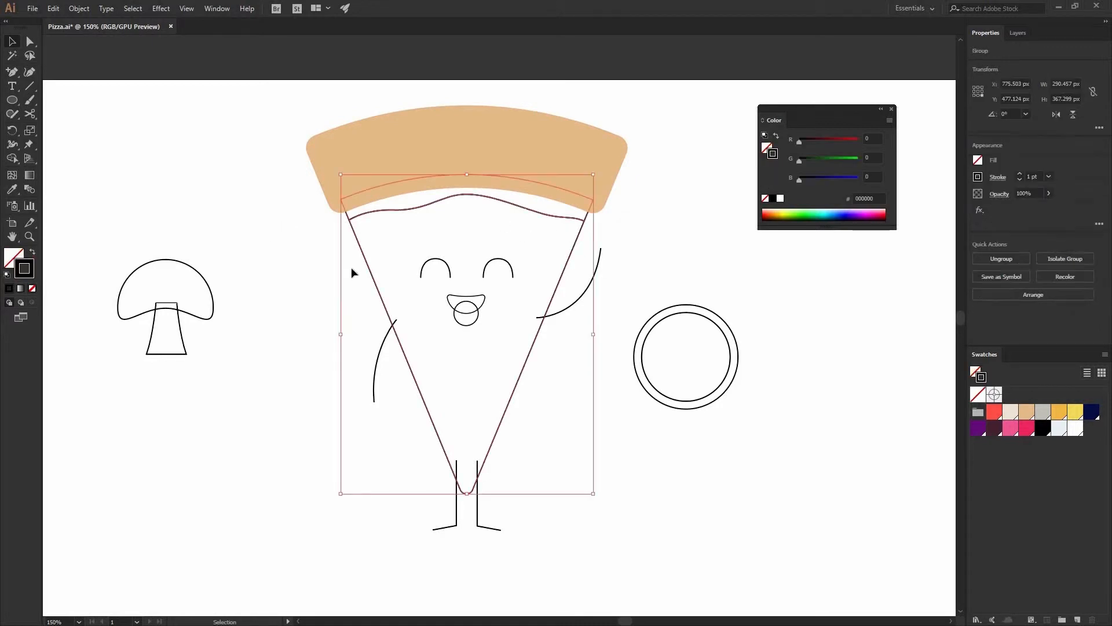
right_click(437, 282)
left_click(485, 378)
left_click(579, 249)
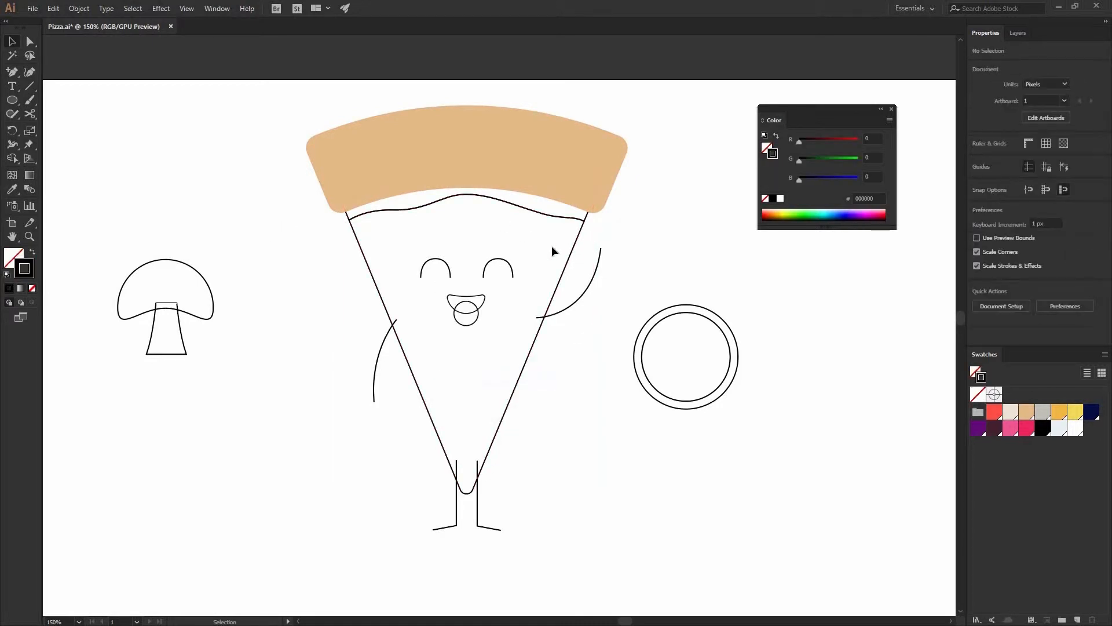
left_click(557, 277)
key("shift+x")
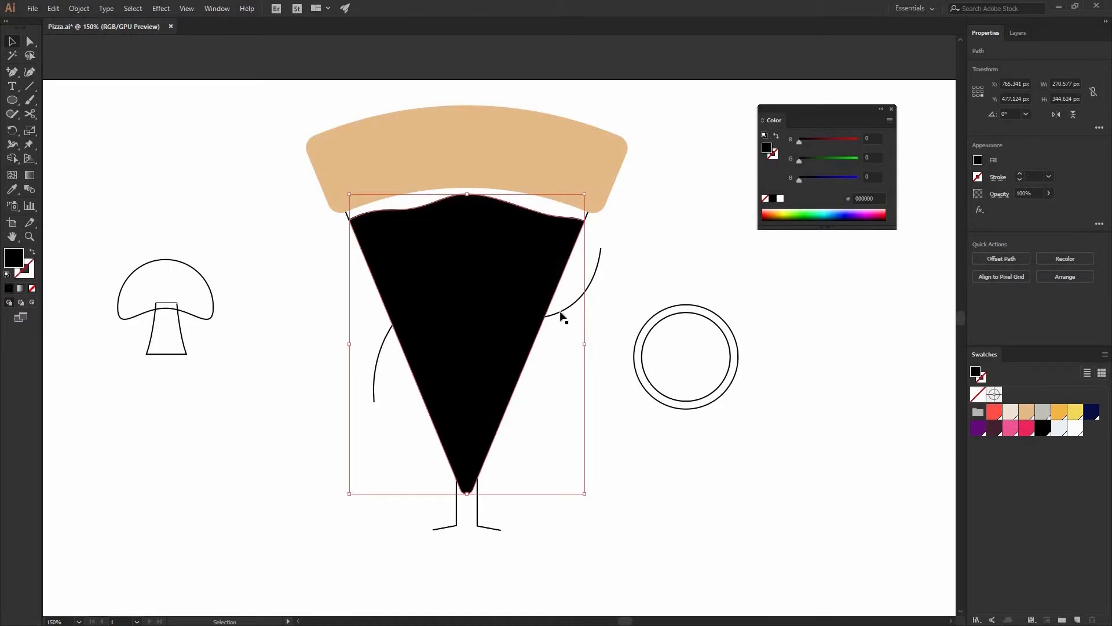
left_click(1075, 411)
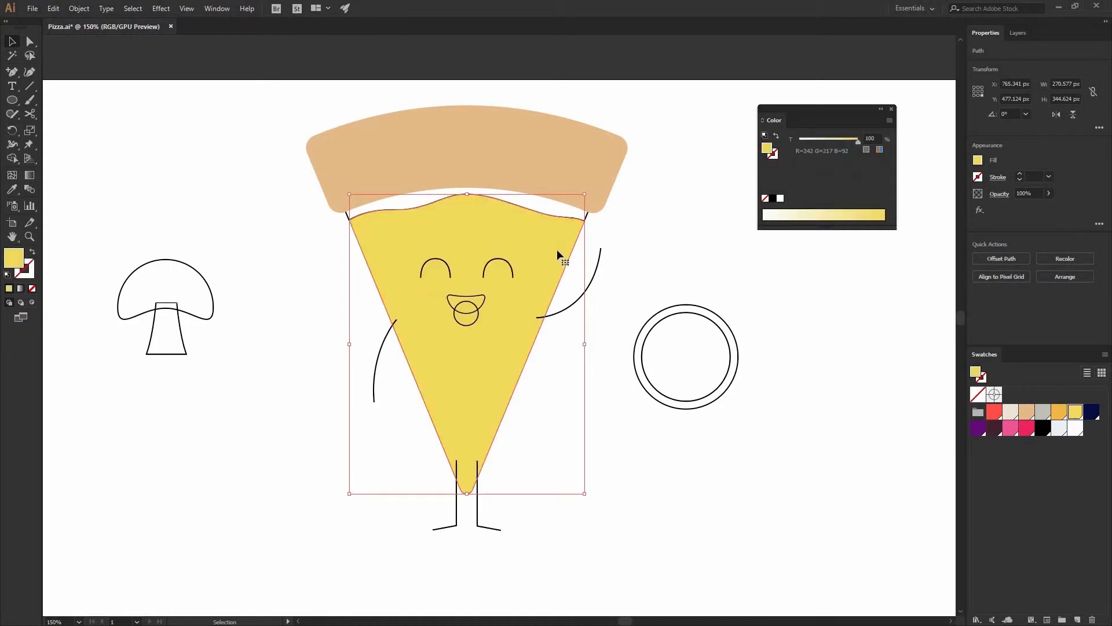
- Fill the sauce strip between the cheese and crust with the red swatch and remove its stroke
left_click(586, 217)
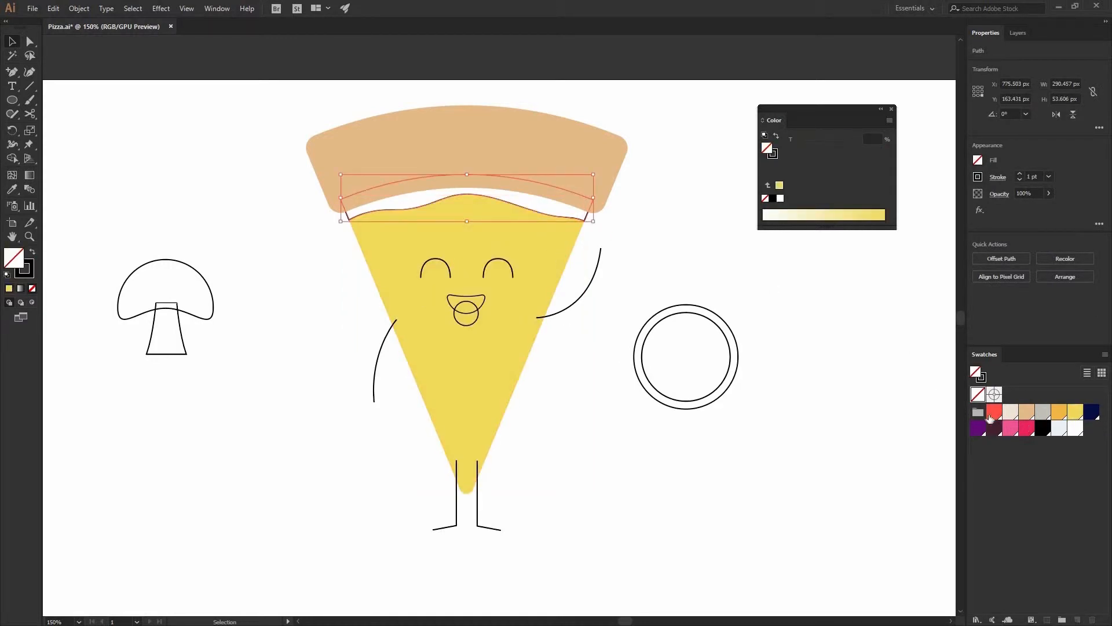
left_click(994, 411)
left_click(28, 273)
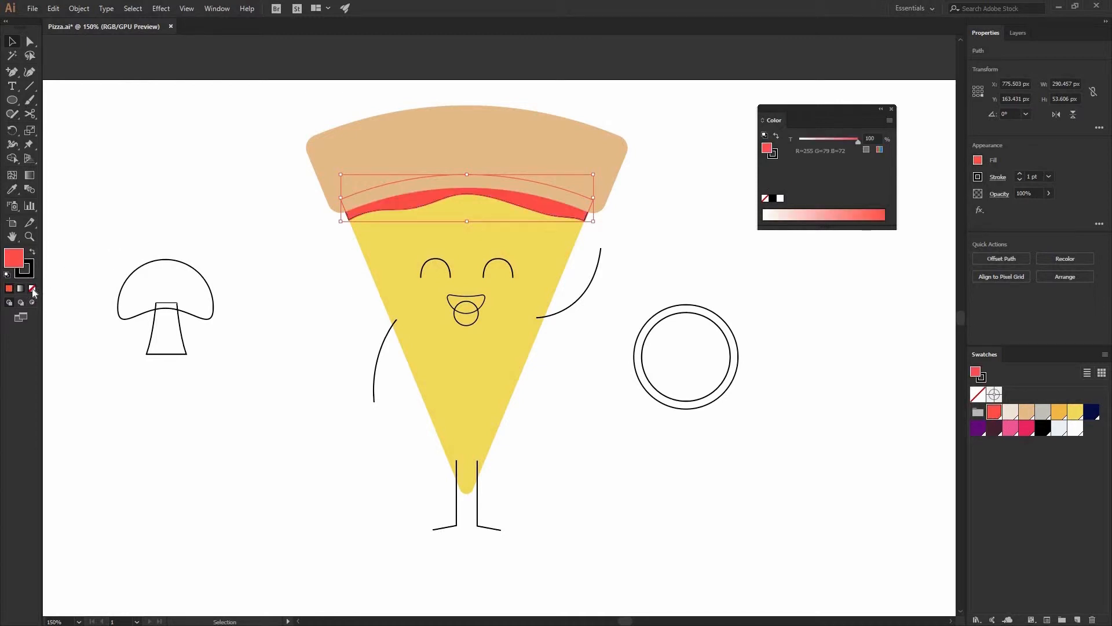
left_click(31, 288)
left_click(363, 331)
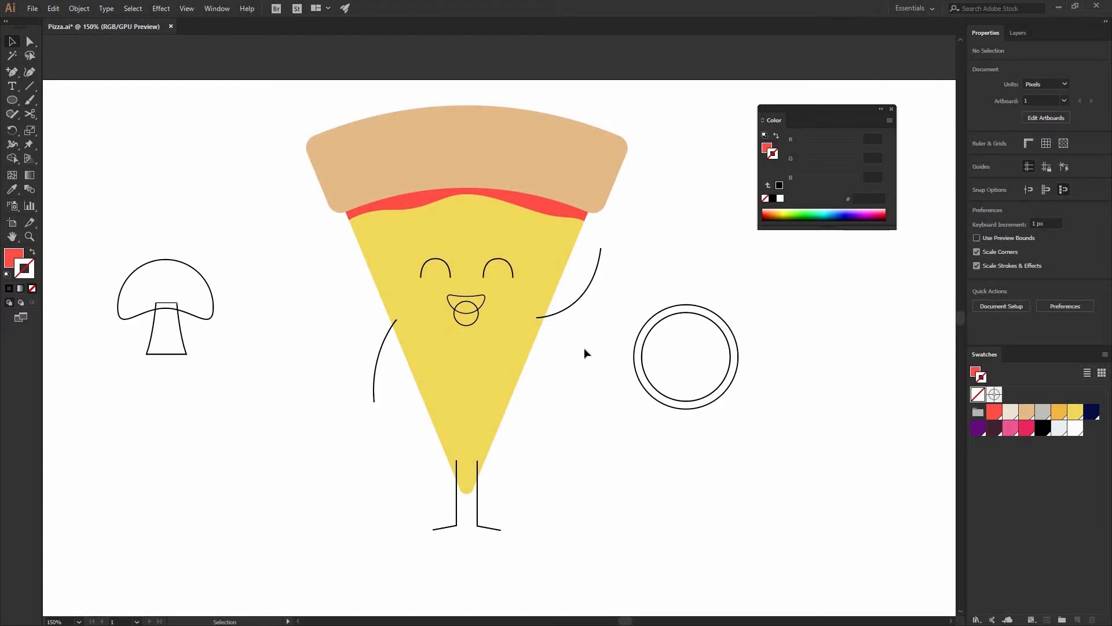
- Select both arms and both legs and color their strokes with the dark navy swatch
left_click_drag(584, 348, 556, 297)
mouse_move(510, 515)
left_mouse_down()
mouse_move(443, 511)
mouse_move(503, 519)
left_mouse_up()
left_click(375, 389, "shift")
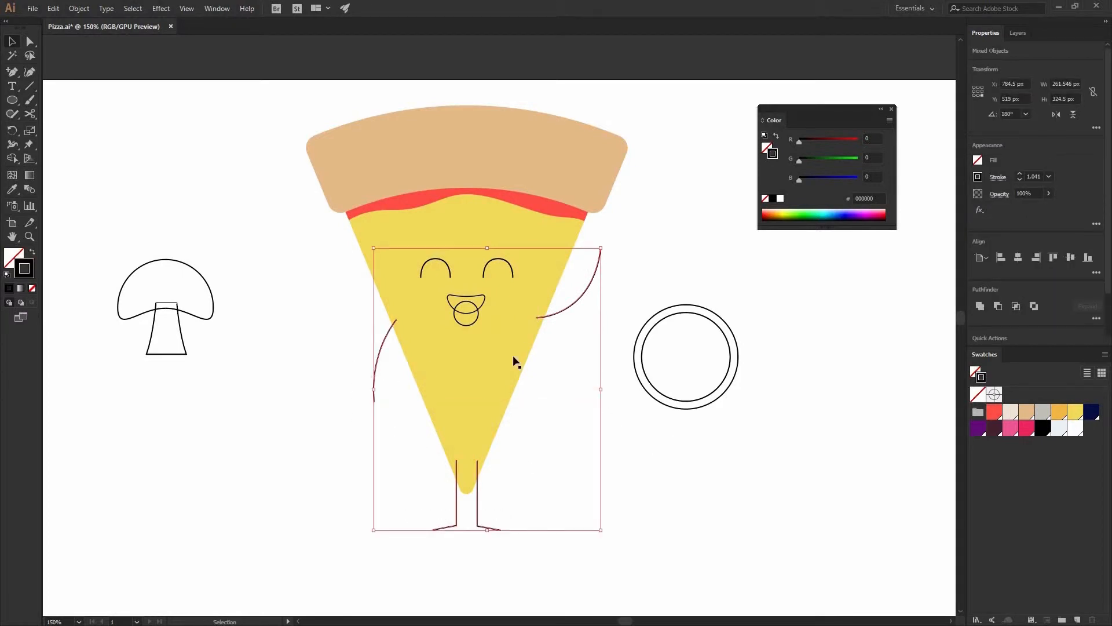
left_click(1091, 411)
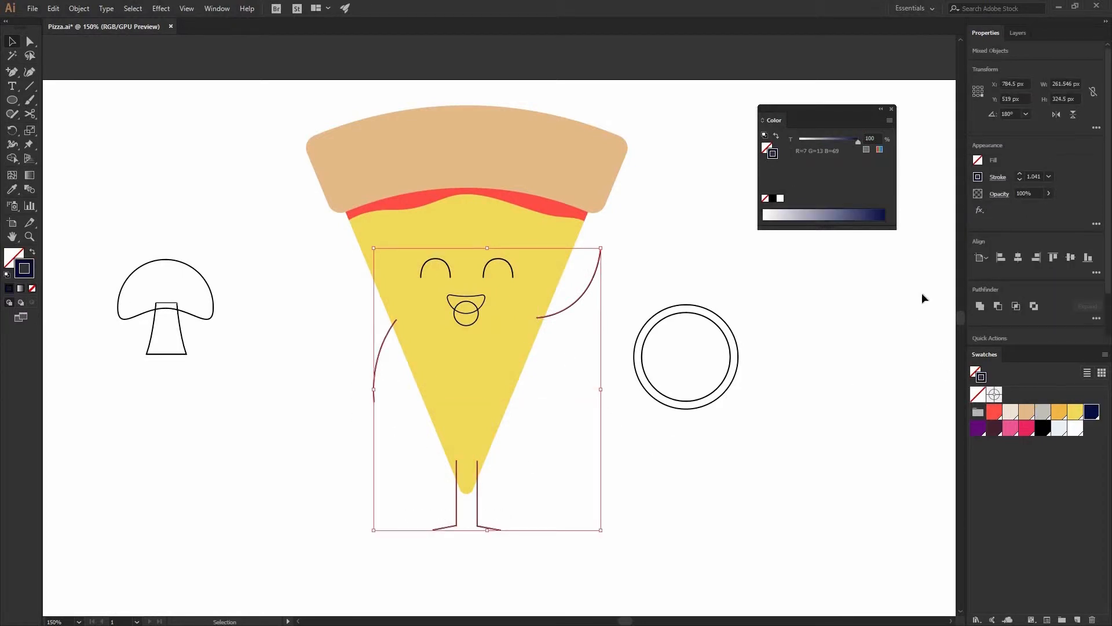
- Set the arm and leg strokes to 10 pt with round caps
left_click(1050, 175)
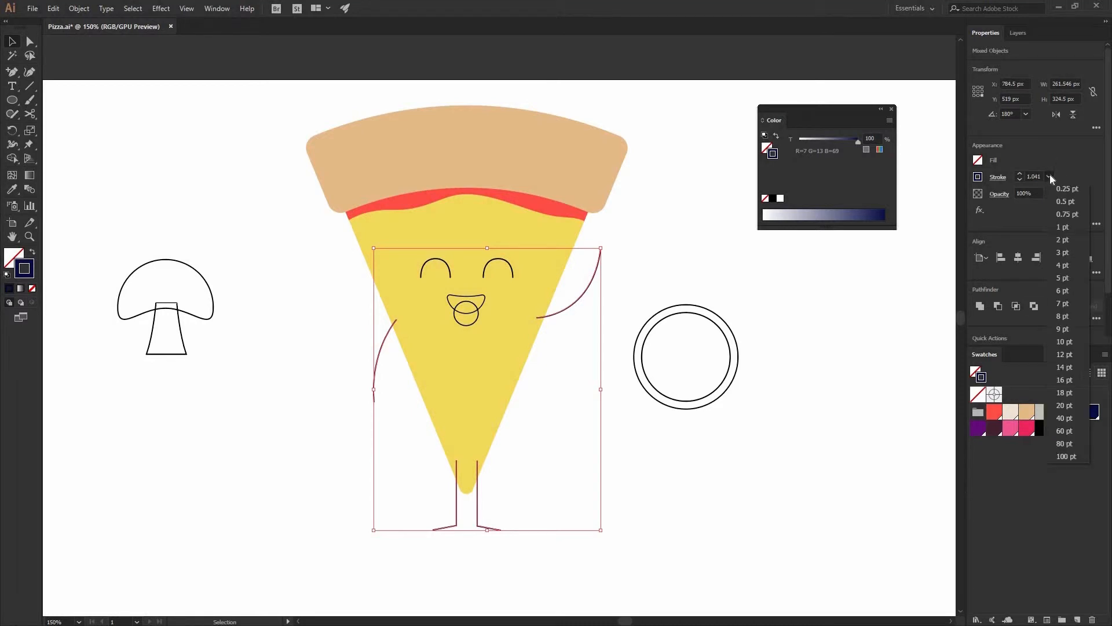
left_click(1076, 343)
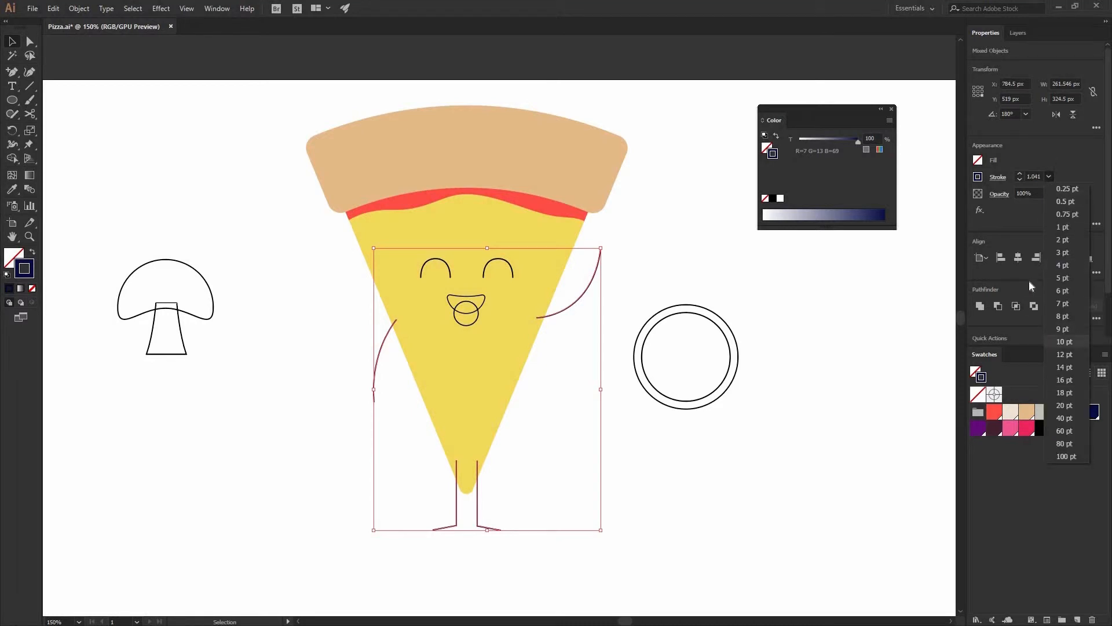
left_click(997, 177)
left_click(934, 209)
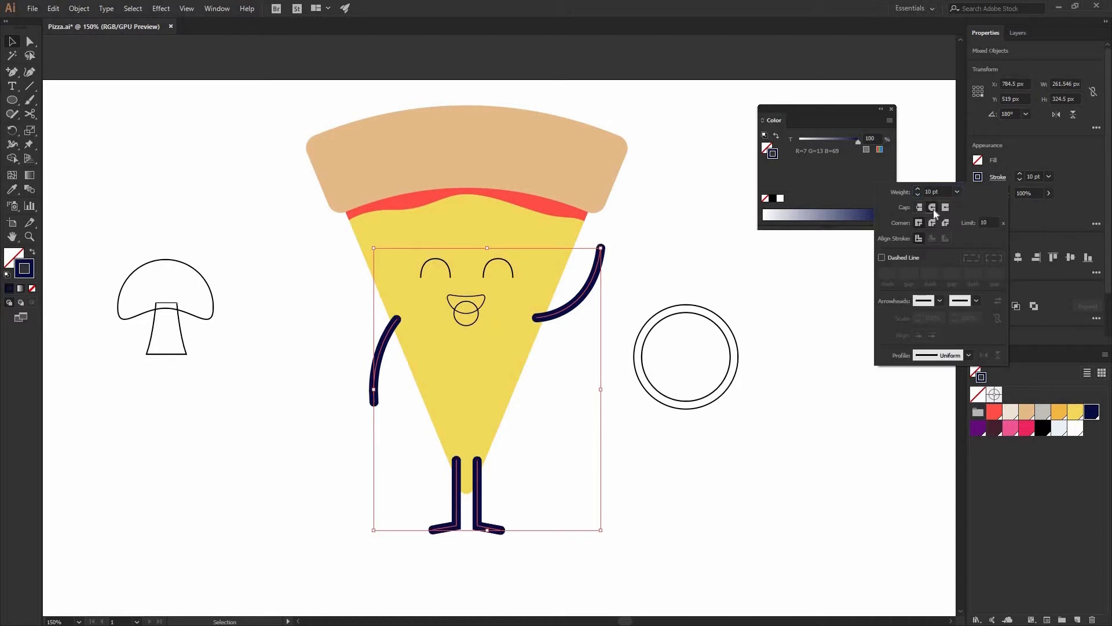
- Send the arms and legs to the back, behind the pizza slice, and set their stroke weight to 6 pt
left_click(566, 310)
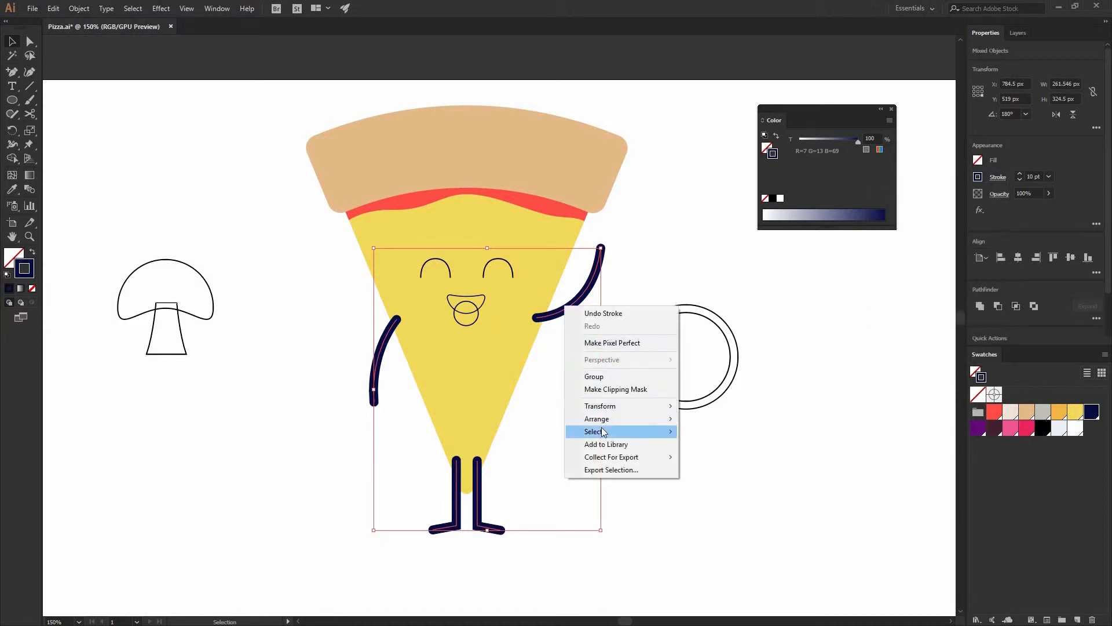
left_click(714, 457)
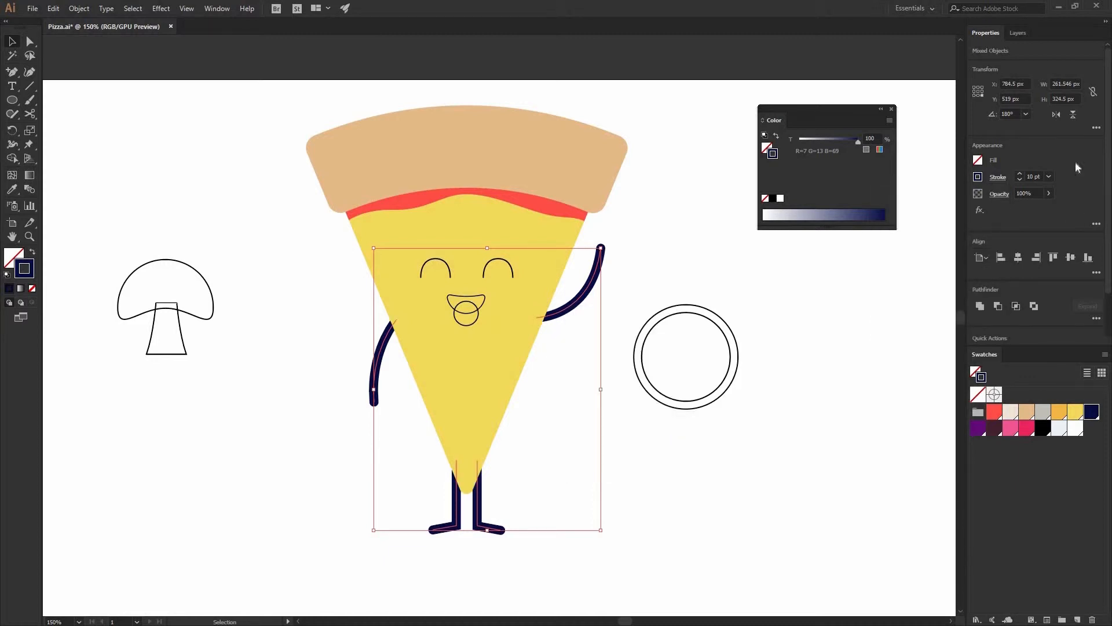
left_click(1049, 177)
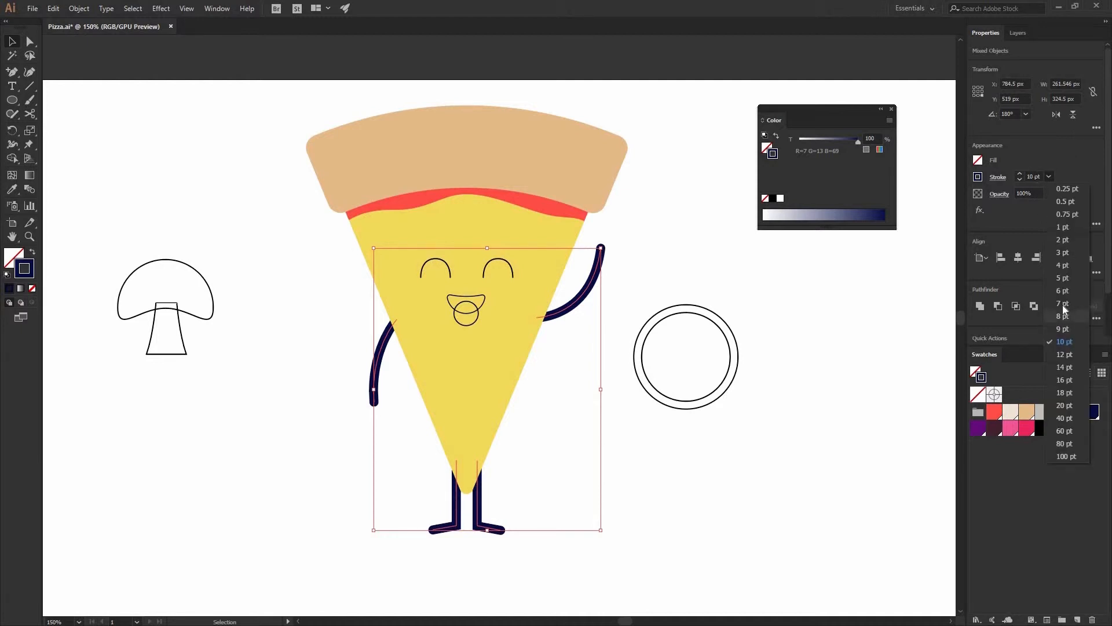
left_click(1063, 305)
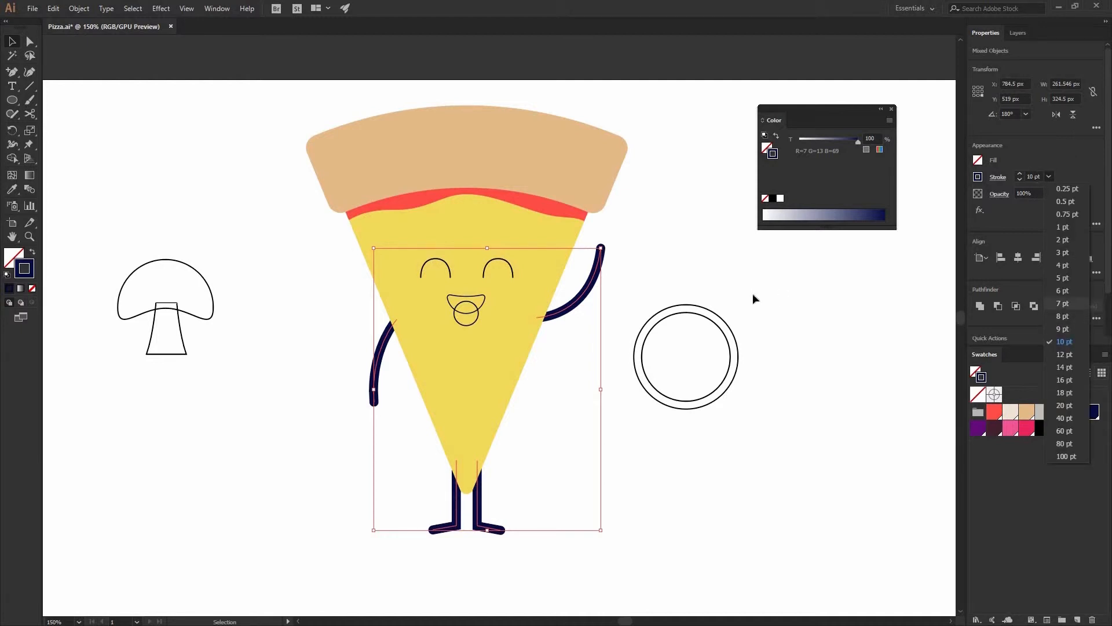
left_click(1048, 175)
left_click(1062, 290)
left_click(780, 314)
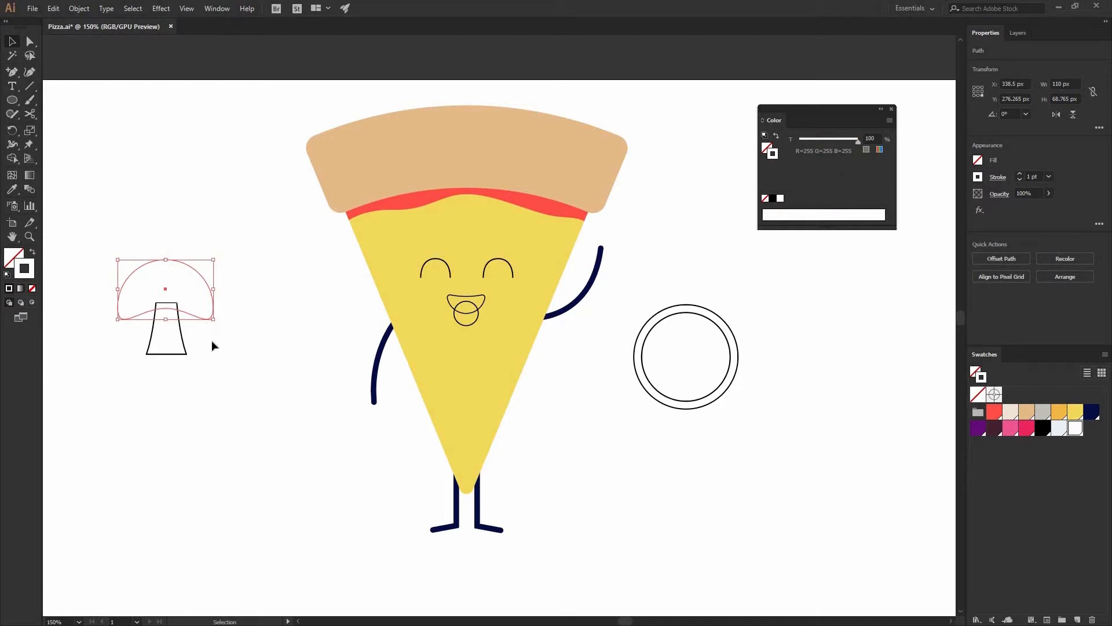
- Fill the mushroom stem with the pale blue-gray swatch, without a stroke, and send it to the back
left_click(150, 340)
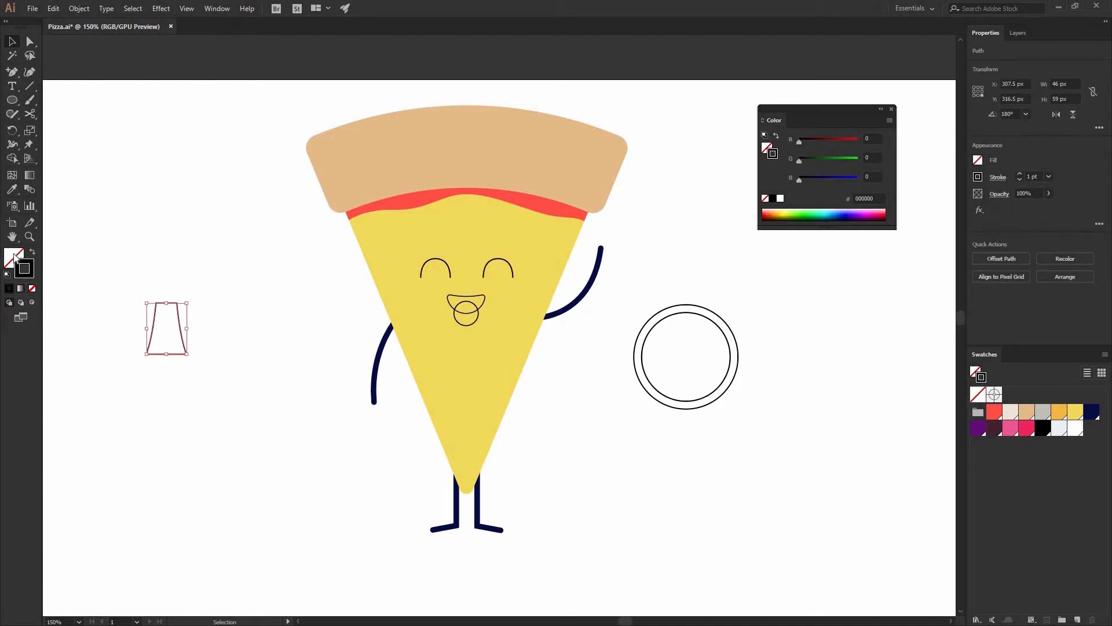
key("shift+x")
key("x")
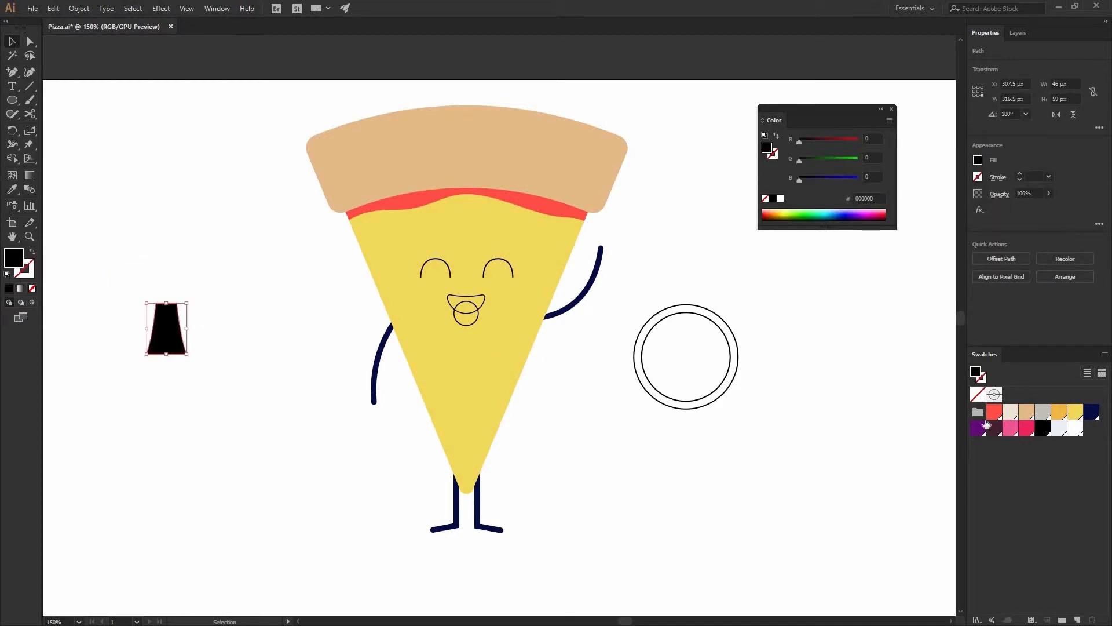
left_click(1058, 429)
right_click(185, 301)
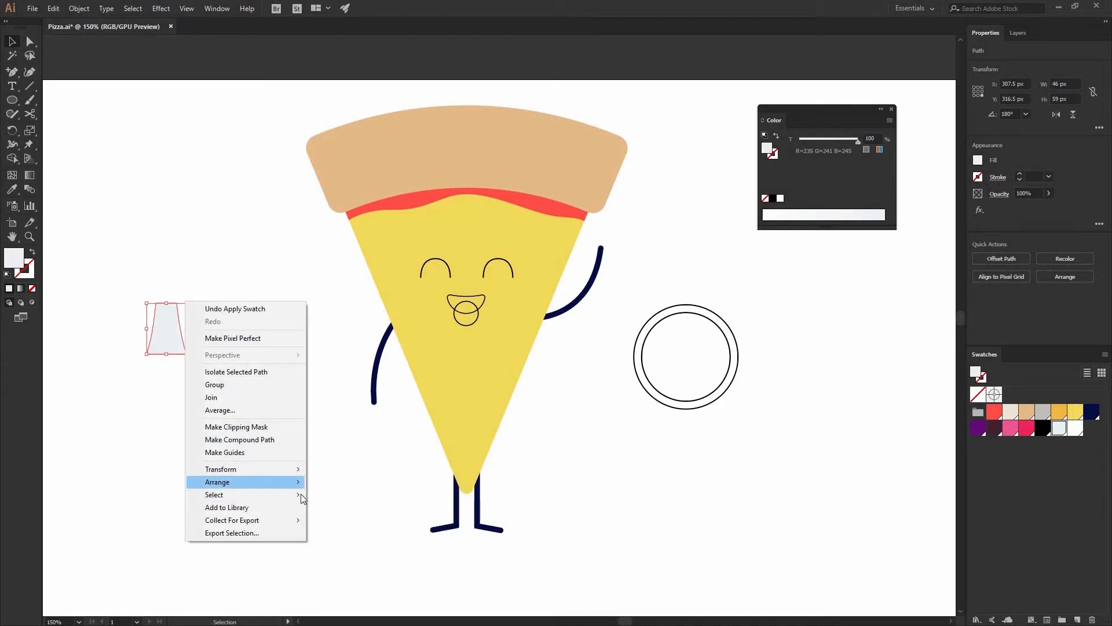
left_click(342, 519)
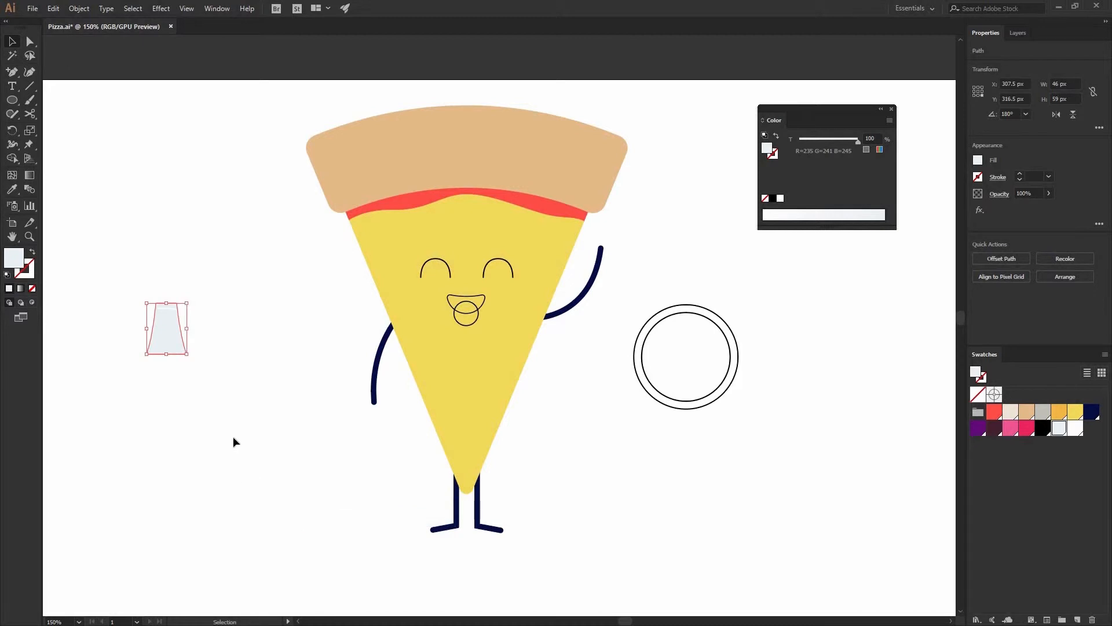
- Move the whole mushroom onto the slice beside the mouth and turn the cap's white stroke into a white fill
left_click_drag(144, 258, 175, 314)
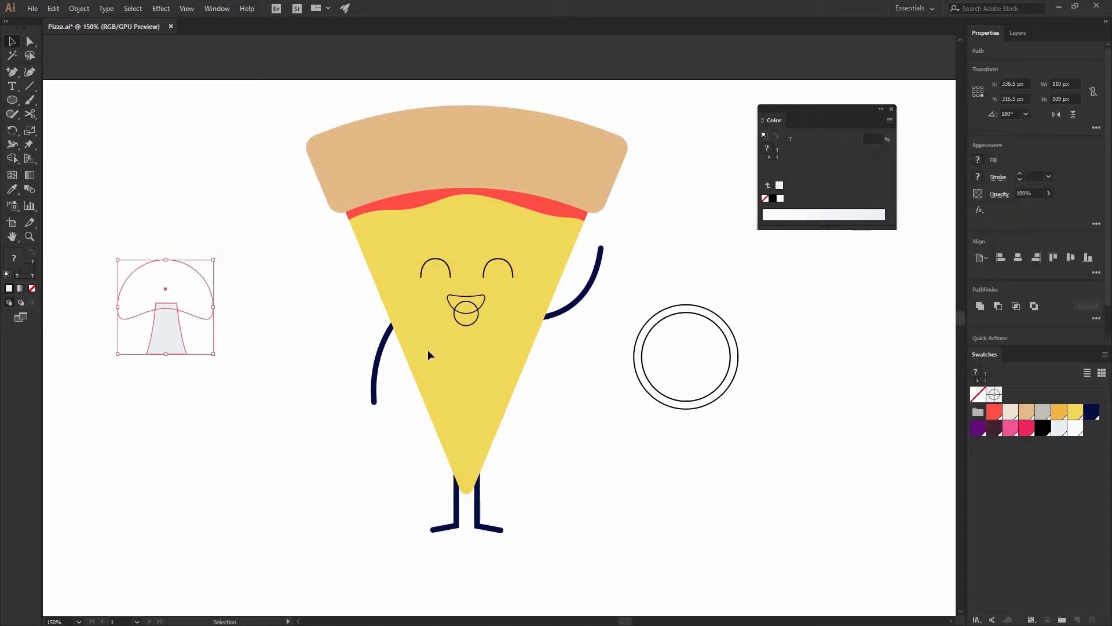
mouse_move(428, 355)
left_mouse_down()
mouse_move(447, 384)
mouse_move(453, 363)
left_mouse_up()
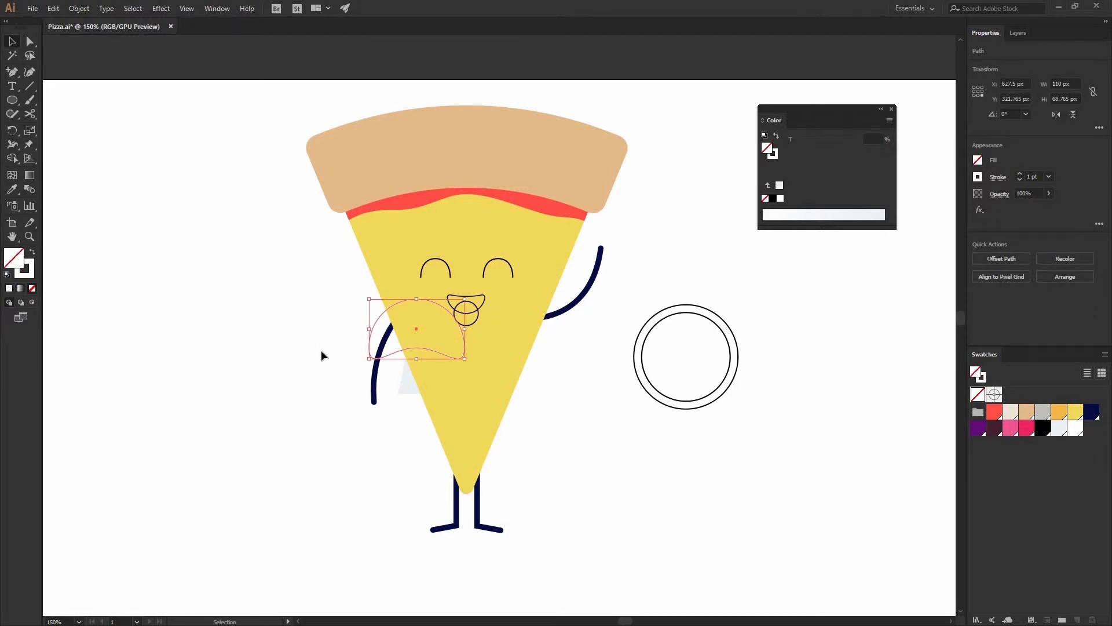
key("shift+x")
- Select the mushroom's cap and stem together
left_click(405, 386, "shift")
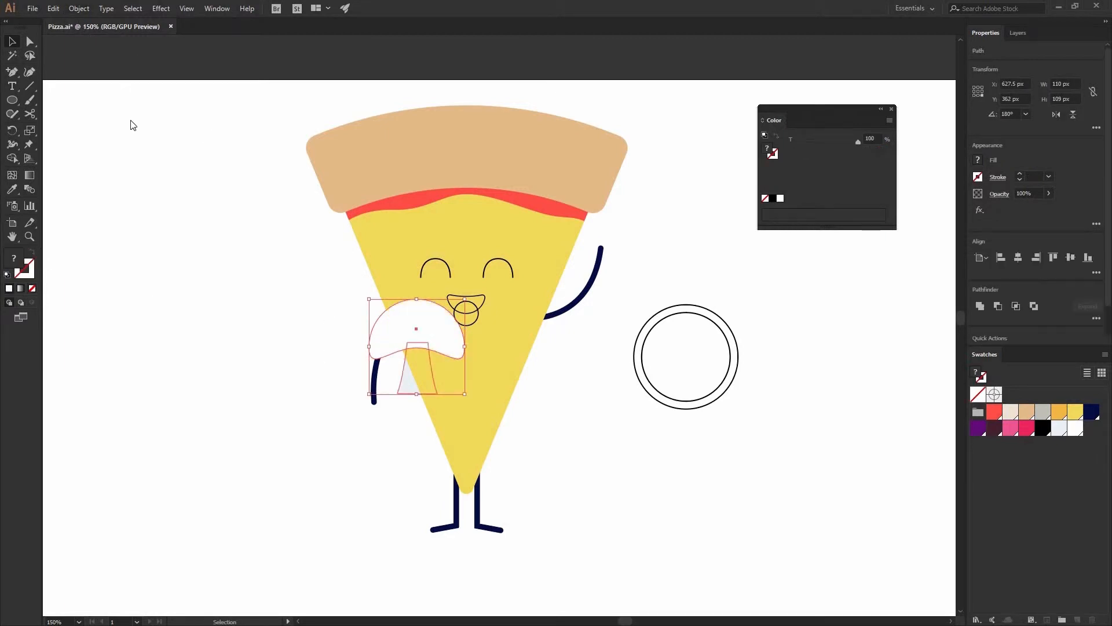
left_click(78, 8)
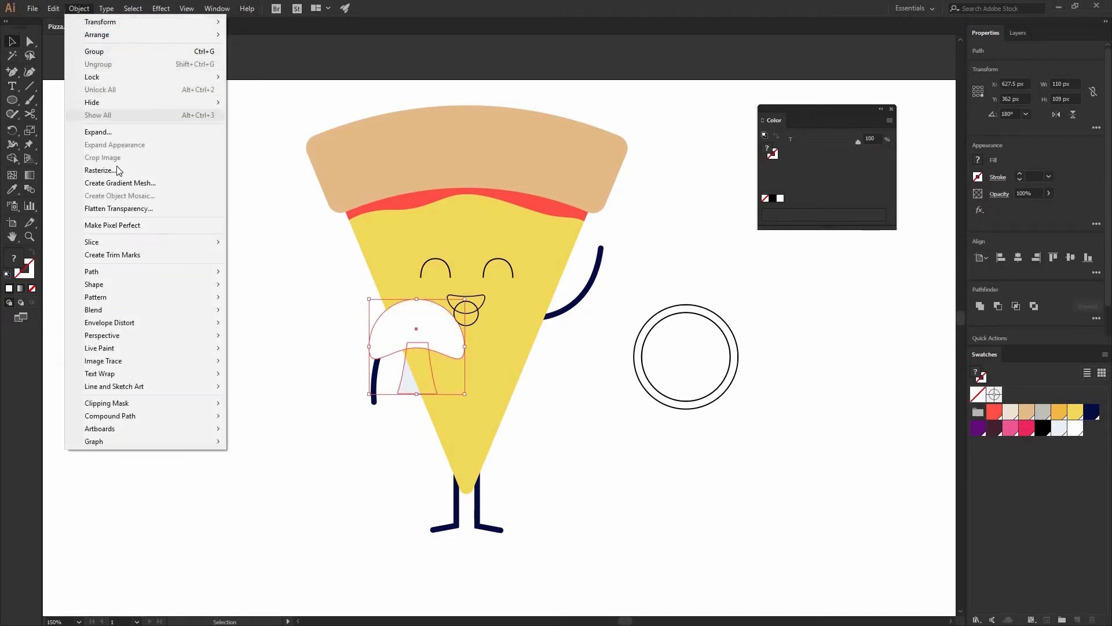
- Group the mushroom's cap and stem and tilt the group clockwise, placed on the upper part of the pizza slice
left_click(109, 54)
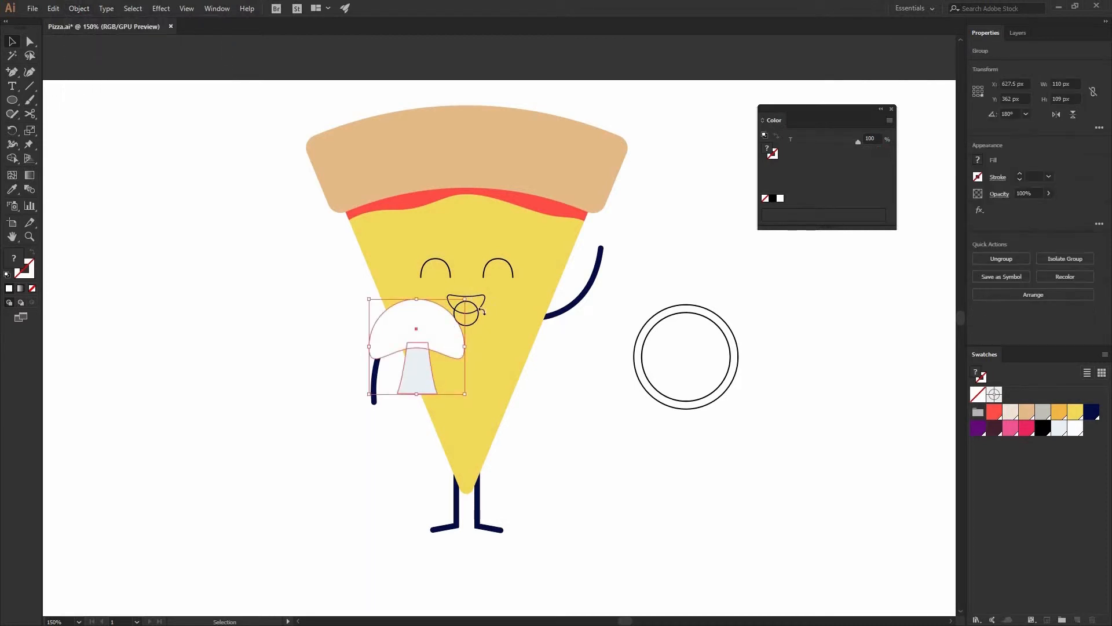
left_click_drag(482, 311, 478, 345)
- Duplicate the mushroom onto the lower part of the slice and rotate the copy counterclockwise so its stem points down to the right
left_click_drag(436, 333, 552, 361)
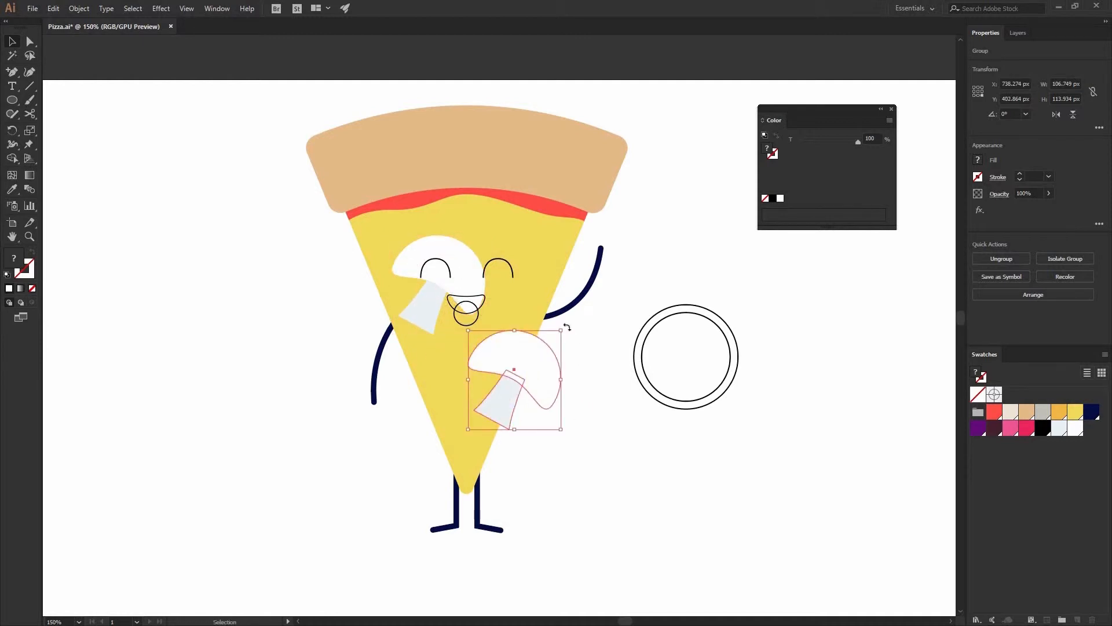
left_click_drag(568, 325, 529, 308)
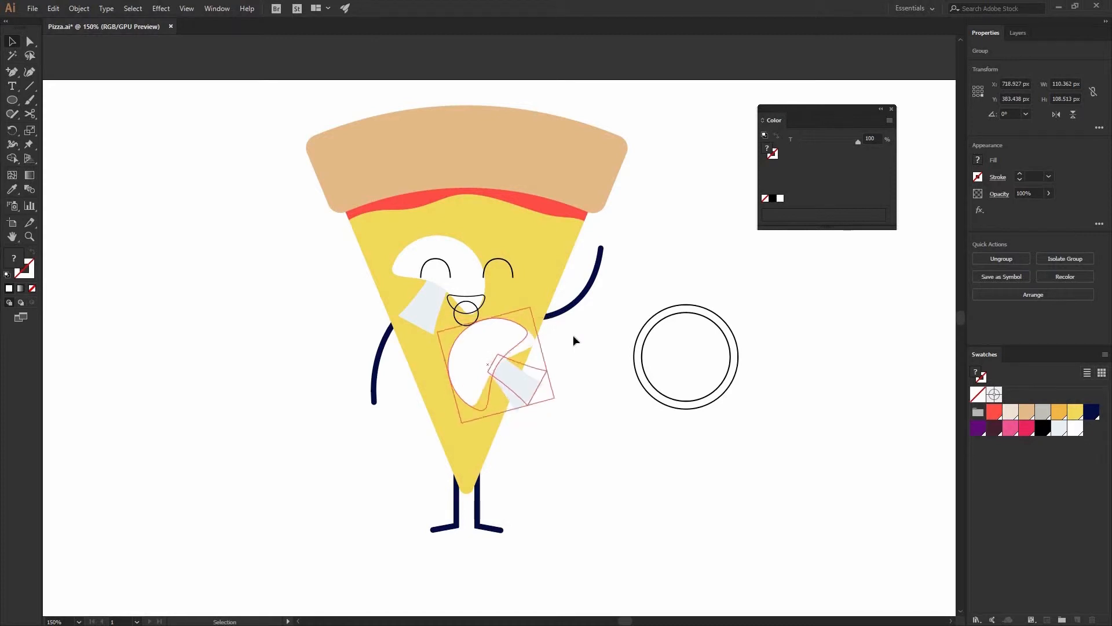
left_click(572, 335)
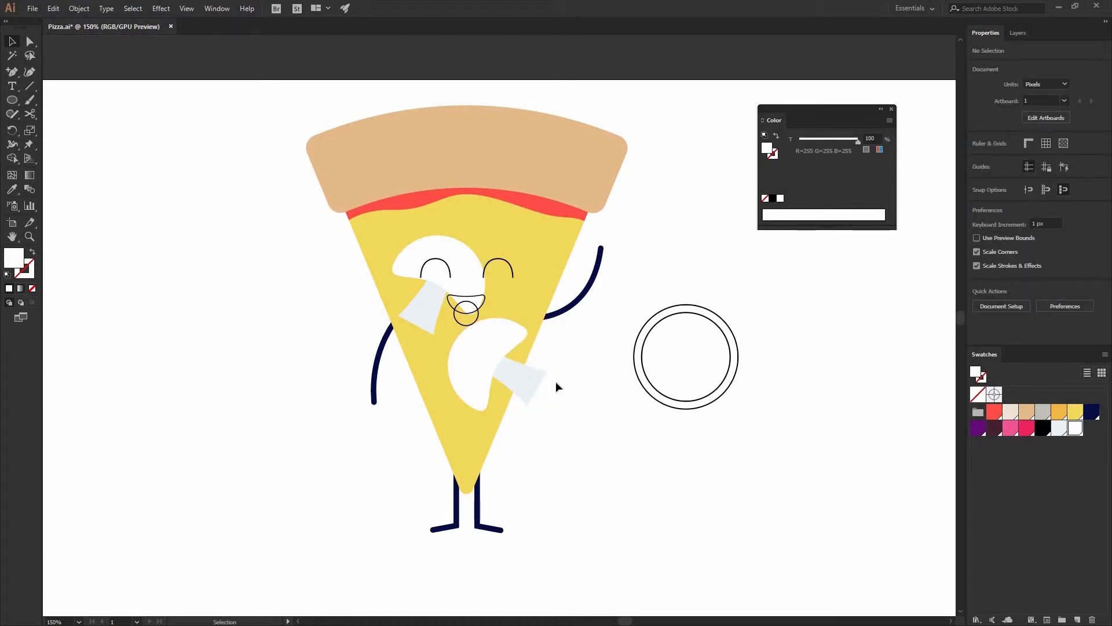
- Turn the mouth's outline into a fill and colour it with the dark maroon swatch (R=68 G=33 B=47)
left_click(422, 276)
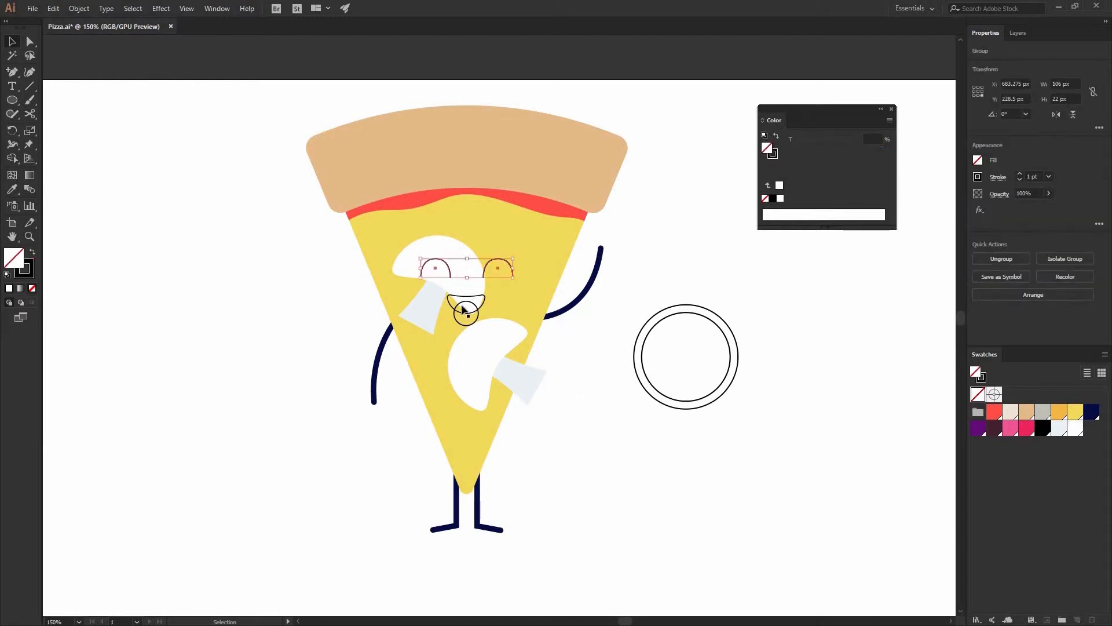
left_click(484, 301)
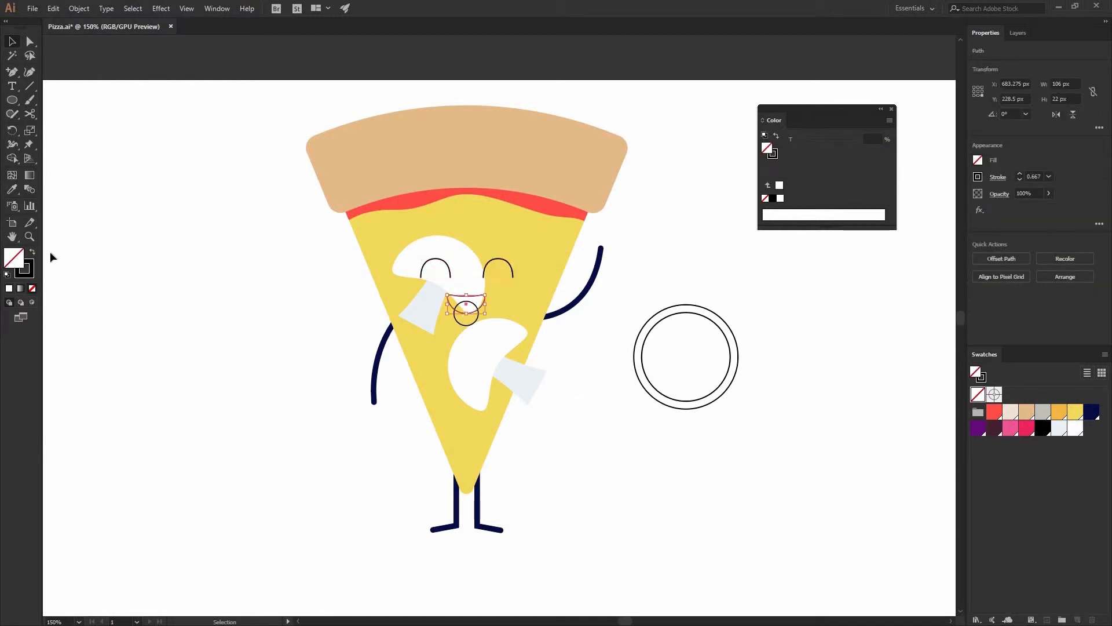
key("shift+x")
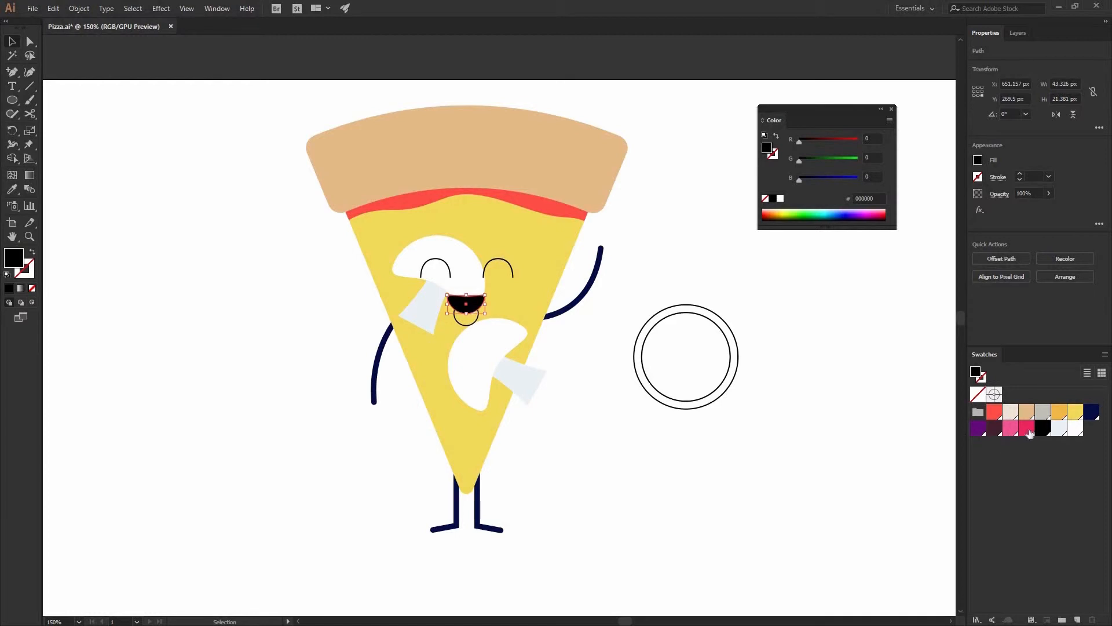
left_click(580, 399)
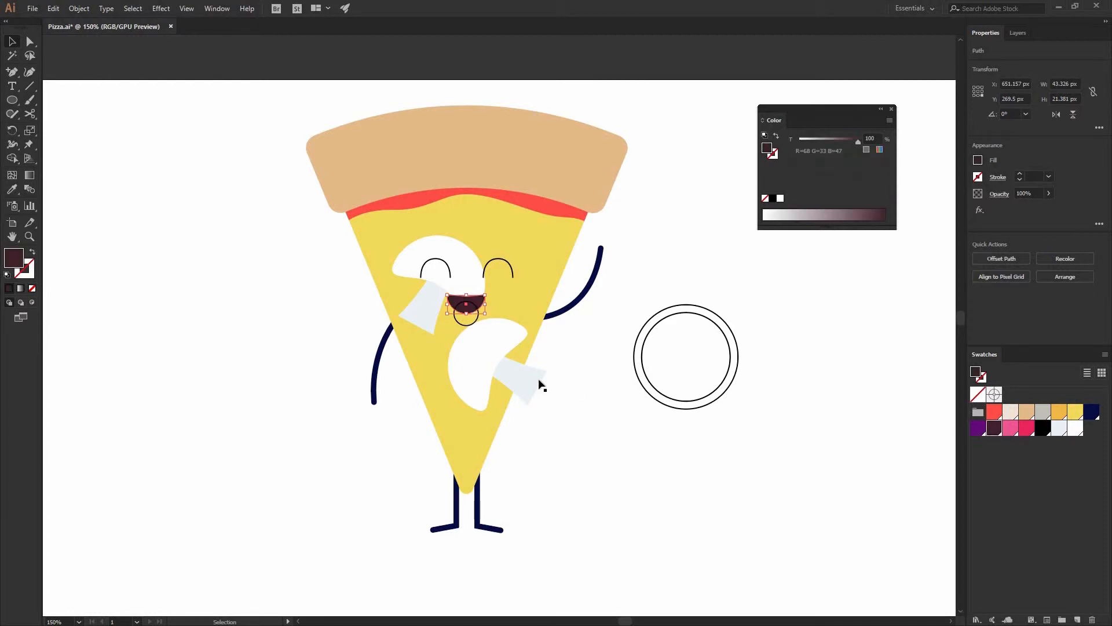
- Fill the small tongue circle below the mouth with the pink swatch (R=239 G=85 B=146) and give it no stroke
left_click(467, 325)
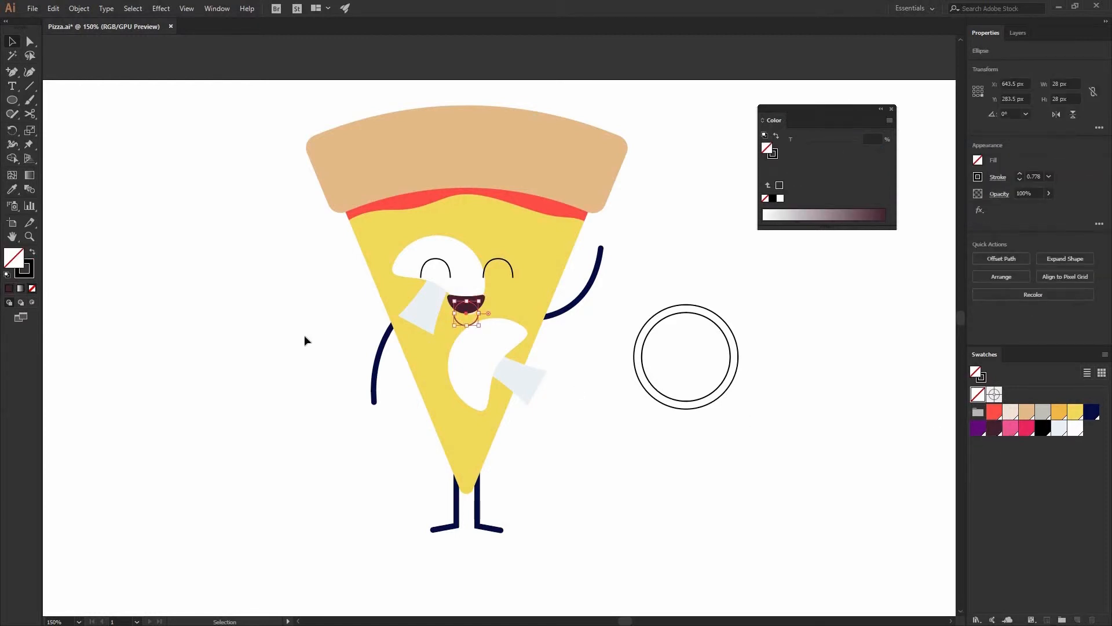
left_click(32, 288)
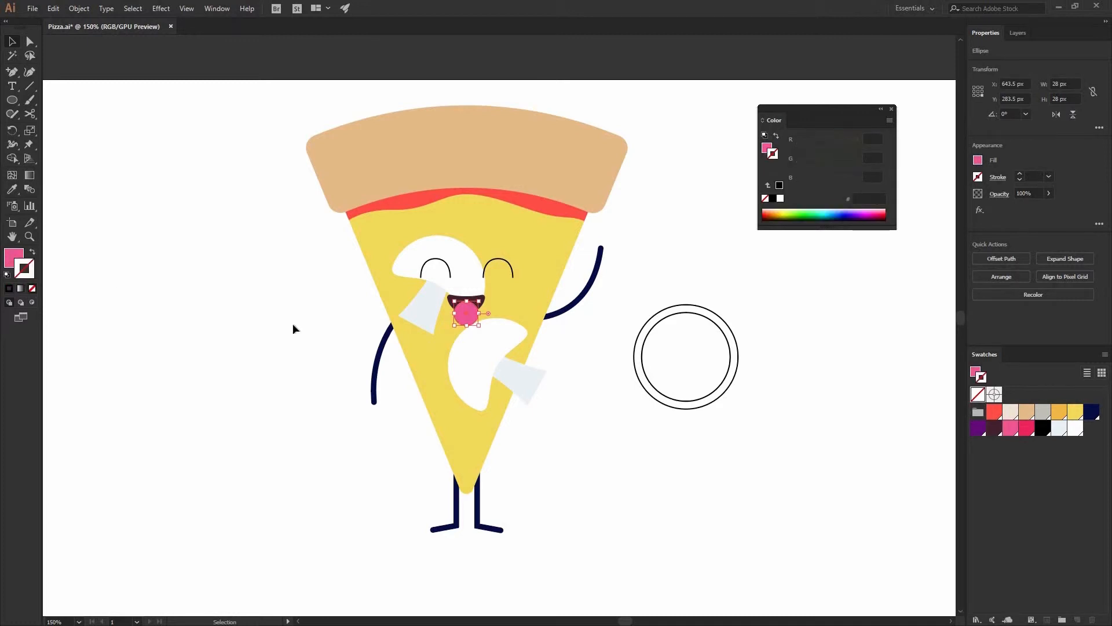
key("ctrl+shift+a")
left_click(464, 313)
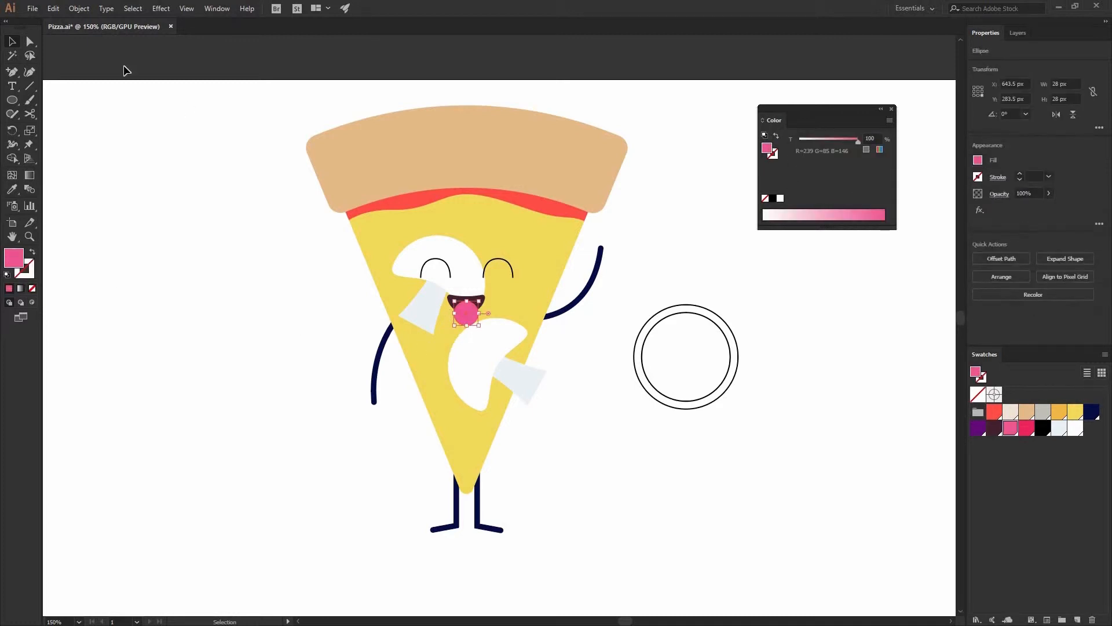
- Cut the pink tongue circle and paste it in place inside the mouth shape using Draw Inside mode
left_click(80, 11)
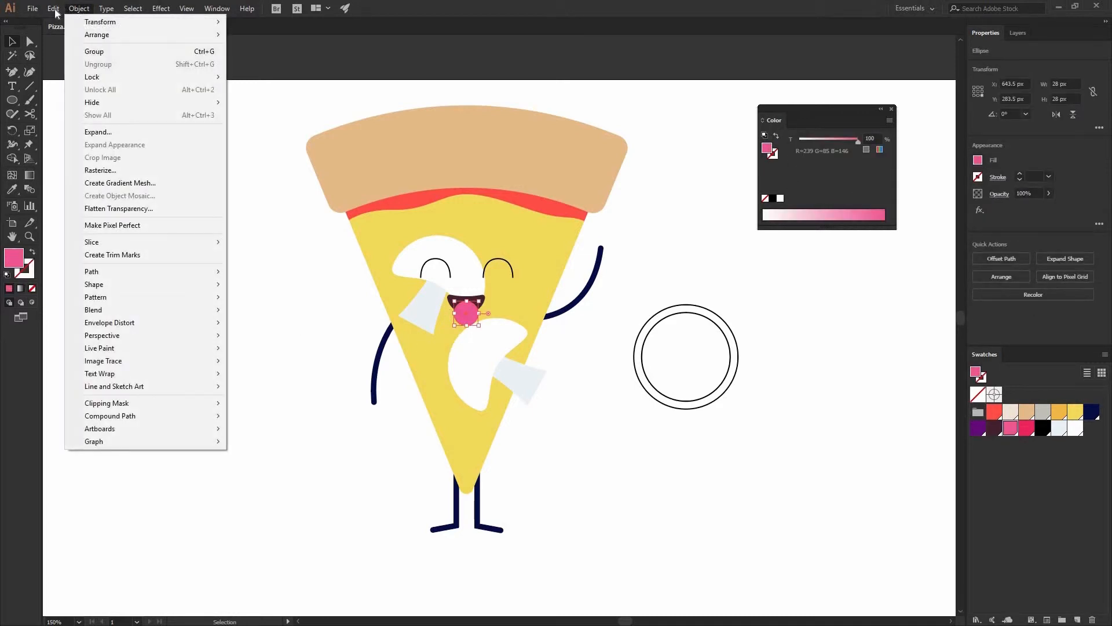
left_click(55, 12)
left_click(92, 54)
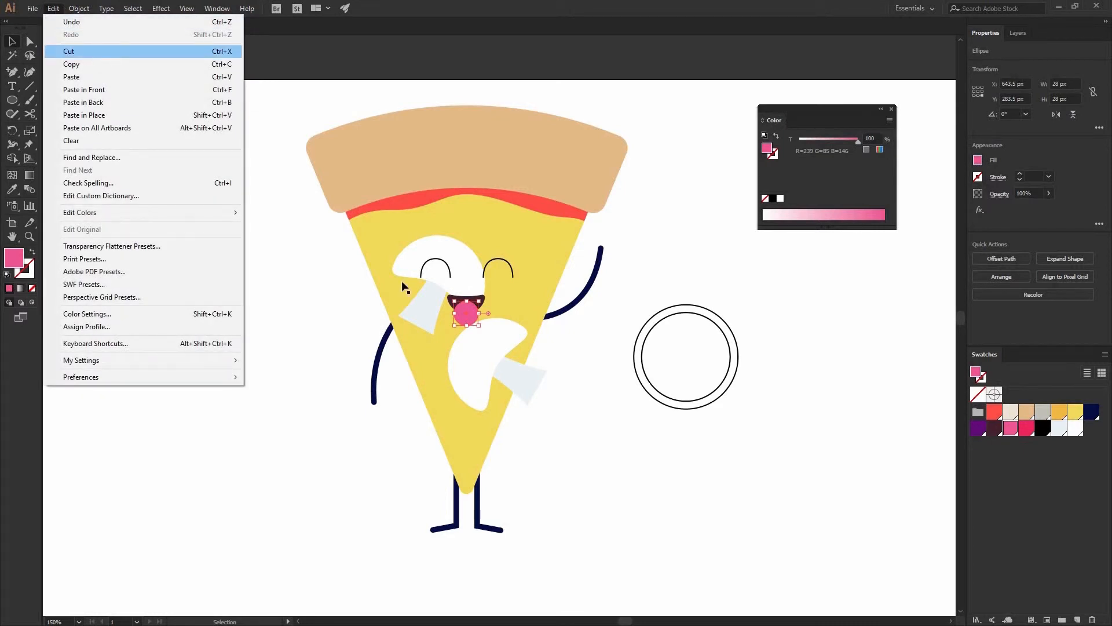
left_click(478, 311)
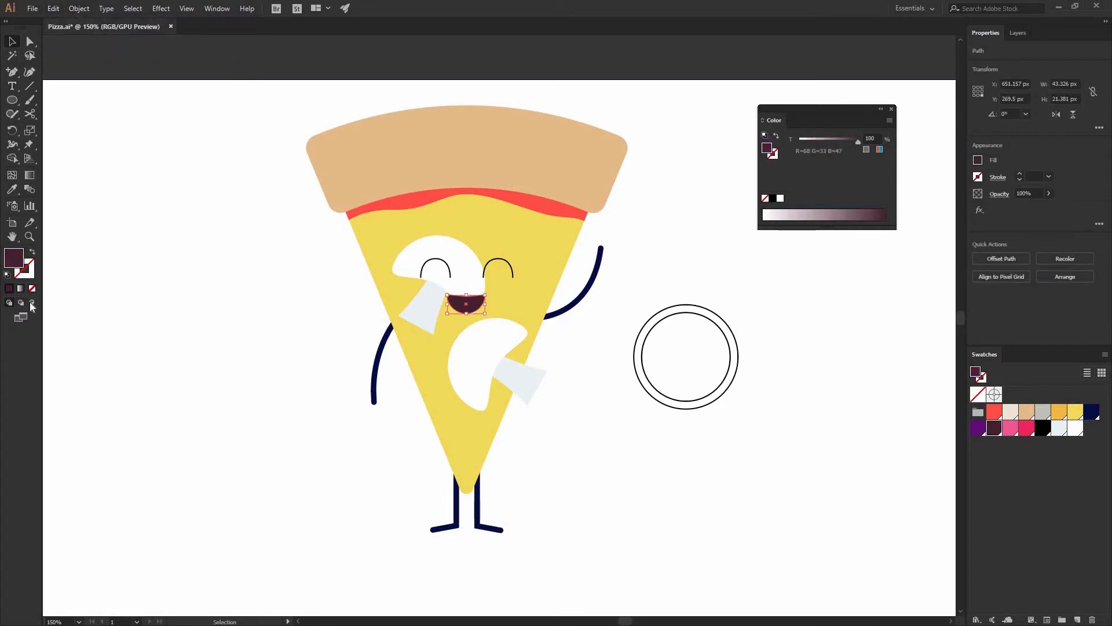
left_click(31, 302)
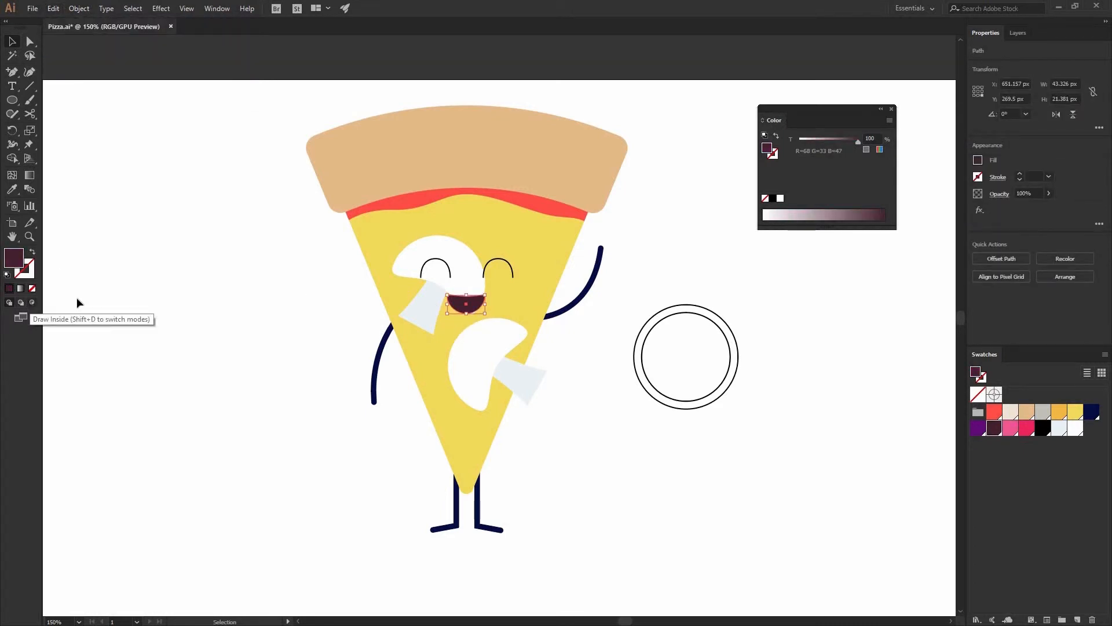
left_click(53, 8)
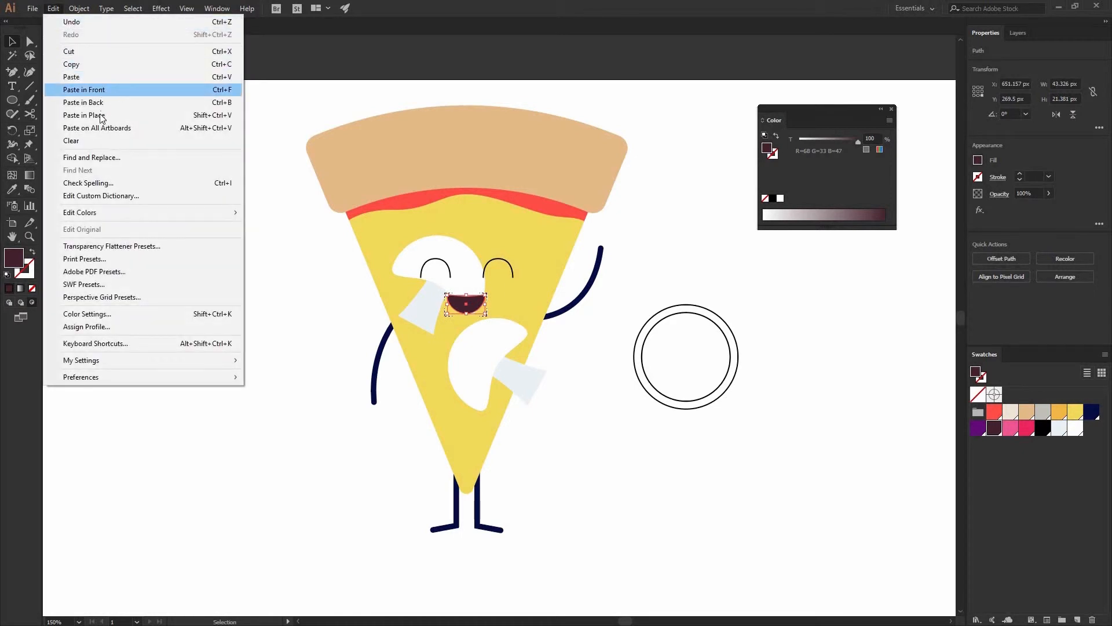
left_click(102, 115)
left_click(221, 258)
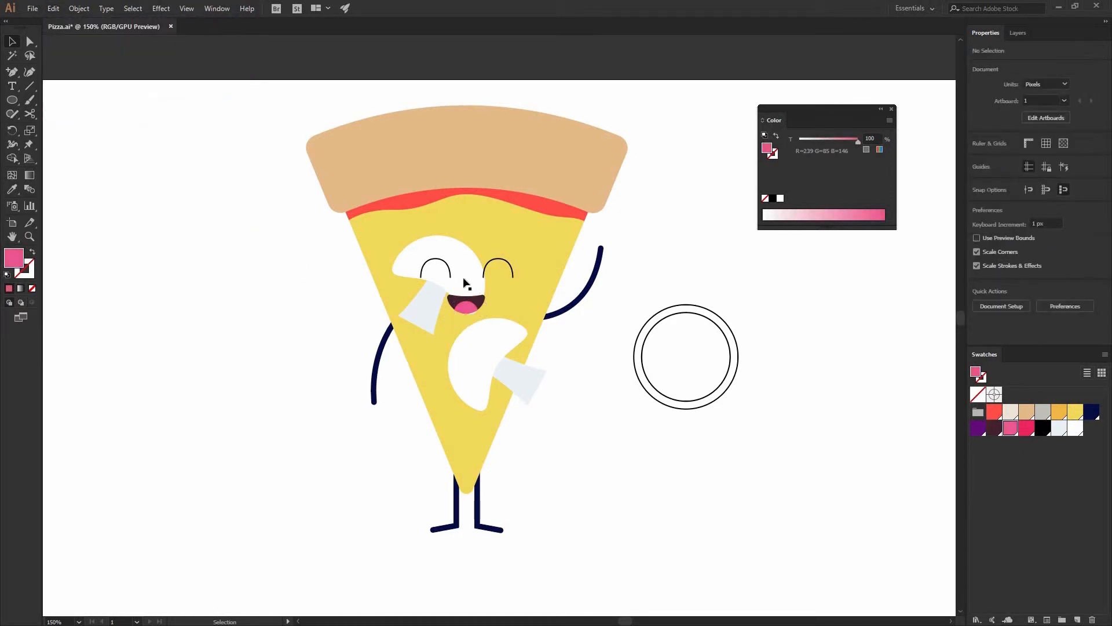
- Shift the upper mushroom slightly up and to the left on the pizza slice
left_click_drag(458, 268, 451, 258)
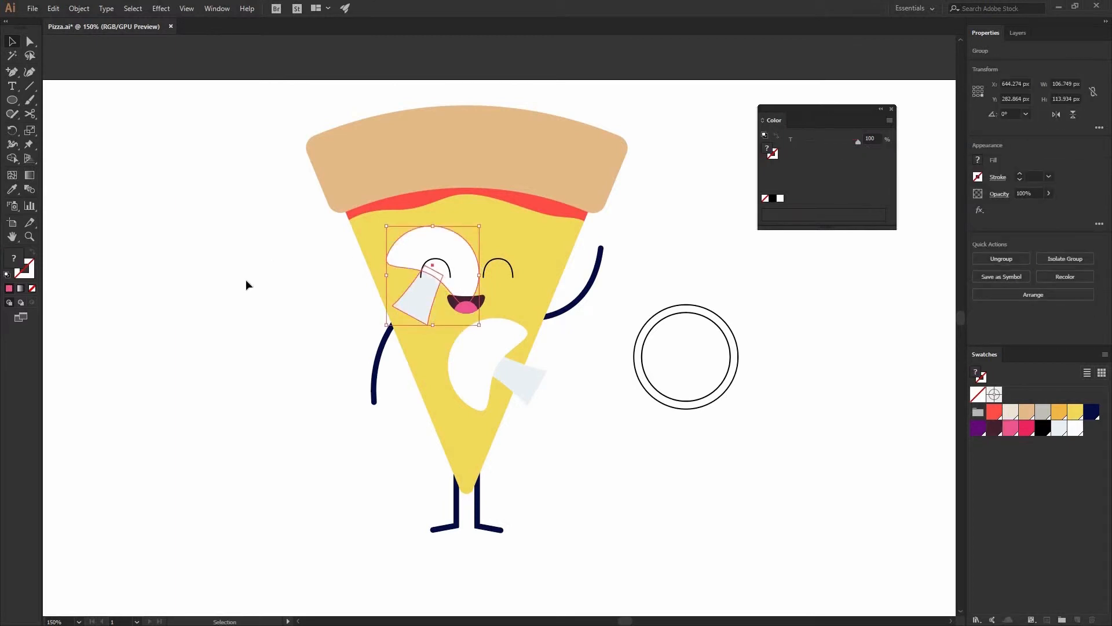
left_click(186, 271)
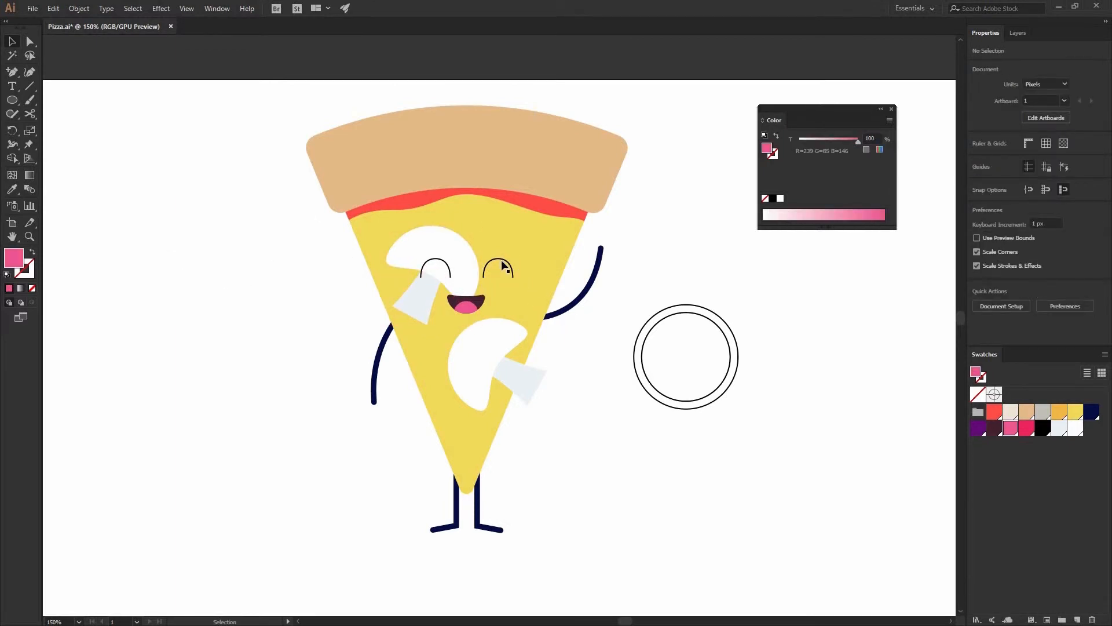
- Draw a flat ellipse about 99 px wide and 8 px high left of the pizza slice and fill it black
left_click(13, 103)
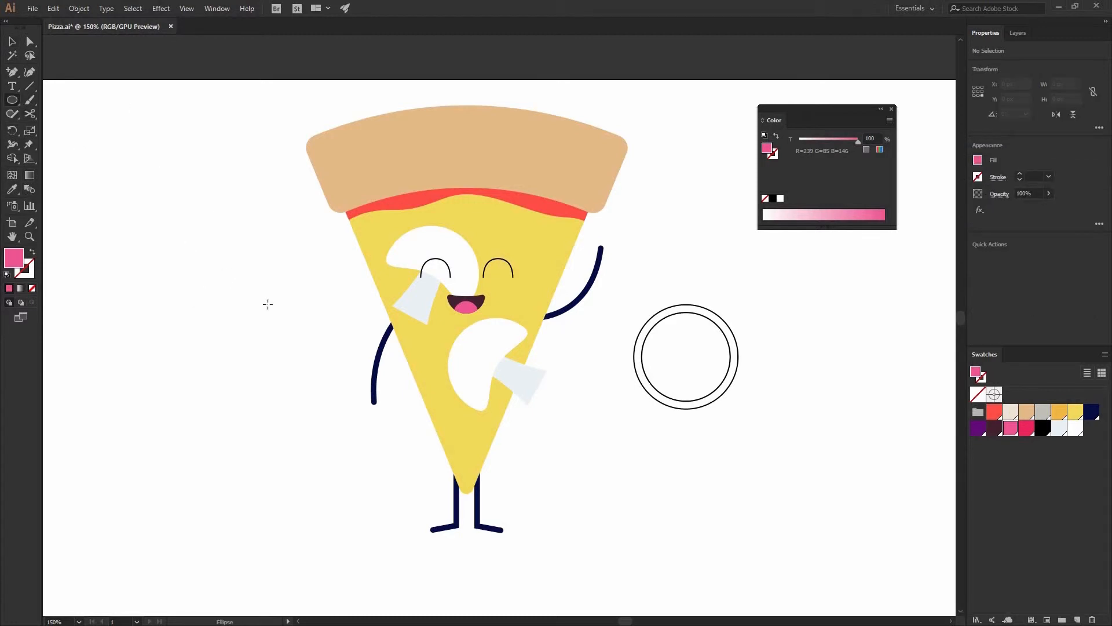
left_click_drag(198, 288, 289, 296)
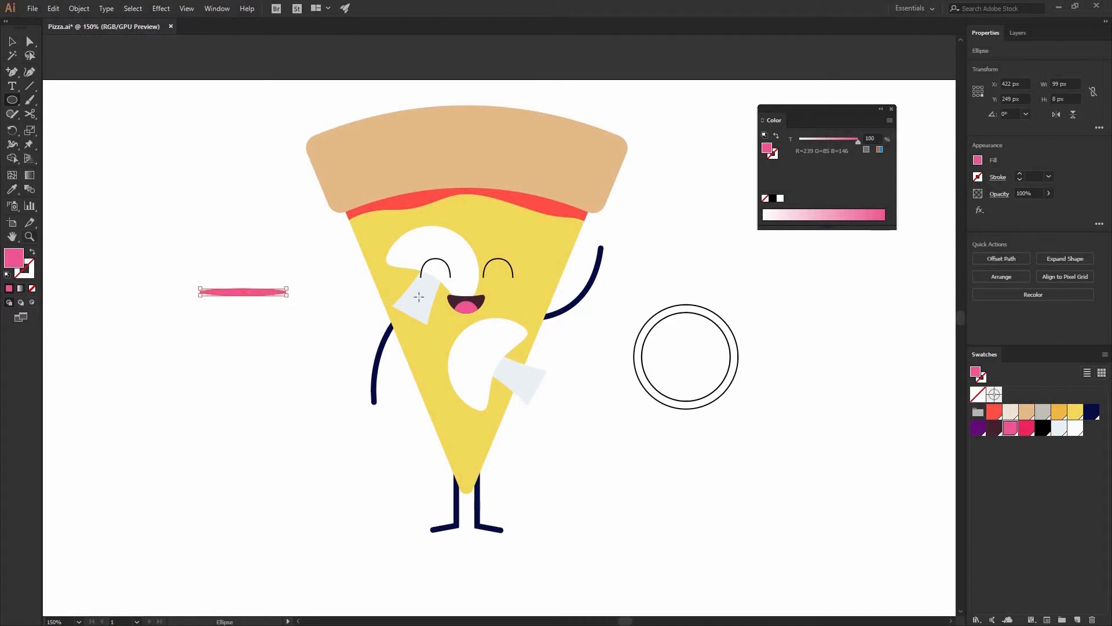
left_click(1043, 428)
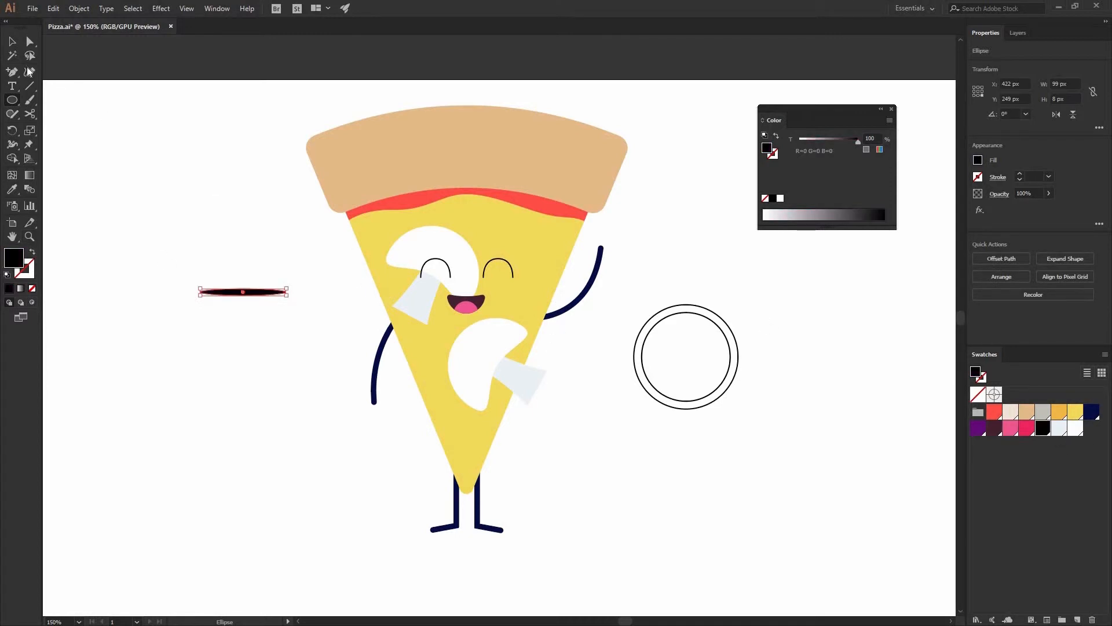
key("v")
left_click(266, 298)
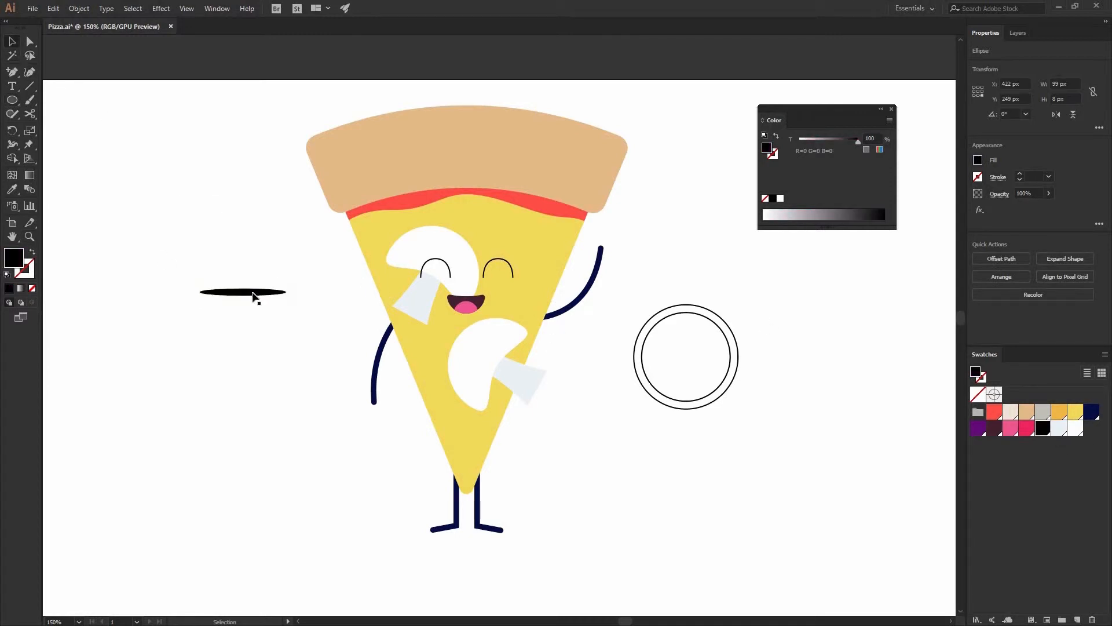
- Stretch and flatten the black ellipse to about 183 px wide and 4 px high
left_click(285, 293)
left_click_drag(342, 317, 313, 310)
left_click(313, 310)
left_click(294, 291)
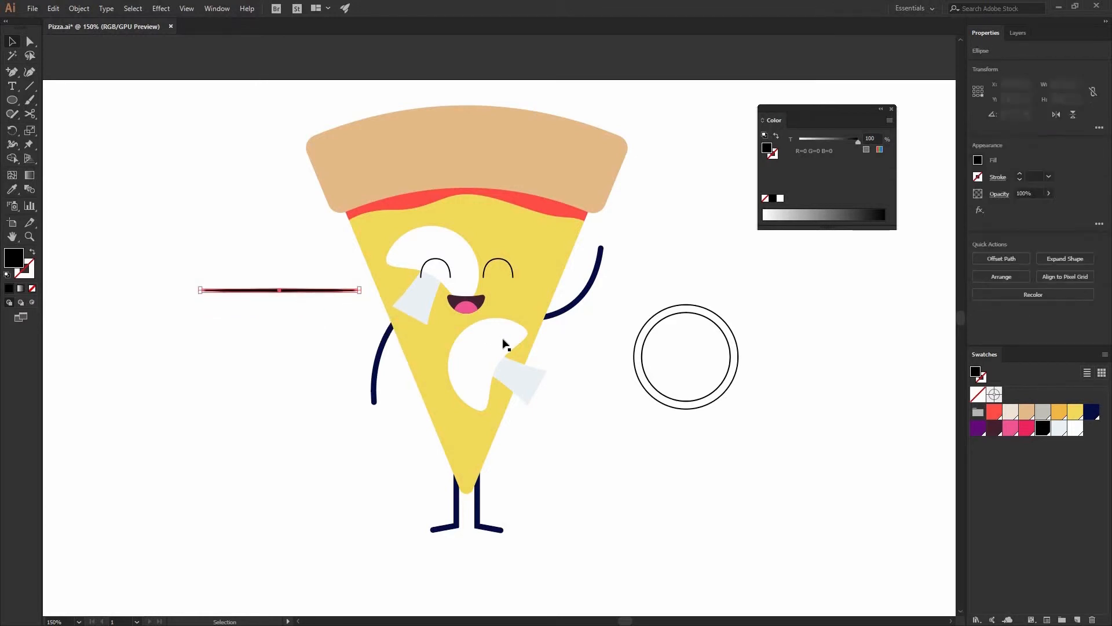
- Create a new art brush from the thin black ellipse with the colorization method set to Tints
key("alt+w")
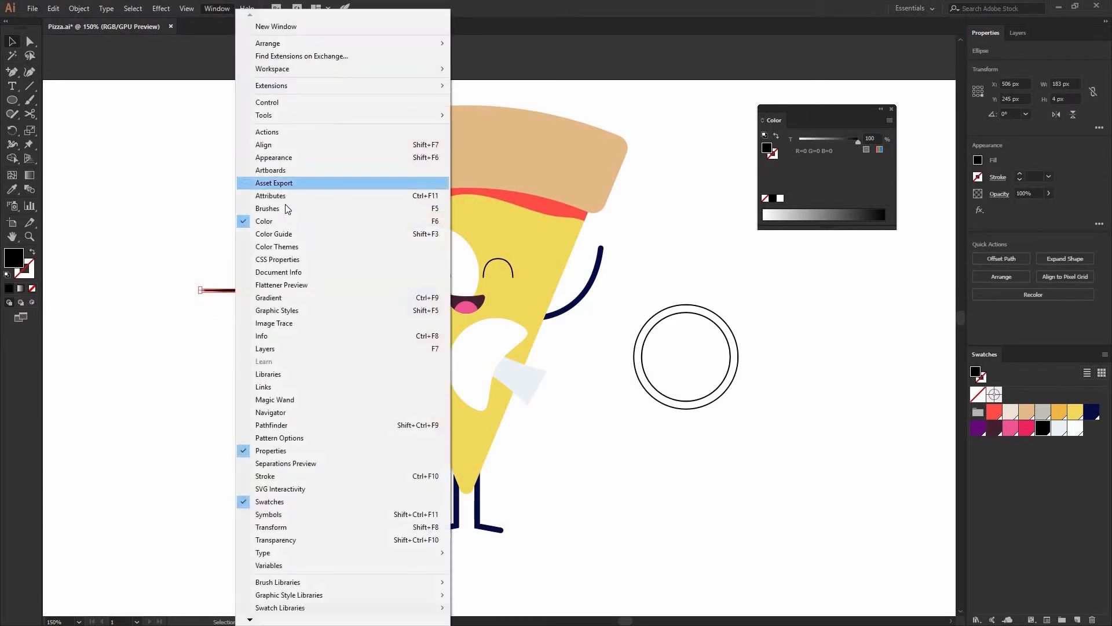
left_click(288, 213)
mouse_move(317, 296)
left_mouse_down()
mouse_move(708, 264)
mouse_move(790, 174)
left_mouse_up()
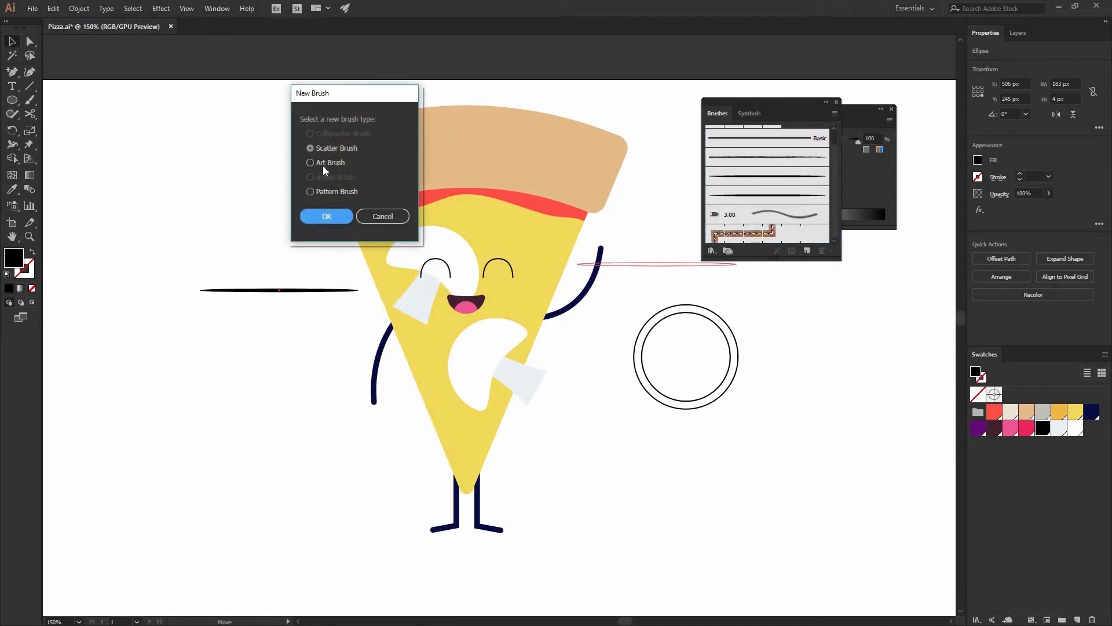
left_click(329, 162)
left_click(326, 217)
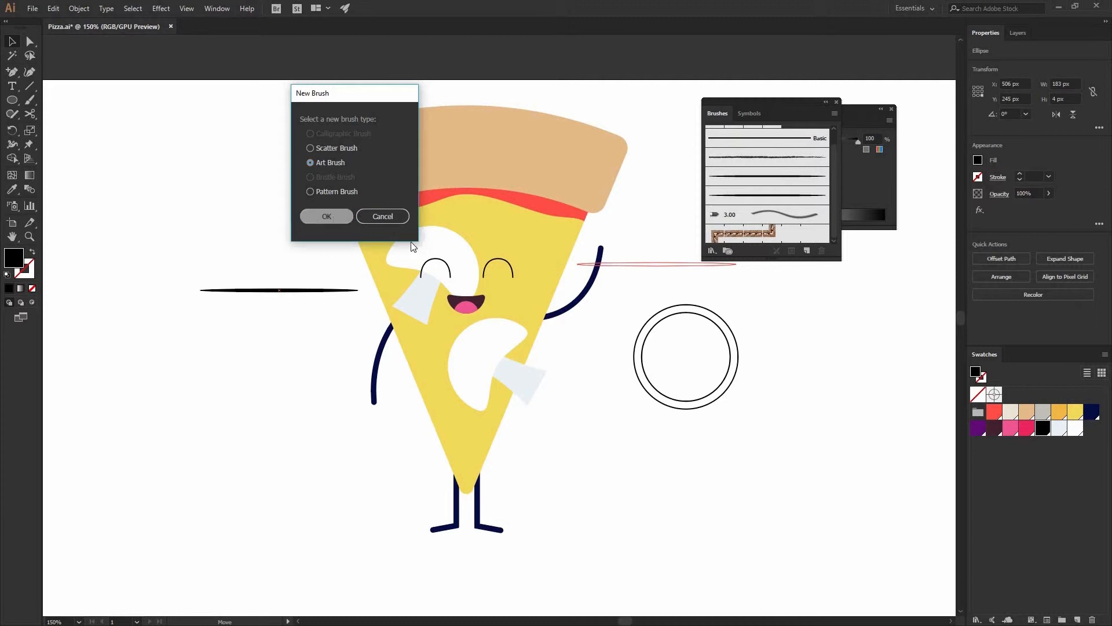
left_click(597, 335)
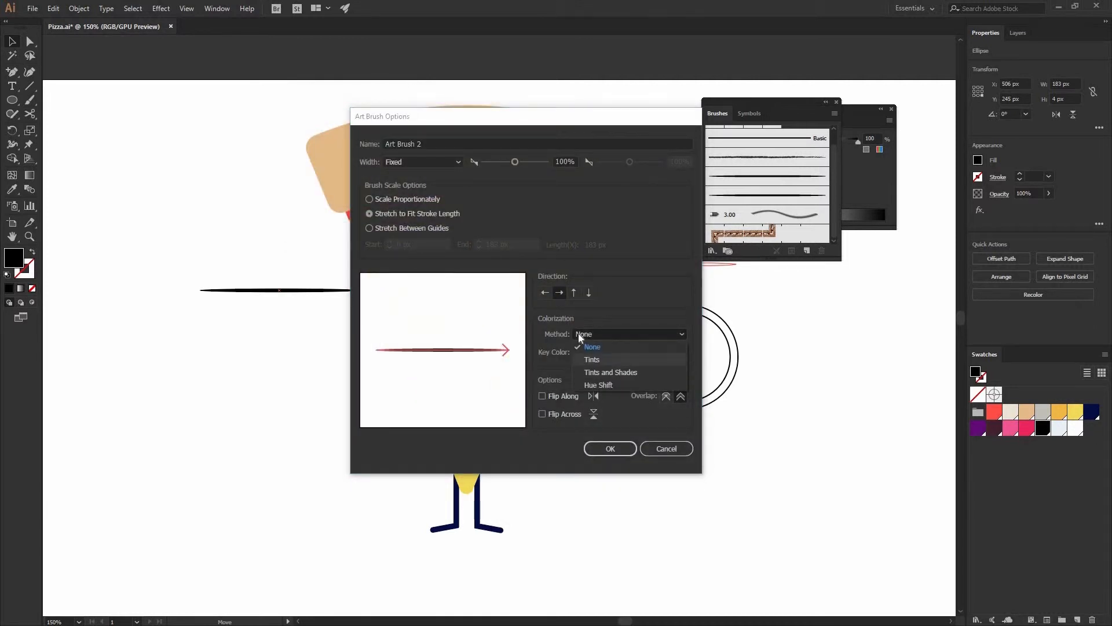
left_click(580, 359)
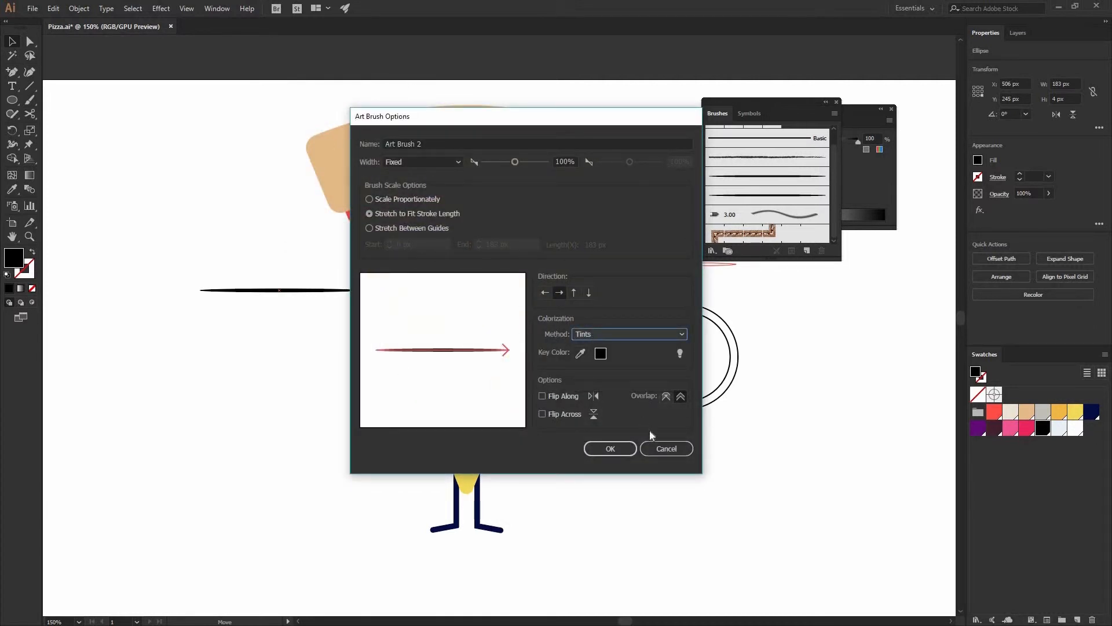
left_click(613, 450)
- Apply the new tapered art brush to the strokes of the two grouped eyes
left_click(513, 268)
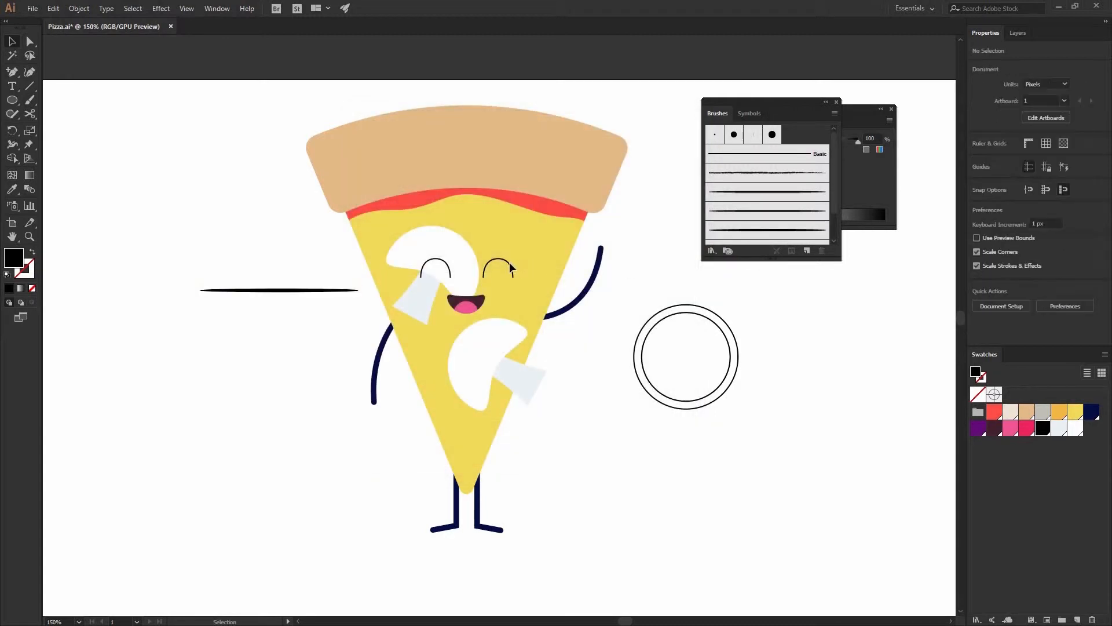
key("shift+x")
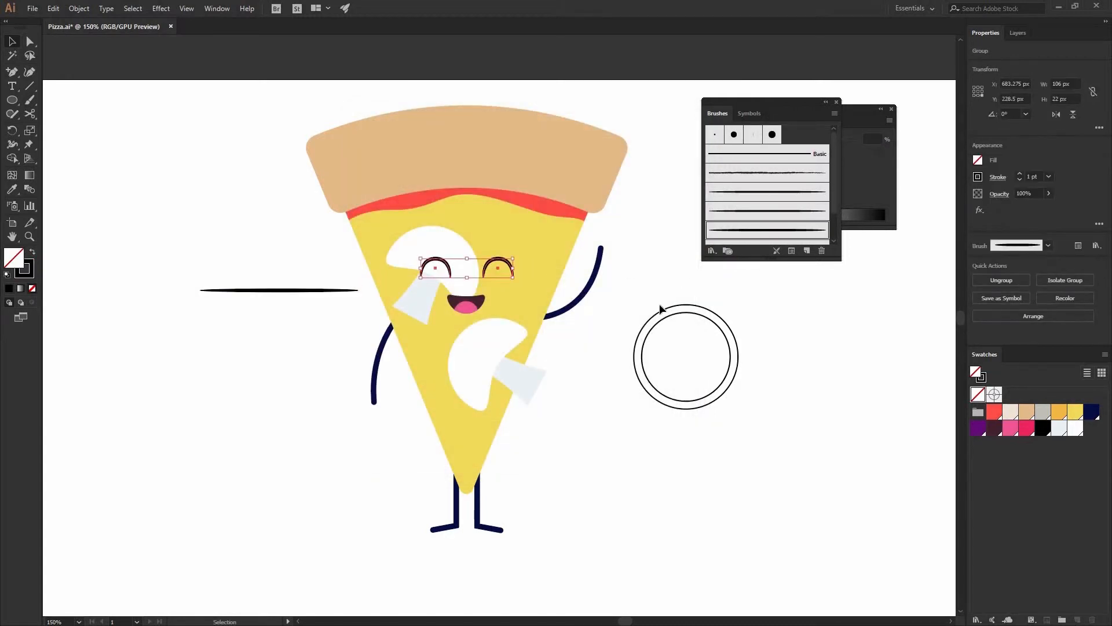
left_click(629, 317)
- Increase the stroke weight of the two eyes to 2 pt
left_click(504, 264)
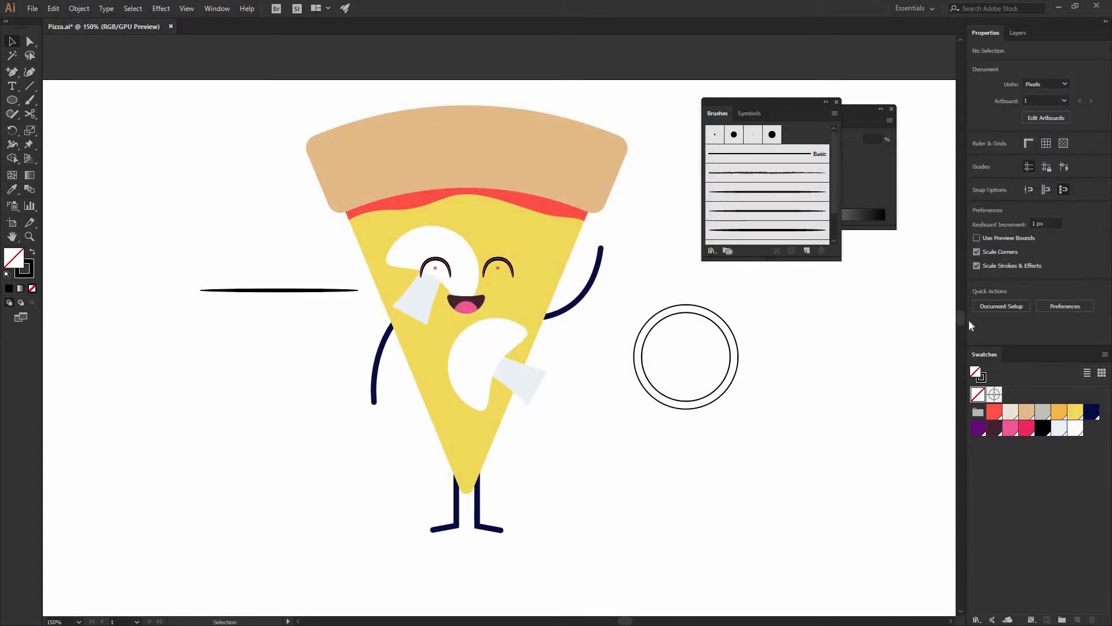
left_click(1049, 177)
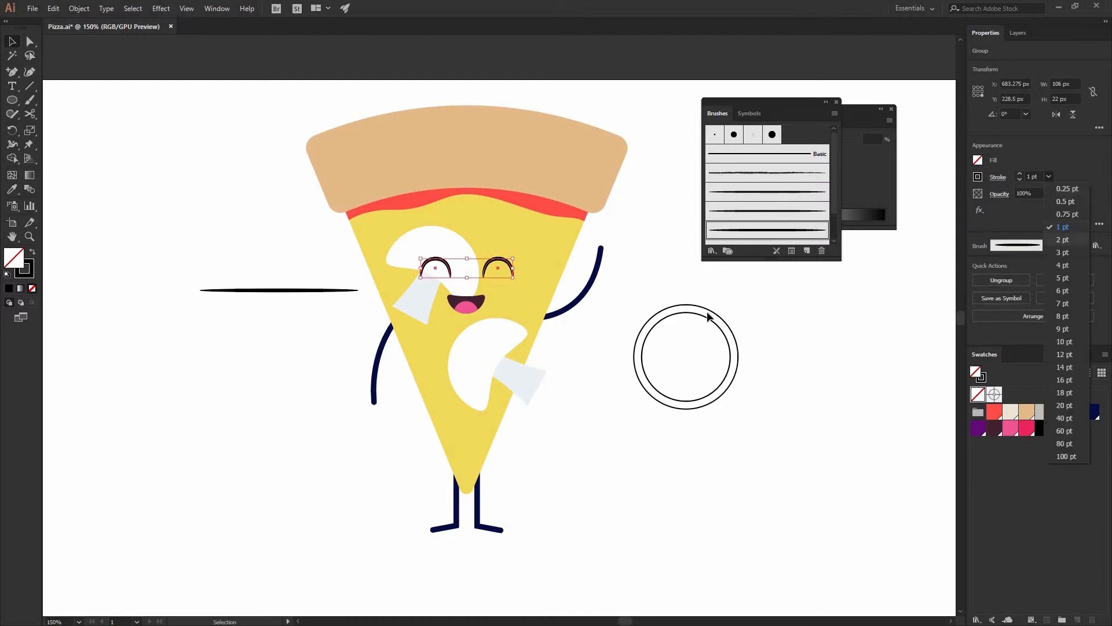
left_click(655, 307)
left_click(656, 305)
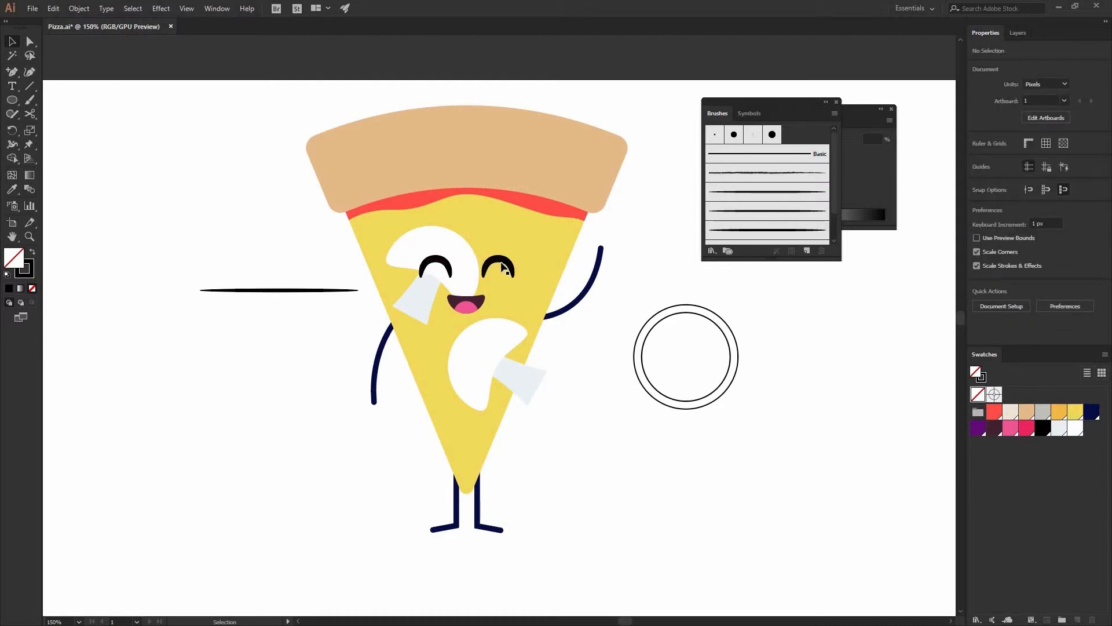
key("ctrl+plus")
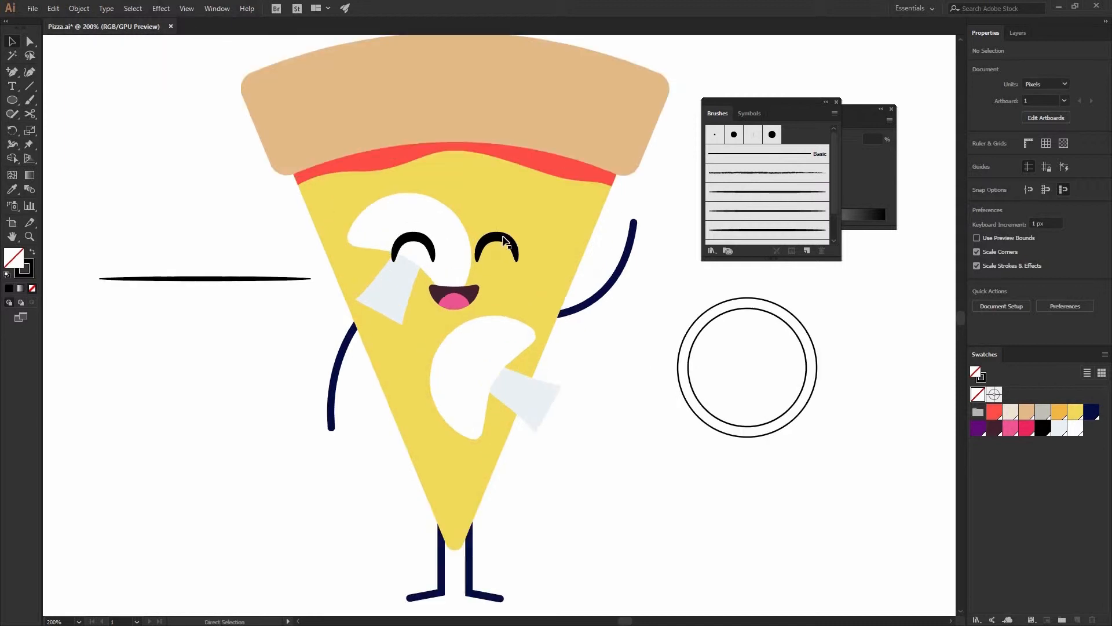
- Isolate the eye group and move the right-hand eye outward, away from the other eye
left_click(503, 243)
double_click(503, 244)
left_click_drag(518, 243, 541, 258)
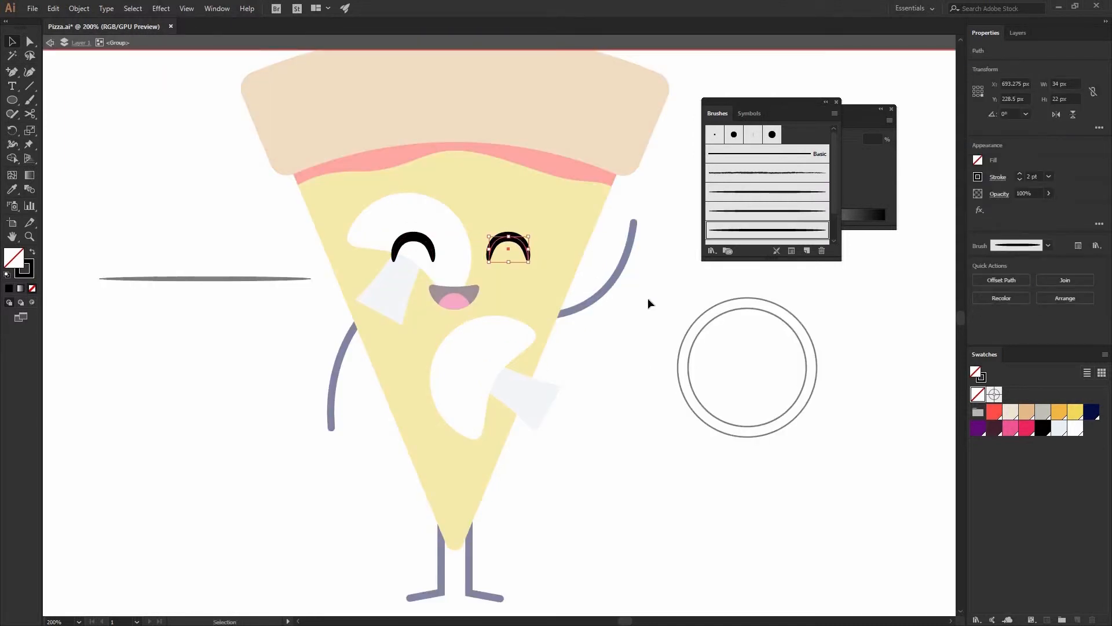
- Set the stroke weight of both eyes to 1.5 pt
key("ctrl+a")
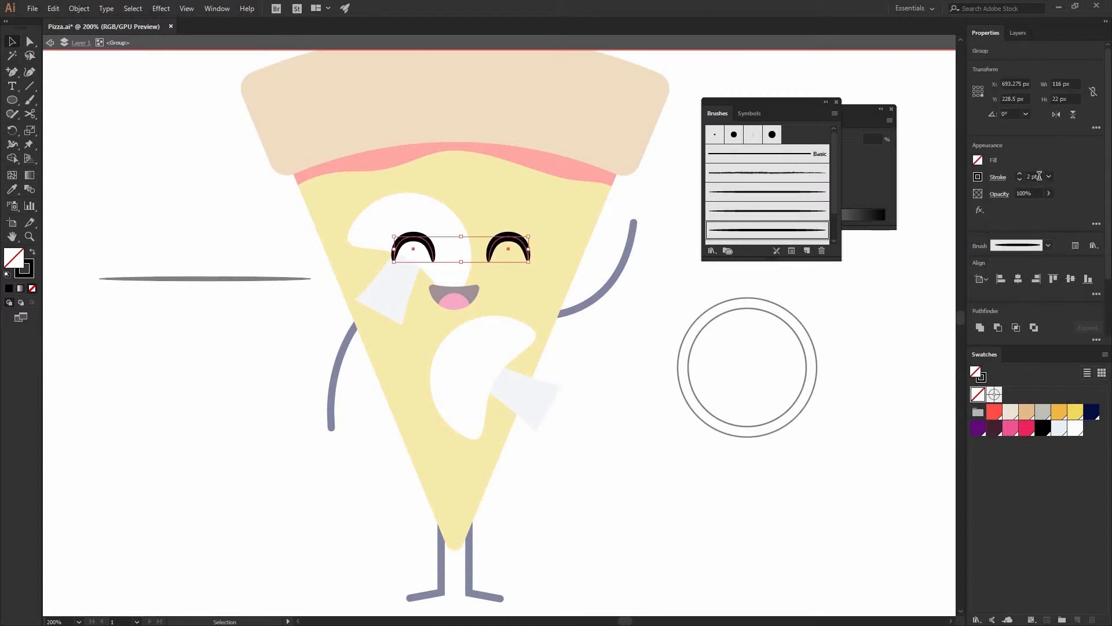
left_click(1033, 177)
type("1.5")
key("Return")
left_click(602, 312)
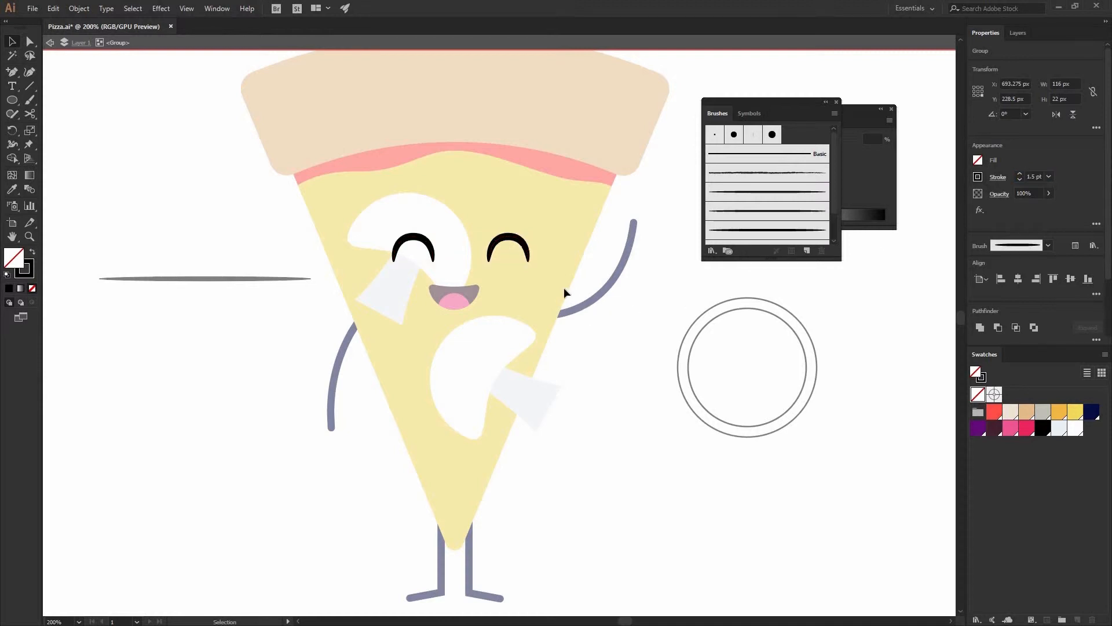
- Recolour the strokes of both eyes with the dark navy swatch and leave the group's isolation mode
key("ctrl+a")
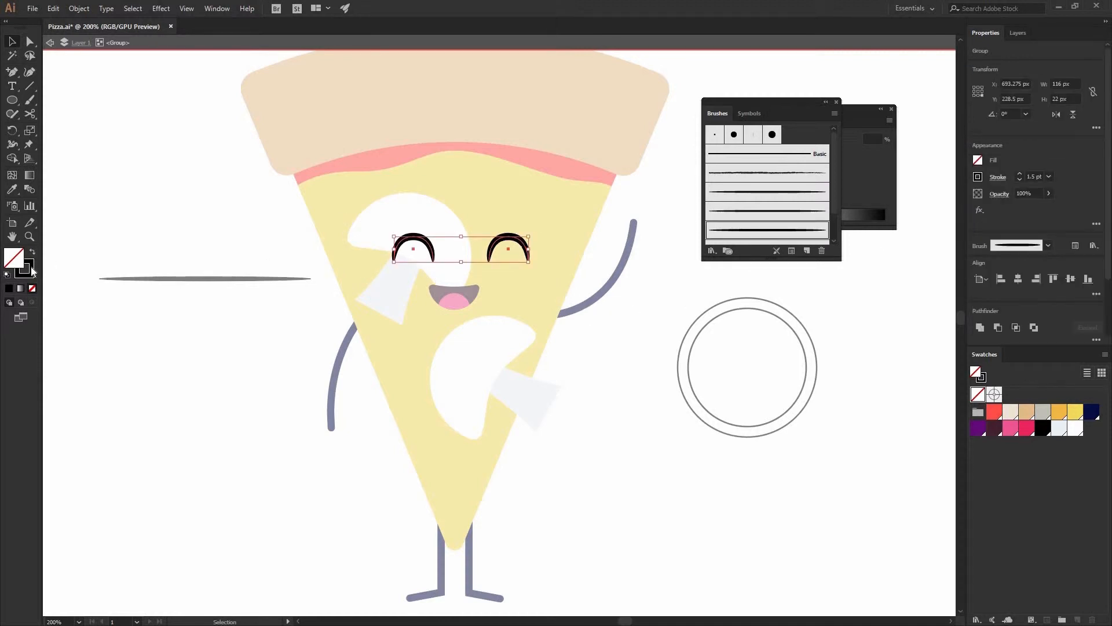
key("x")
left_click(1091, 412)
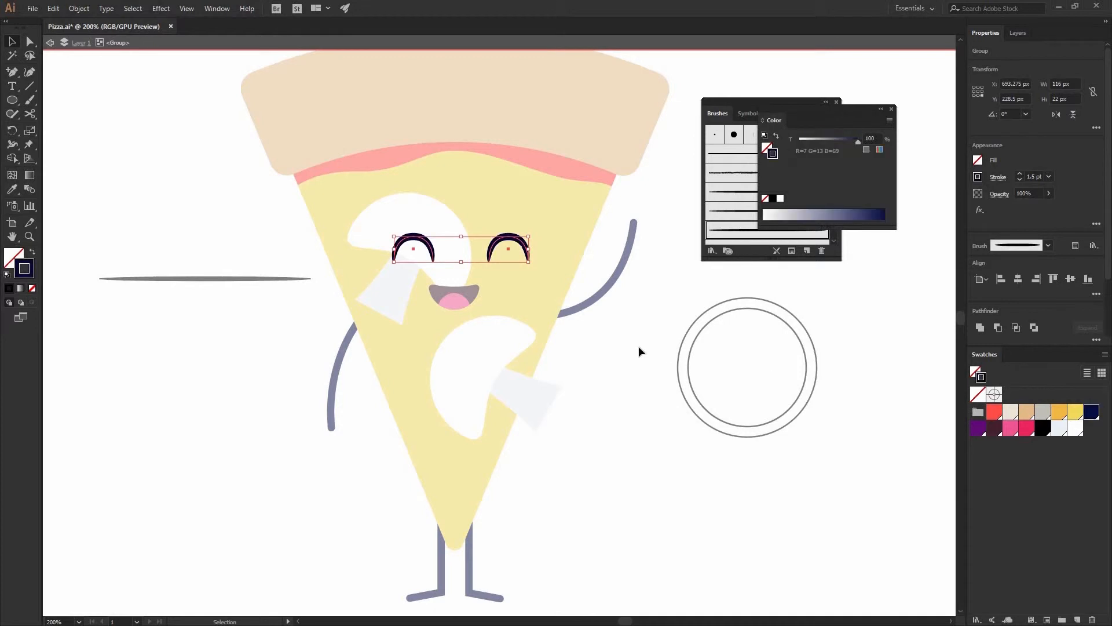
left_click(613, 332)
key("Escape")
- Centre the eye group horizontally on the yellow cheese slice
left_click(525, 244)
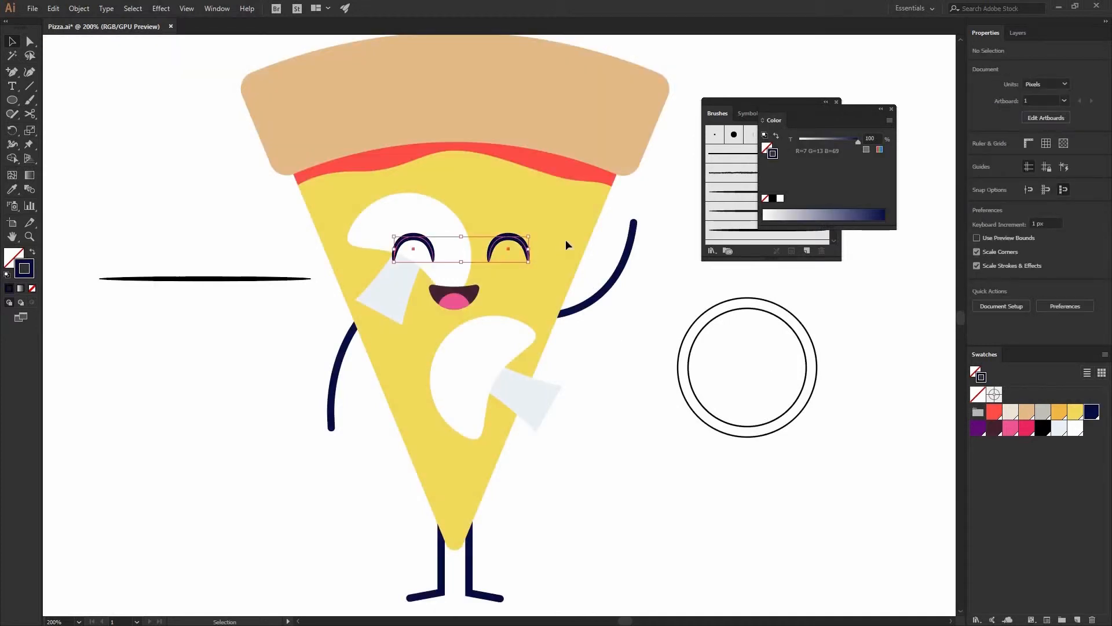
left_click(565, 239, "shift")
left_click(1018, 279)
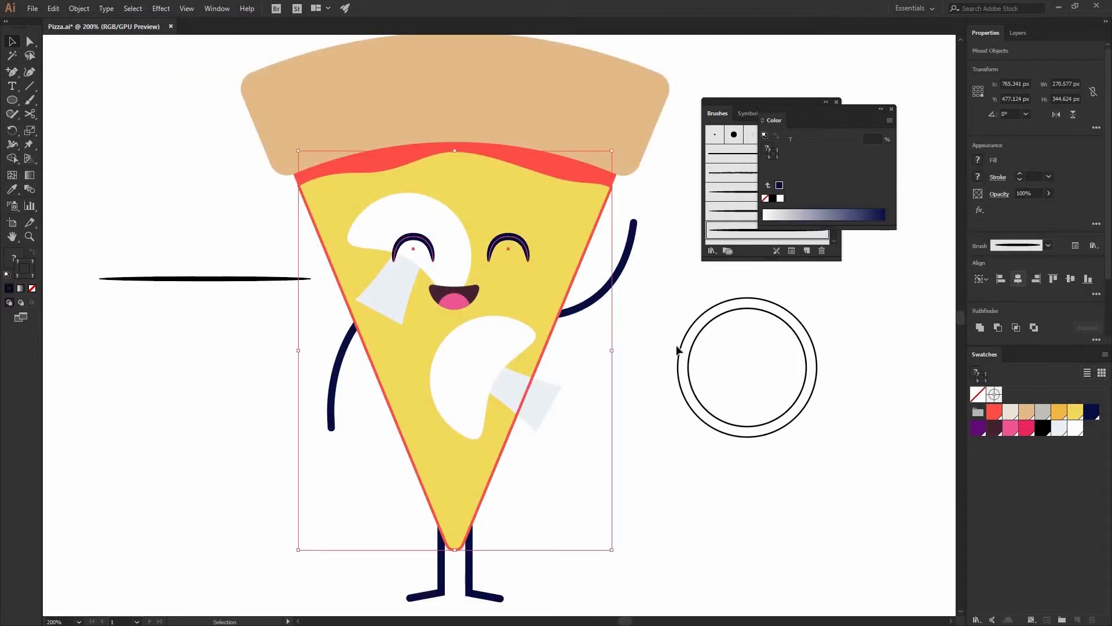
left_click(641, 347)
- Move the mouth straight up so it sits closer to the eyes
left_click(462, 300)
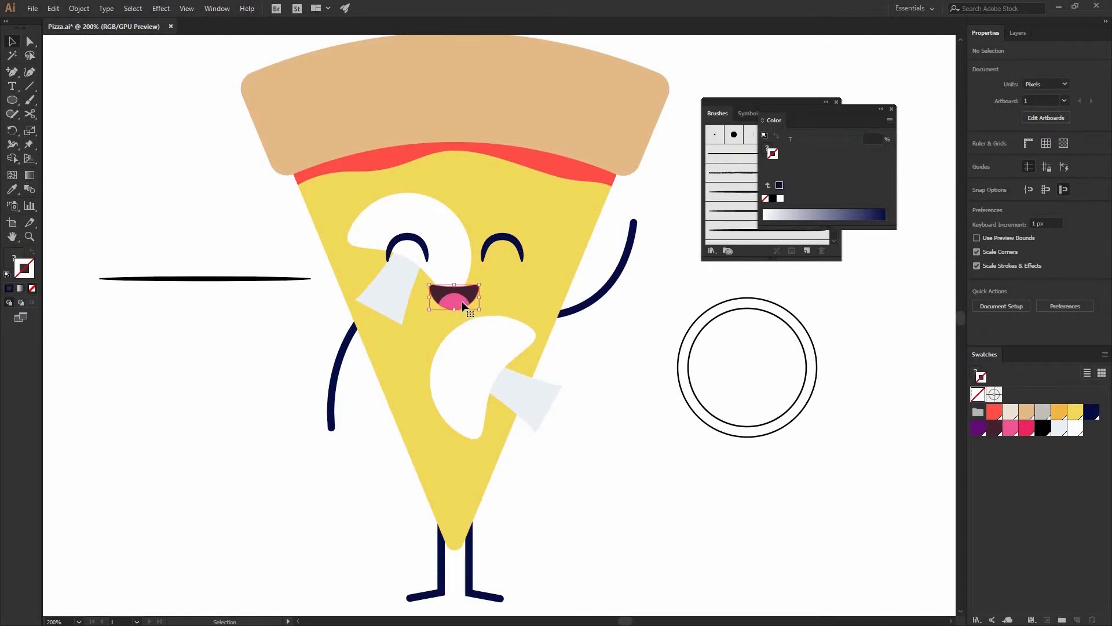
left_click_drag(463, 300, 463, 289)
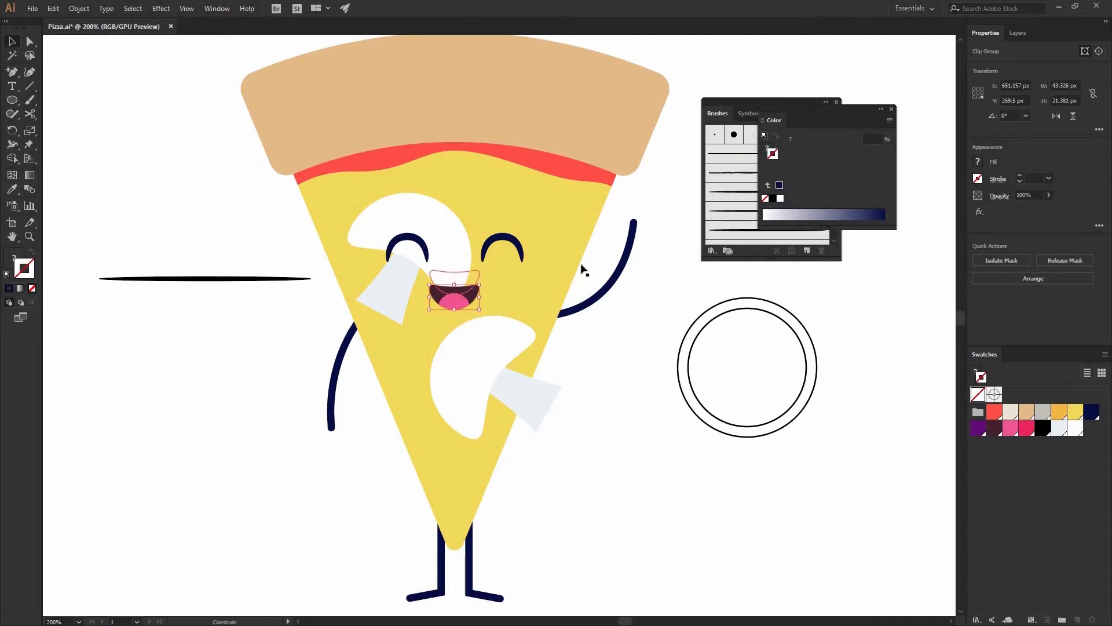
left_click(597, 298)
- Nudge the upper mushroom slightly upward and reposition the lower mushroom a little lower on the slice
left_click_drag(442, 215, 447, 225)
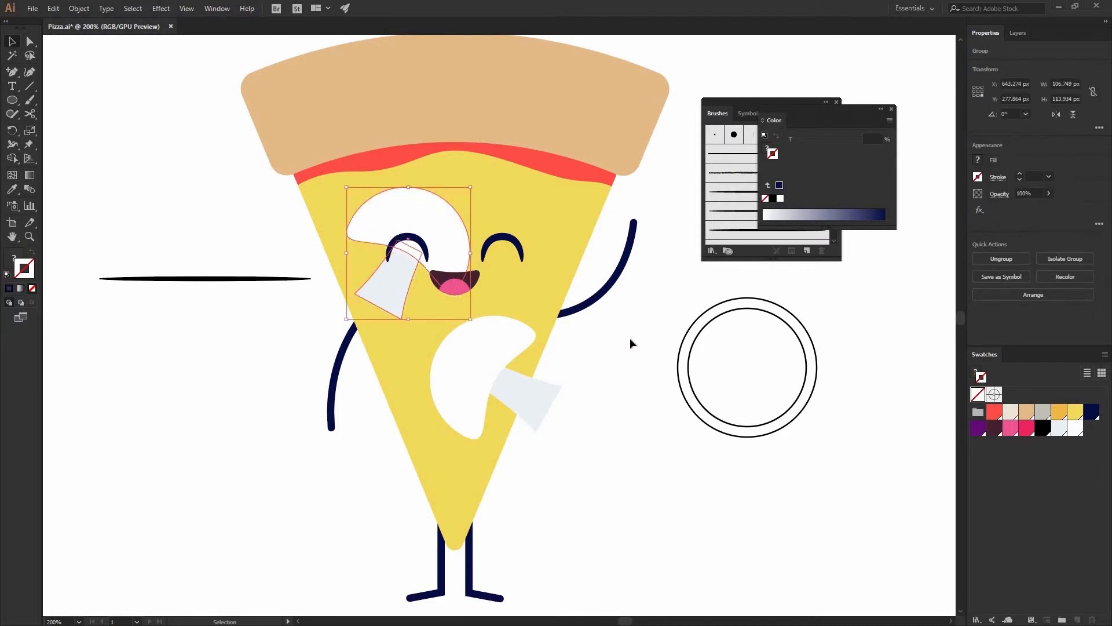
left_click_drag(589, 311, 575, 266)
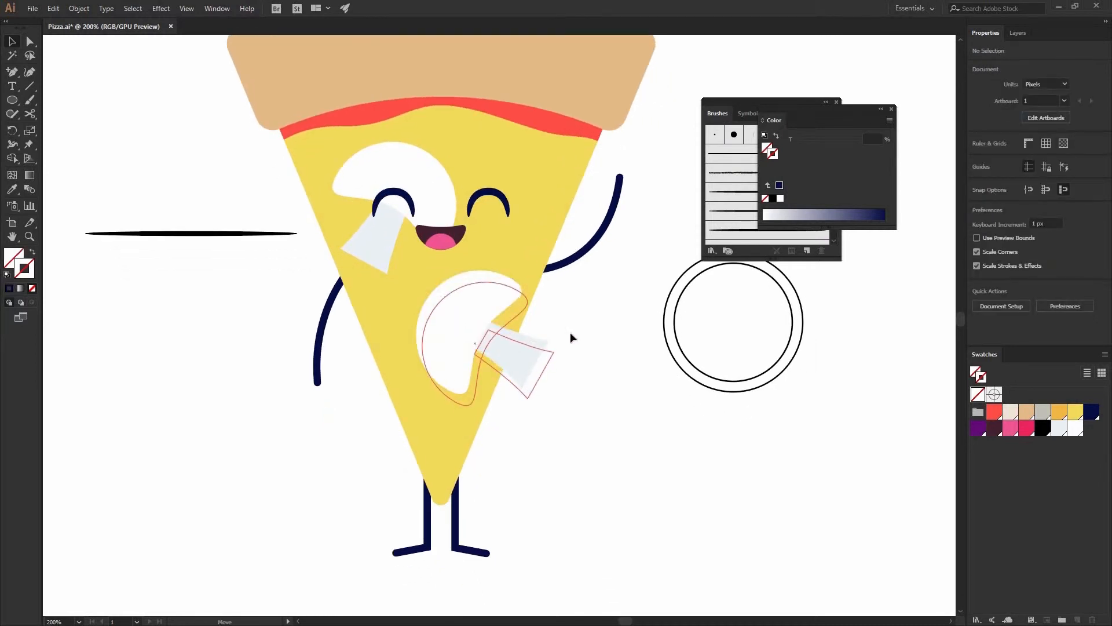
left_click(458, 333)
left_click(579, 329)
- Fill both concentric circles beside the pizza with the crimson swatch and remove their strokes
left_click_drag(762, 272, 755, 319)
left_click(760, 316)
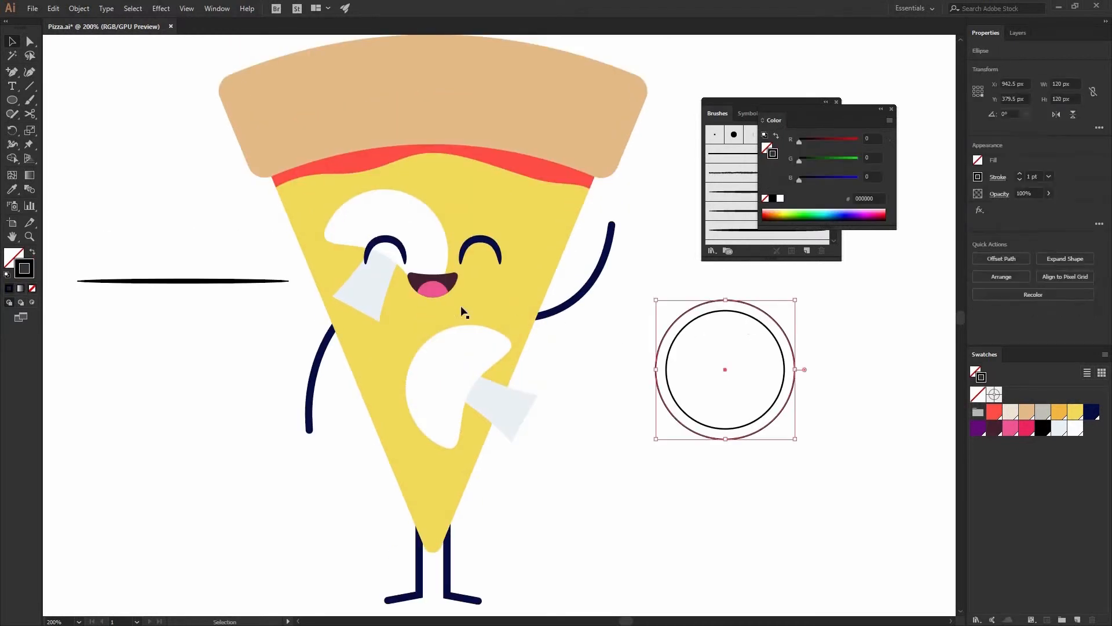
key("shift+x")
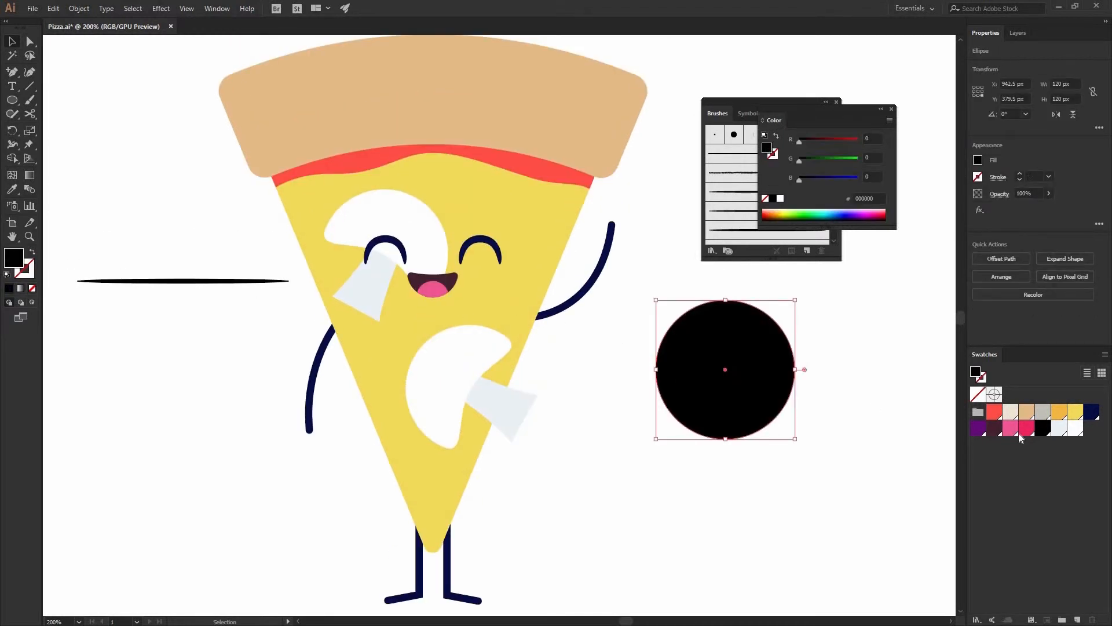
left_click(1020, 429)
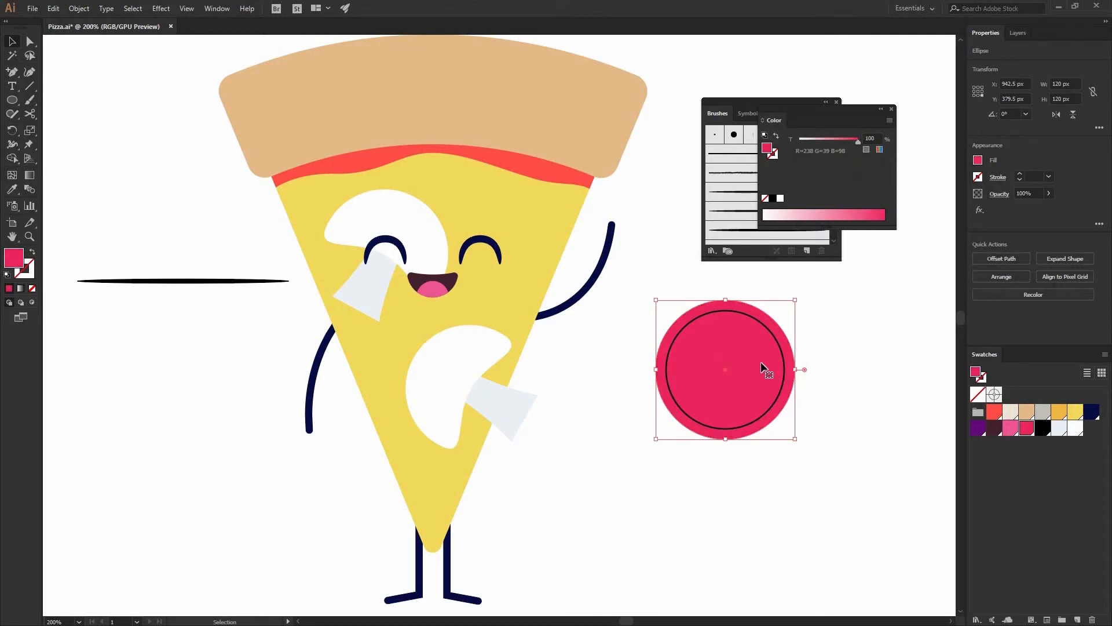
left_click(780, 343)
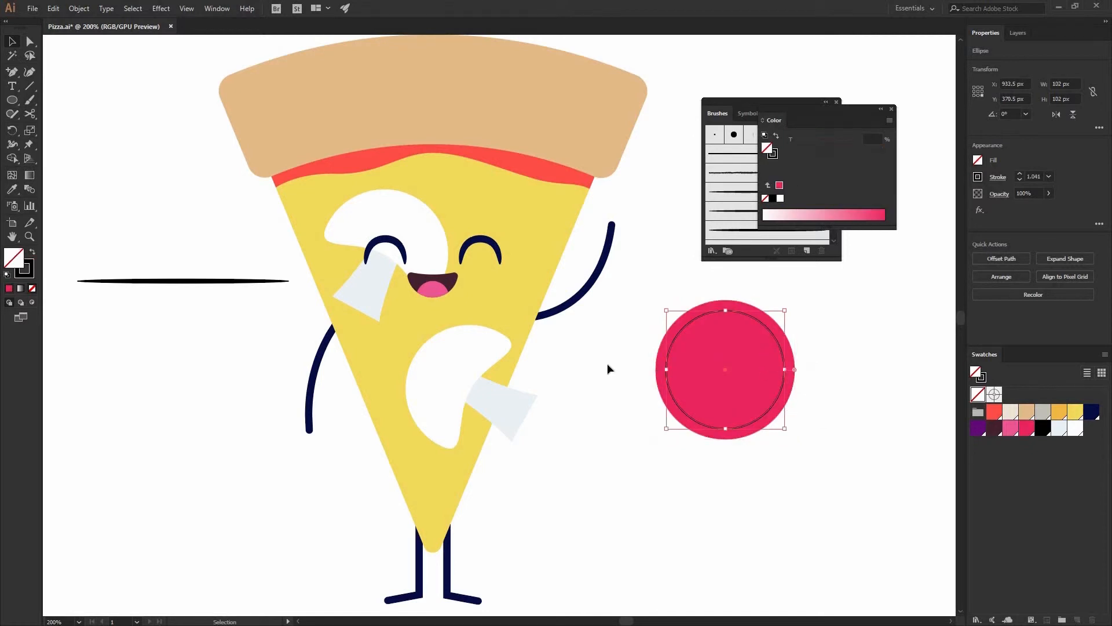
key("comma")
left_click(33, 288)
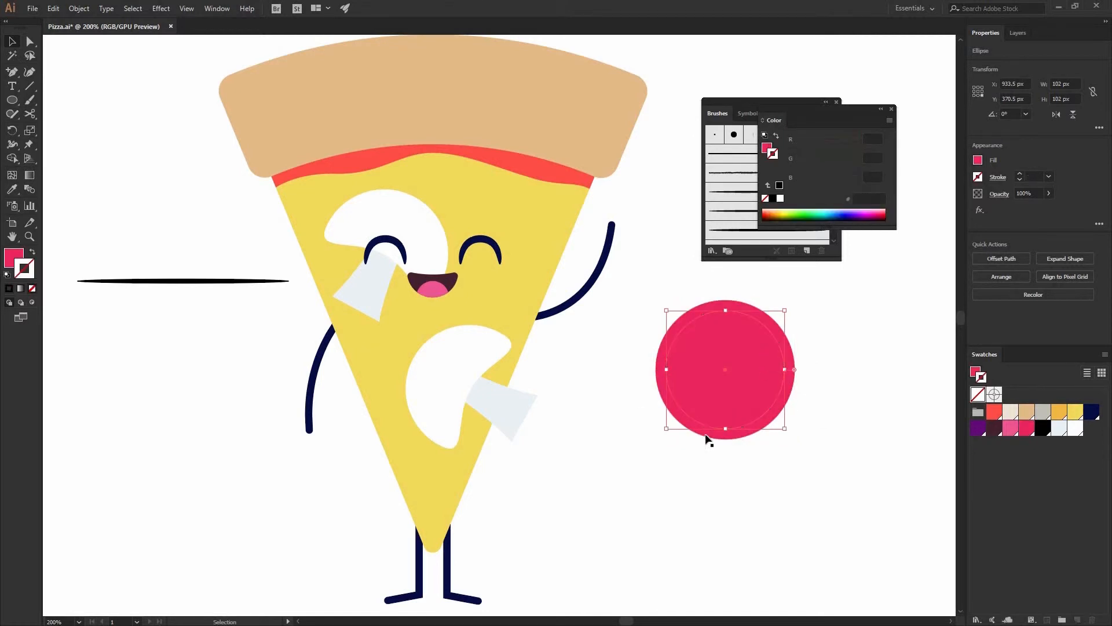
- Change the fill of the outer 120 px circle to the lighter pink swatch, without a stroke
left_click(708, 429)
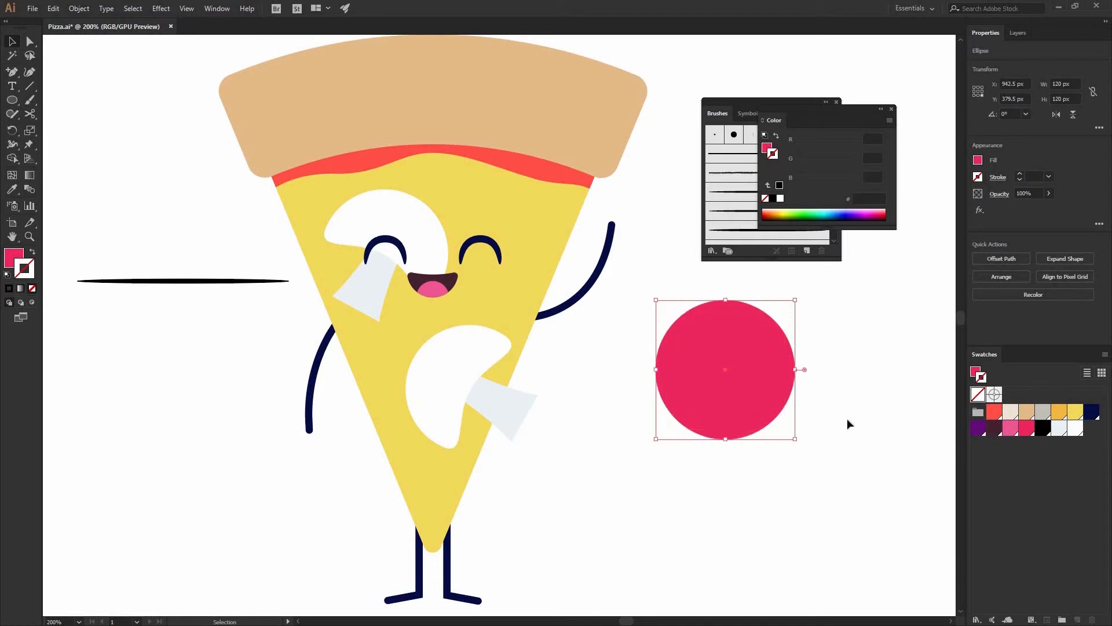
key("comma")
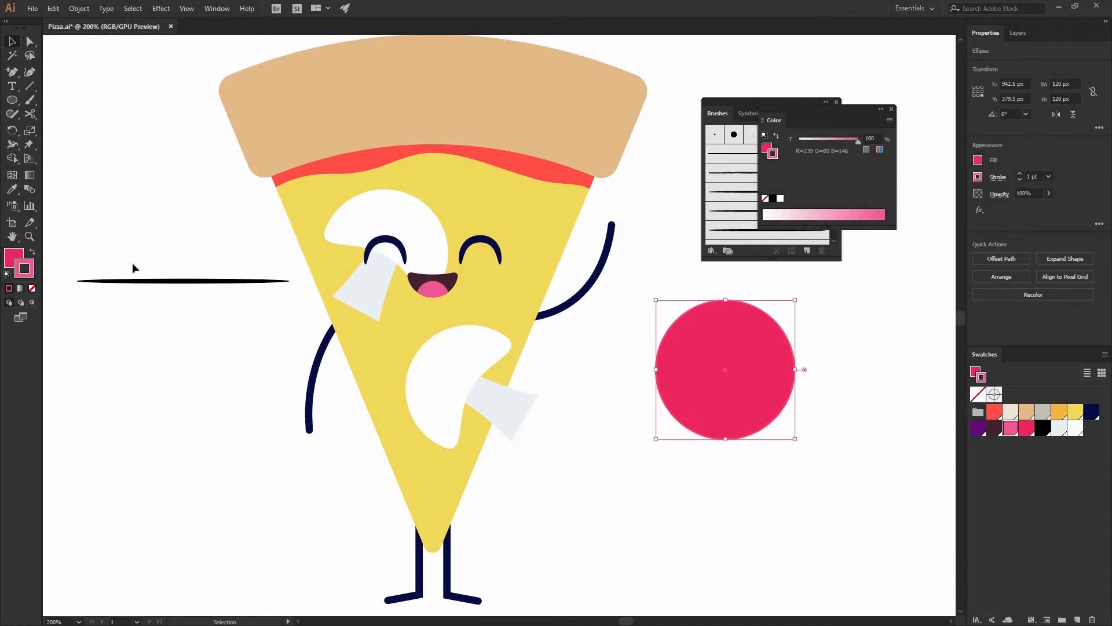
key("shift+x")
left_click(32, 287)
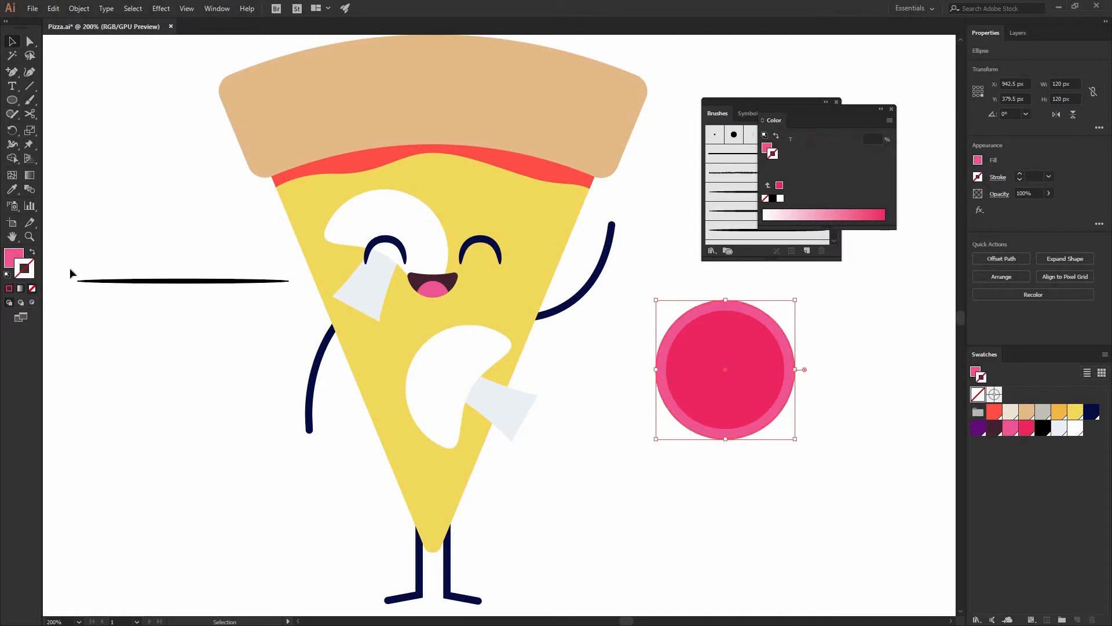
left_click(866, 393)
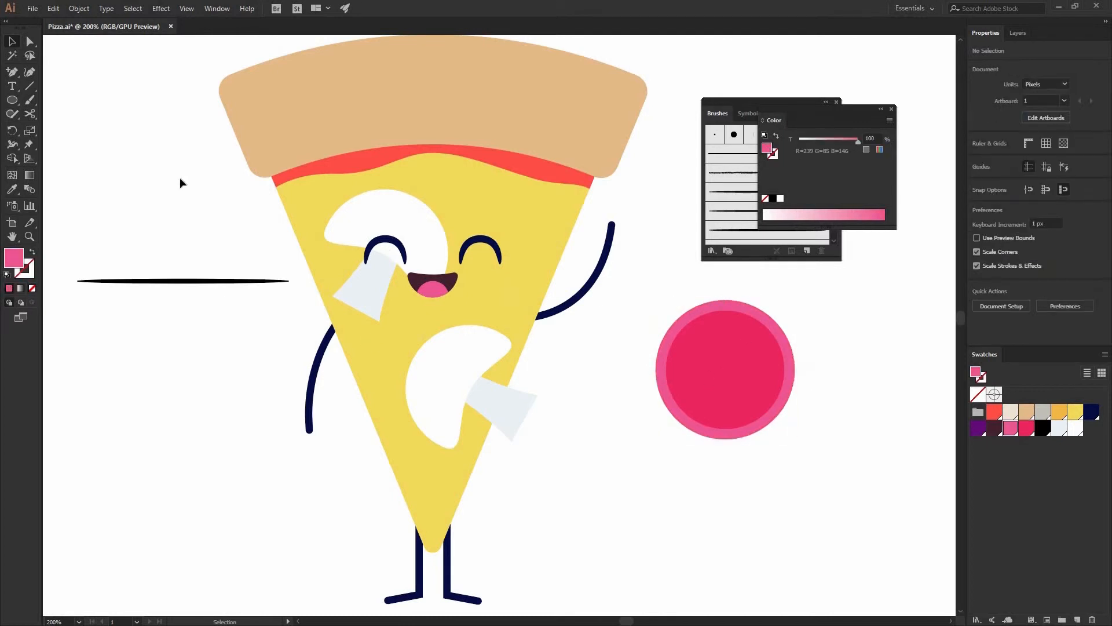
- Add three pink circular spots of decreasing size inside the inner circle, the smaller two about 18 px and 8 px wide
left_click(12, 101)
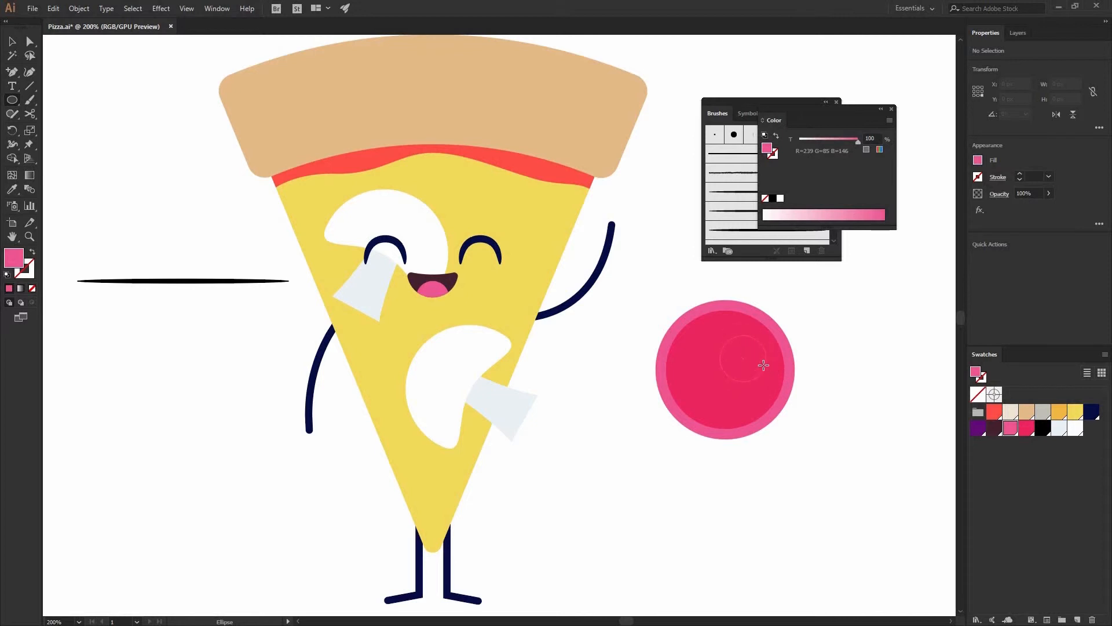
left_click_drag(764, 365, 710, 341)
key("v")
key("ctrl+shift+a")
key("ctrl+shift+a")
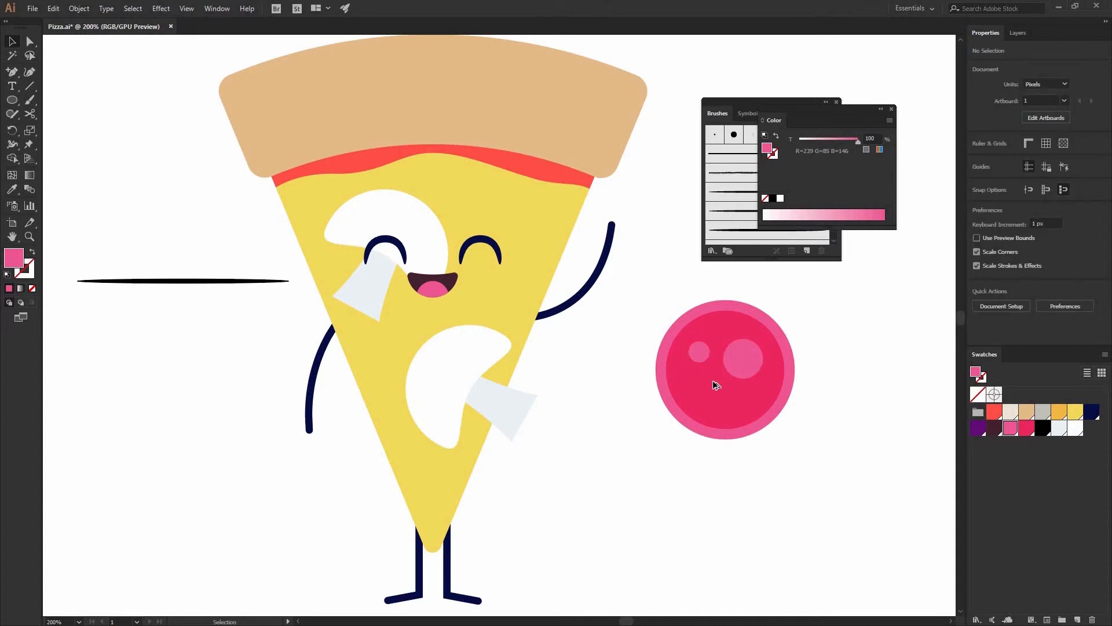
left_click_drag(715, 382, 726, 382)
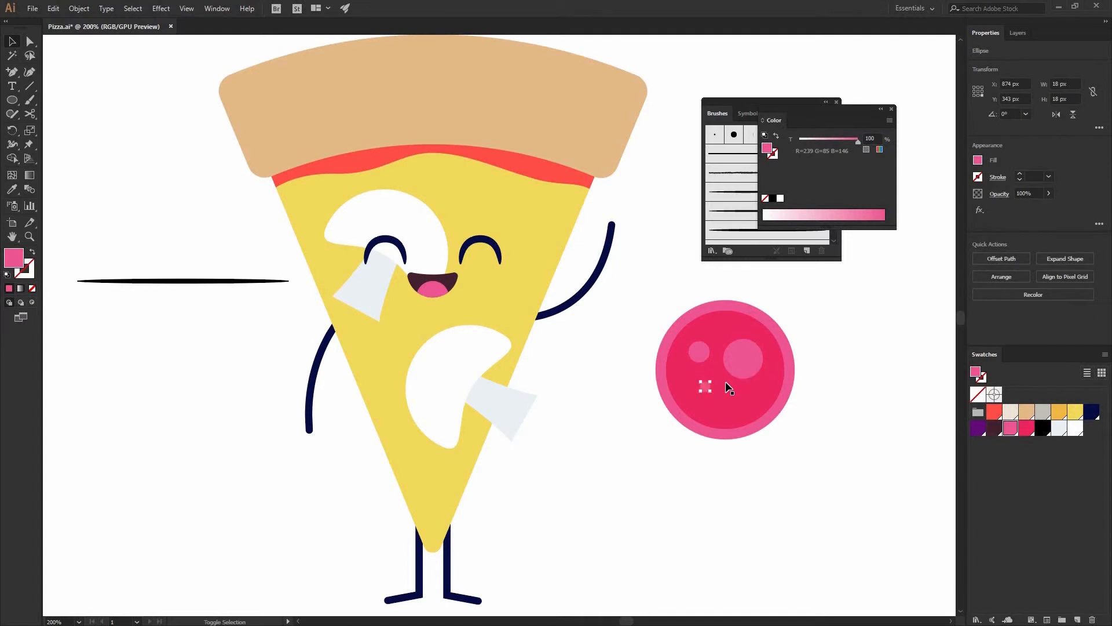
key("ctrl+shift+a")
- Recolour the three spots and the outer circle of the pepperoni with the orange-red swatch
left_click(707, 387)
left_click(702, 350, "shift")
left_click(747, 356, "shift")
left_click(789, 353, "shift")
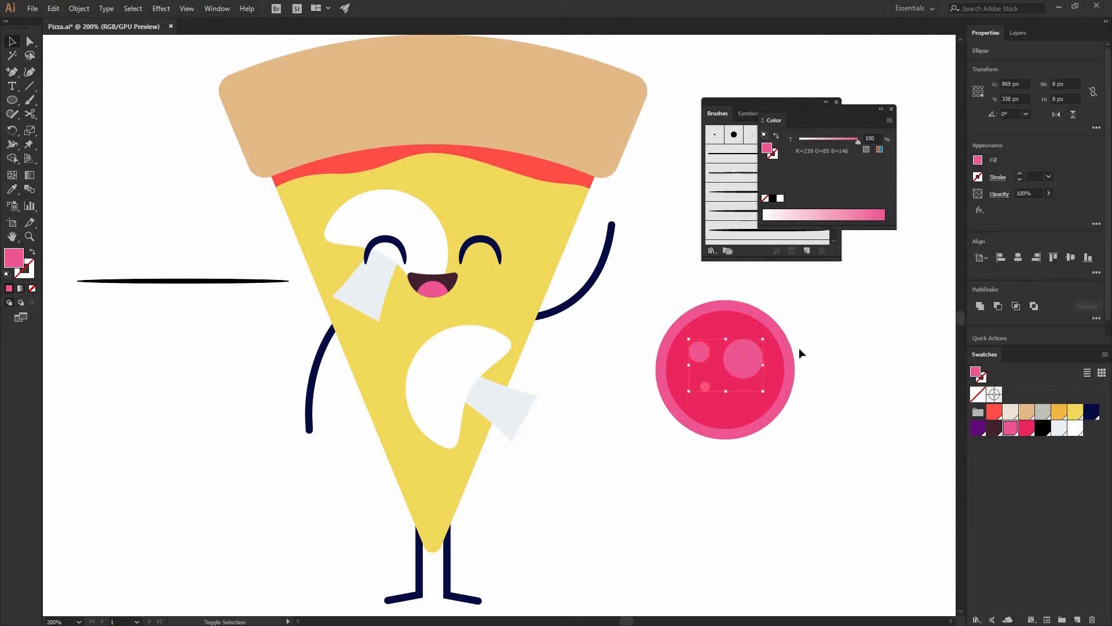
left_click(1000, 418)
key("ctrl+shift+a")
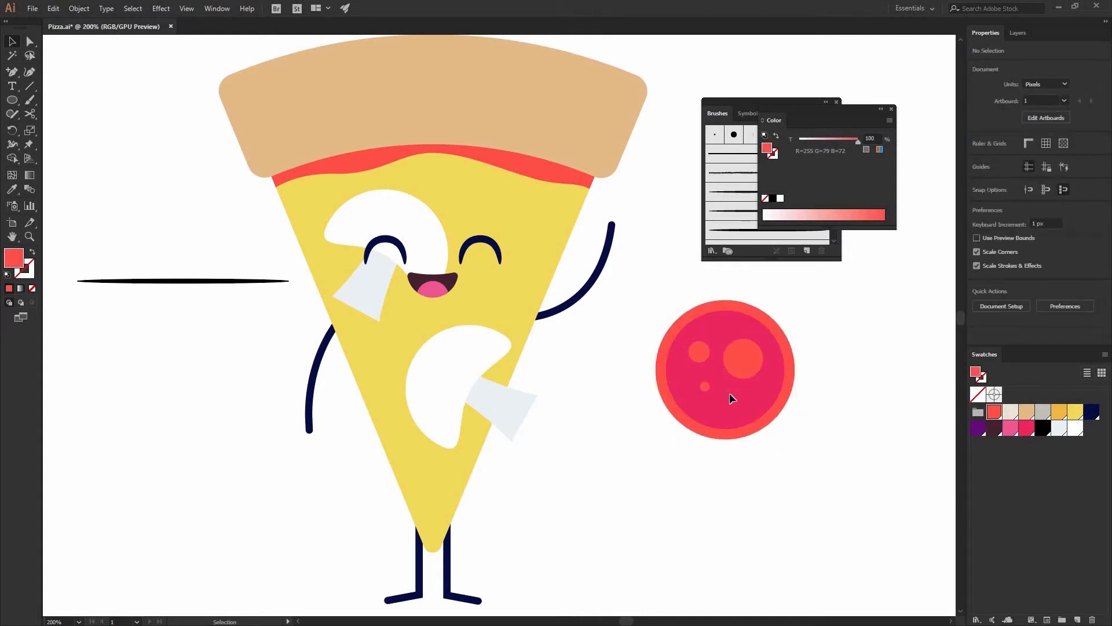
- Group all the pepperoni circles and move the pepperoni over the slice's edge beside the raised arm
left_click(744, 359)
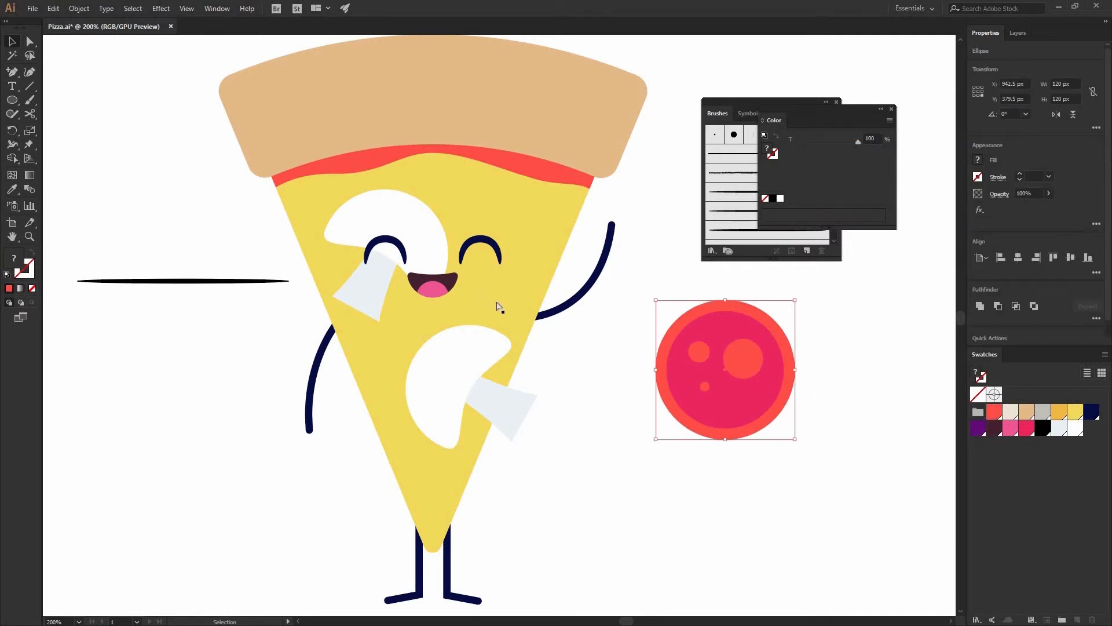
key("ctrl+shift+a")
left_click_drag(667, 340, 551, 271)
key("ctrl+shift+a")
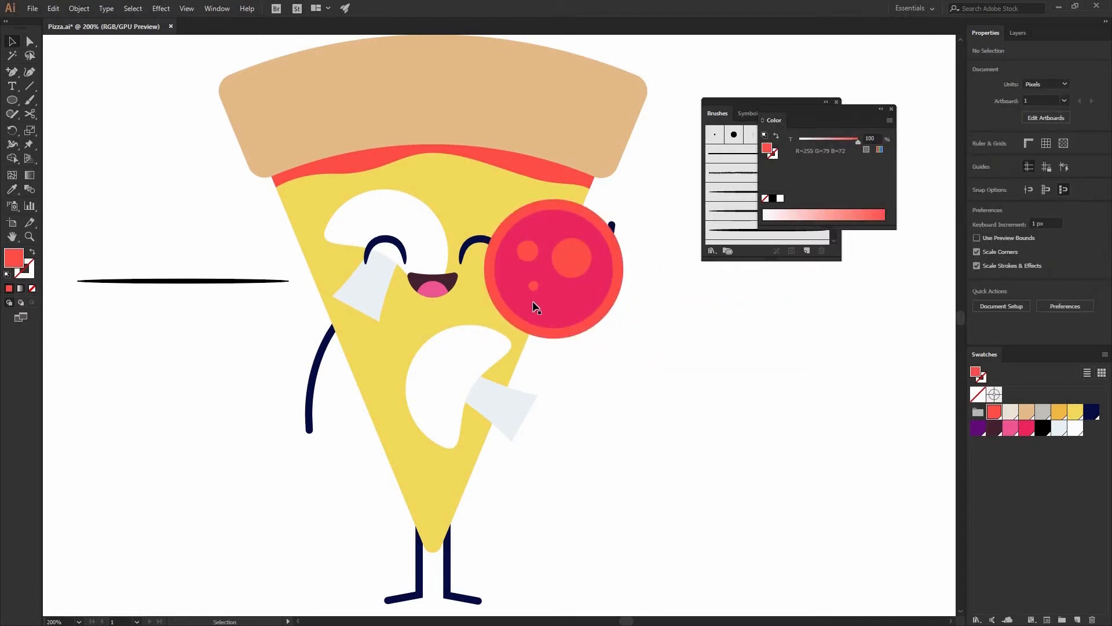
- Cut the pepperoni and both mushrooms from the artwork to the clipboard
left_click(540, 266)
left_click(474, 361, "shift")
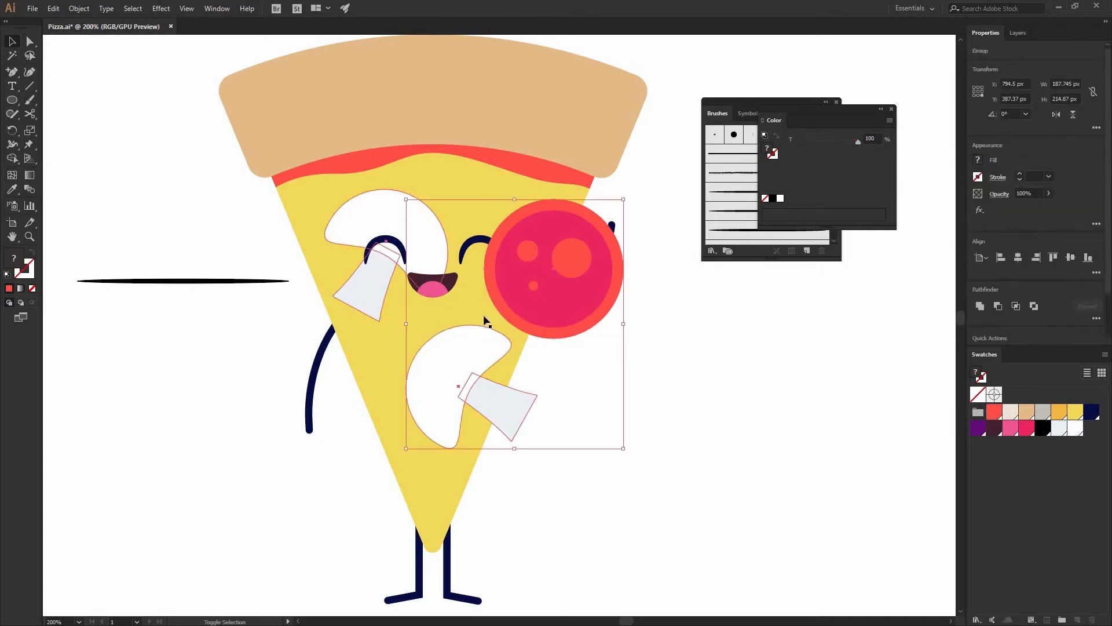
left_click(354, 224, "shift")
left_click(54, 9)
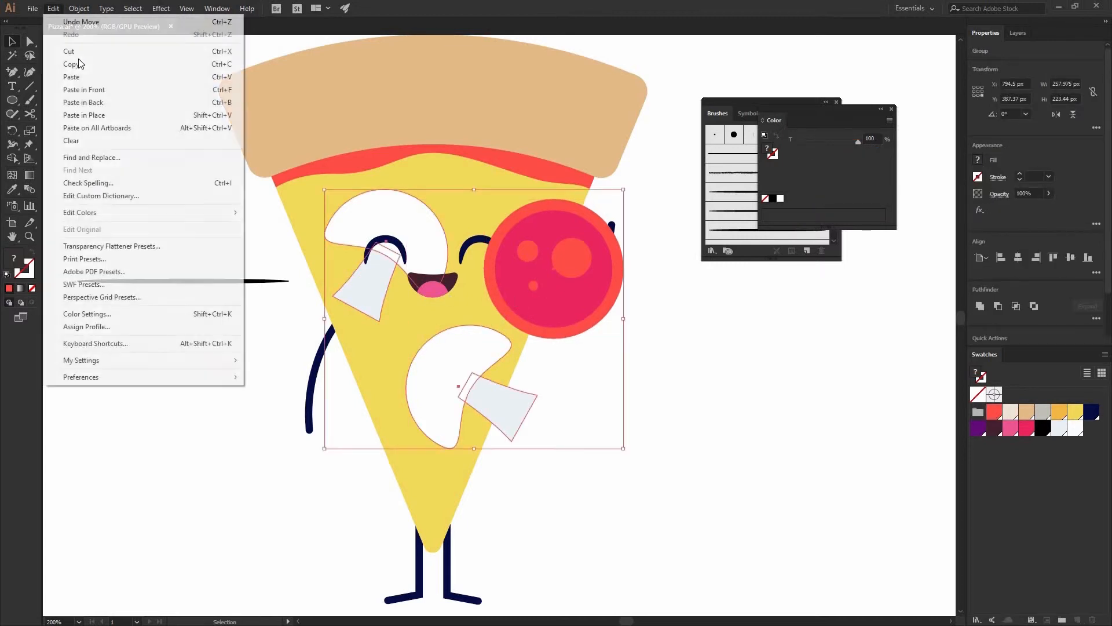
left_click(70, 51)
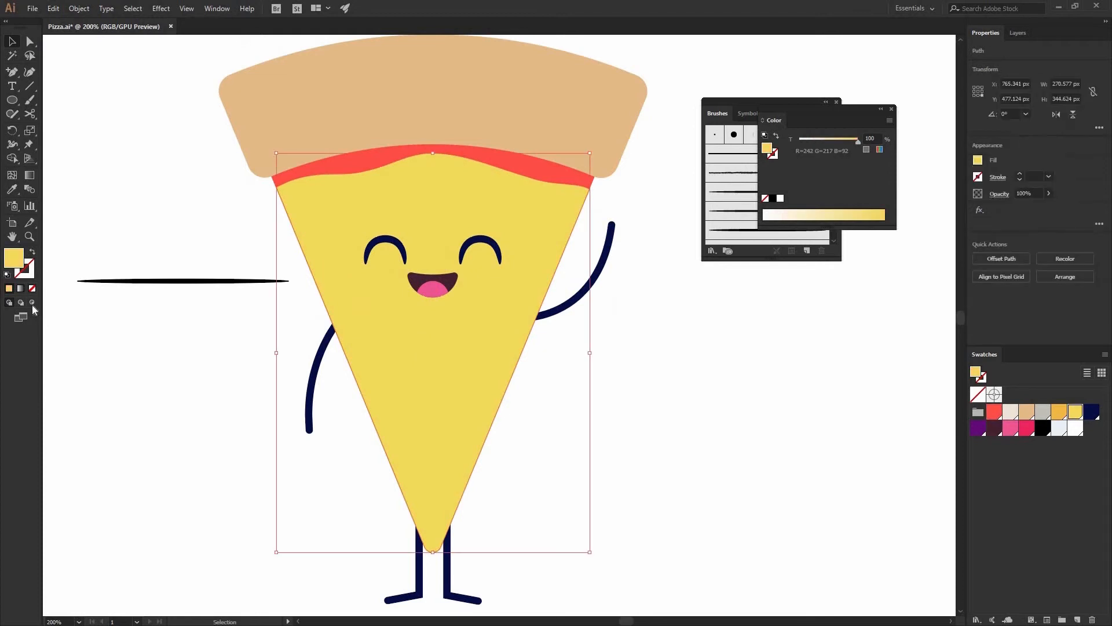
- Paste the cut toppings in place inside the yellow cheese shape using the Draw Inside mode
left_click(32, 303)
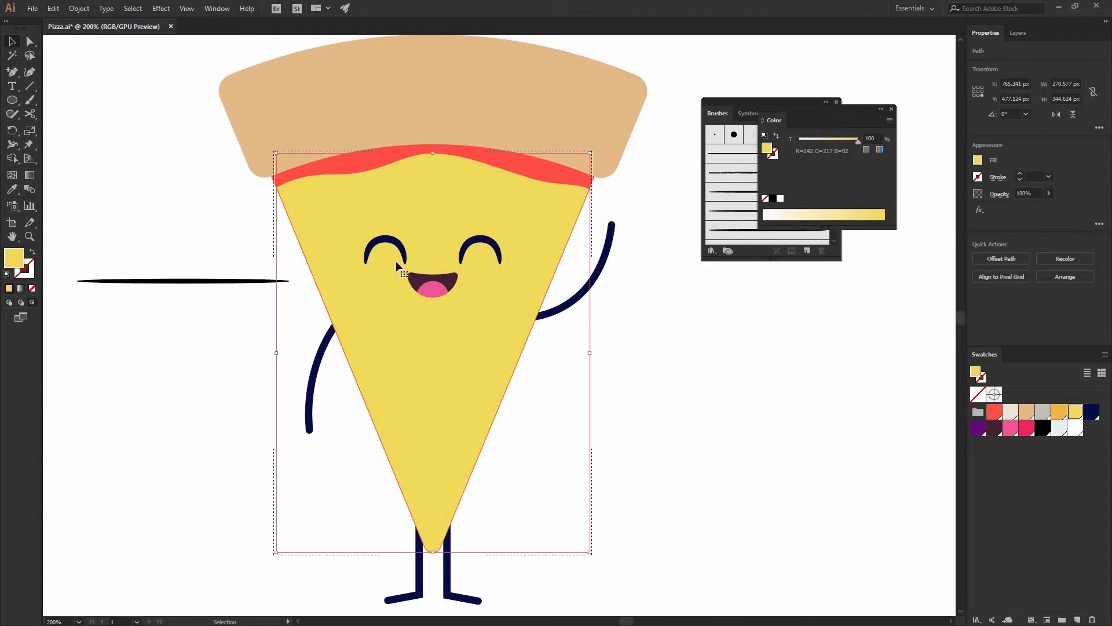
left_click(53, 8)
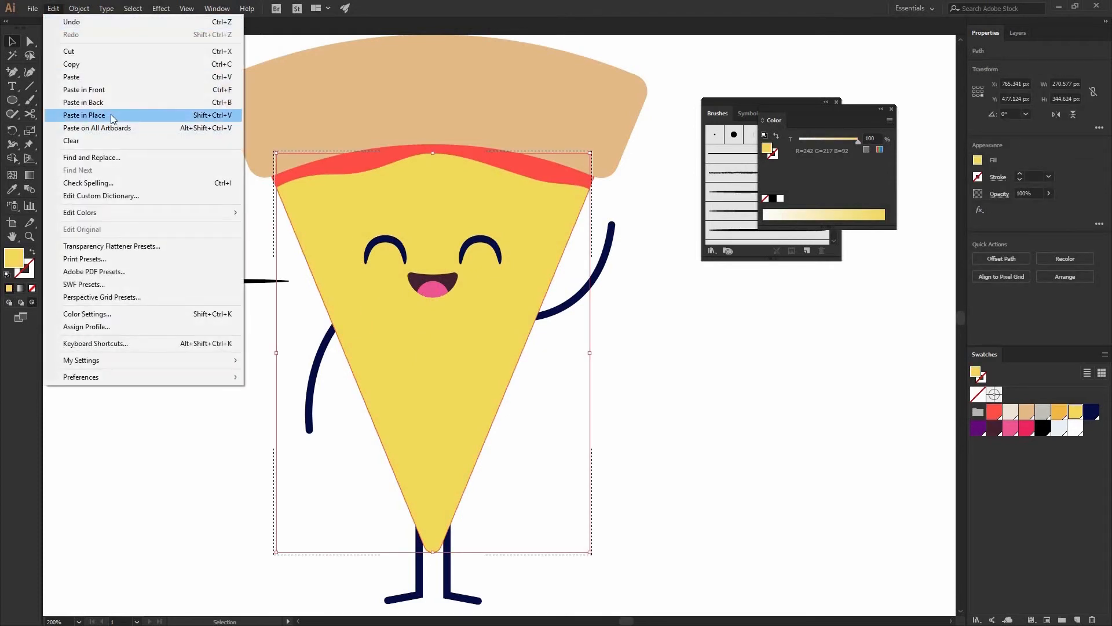
key("Return")
left_click(647, 354)
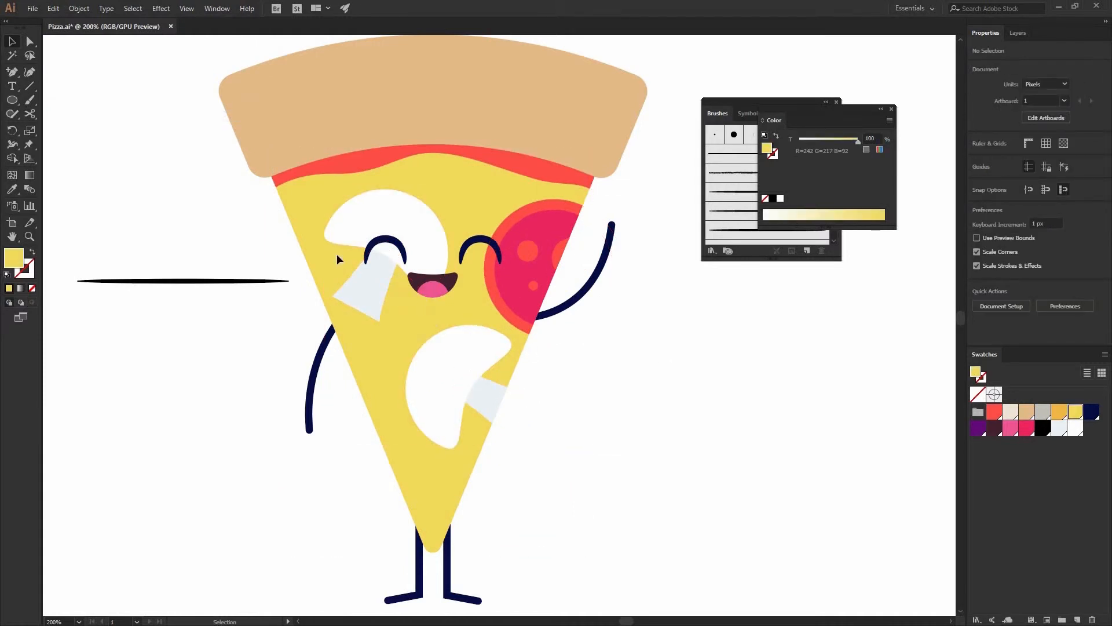
- Delete the thin black brush ellipse beside the pizza
left_click(220, 282)
key("Delete")
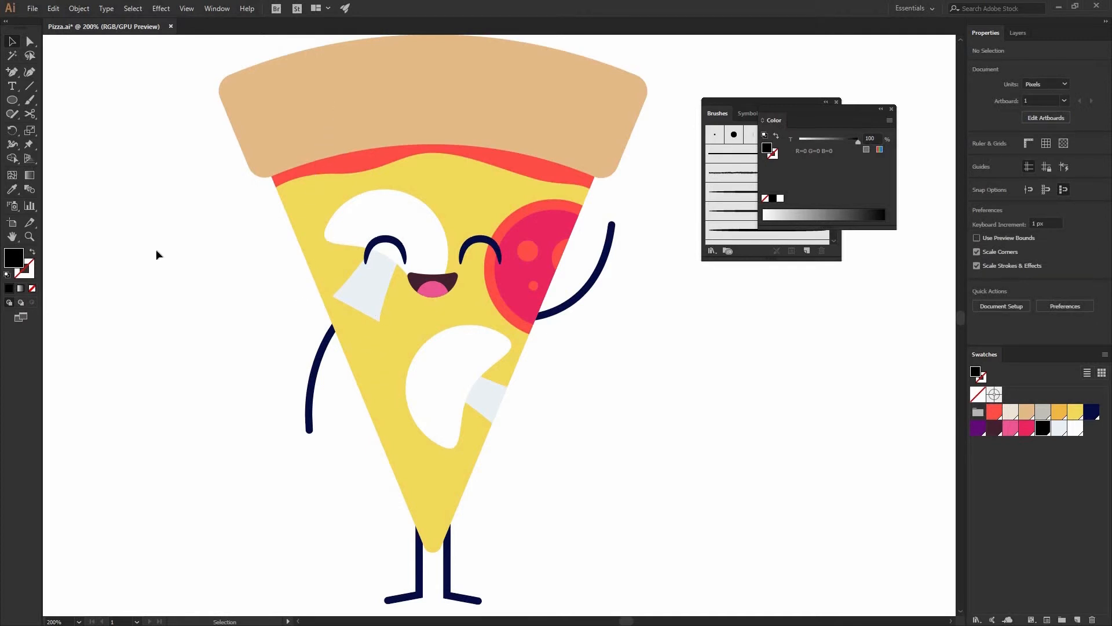
- Draw a closed, irregular black patch with the Pen tool on the cheese below the stem of the upper mushroom
left_click_drag(17, 76, 87, 71)
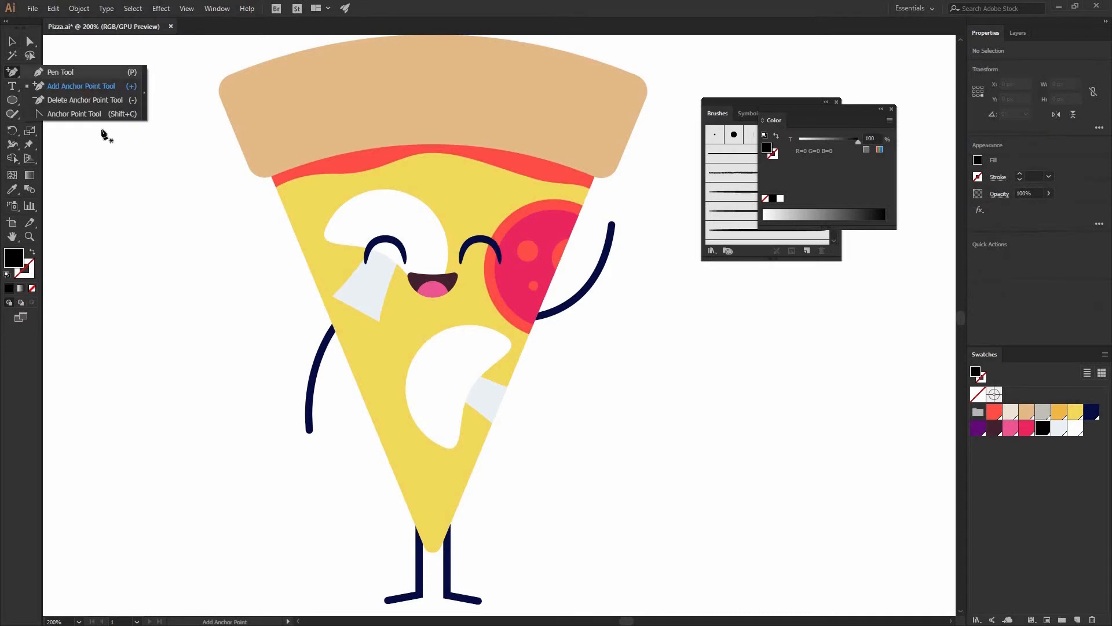
key("ctrl+plus")
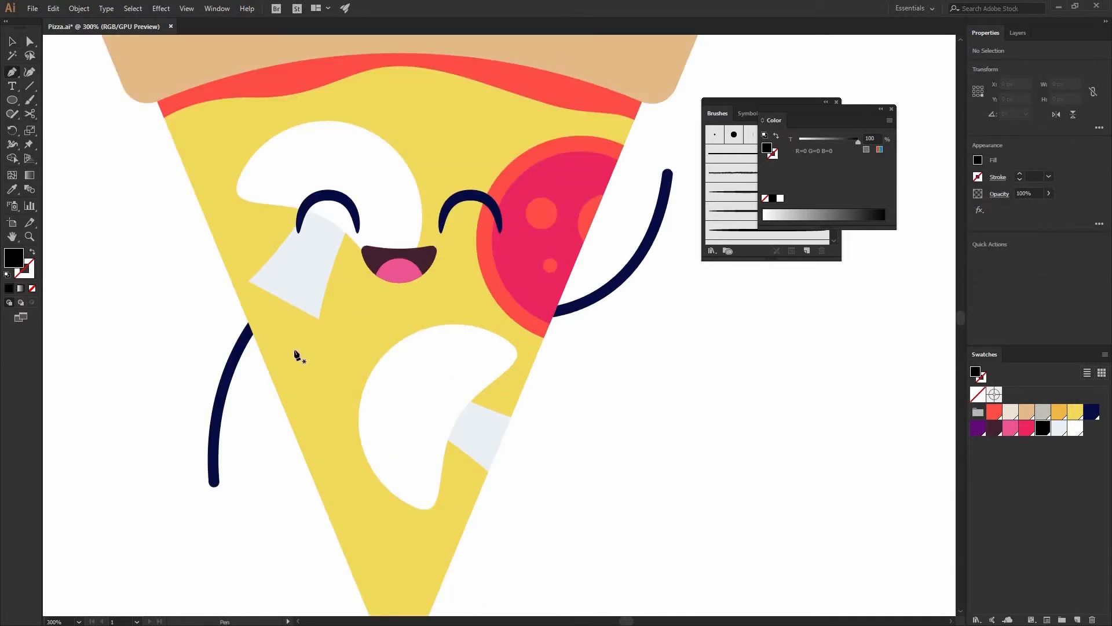
left_click_drag(331, 338, 305, 423)
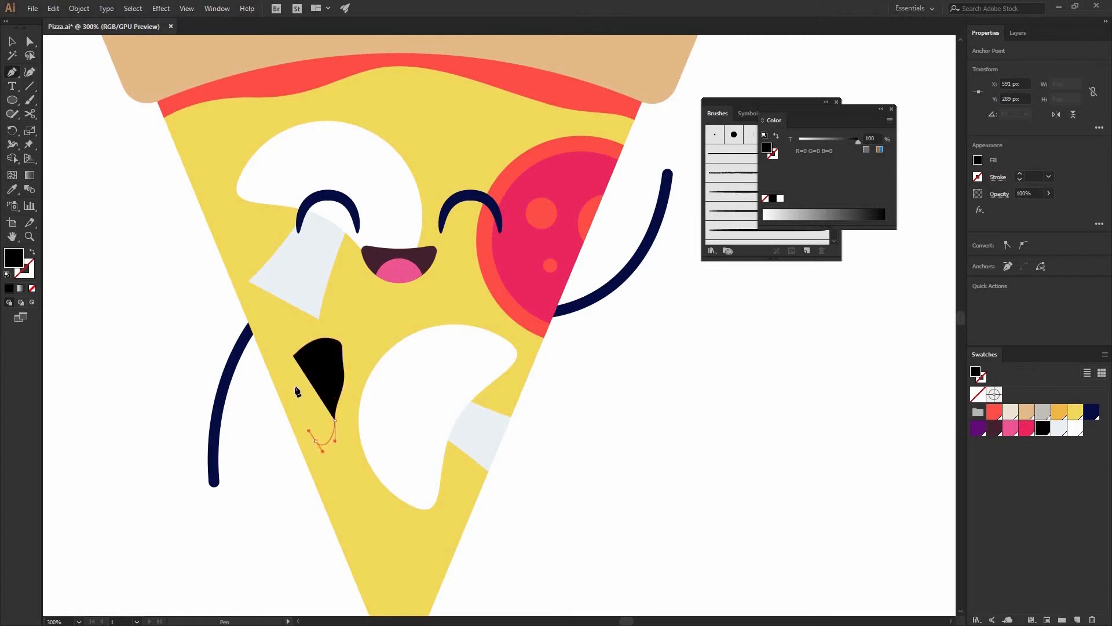
left_click_drag(294, 385, 280, 366)
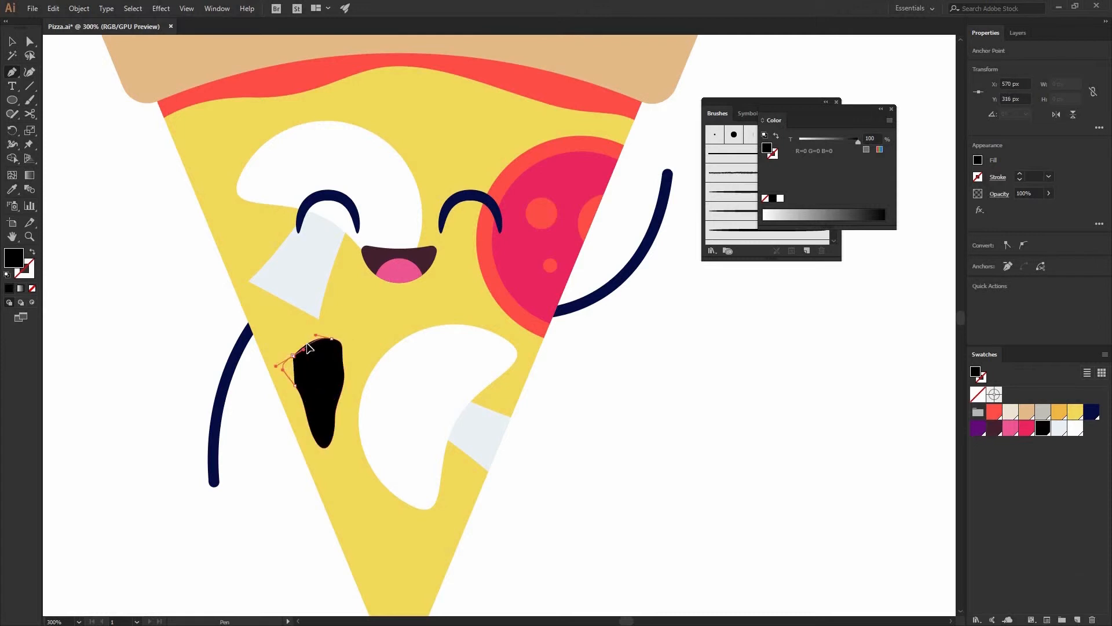
- Draw a closed black patch with a wavy inner edge along the slice's lower left edge, overlapping the pointed tip
left_click_drag(336, 409, 305, 283)
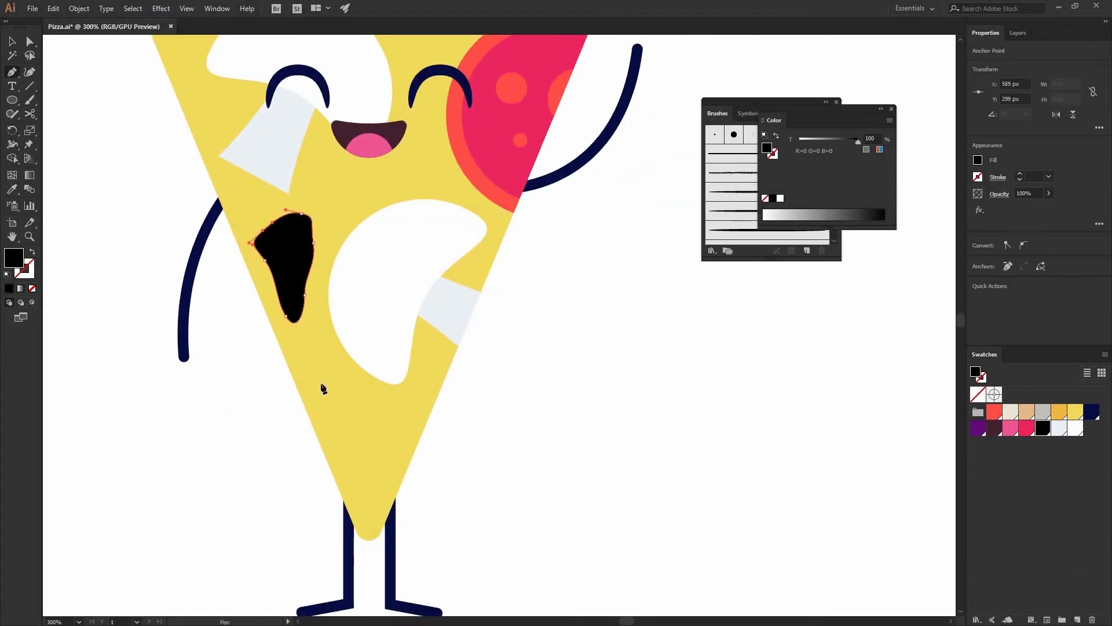
left_click(284, 401)
left_click_drag(324, 384, 405, 538)
left_click(326, 544)
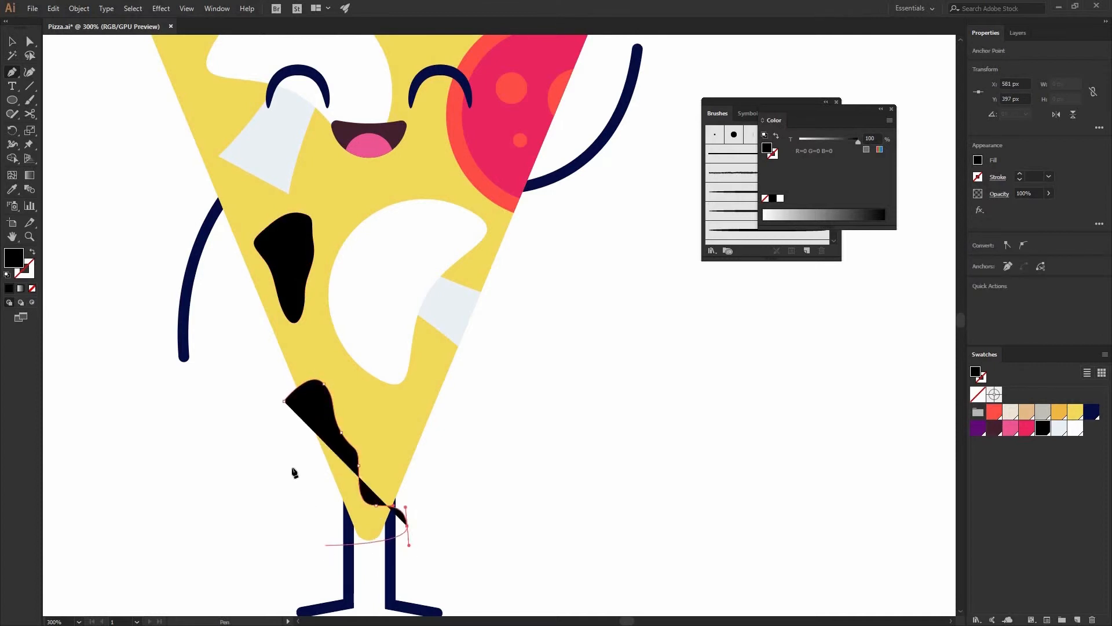
left_click(291, 463)
left_click(284, 401)
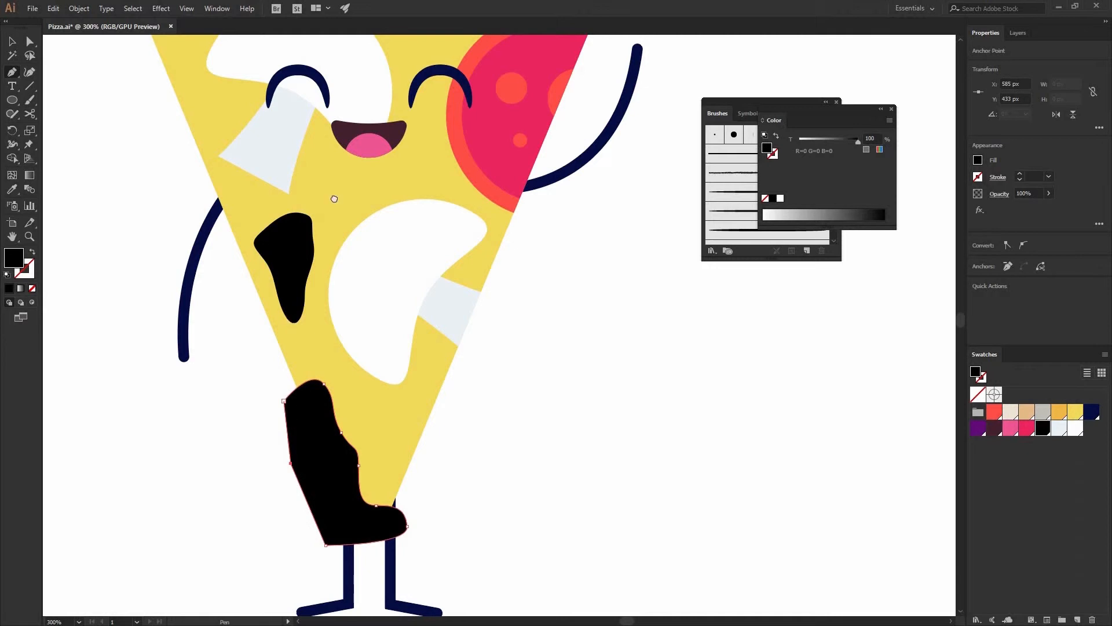
- Draw a small closed black patch across the slice's right edge, between the pepperoni and the lower mushroom's stem
left_click_drag(400, 303, 372, 450)
mouse_move(469, 432)
left_mouse_down()
mouse_move(463, 441)
mouse_move(451, 405)
mouse_move(455, 351)
mouse_move(463, 402)
mouse_move(470, 383)
mouse_move(495, 390)
left_mouse_up()
left_click(460, 434)
key("ctrl+z")
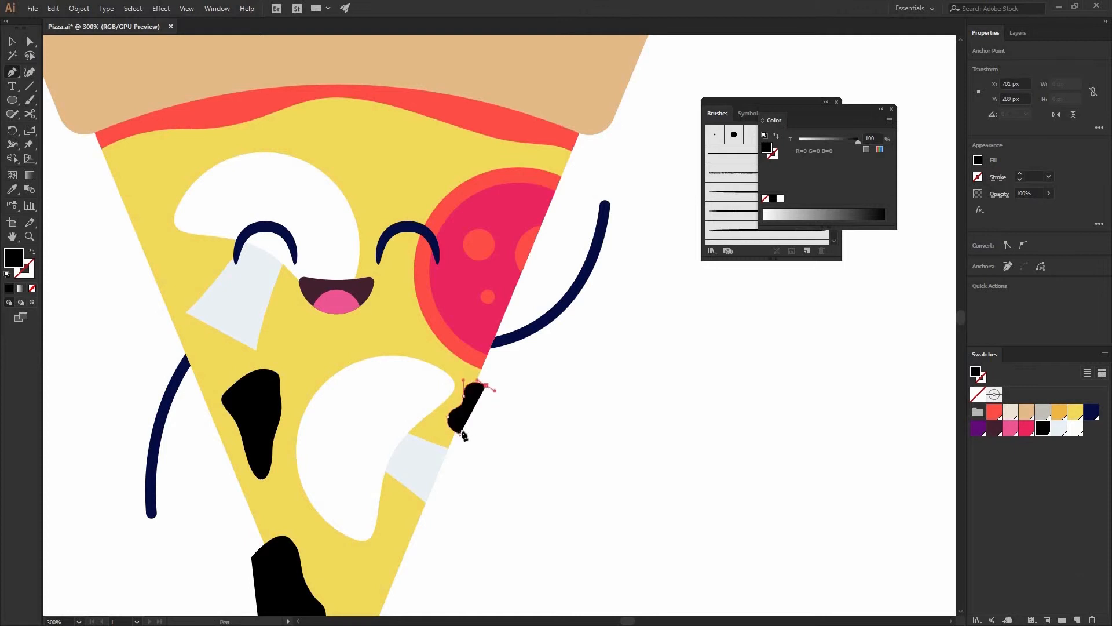
left_click(460, 434)
- Draw a rounded black patch beside the mouth, below the eye nearest the pepperoni, keeping it separate from the eye stroke
key("space")
left_click_drag(399, 377, 435, 410)
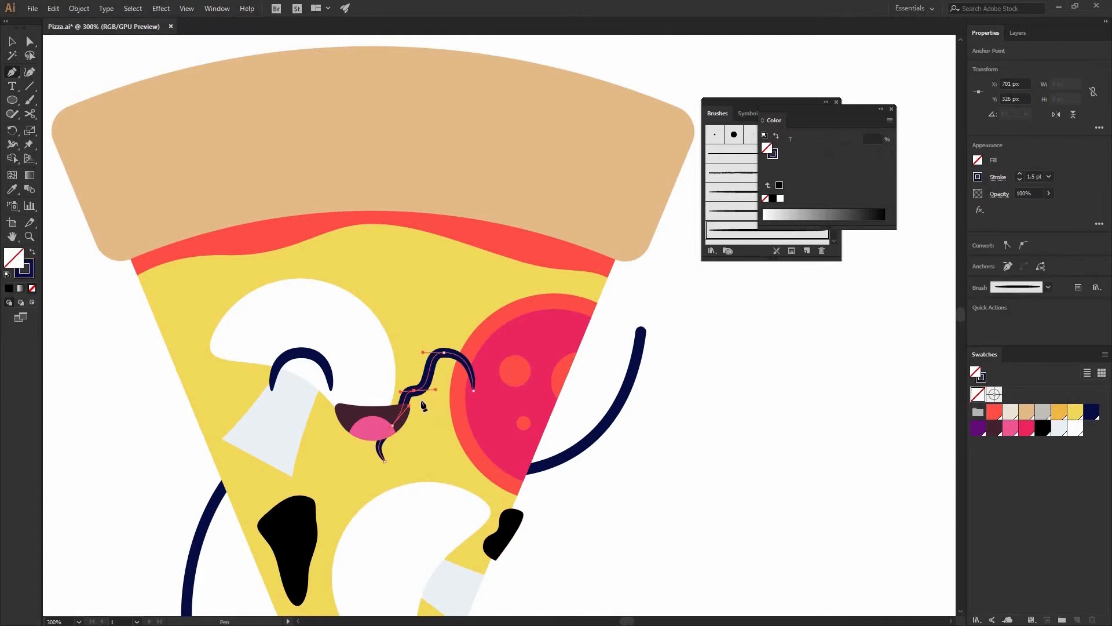
left_click_drag(432, 449, 445, 463)
left_click_drag(414, 470, 385, 463)
left_click(385, 461)
key("ctrl+z")
key("ctrl+z")
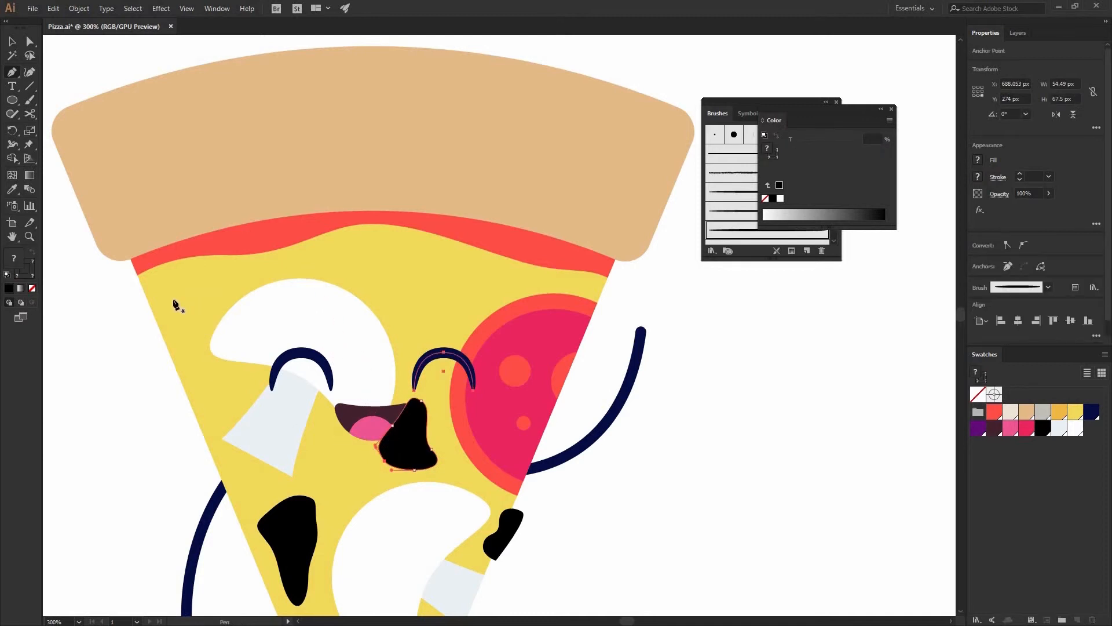
- Draw a curved black patch over the cheese's upper left corner, tapering to a point above the upper mushroom
left_click_drag(178, 387, 182, 359)
left_click_drag(208, 312, 291, 265)
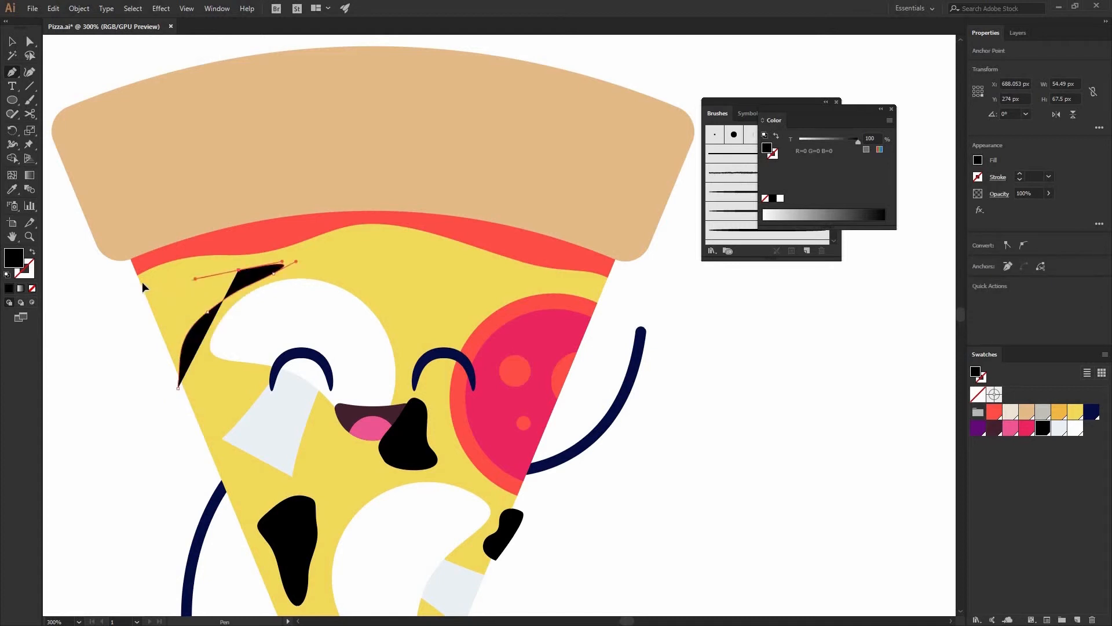
left_click(170, 285)
left_click(177, 388)
left_click_drag(129, 329, 126, 343)
left_click(177, 388)
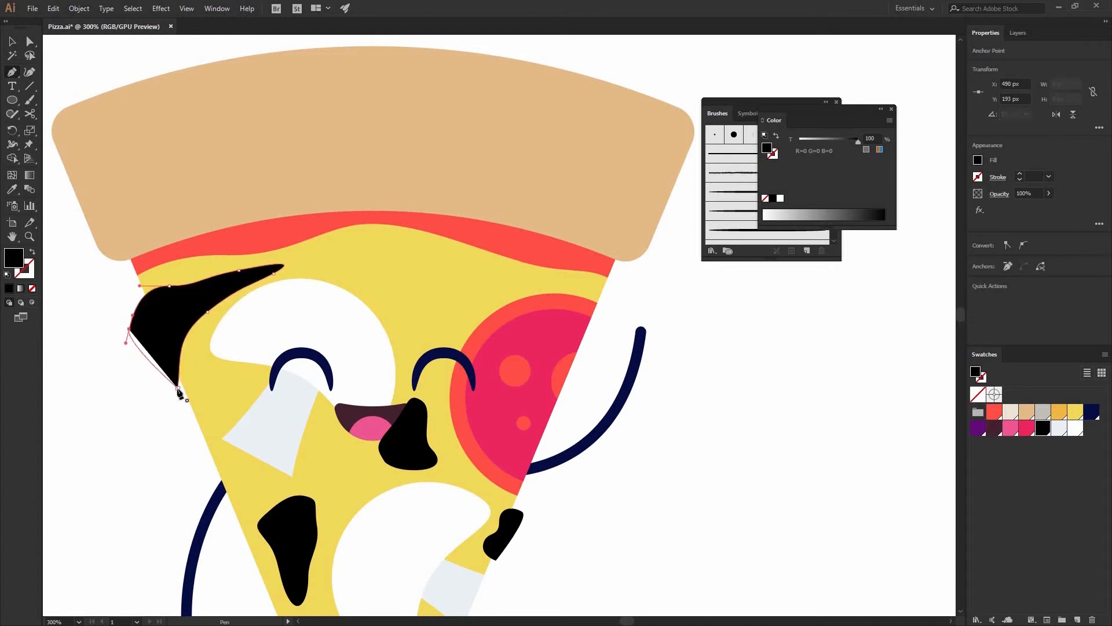
- Draw a closed three-lobed black patch on the cheese just under the sauce, above the eye nearest the pepperoni
left_click_drag(376, 283, 440, 321)
left_click_drag(450, 290, 366, 268)
left_click(376, 283)
left_click(376, 283)
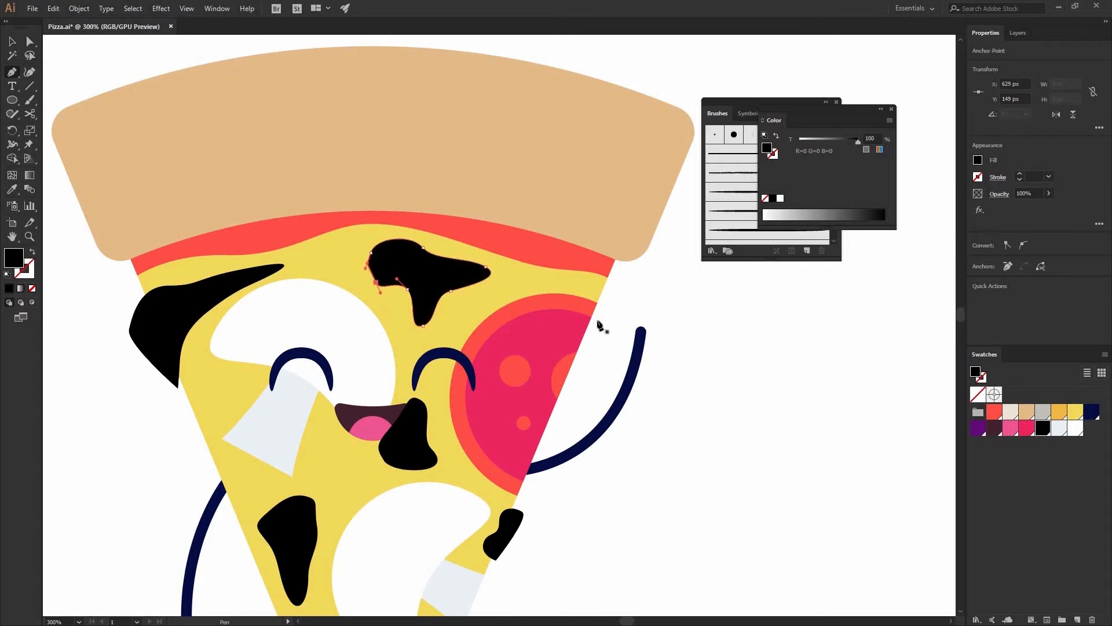
key("c")
left_click(643, 326)
left_click(652, 335)
- Select all six black patches on the slice and fill them with the golden orange swatch
key("v")
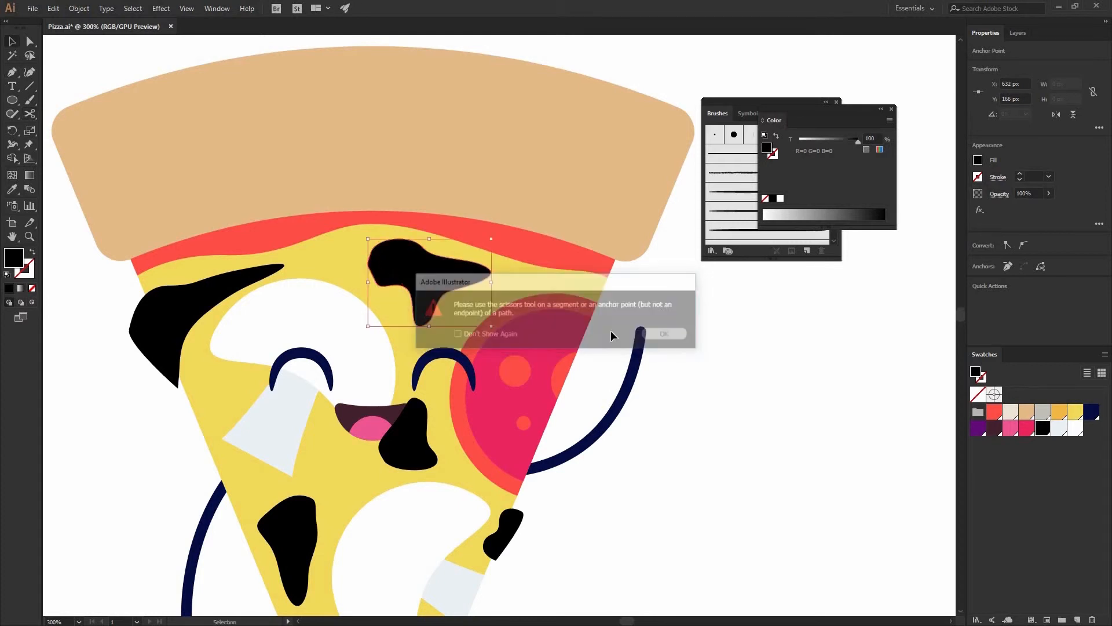
key("ctrl+shift+a")
left_click_drag(385, 407, 404, 306)
key("ctrl+minus")
key("ctrl+minus")
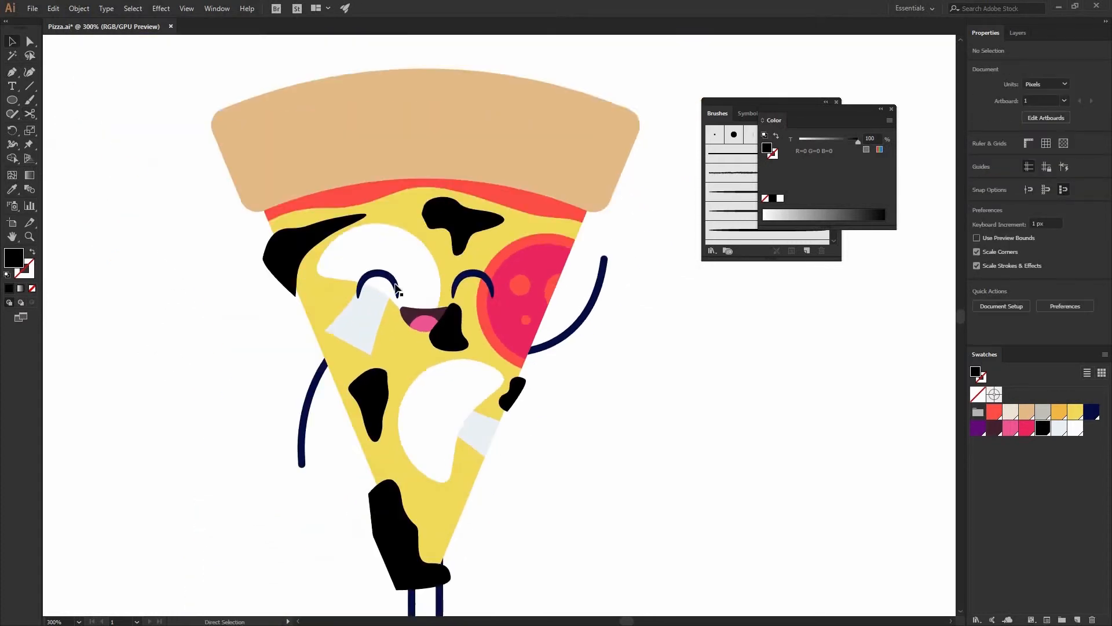
left_click(470, 255)
left_click(462, 339, "shift")
left_click(404, 376, "shift")
left_click(343, 274, "shift")
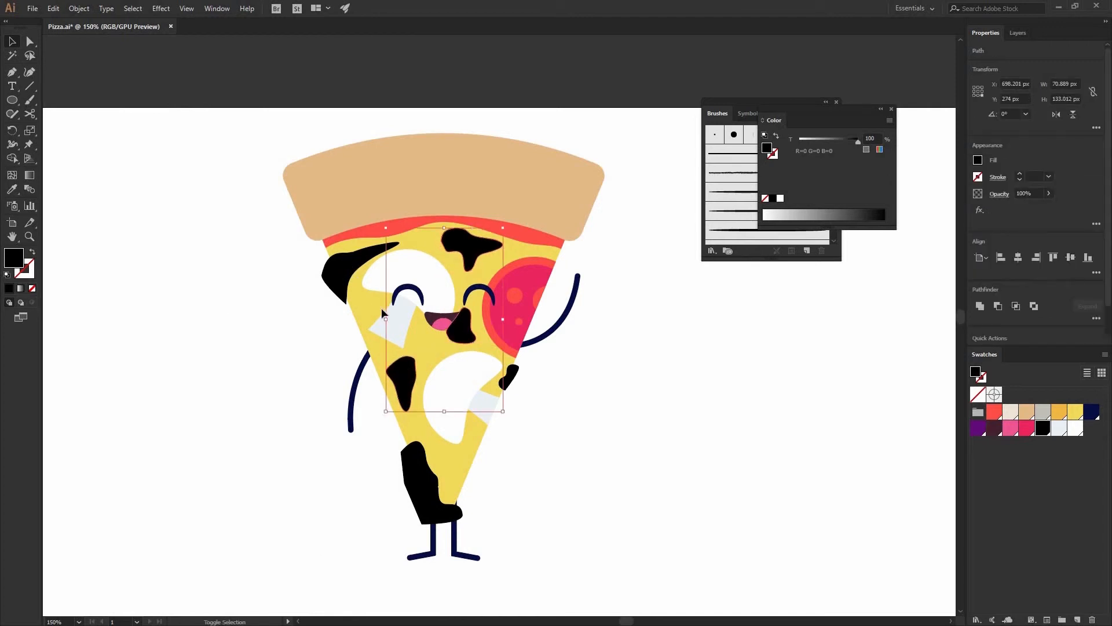
left_click(512, 384, "shift")
left_click(426, 472, "shift")
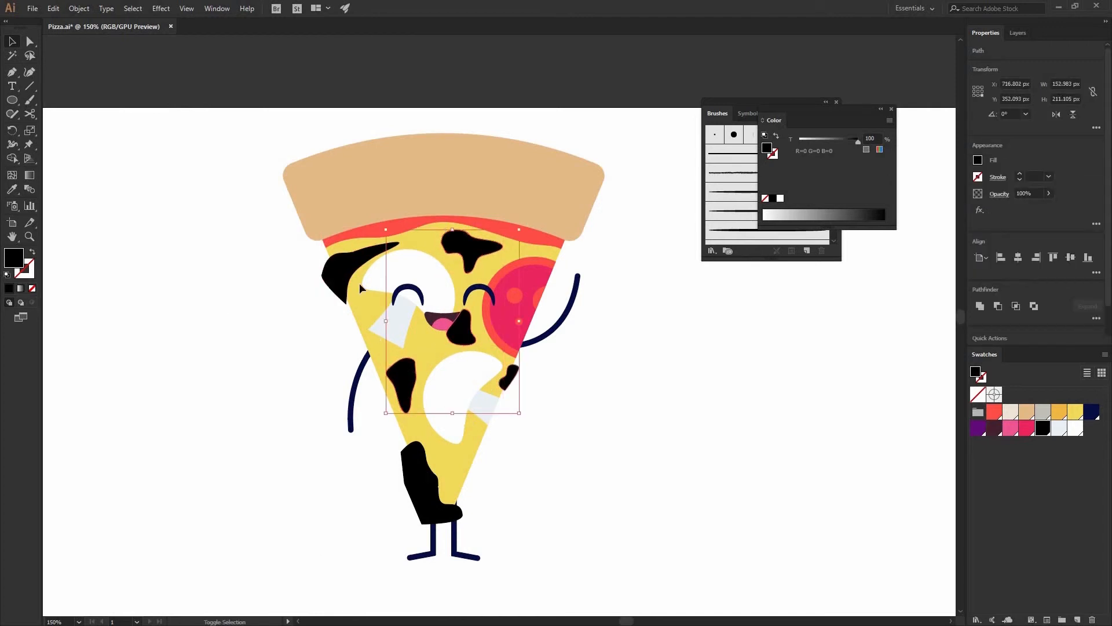
left_click(359, 283, "shift")
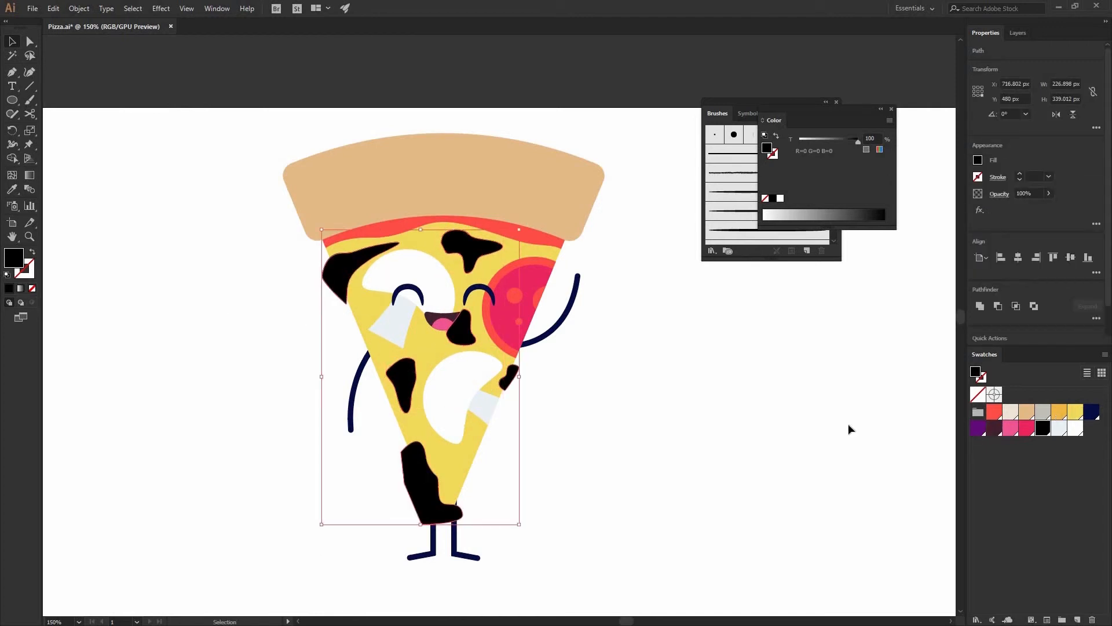
left_click(1059, 411)
left_click(596, 355)
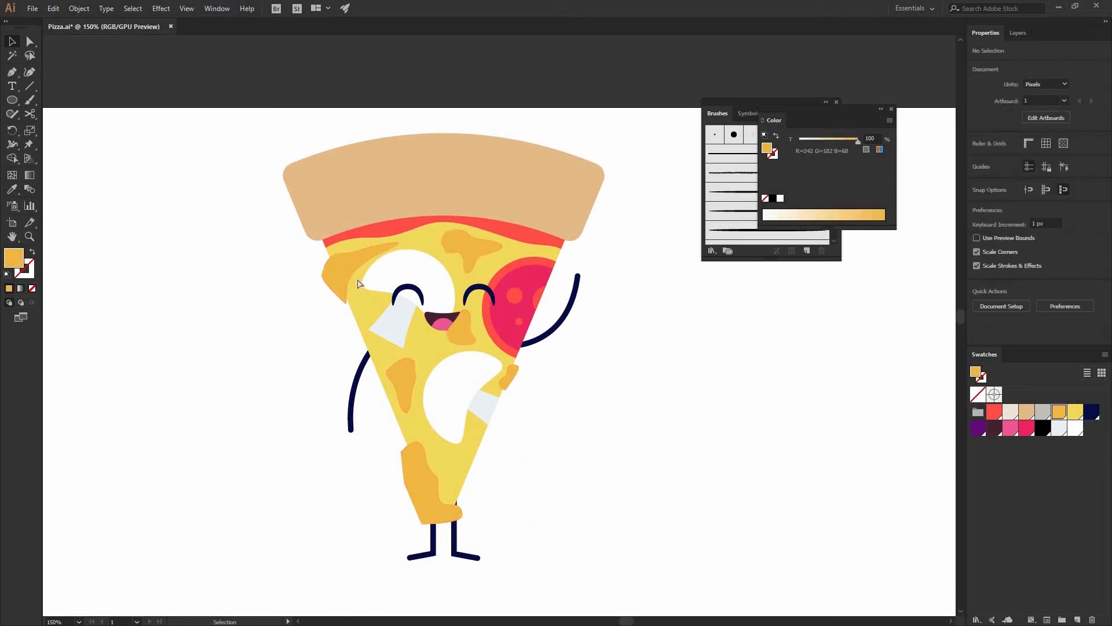
- Reshape the inner curve of the upper left orange patch by adjusting its anchor points and handles
key("a")
left_click(358, 269)
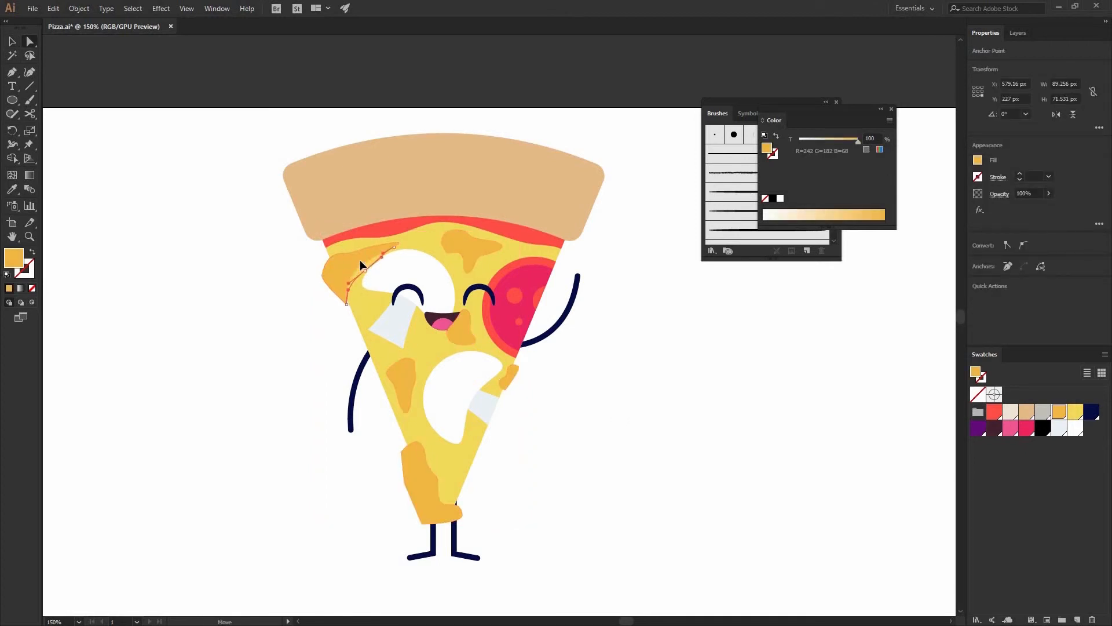
left_click_drag(360, 260, 358, 267)
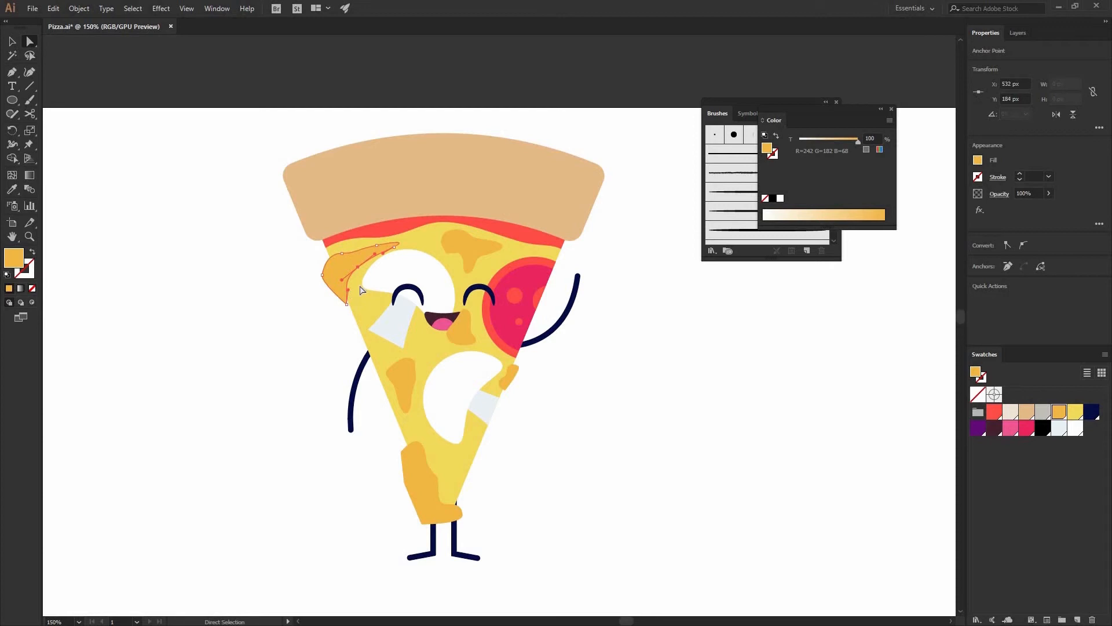
left_click(360, 288)
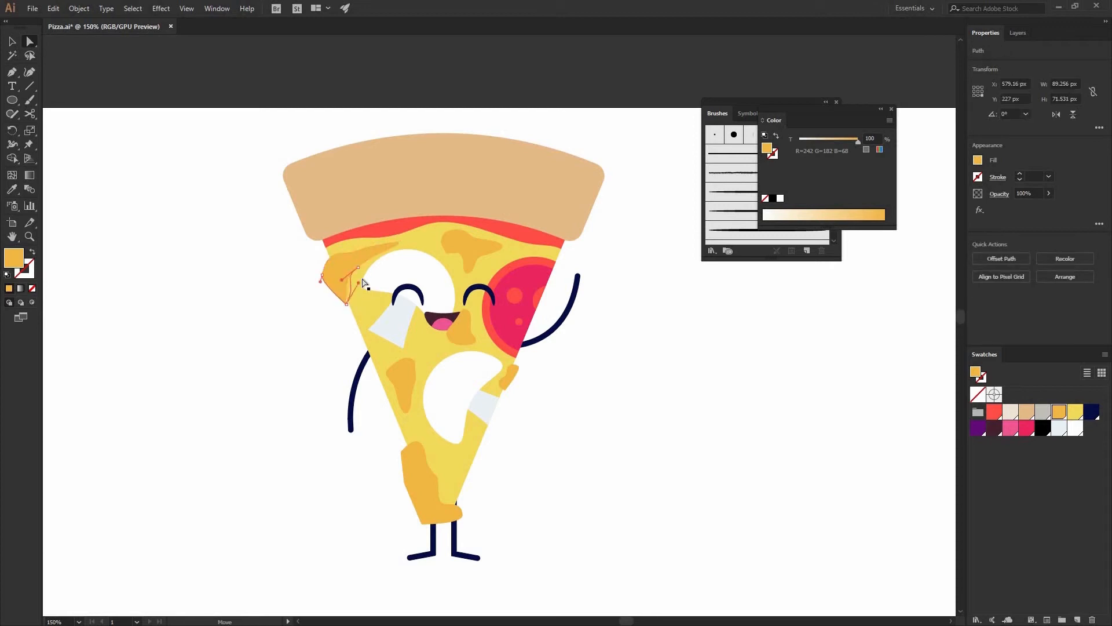
left_click_drag(363, 279, 365, 278)
left_click(292, 245)
left_click(372, 256)
left_click(238, 253)
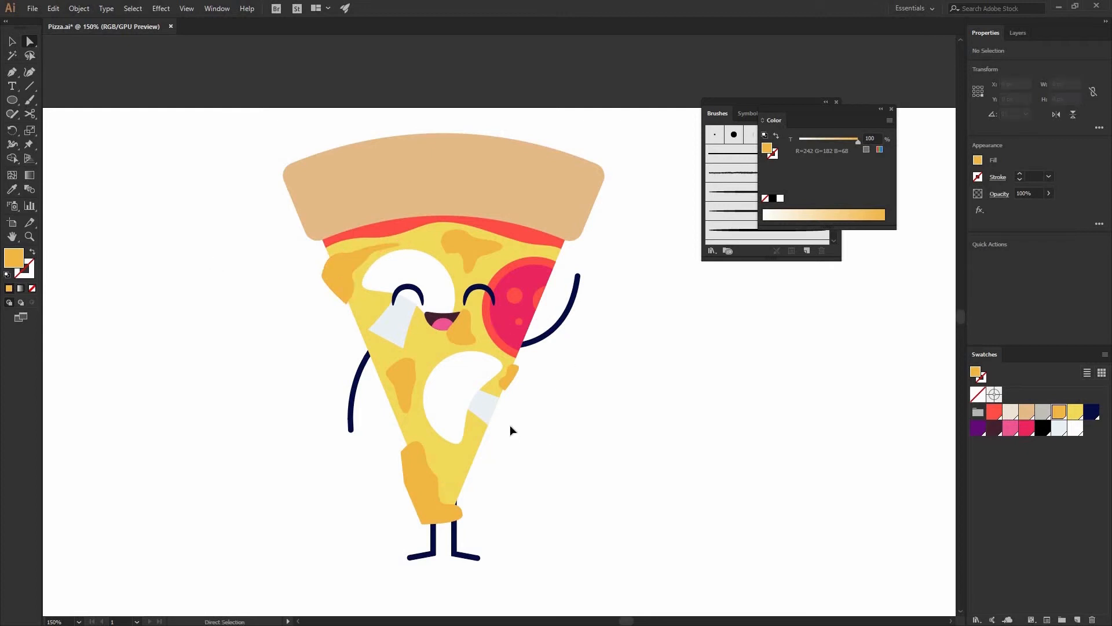
- Select all six orange patches and cut them from the artwork to the clipboard
key("v")
left_click(503, 382)
left_click(412, 458, "shift")
left_click(400, 383, "shift")
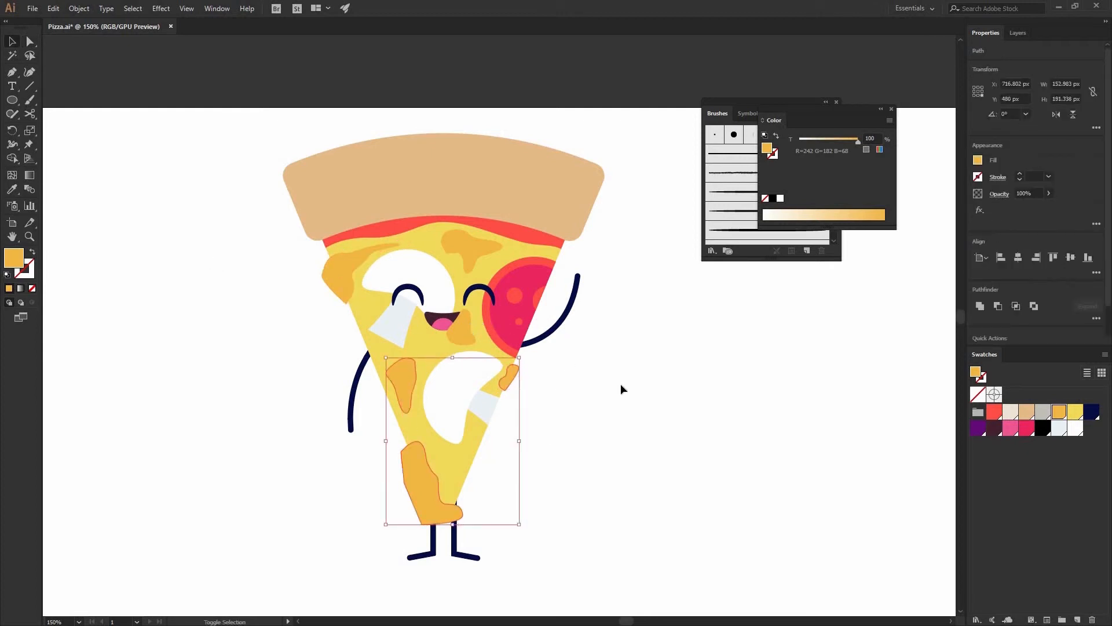
left_click(485, 386)
left_click(501, 386)
left_click(416, 478, "shift")
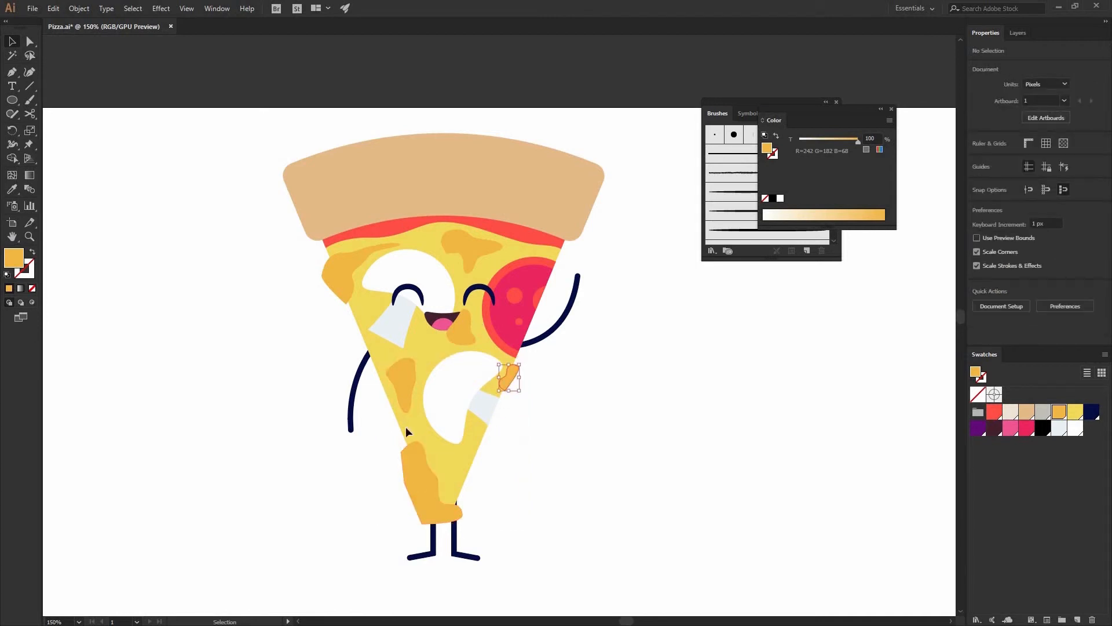
left_click(465, 325, "shift")
left_click(471, 254, "shift")
left_click(339, 262, "shift")
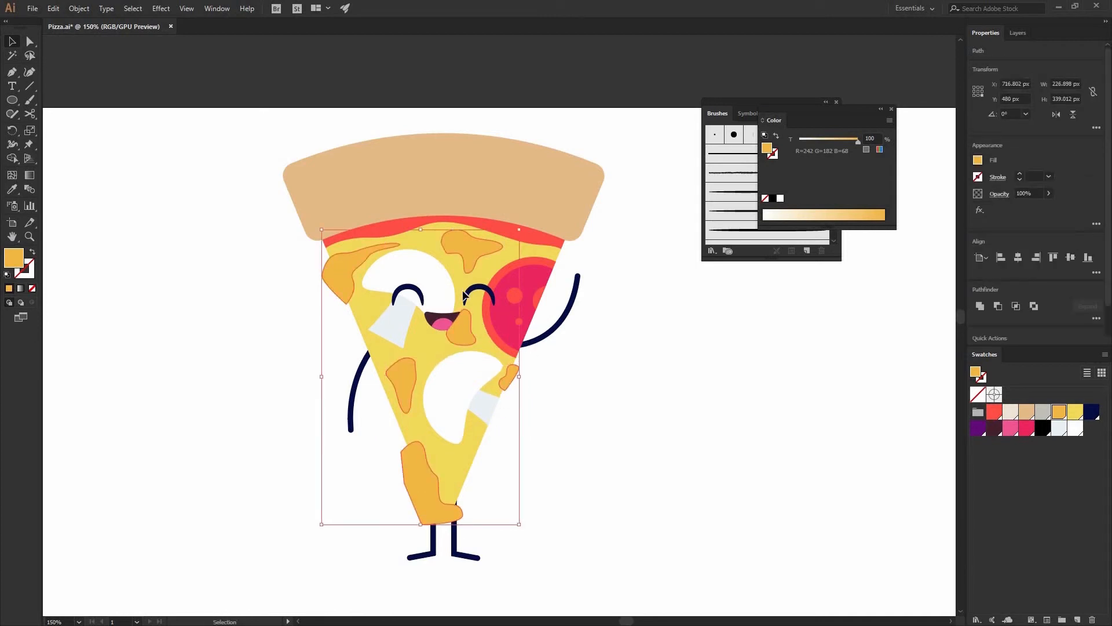
key("Delete")
- Isolate the cheese's clip group, paste the cut orange patches in place inside it, and exit isolation mode
double_click(489, 307)
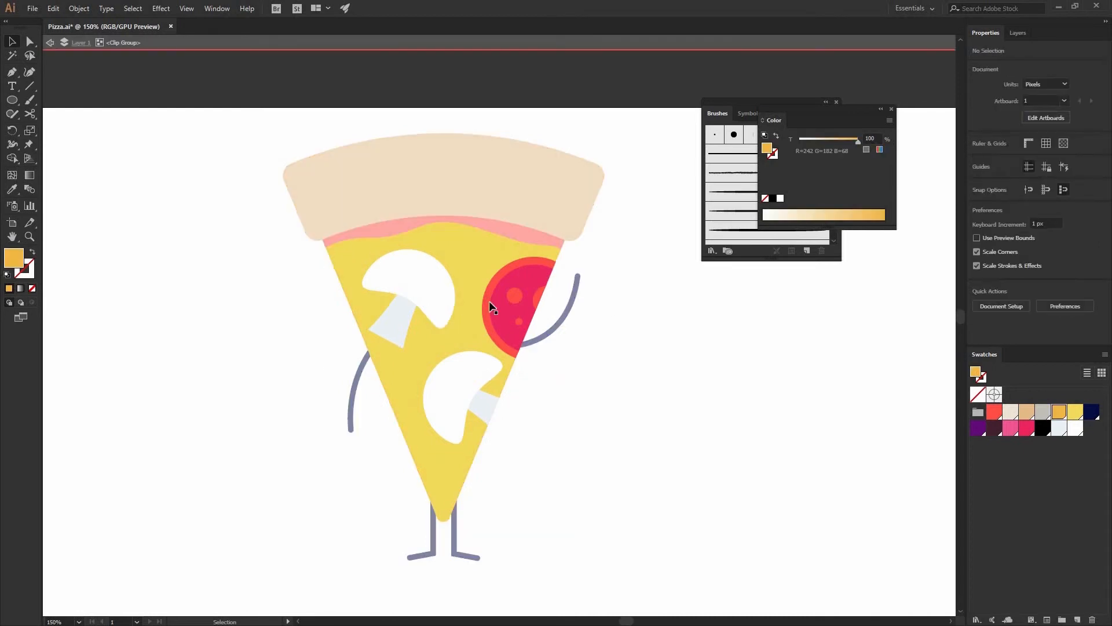
key("ctrl+z")
double_click(622, 409)
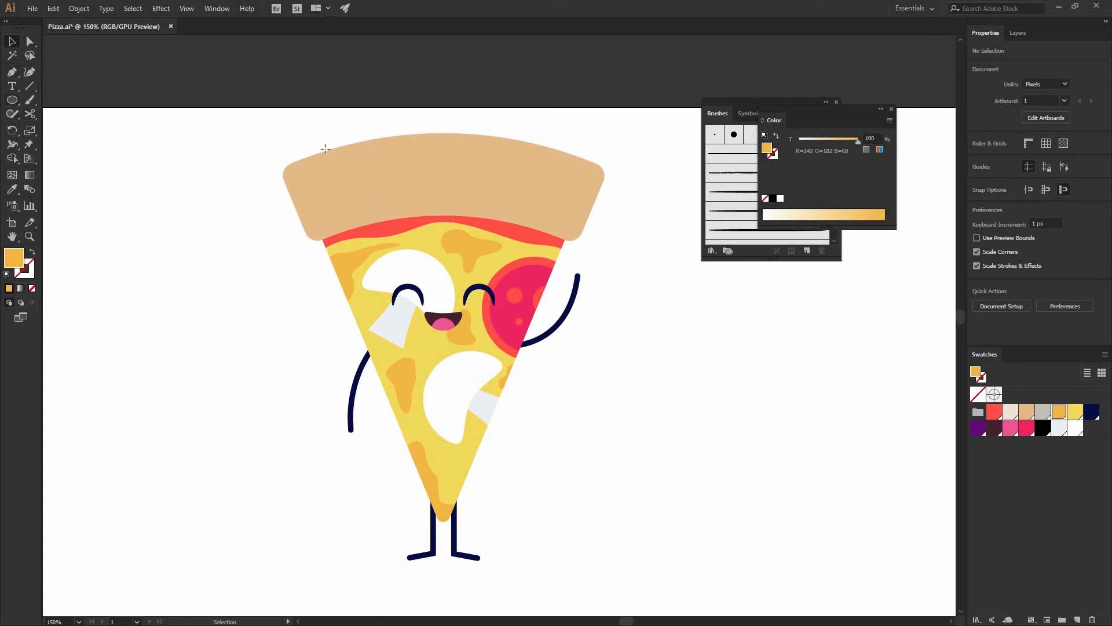
- Draw a 10 px circle near the crust's left end and fill it with the crust's tan swatch
key("l")
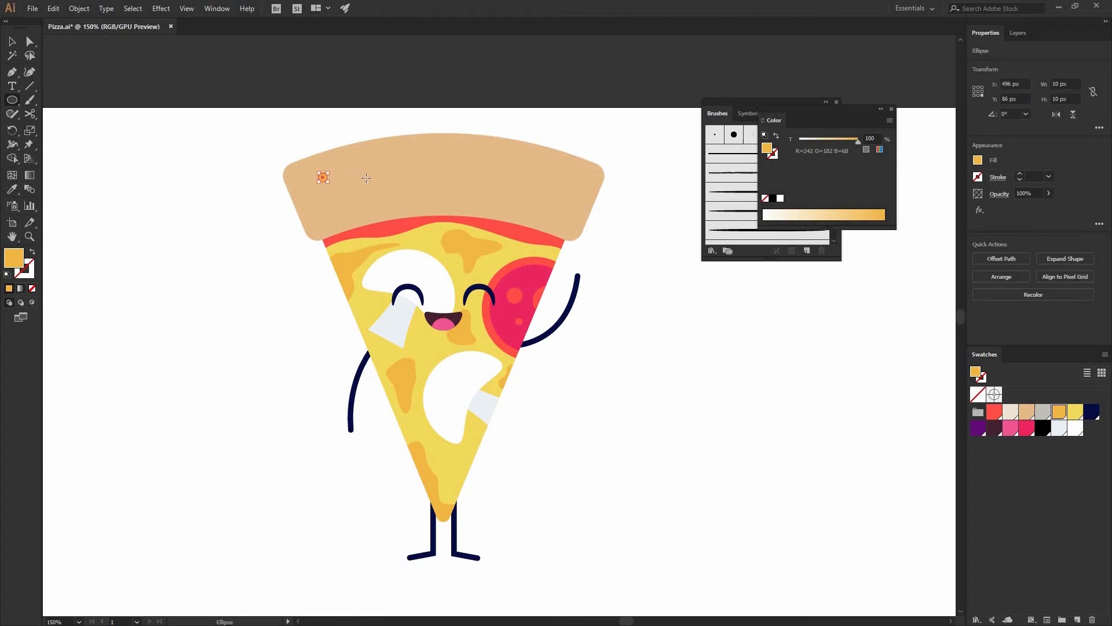
left_click(1011, 411)
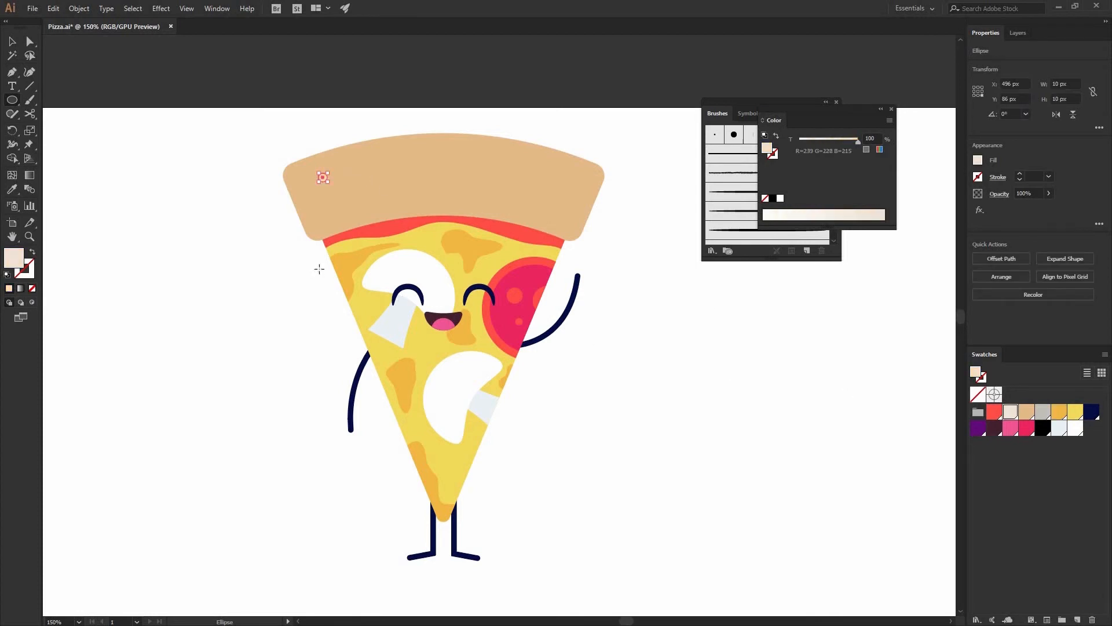
left_click(1027, 411)
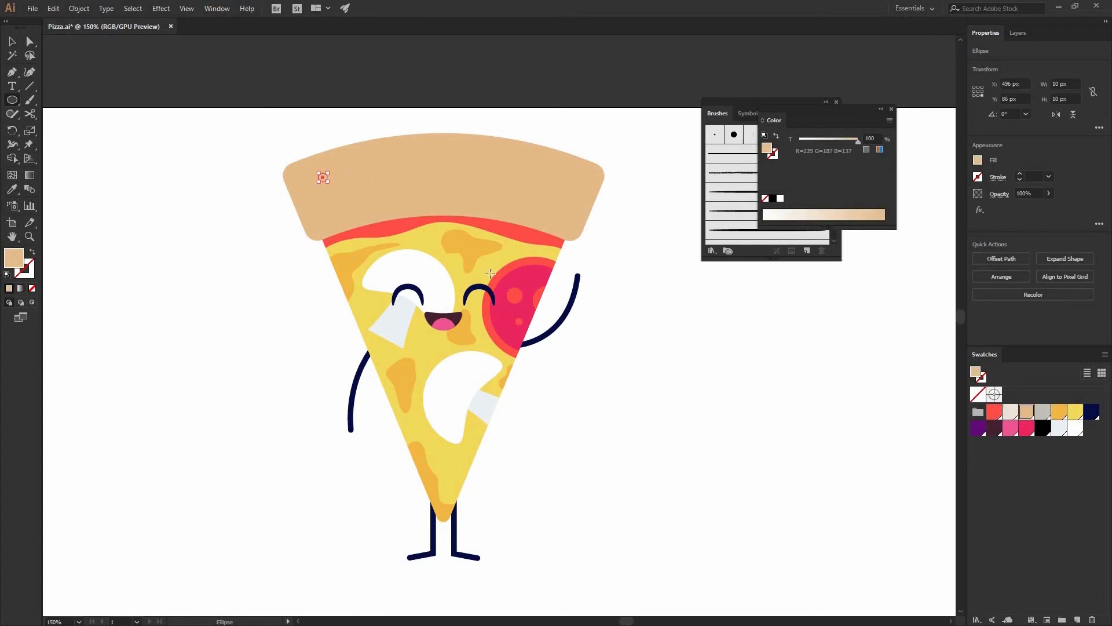
- Try the yellow swatch as the fill of the small circle on the crust
key("v")
key("ctrl+shift+a")
left_click(360, 174)
left_click(323, 177, "shift")
left_click(359, 175, "shift")
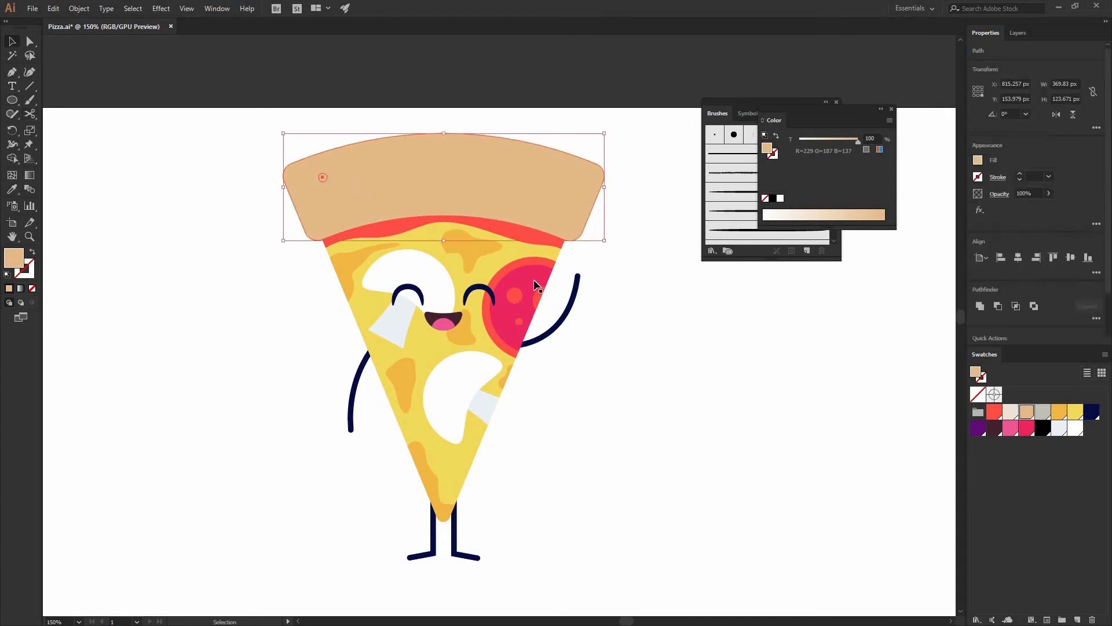
left_click(731, 389)
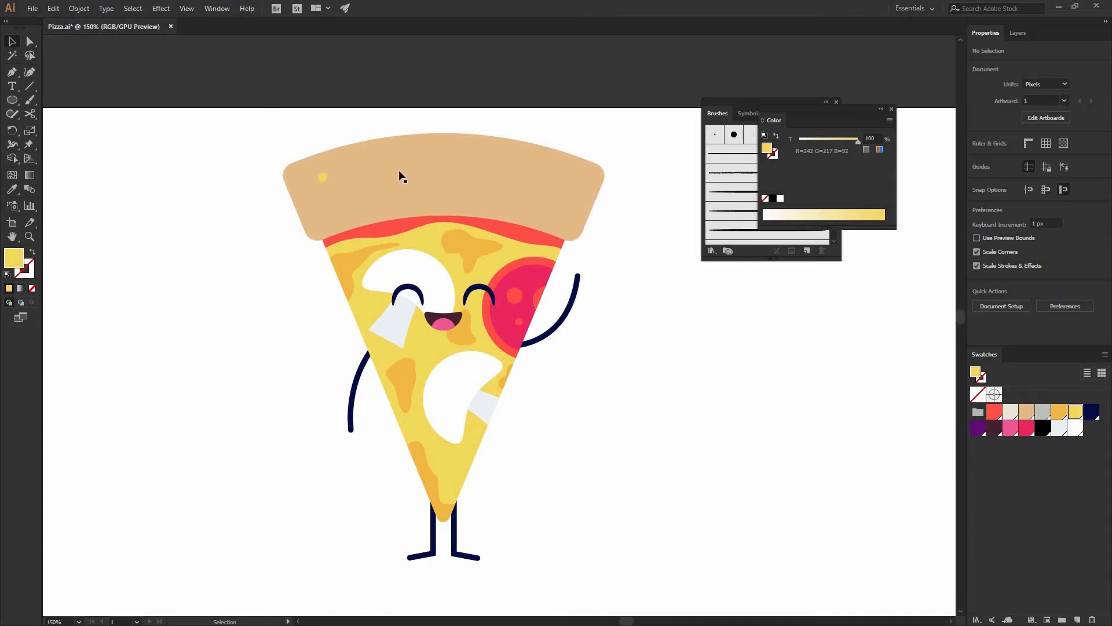
- Fill the small circle on the crust with the light cream swatch
left_click(476, 201)
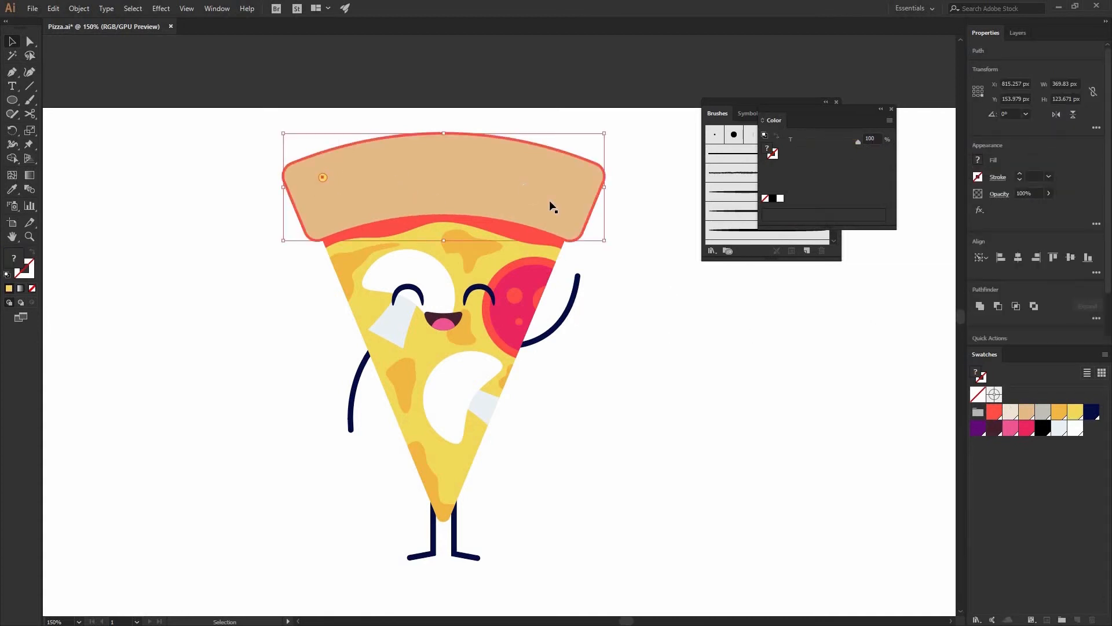
left_click(323, 177)
left_click(1010, 411)
left_click(627, 366)
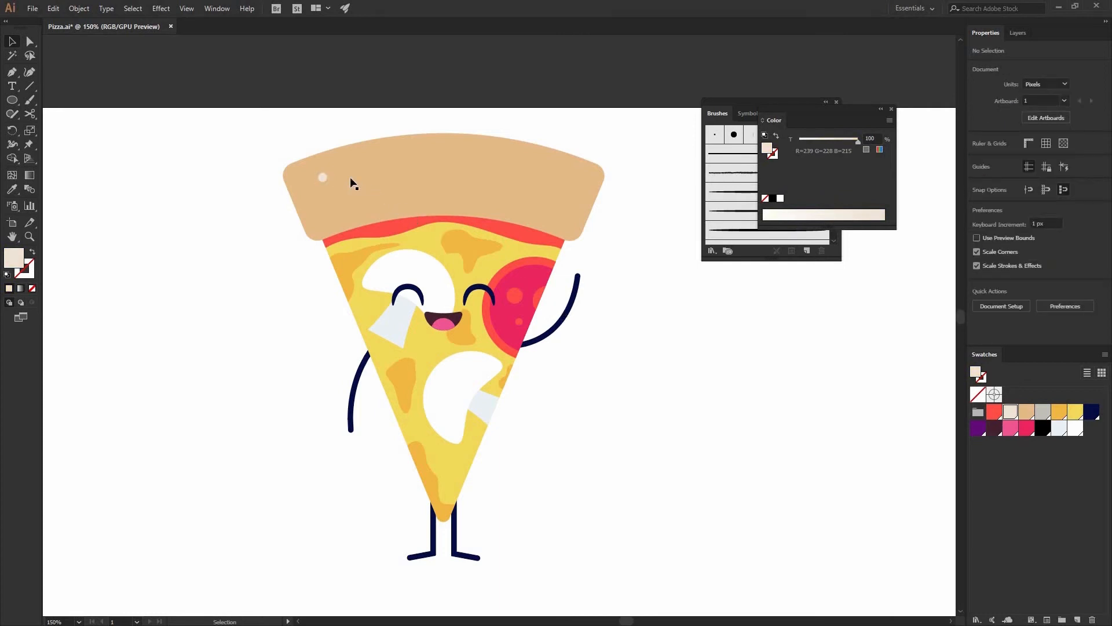
- Fill the small circle on the crust with the tan swatch and set its blending mode to Overlay
key("ctrl+plus")
left_click_drag(355, 255, 378, 319)
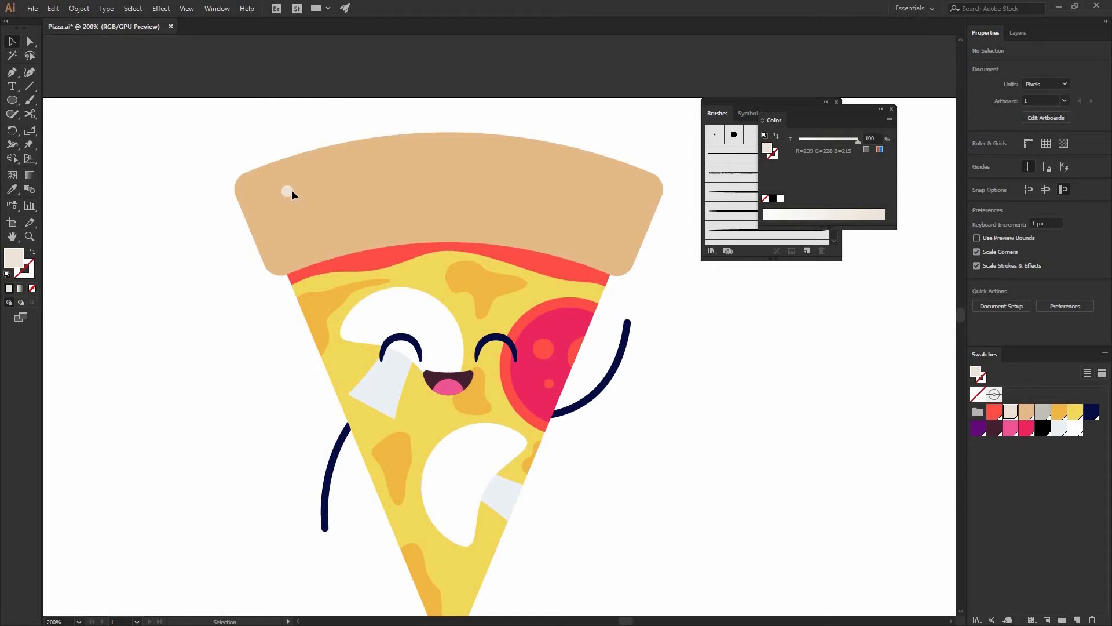
left_click(1026, 411)
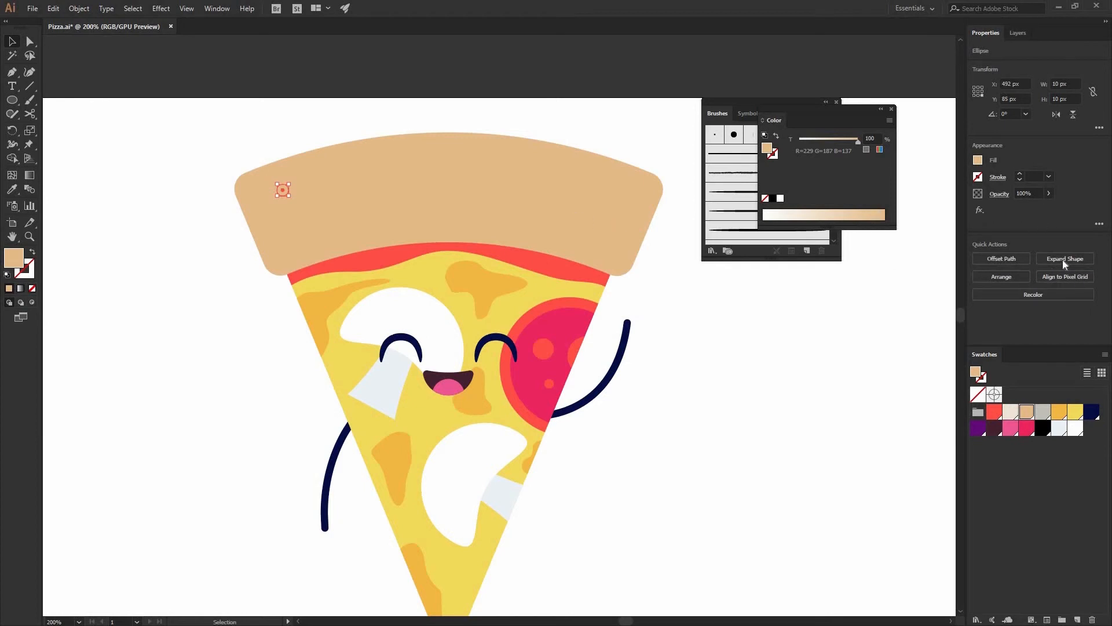
left_click(1000, 195)
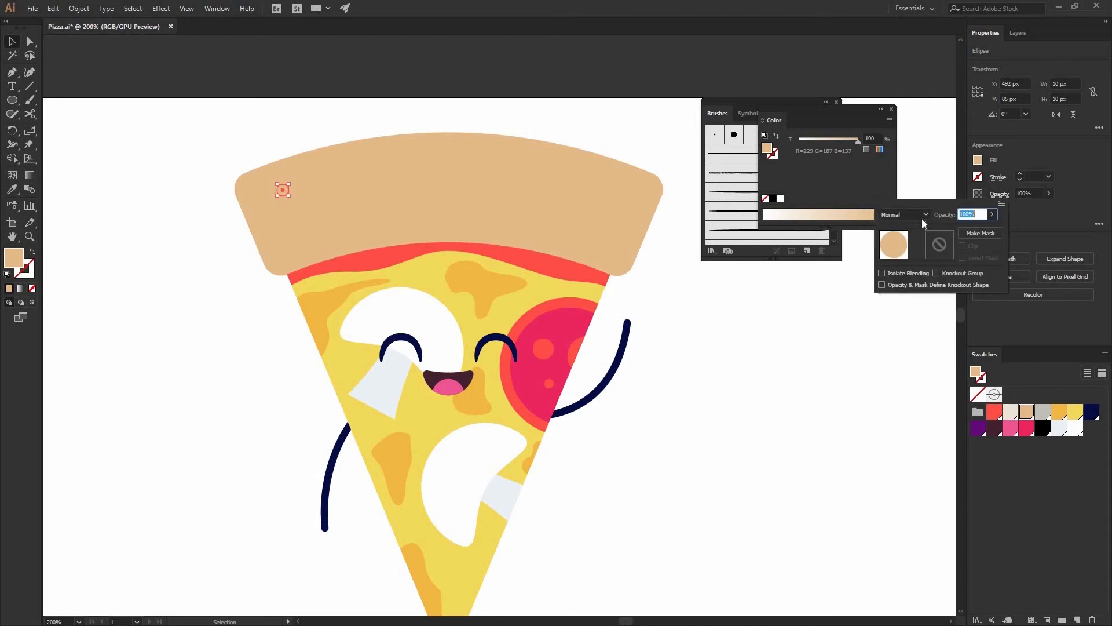
left_click(904, 215)
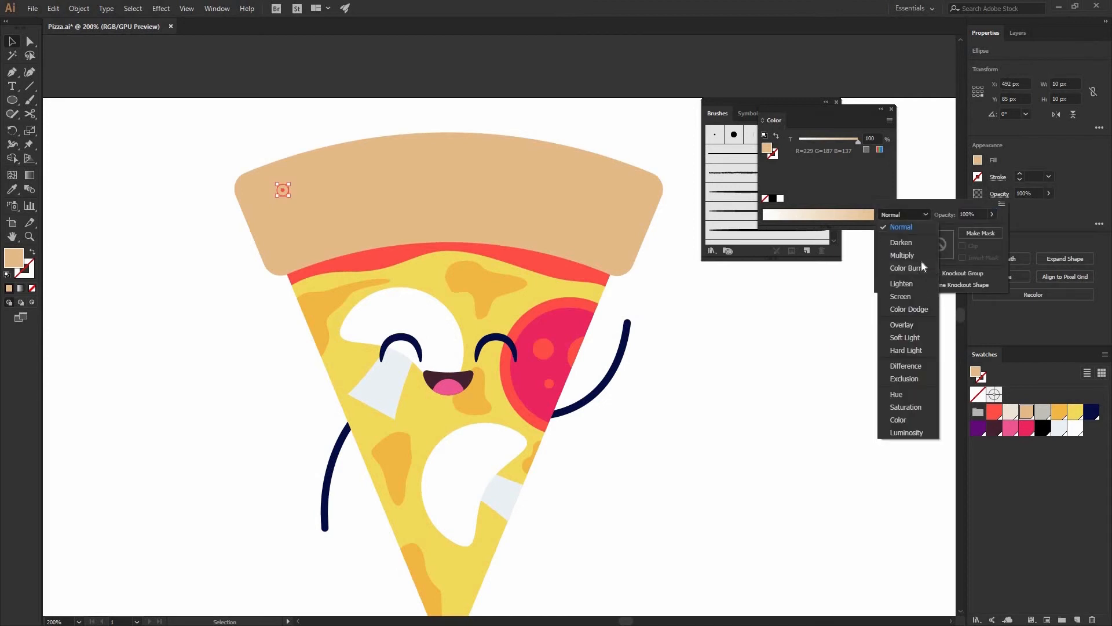
left_click(915, 325)
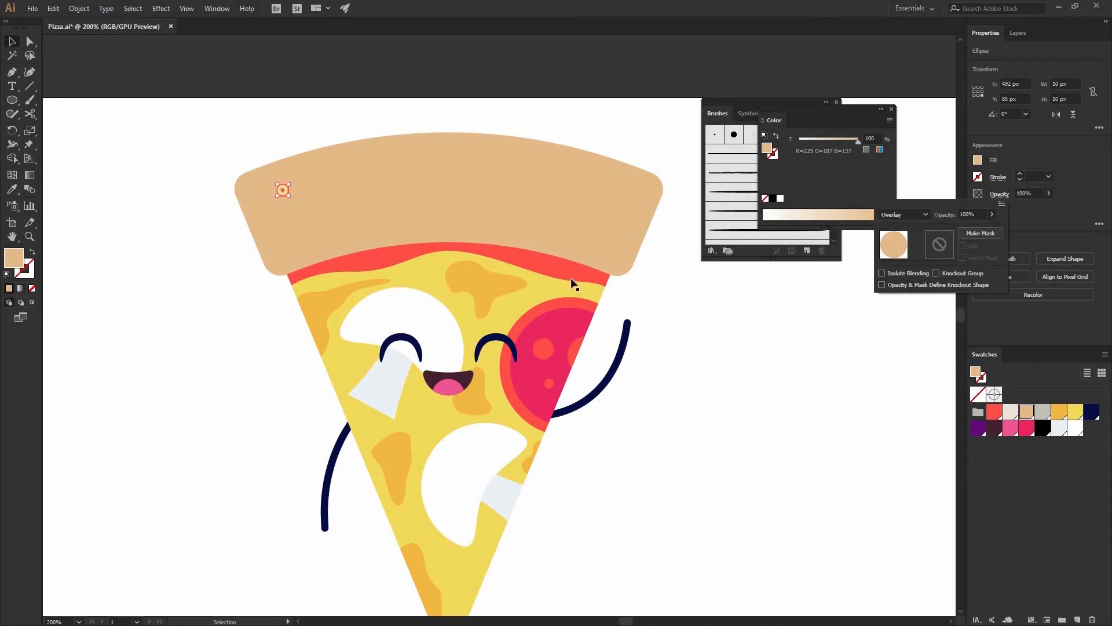
left_click(694, 303)
- Duplicate the dot twice on the left part of the crust, resizing the copies to 7 px and 15 px
left_click(219, 173)
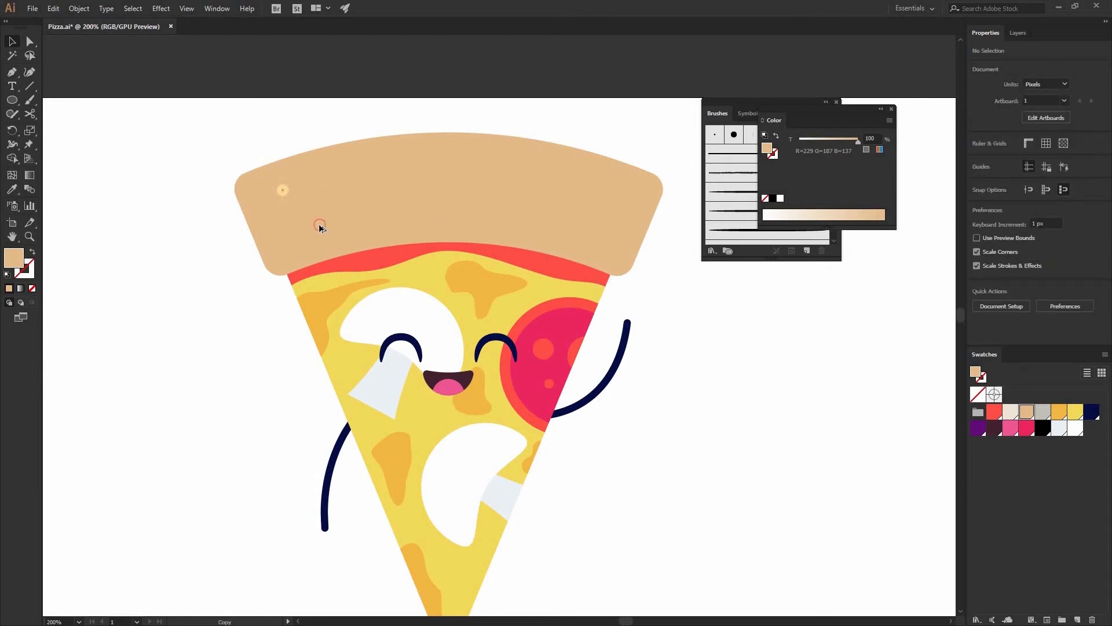
left_click_drag(325, 219, 320, 226)
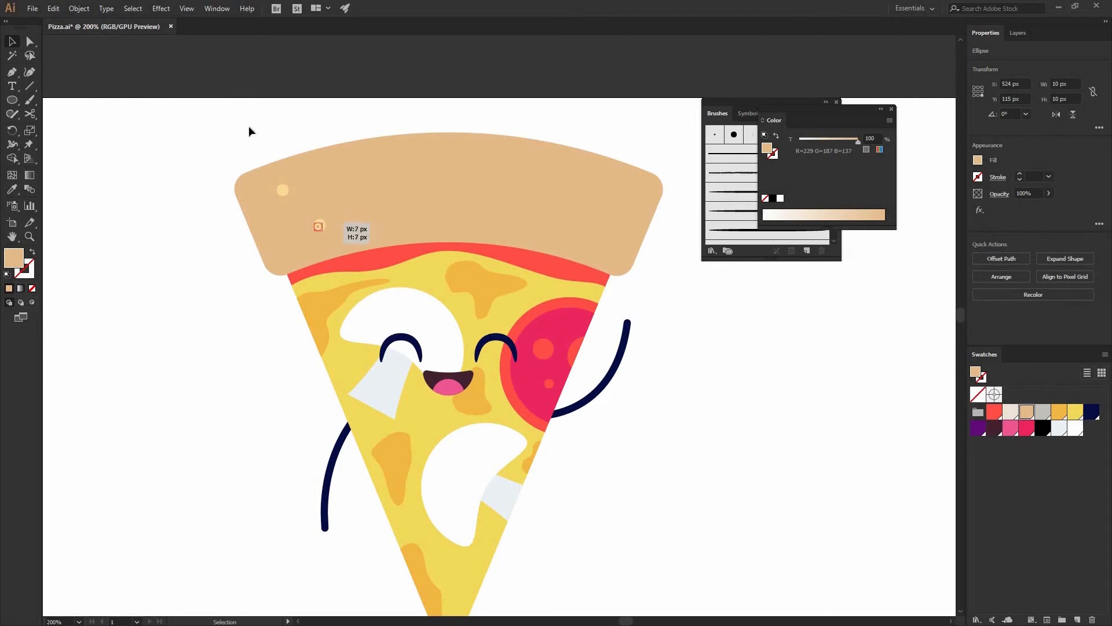
key("ctrl+shift+a")
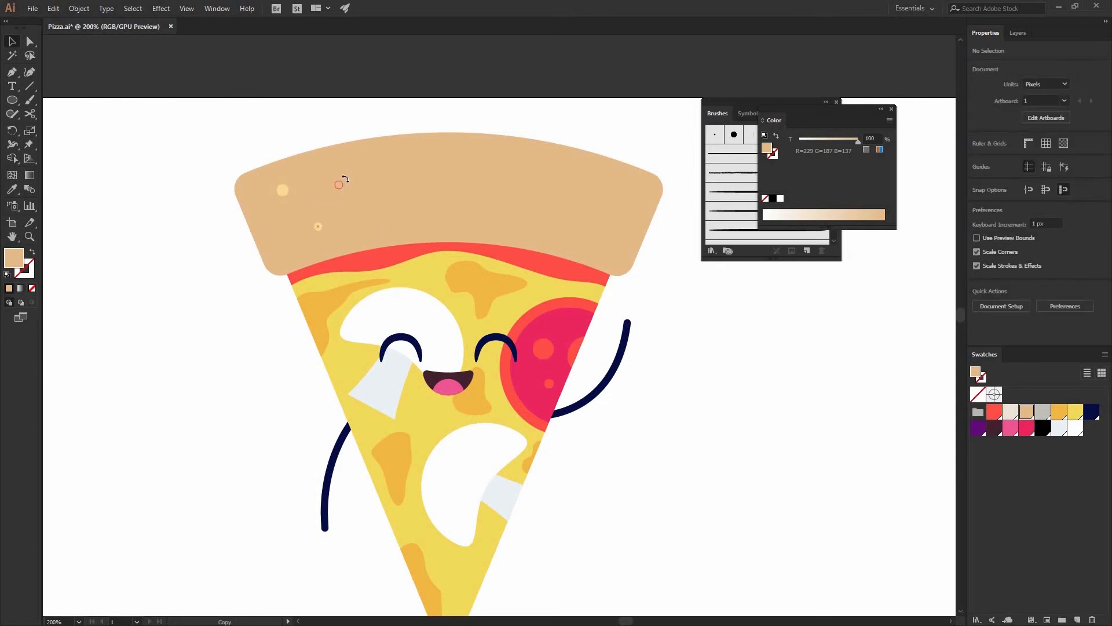
left_click(341, 185)
left_click_drag(345, 182, 347, 178)
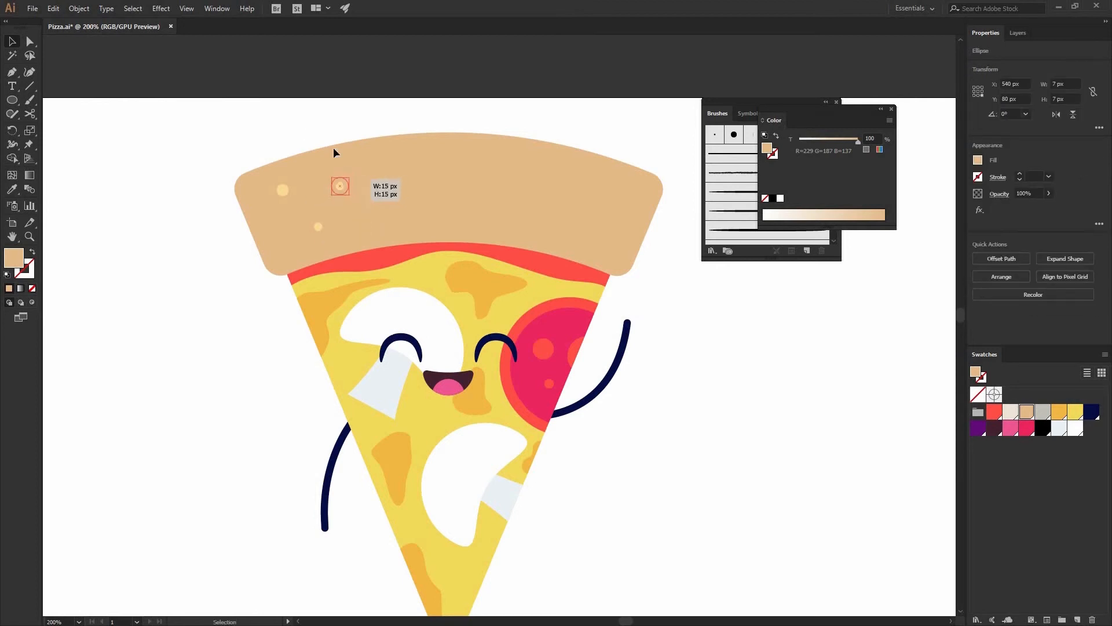
left_click(333, 144)
- Add two dot copies near the crust's upper middle and two near its right end, shrinking the last one to 5 px
left_click_drag(471, 162, 489, 179)
left_click(490, 179)
key("ctrl+shift+a")
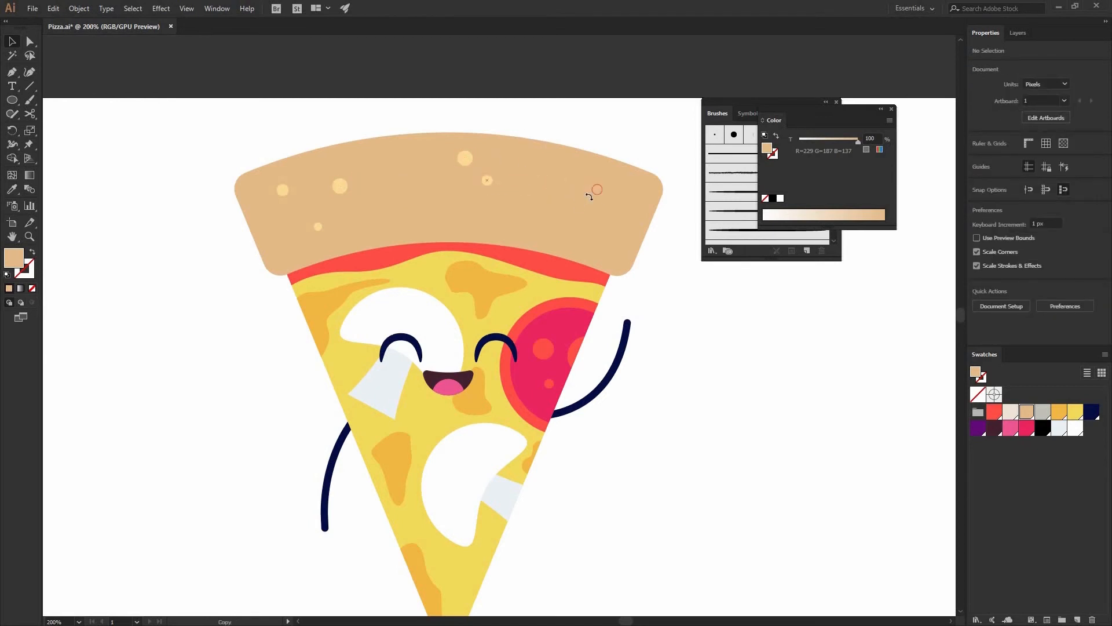
mouse_move(589, 197)
left_mouse_down()
mouse_move(575, 196)
mouse_move(591, 214)
left_mouse_up()
key("ctrl+shift+a")
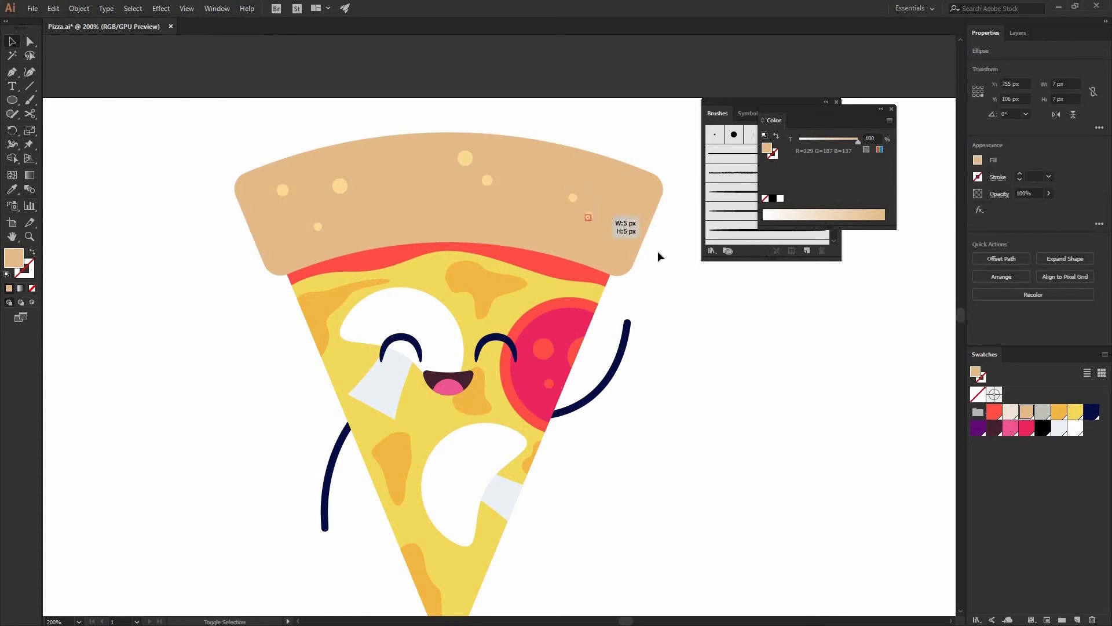
left_click(645, 256)
left_click_drag(645, 256, 607, 225)
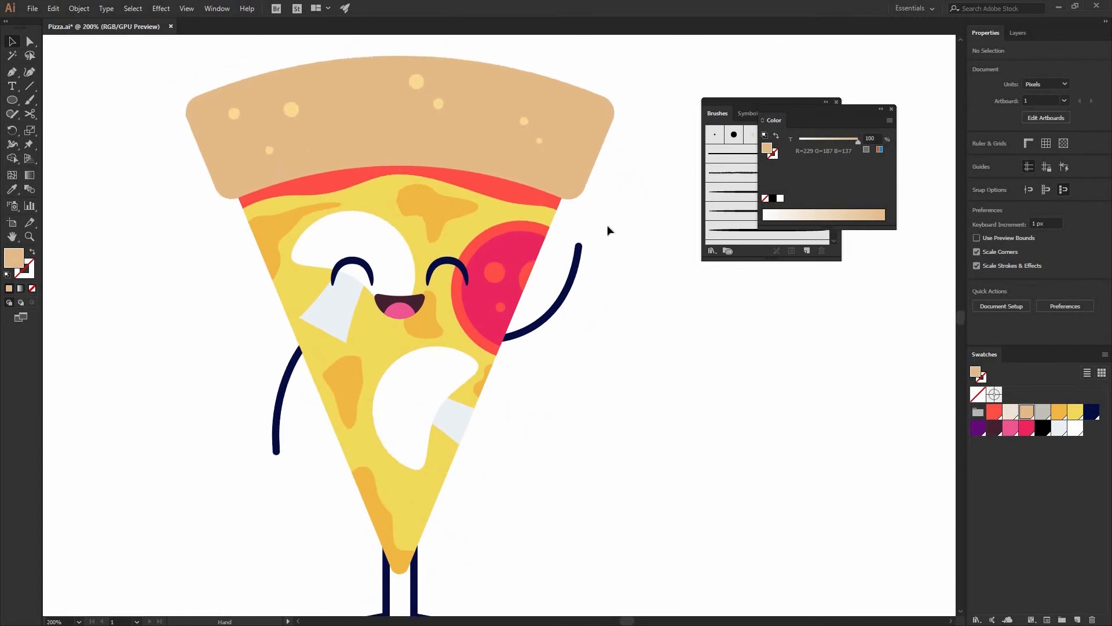
- Select the crust path and pull its corner rounding out to make all four corners sharp
left_click(553, 239)
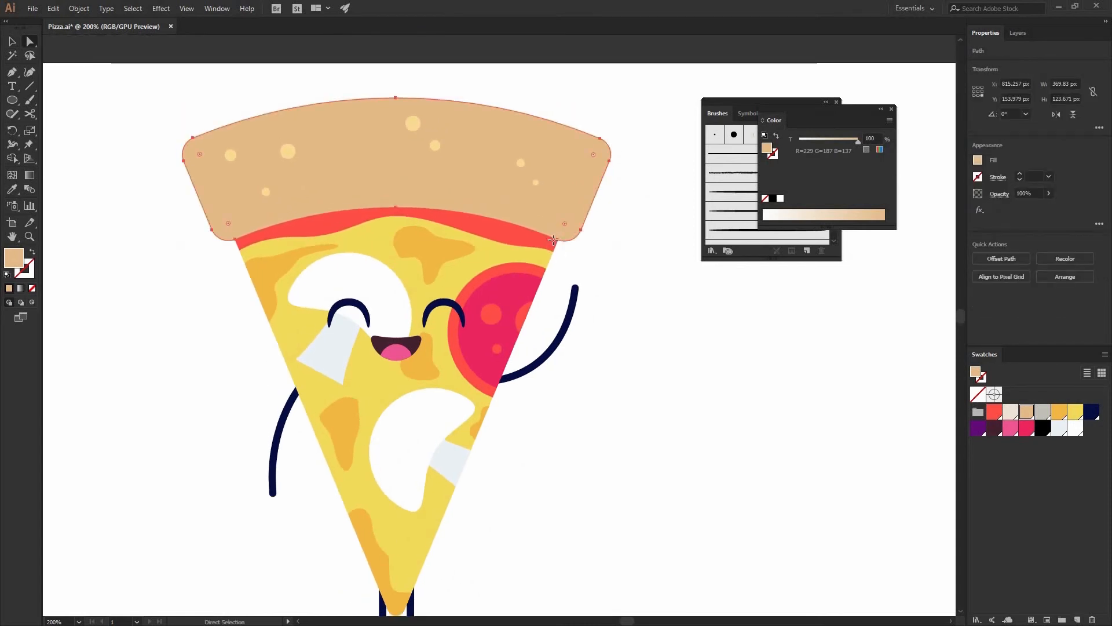
left_click(561, 245)
left_click_drag(565, 223, 613, 253)
left_click(595, 226)
left_click(560, 243)
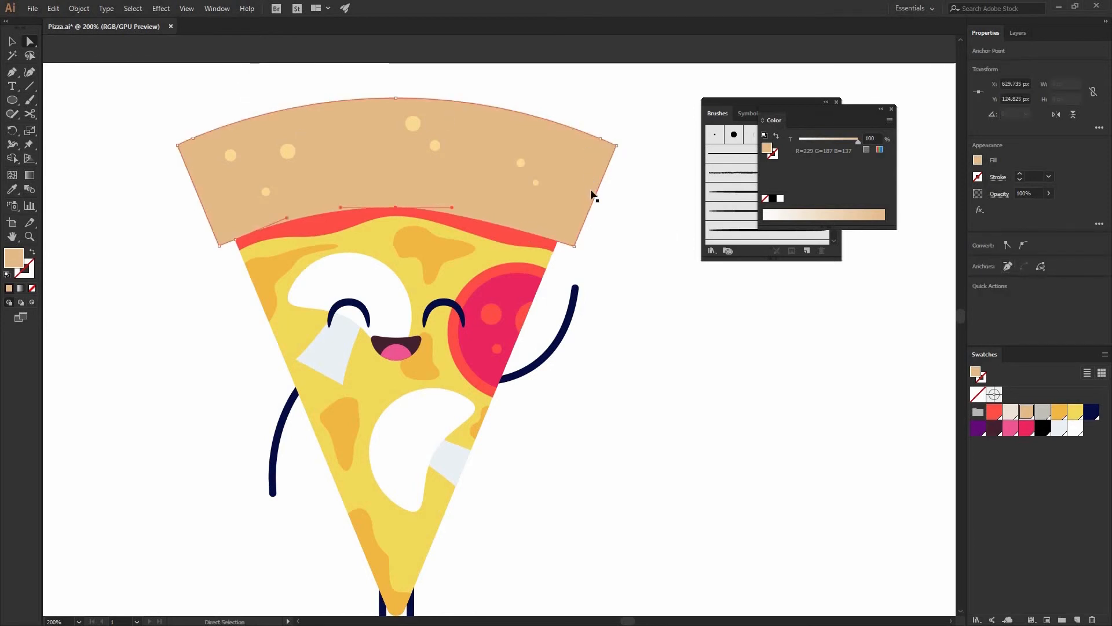
- Try rounding the crust's right and left corners in pairs, and undo the rounding
left_click(574, 244)
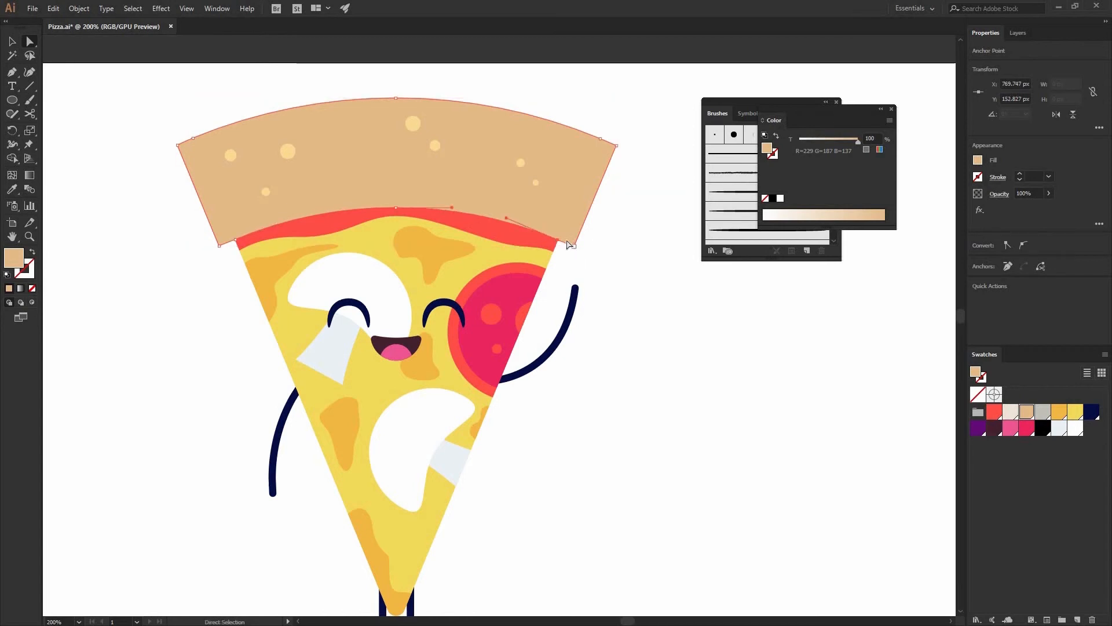
left_click_drag(468, 174, 624, 192)
left_click_drag(587, 119, 571, 172)
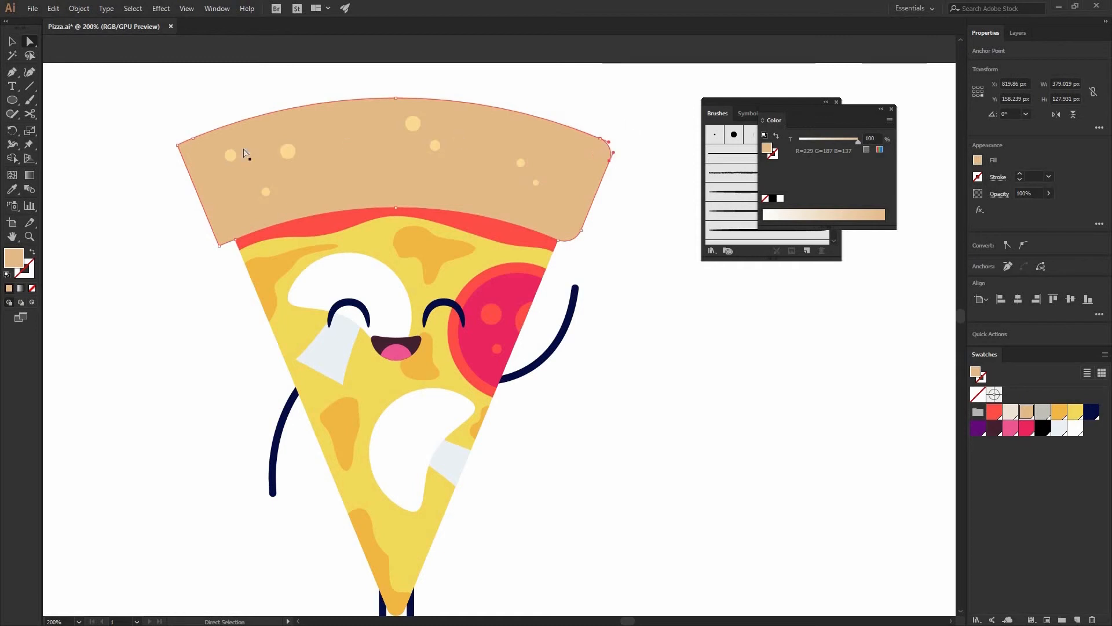
left_click_drag(170, 136, 244, 258)
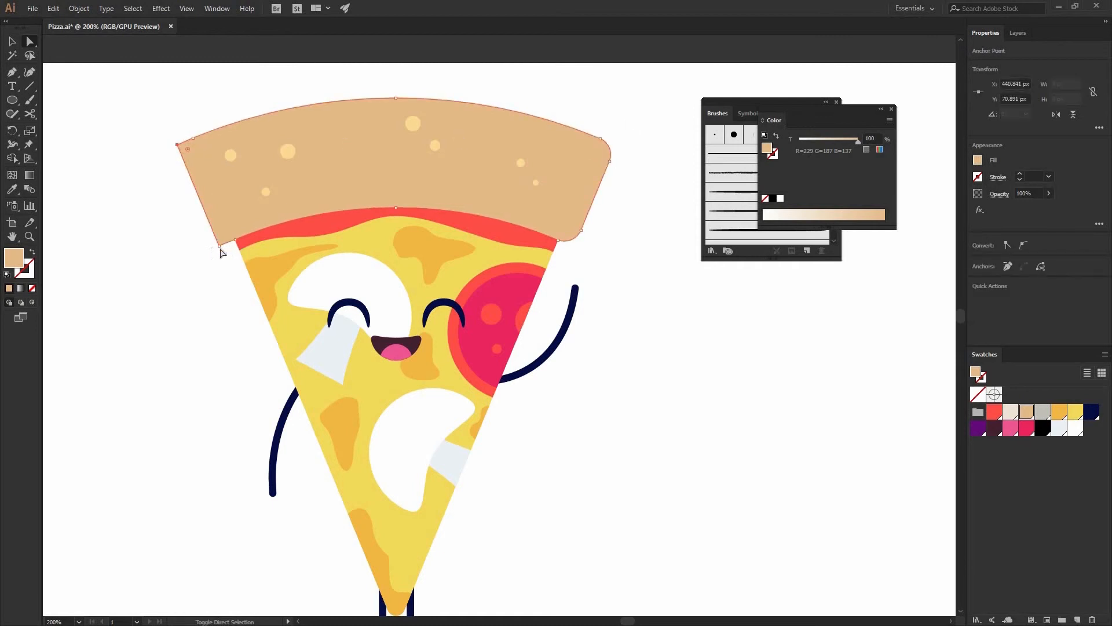
left_click(220, 246, "shift")
left_click_drag(225, 235, 301, 209)
left_click(617, 271)
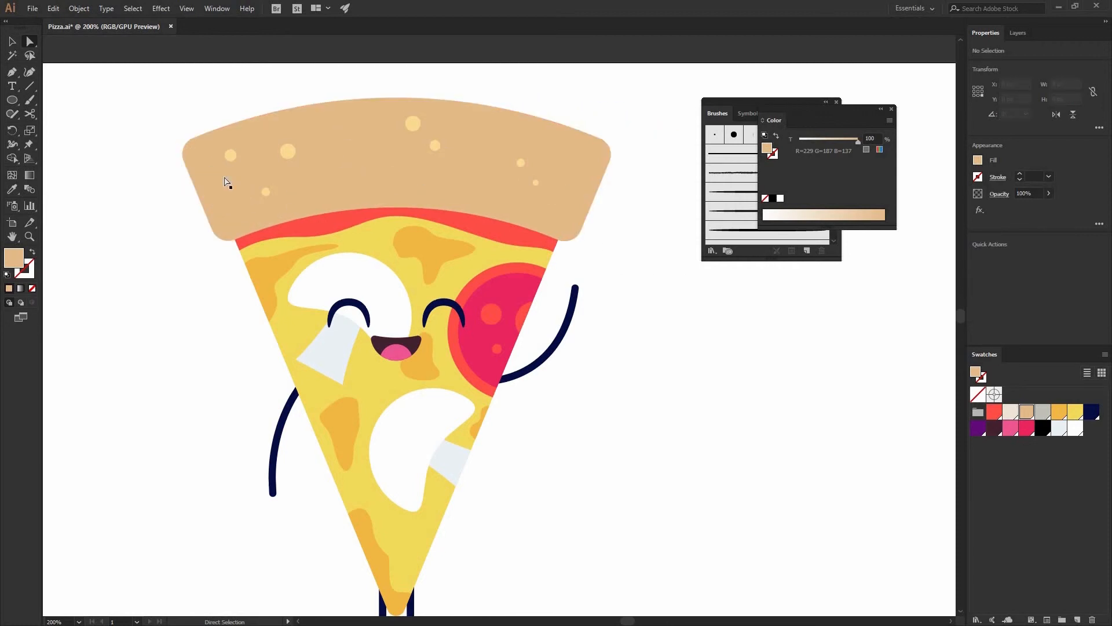
left_click(325, 211)
key("ctrl+z")
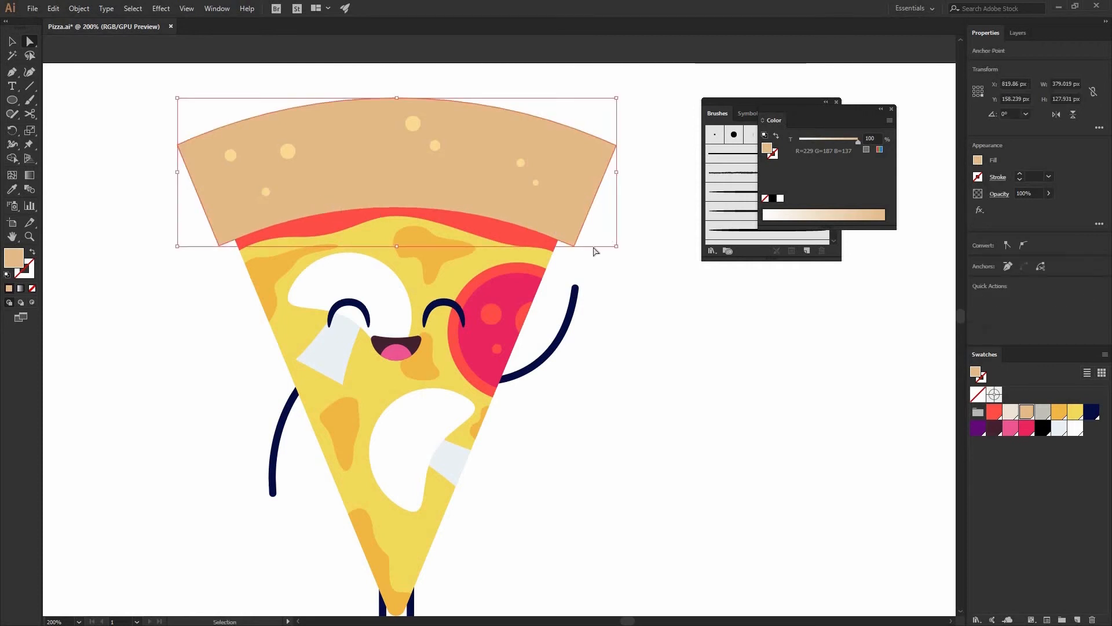
- Remove the four extra anchor points beside the crust's corners, two on the top edge and two on the bottom edge
left_click(605, 181)
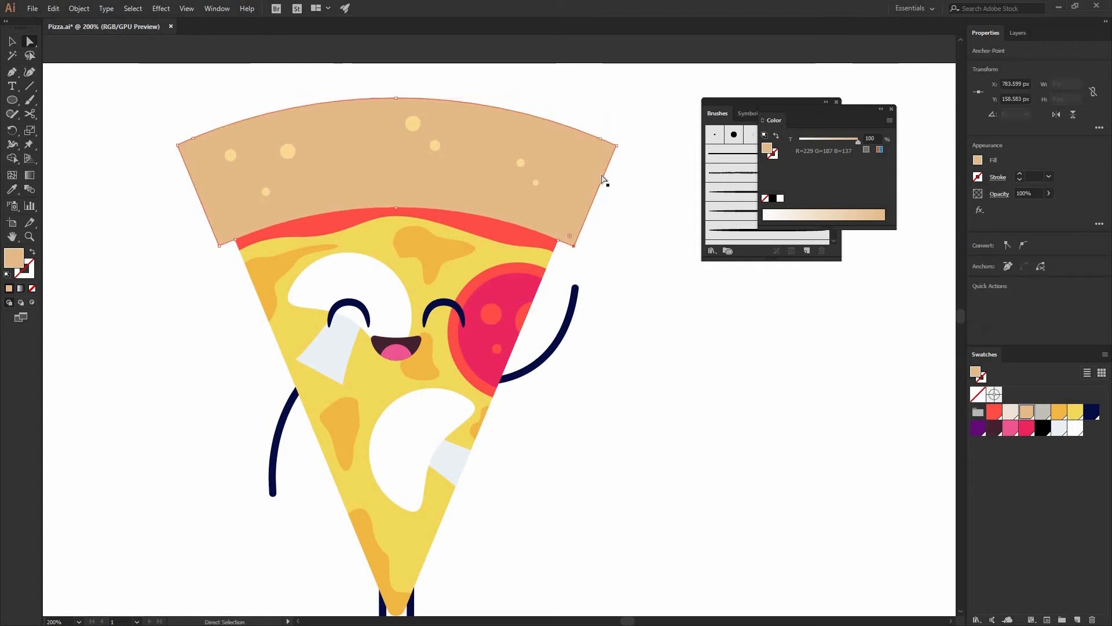
left_click(485, 148)
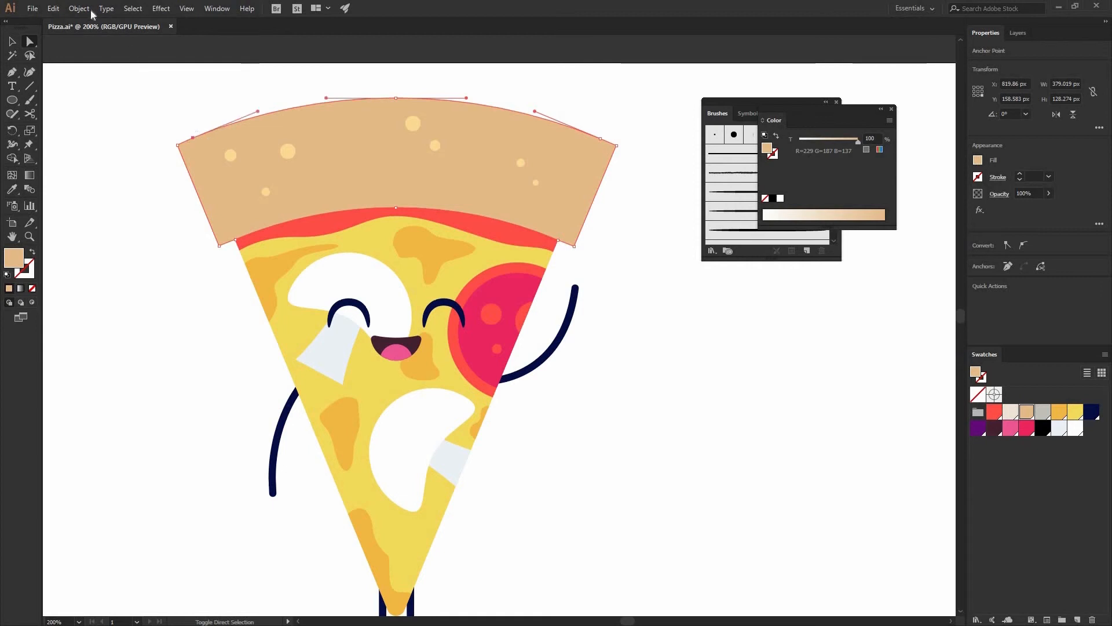
left_click(1008, 266)
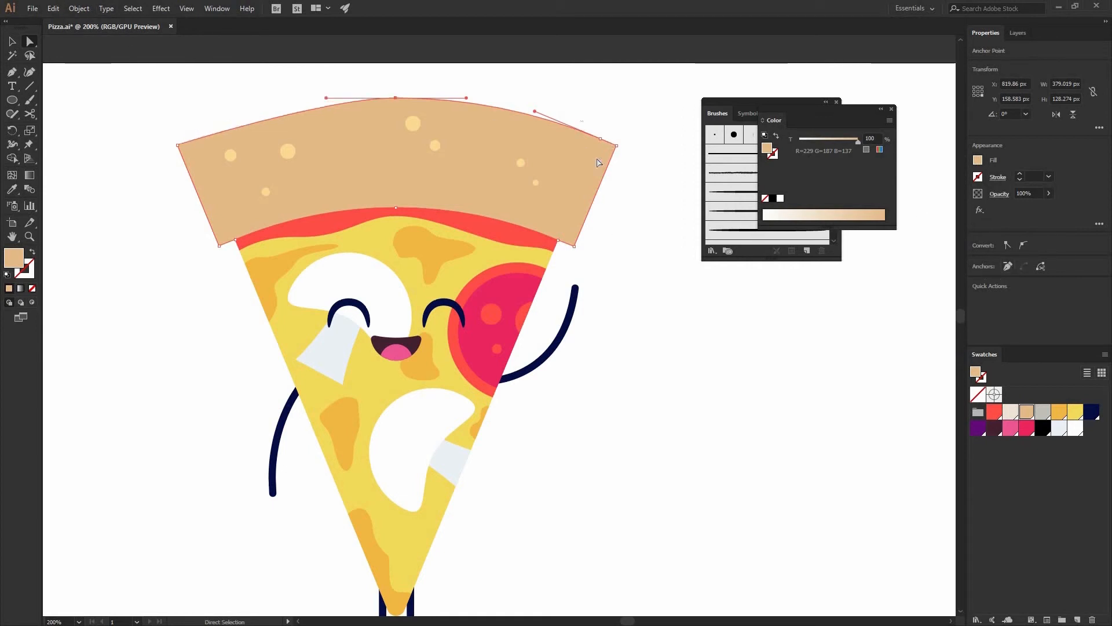
left_click(600, 139)
left_click(557, 239, "shift")
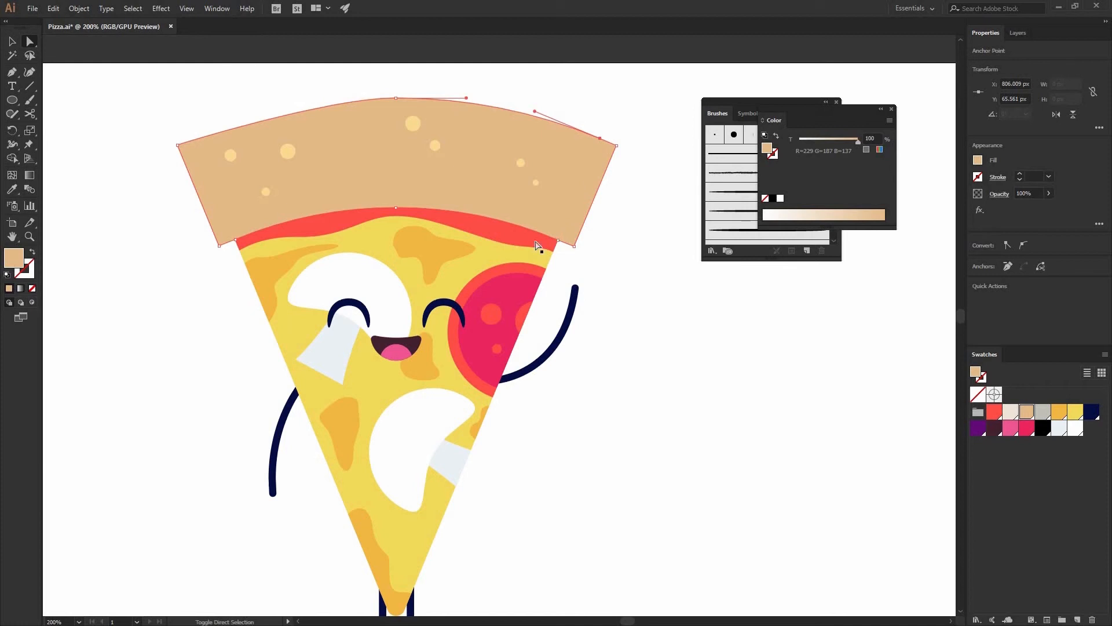
left_click(235, 240, "shift")
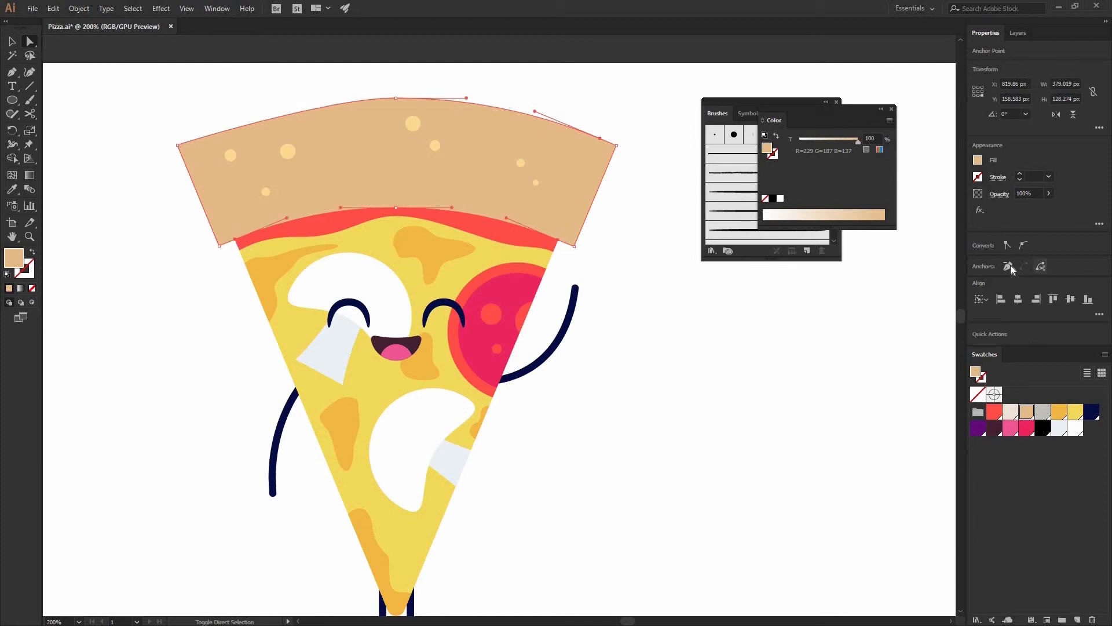
left_click(1008, 266)
- Lengthen both handles of the crust's top middle anchor horizontally to restore a smooth, evenly curved upper edge
left_click(378, 98)
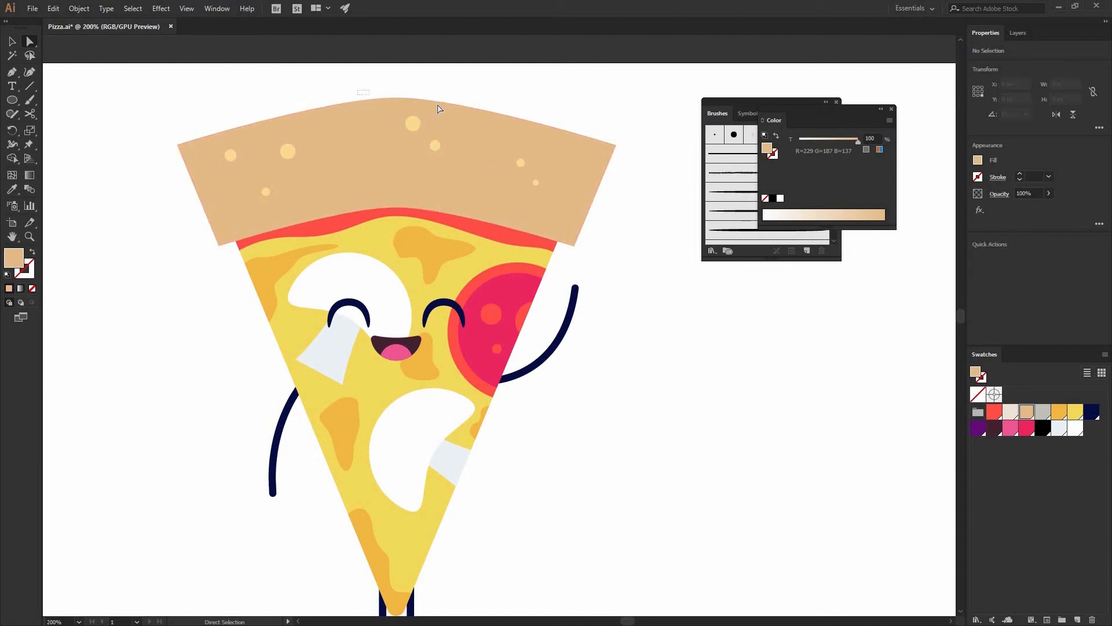
left_click(467, 102)
left_click_drag(467, 97, 521, 97)
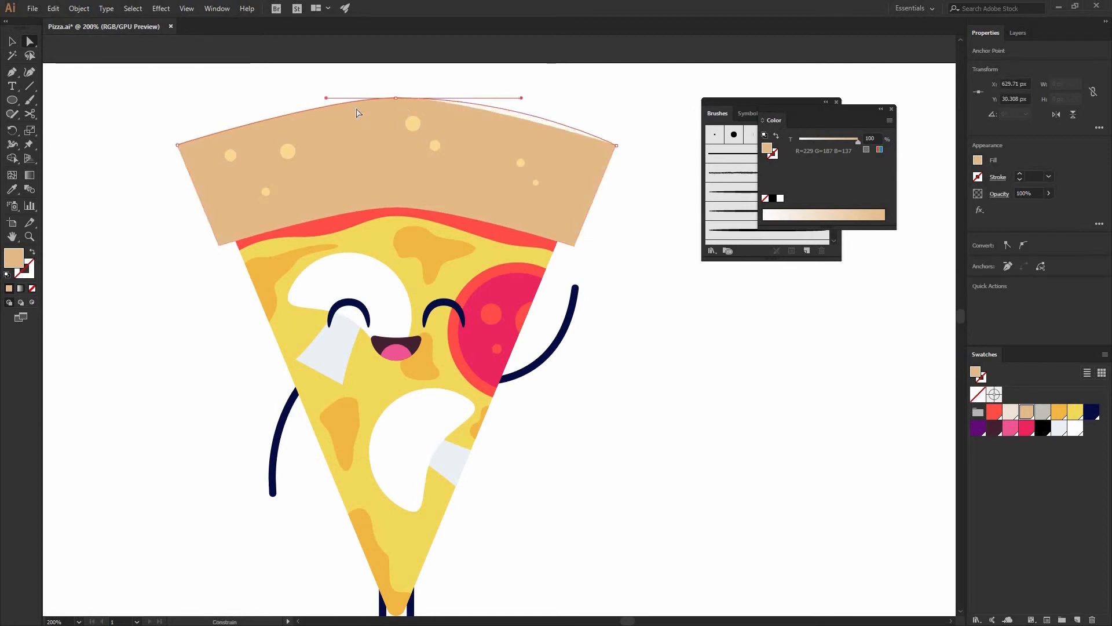
left_click_drag(326, 98, 258, 107)
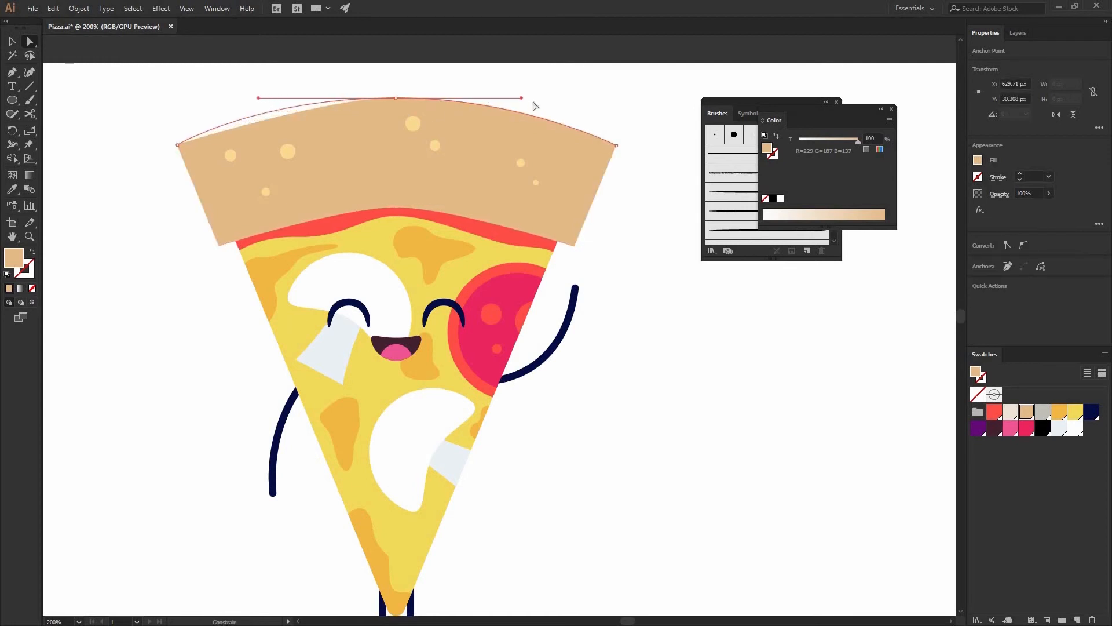
- Lengthen both handles of the crust's bottom middle anchor horizontally to smooth the curve of the lower edge
left_click(430, 213)
left_click_drag(451, 208, 503, 207)
key("ctrl+z")
mouse_move(325, 205)
left_mouse_down()
mouse_move(285, 207)
mouse_move(322, 216)
left_mouse_up()
key("ctrl+z")
left_click(597, 262)
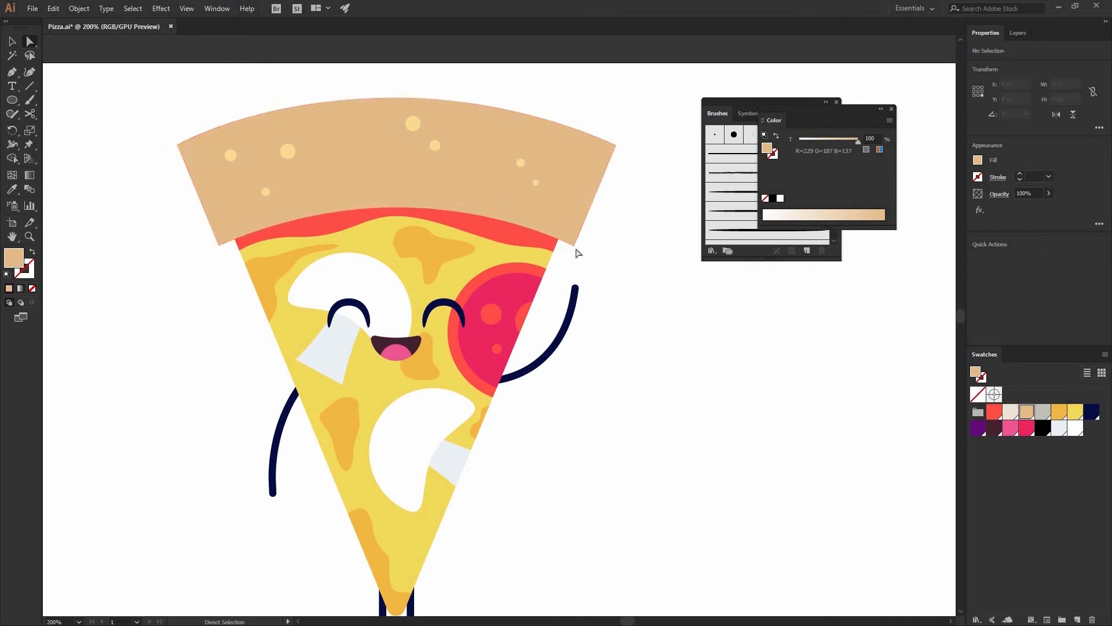
- Select the crust's four corner anchors, round them together with a larger radius than before, and deselect the crust
left_click(616, 145)
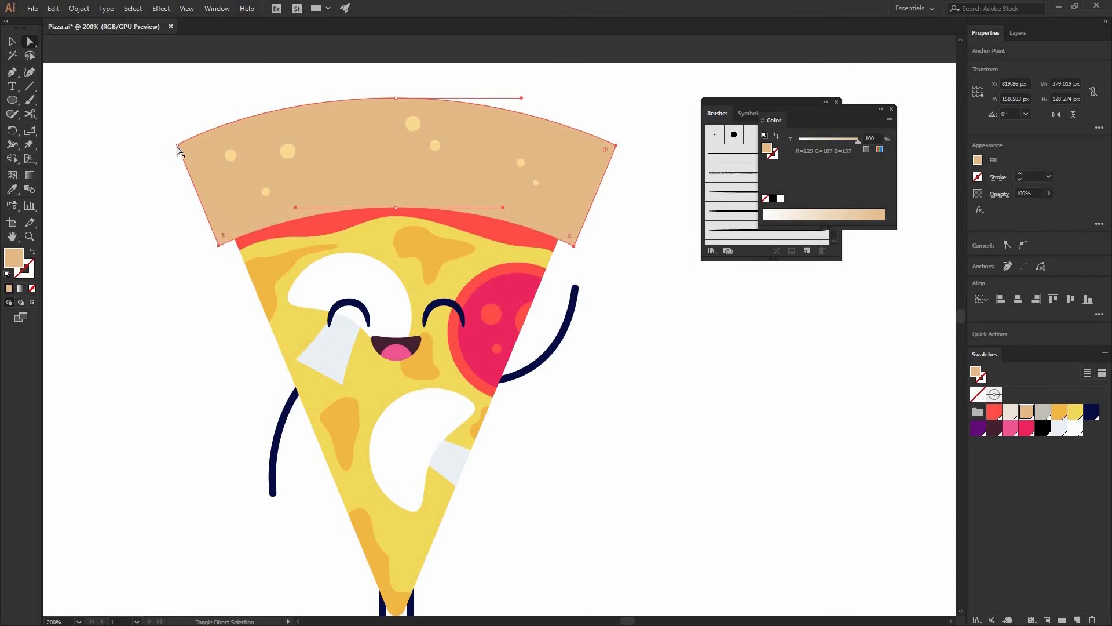
left_click_drag(223, 235, 389, 213)
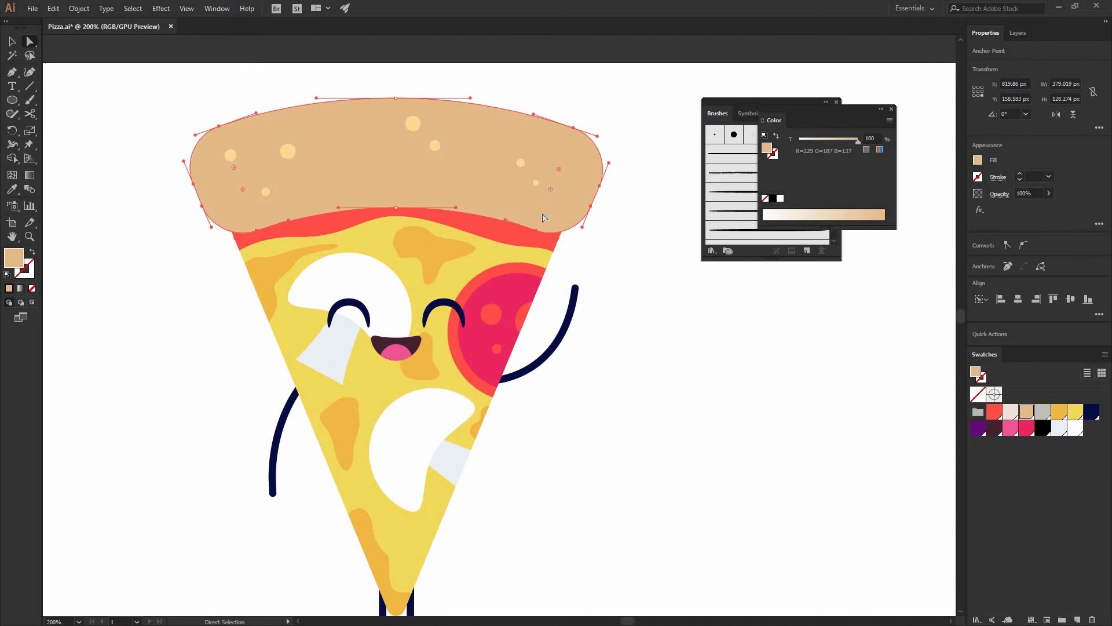
left_click(625, 226)
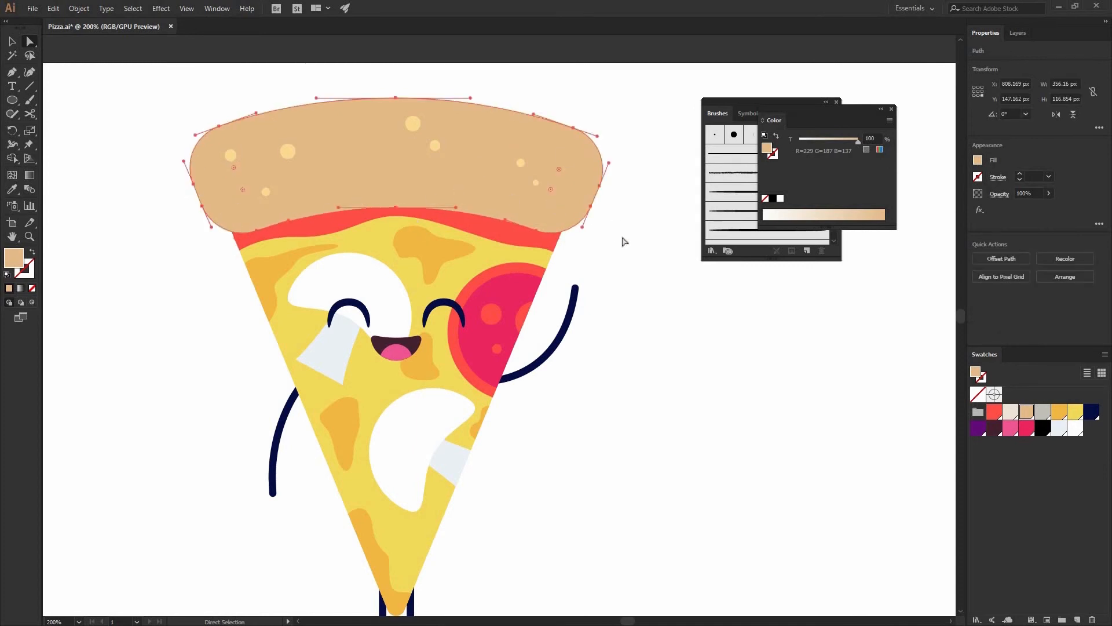
key("v")
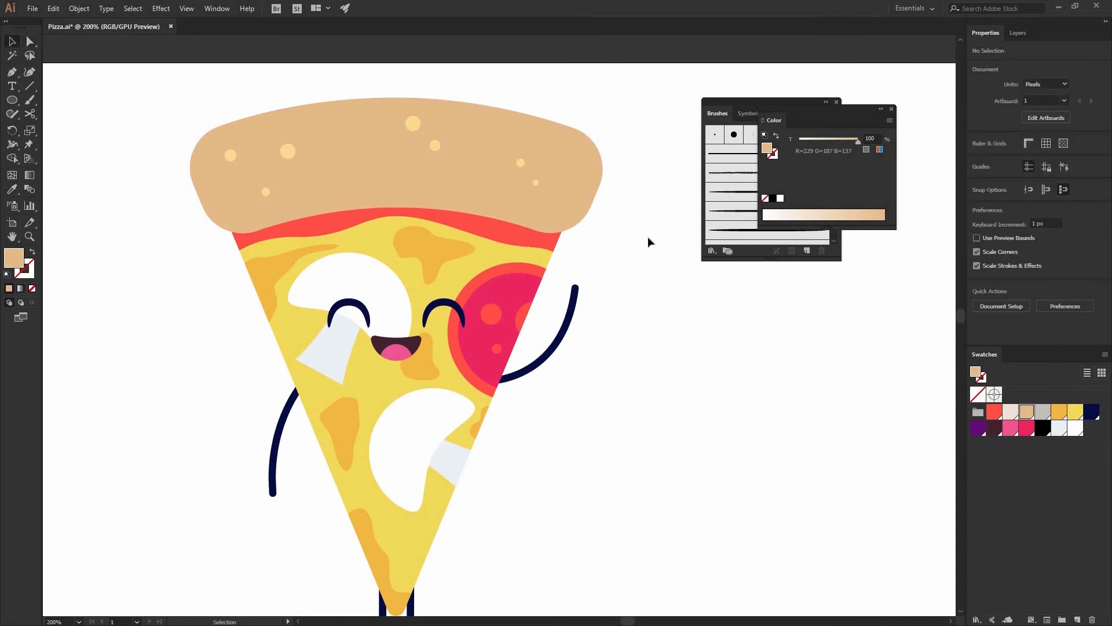
- Draw a closed shape with the Pen tool over the crust's left end, with a curved inner edge cutting across the crust
key("ctrl+minus")
key("ctrl+minus")
key("ctrl+plus")
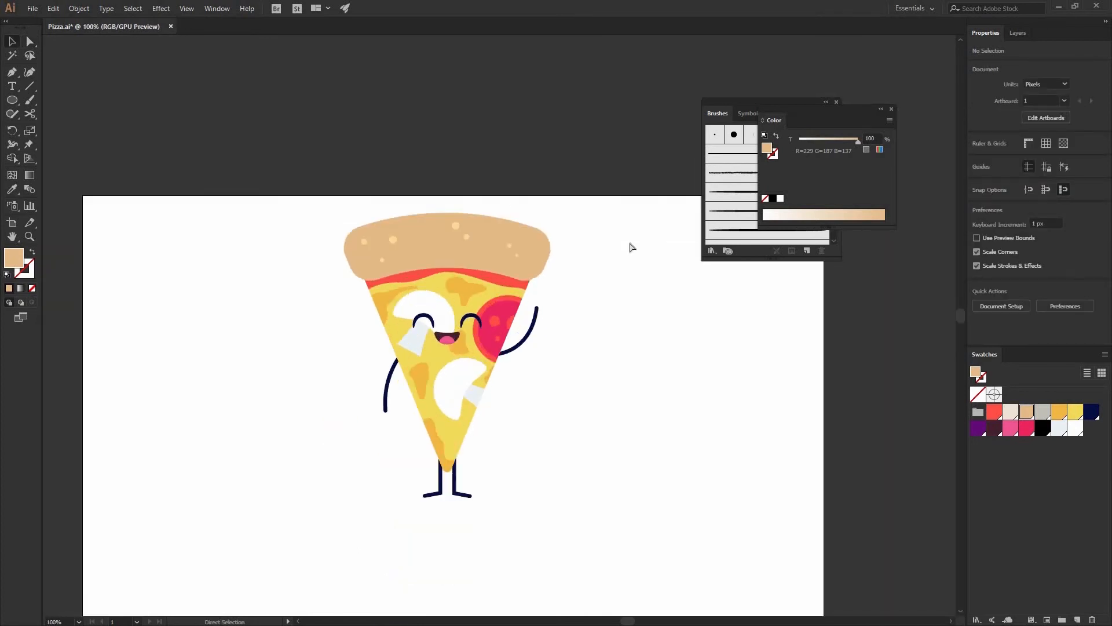
key("ctrl+equal")
key("ctrl+equal")
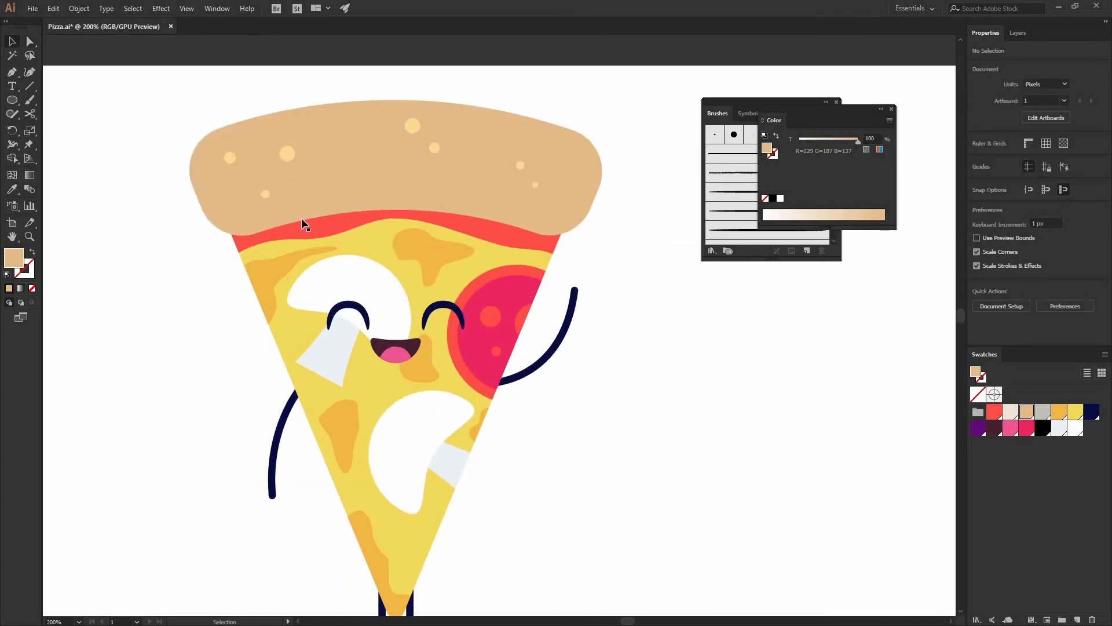
key("p")
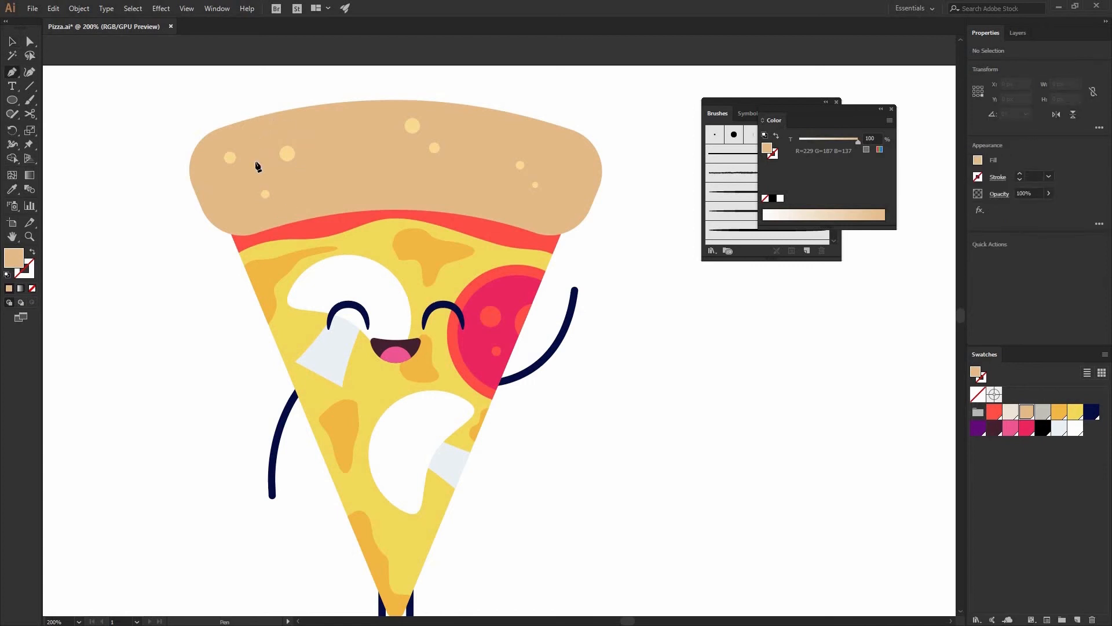
left_click(263, 105)
left_click_drag(265, 174, 280, 200)
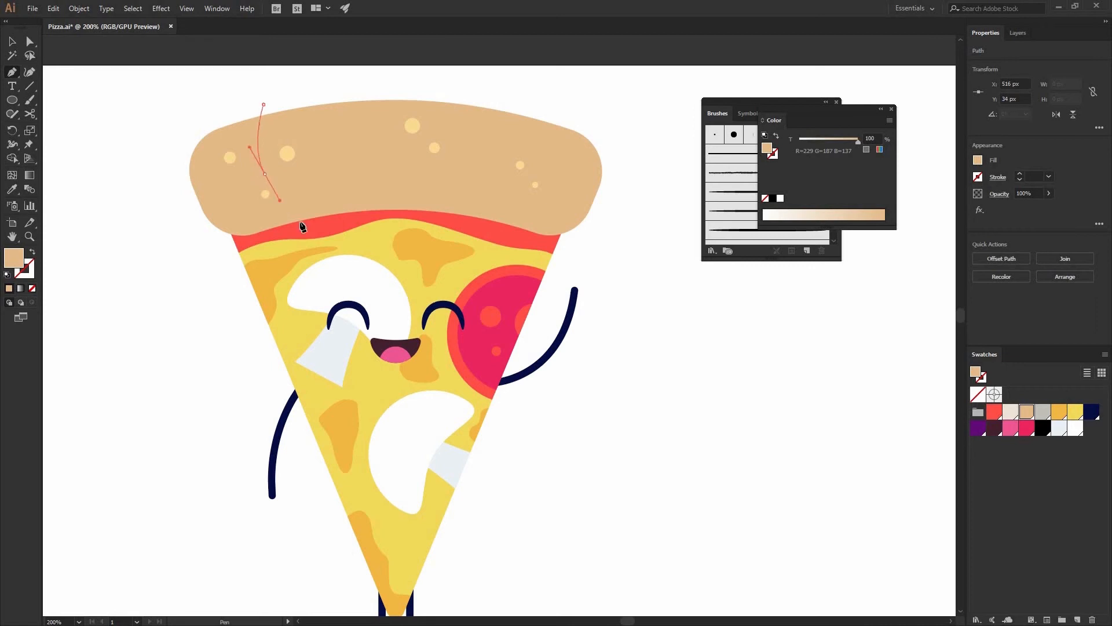
left_click(317, 230)
left_click(231, 287)
left_click(158, 220)
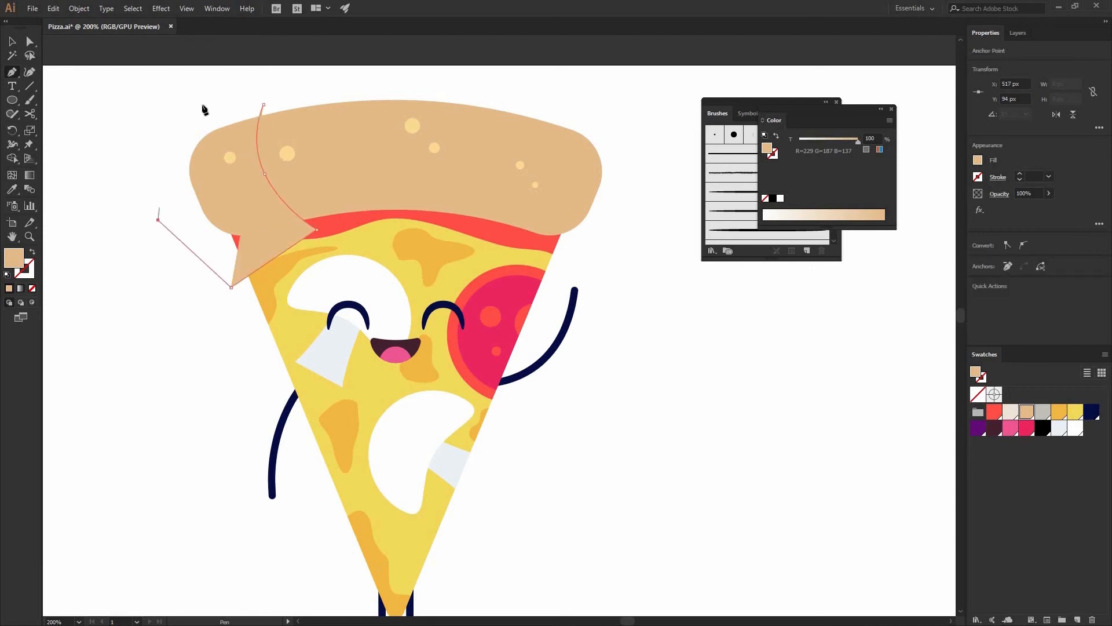
left_click(158, 132)
left_click(202, 104)
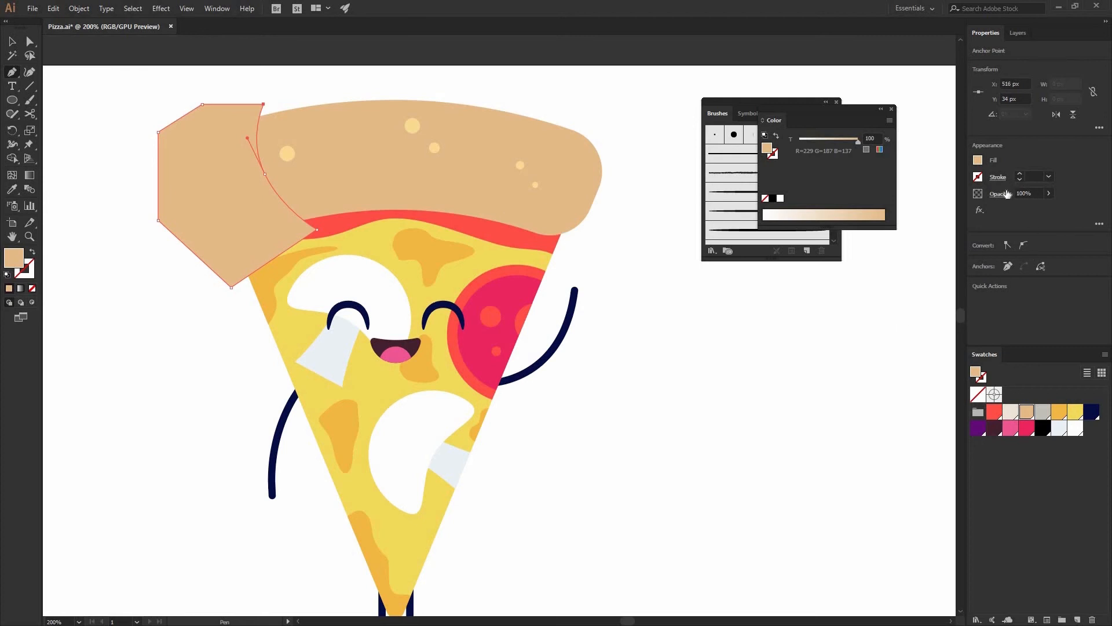
- Set the new crust shape's blend mode to Overlay and its opacity to 50%
left_click(999, 193)
left_click(904, 214)
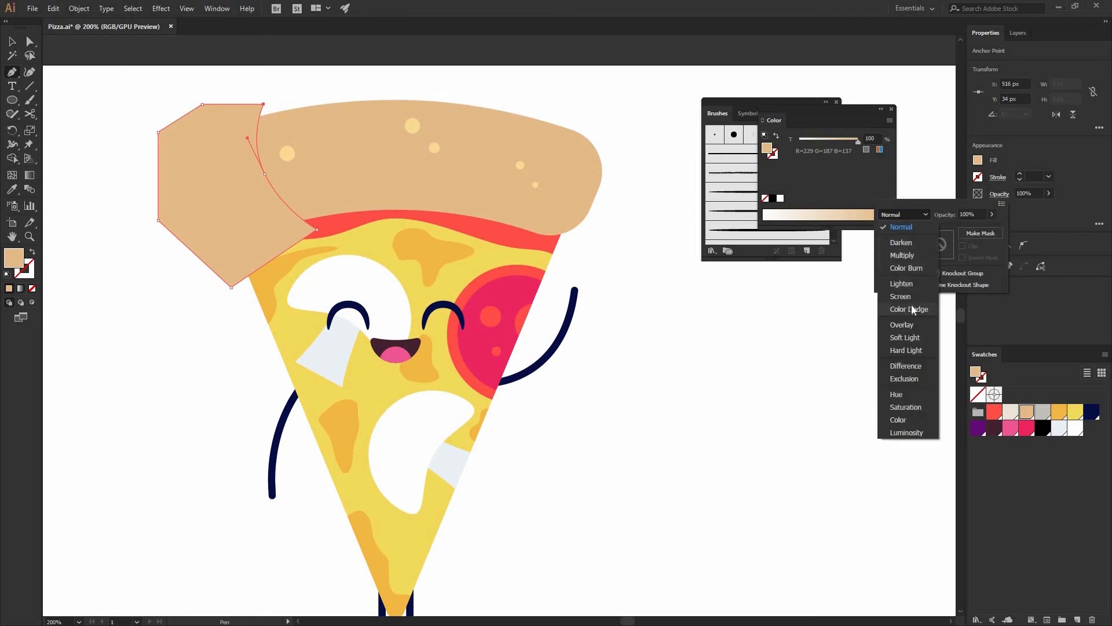
left_click(902, 325)
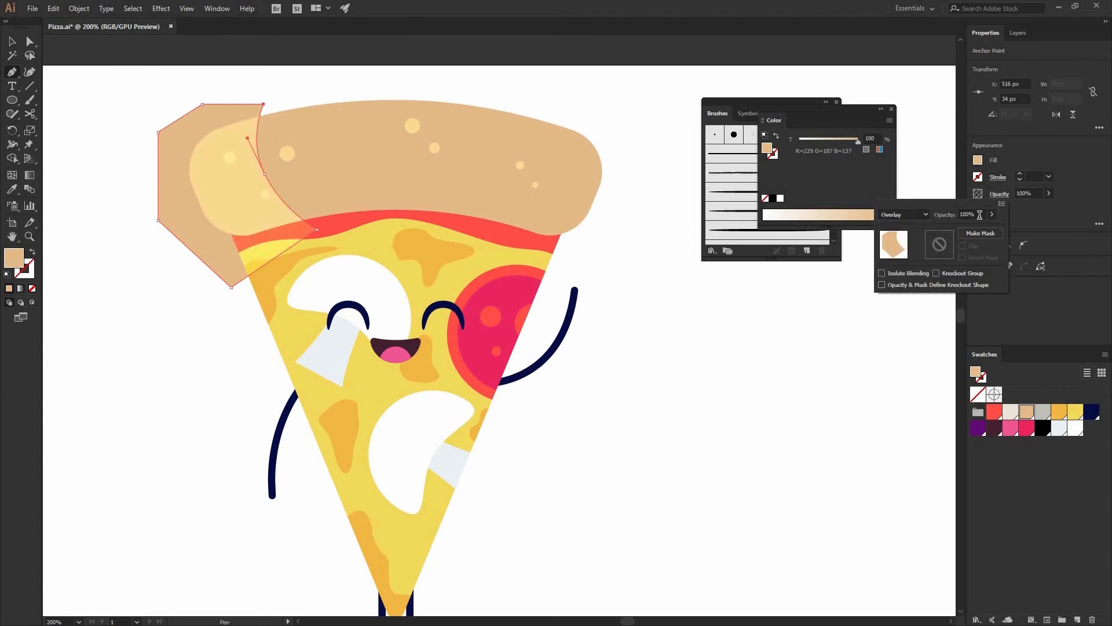
left_click(979, 215)
key("Return")
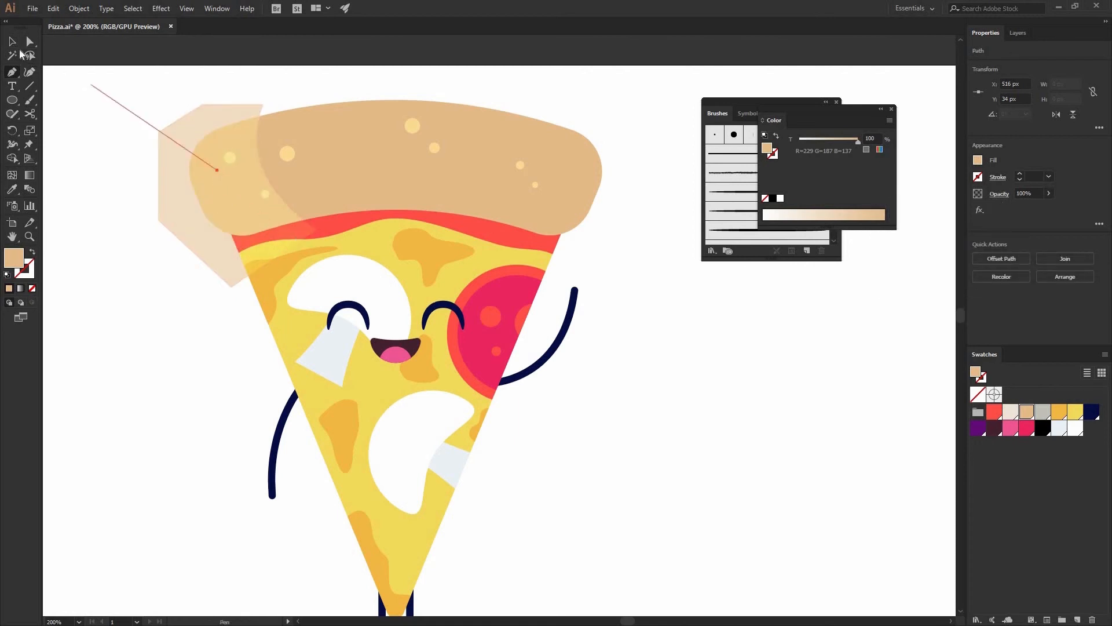
- Fill the overlay shape at the crust's left end with the dark purple swatch
key("v")
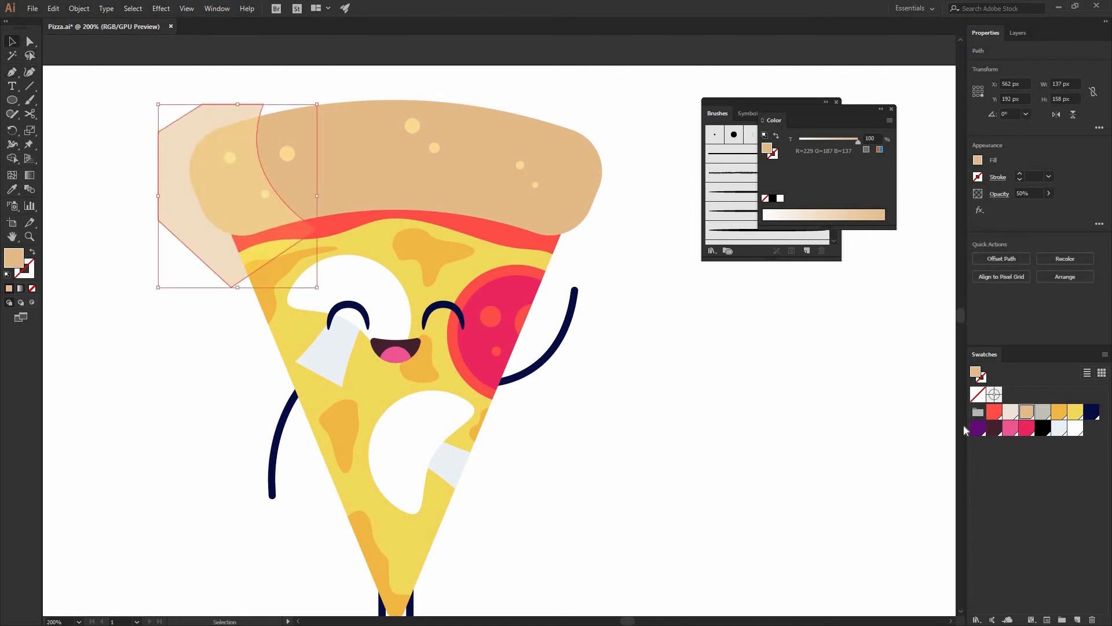
left_click(978, 428)
left_click(891, 425)
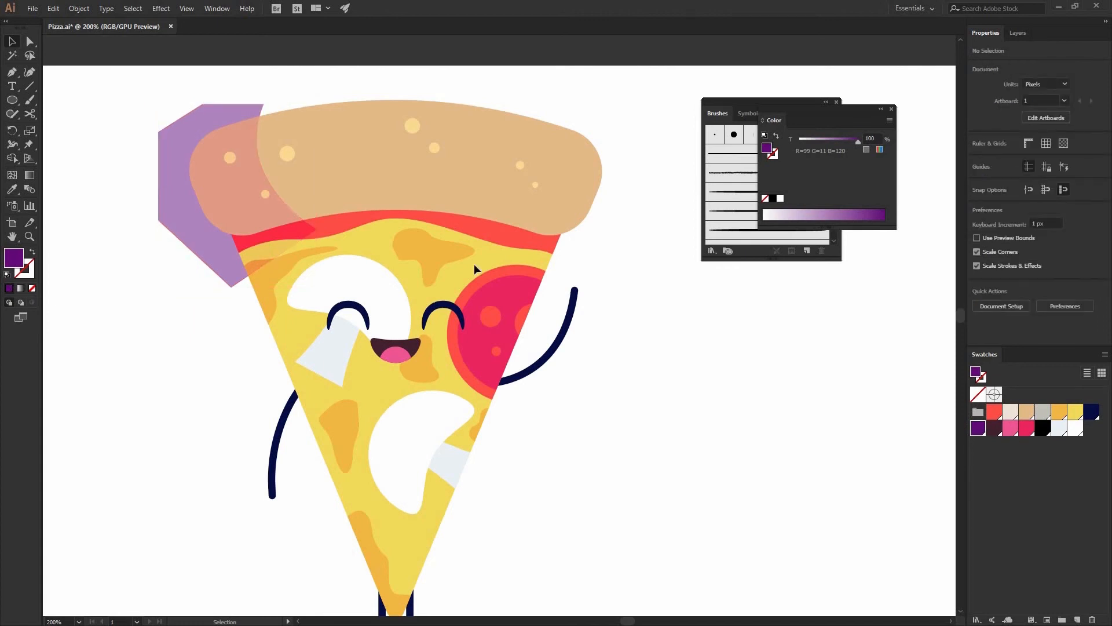
left_click(239, 186)
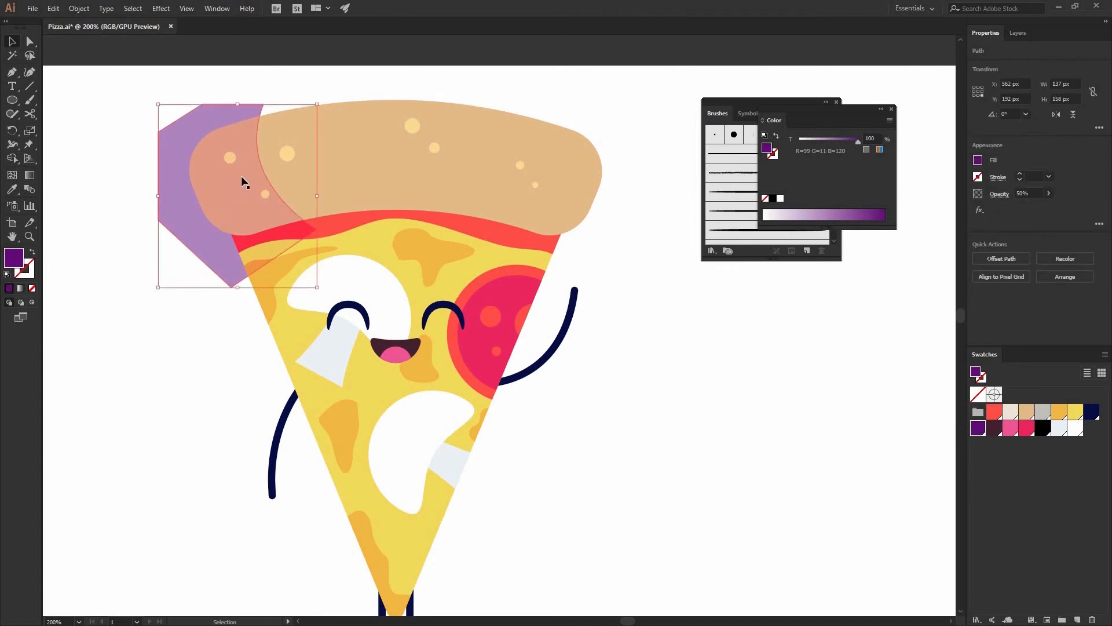
key("Delete")
key("ctrl+z")
left_click_drag(186, 222, 110, 244)
key("ctrl+z")
- Cut the purple shadow shape and paste it in place inside the crust using Draw Inside, so the crust clips it
key("ctrl+x")
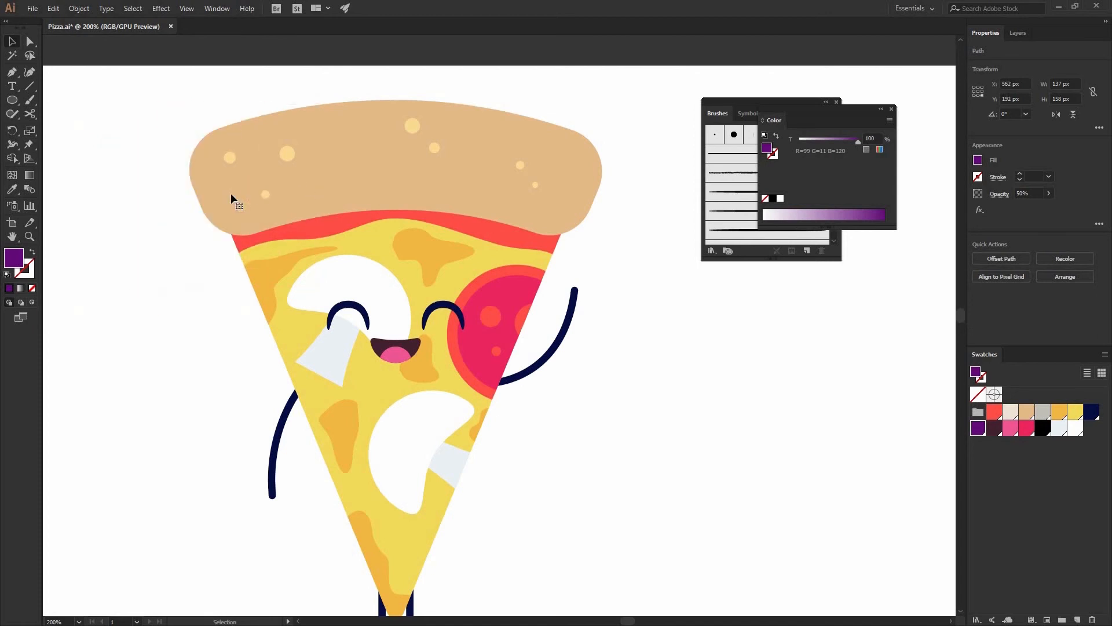
left_click(231, 196)
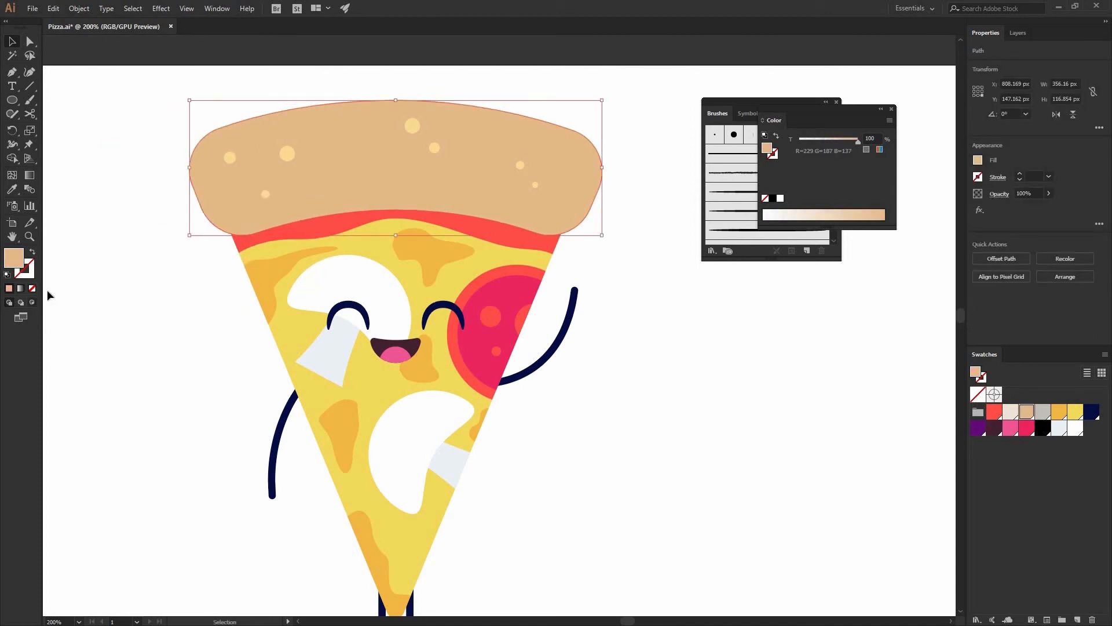
left_click(32, 301)
key("ctrl+f")
double_click(209, 318)
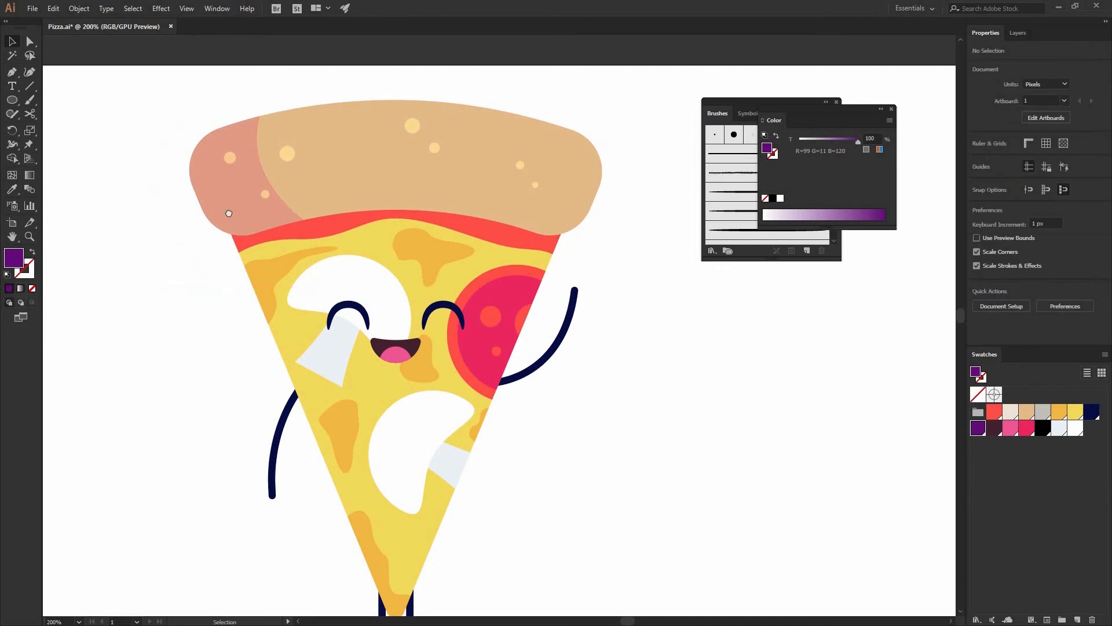
- Draw a closed shape with the Pen tool along the slice's left side, from the crust down past the tip
left_click_drag(242, 330, 214, 217)
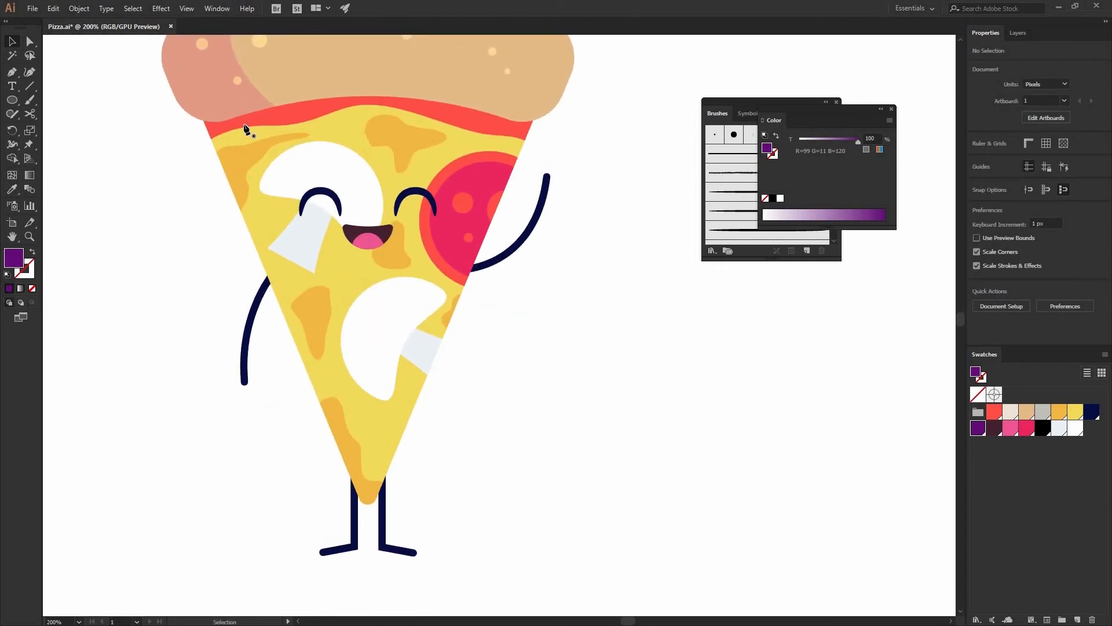
key("p")
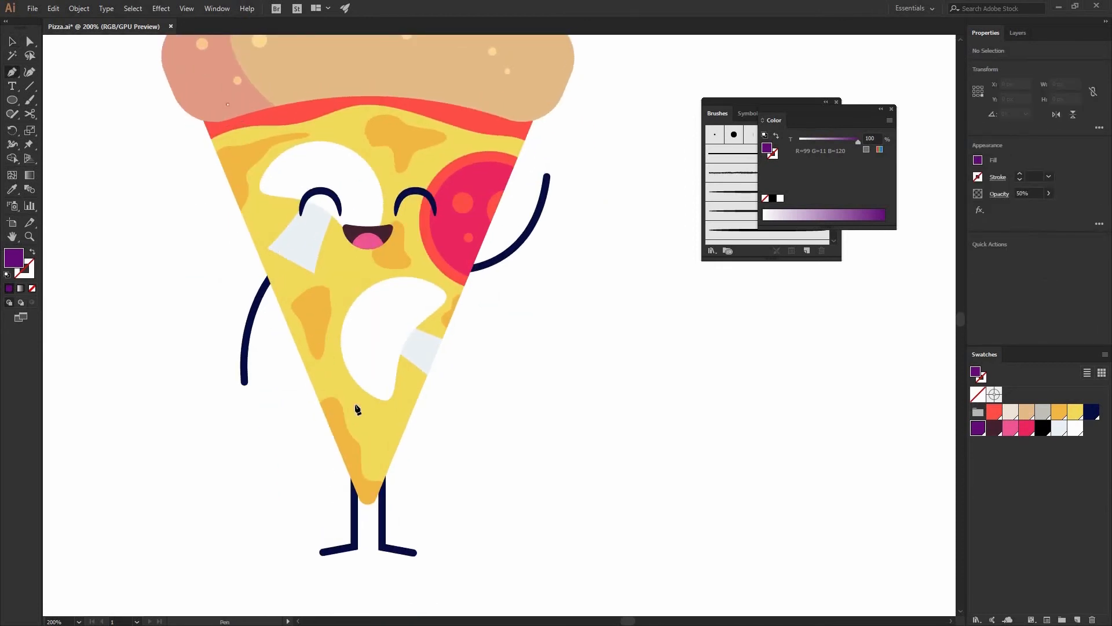
left_click_drag(388, 488, 416, 487)
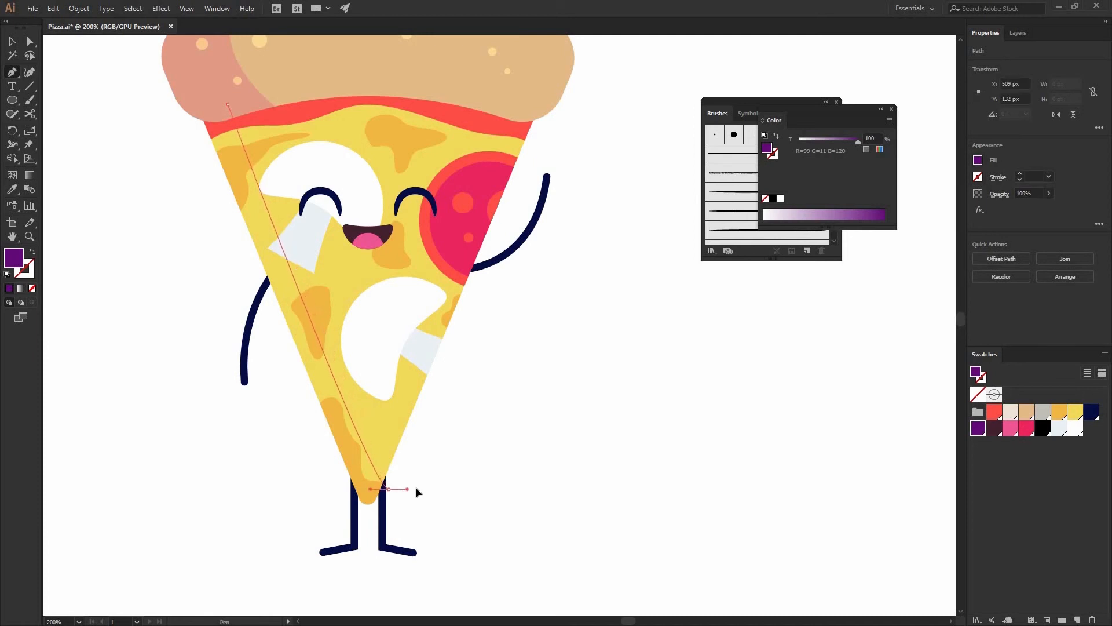
left_click(354, 513)
left_click_drag(281, 450, 261, 418)
left_click(146, 208)
left_click_drag(142, 99, 145, 91)
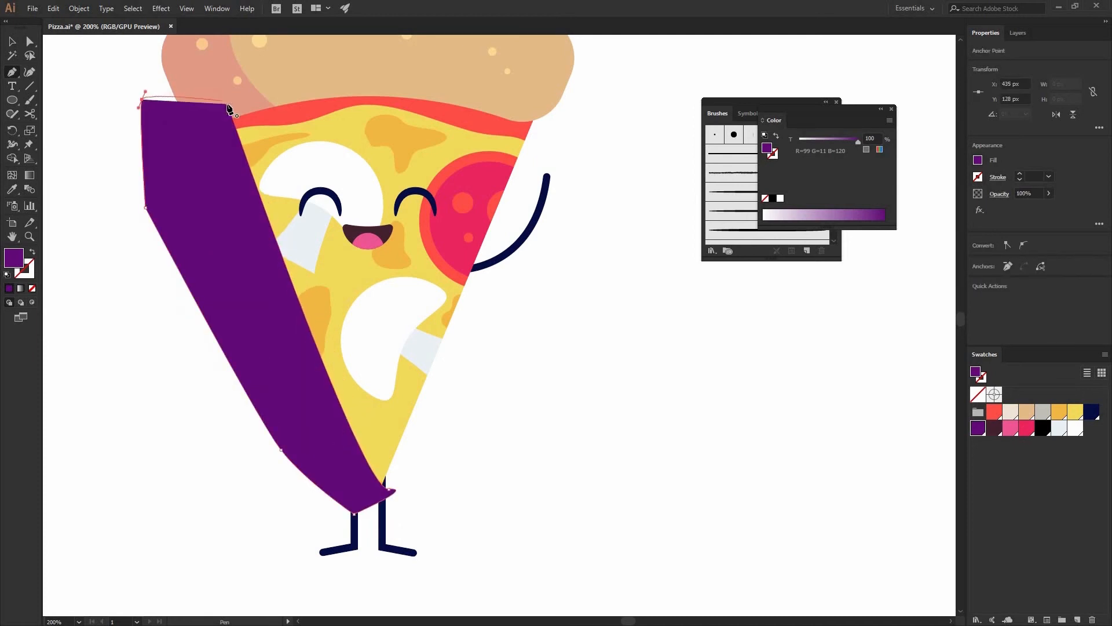
- Copy the crust shadow's appearance onto the slice's shadow shape with the Eyedropper, and deselect it
key("i")
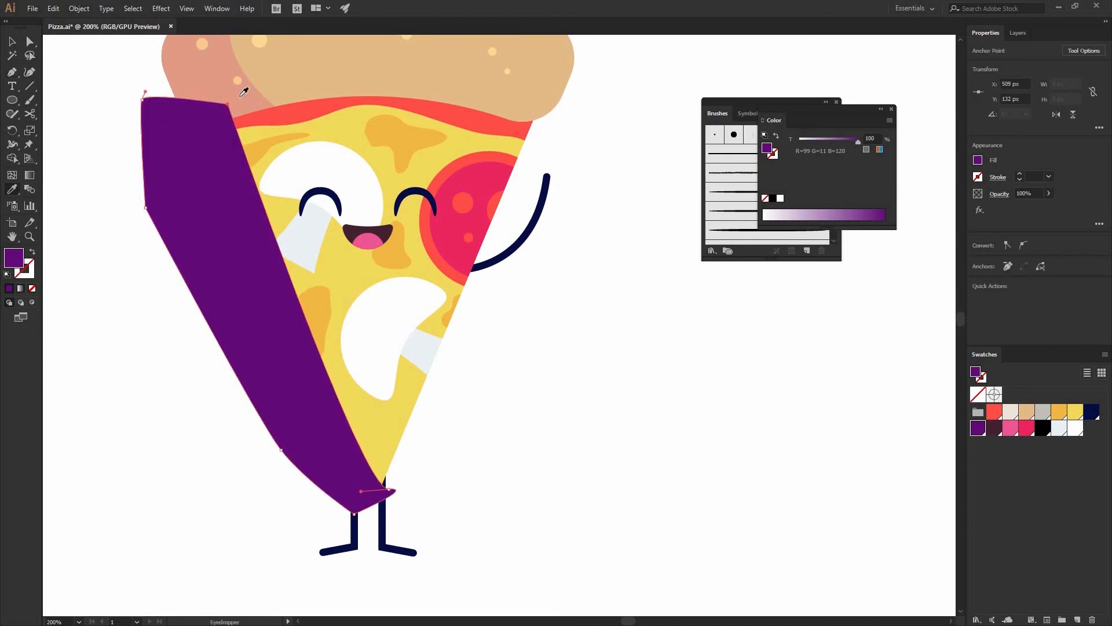
left_click(241, 96)
key("v")
left_click(124, 367)
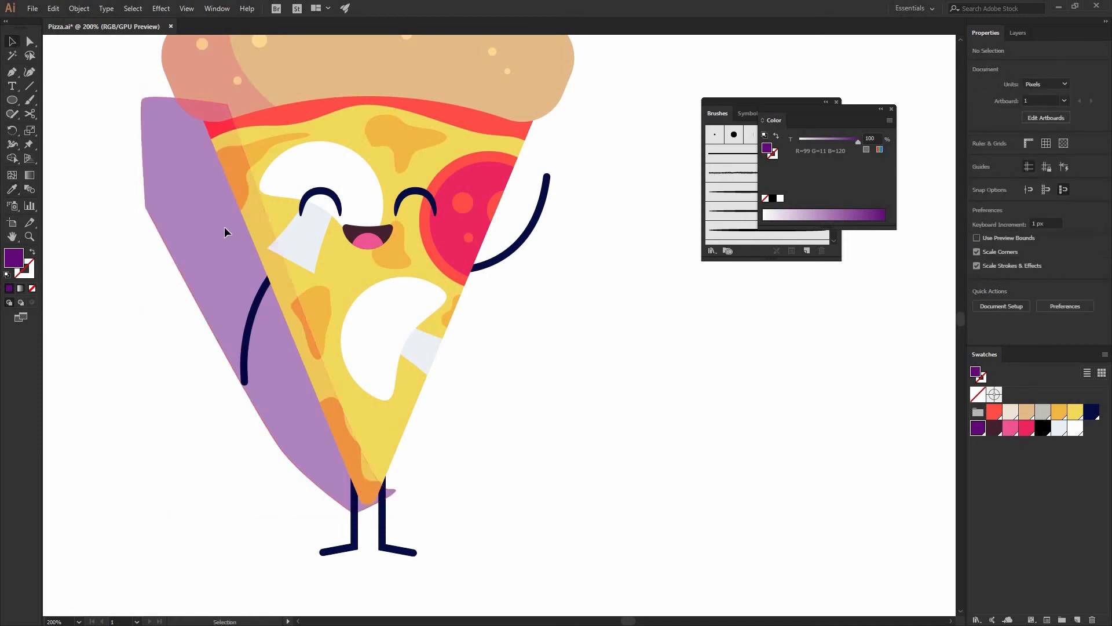
- Cut the slice's shadow shape and paste it in place inside the cheese clip group, and leave isolation mode
left_click(200, 284)
key("Delete")
left_click(361, 160)
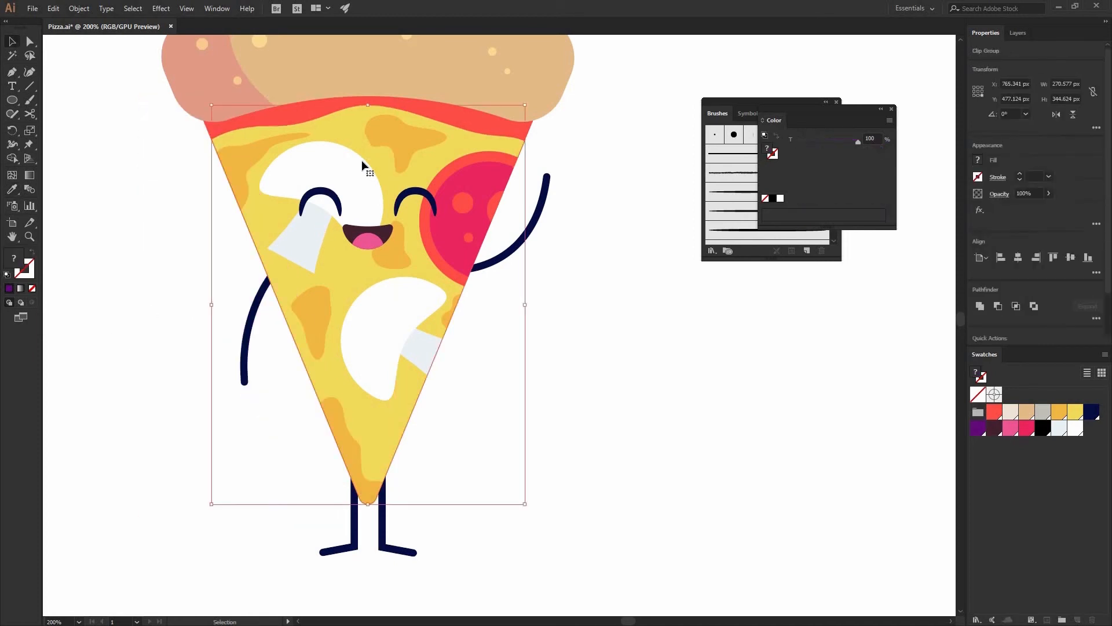
double_click(361, 160)
key("Escape")
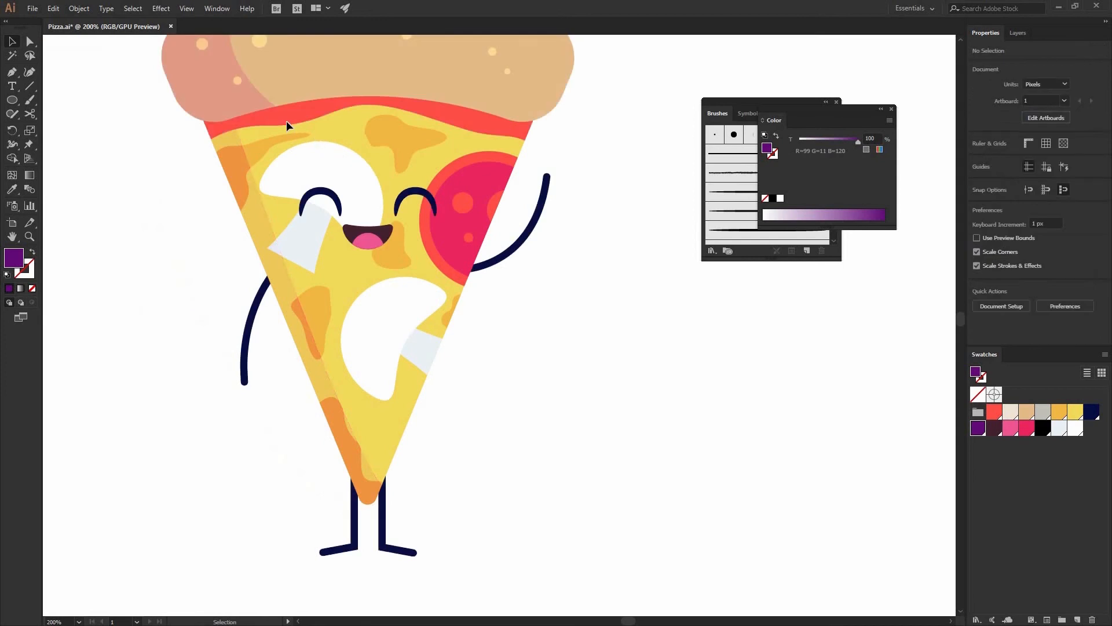
- Paste the same shadow shape in place inside the red sauce strip using Draw Inside, and return to normal drawing mode
left_click(287, 121)
key("shift+d")
key("shift+d")
key("ctrl+f")
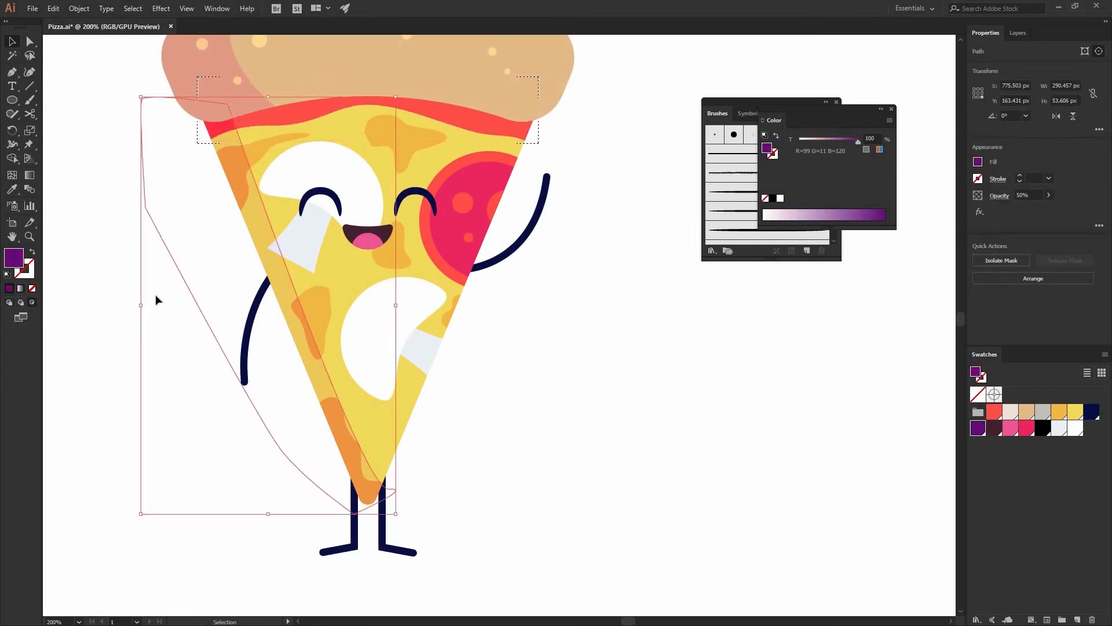
left_click(155, 295)
key("shift+d")
left_click_drag(338, 271, 299, 307)
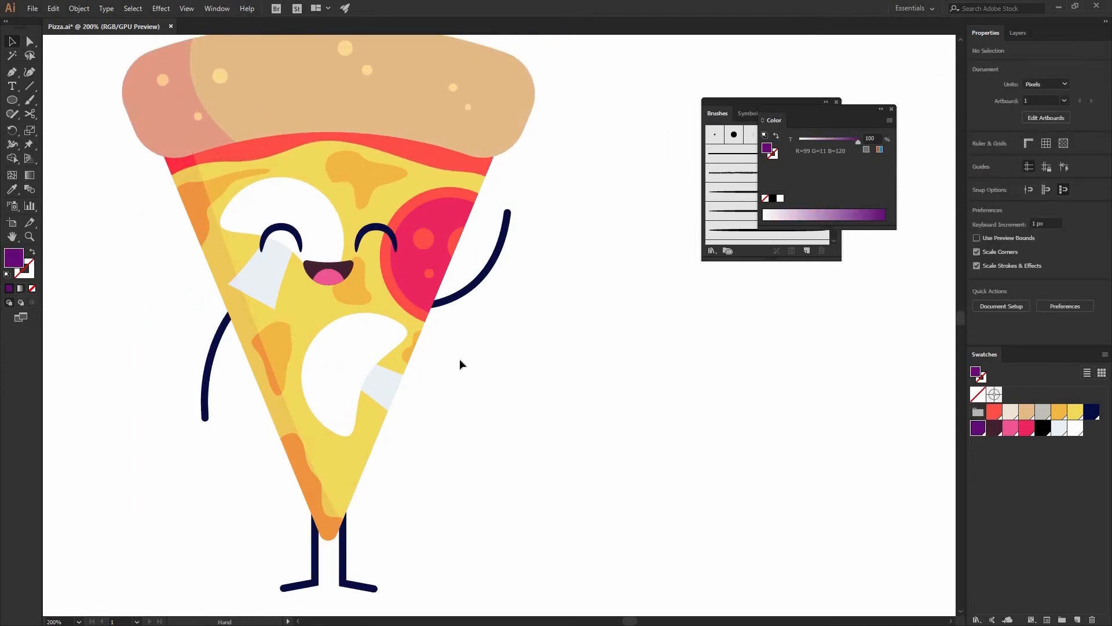
- Move the face group with the eyes and mouth down about 17 px on the slice, and deselect it
left_click(339, 274)
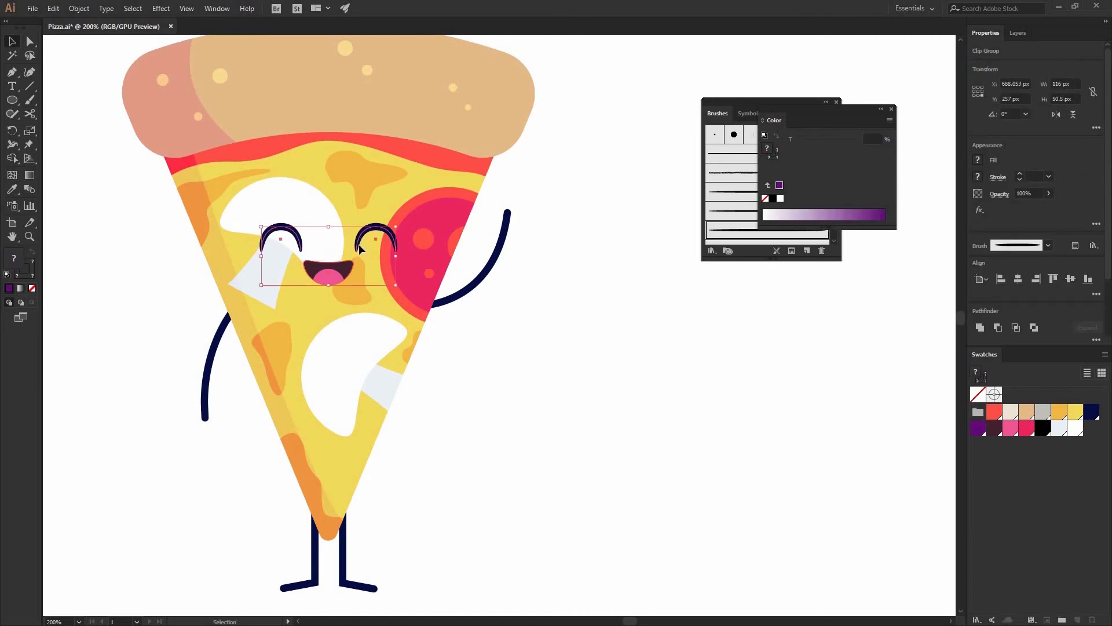
left_click(556, 343)
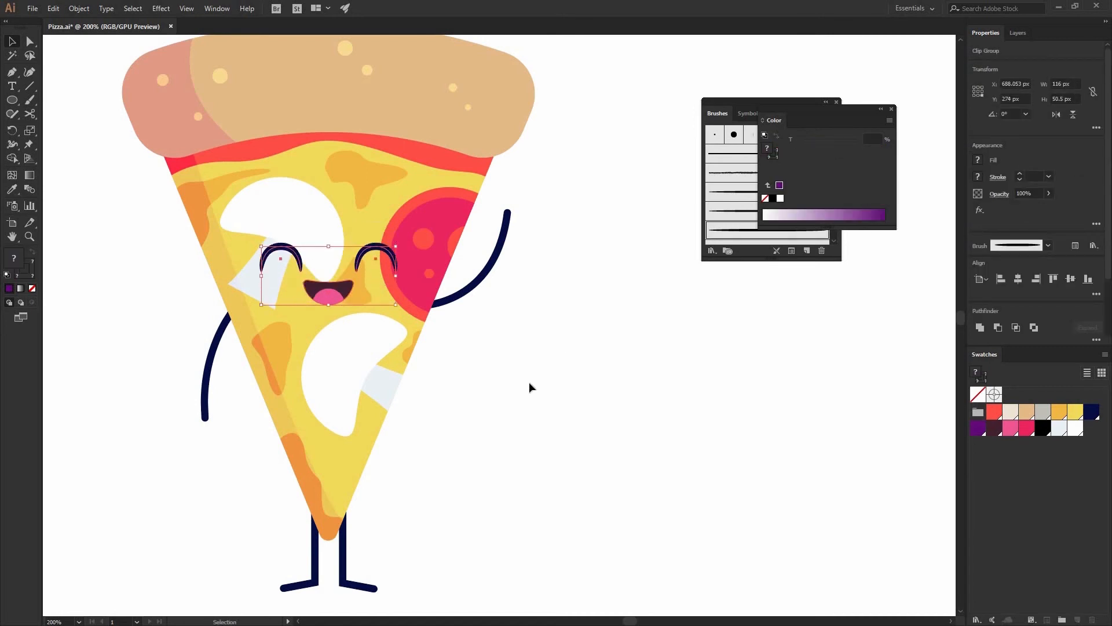
left_click_drag(591, 316, 569, 357)
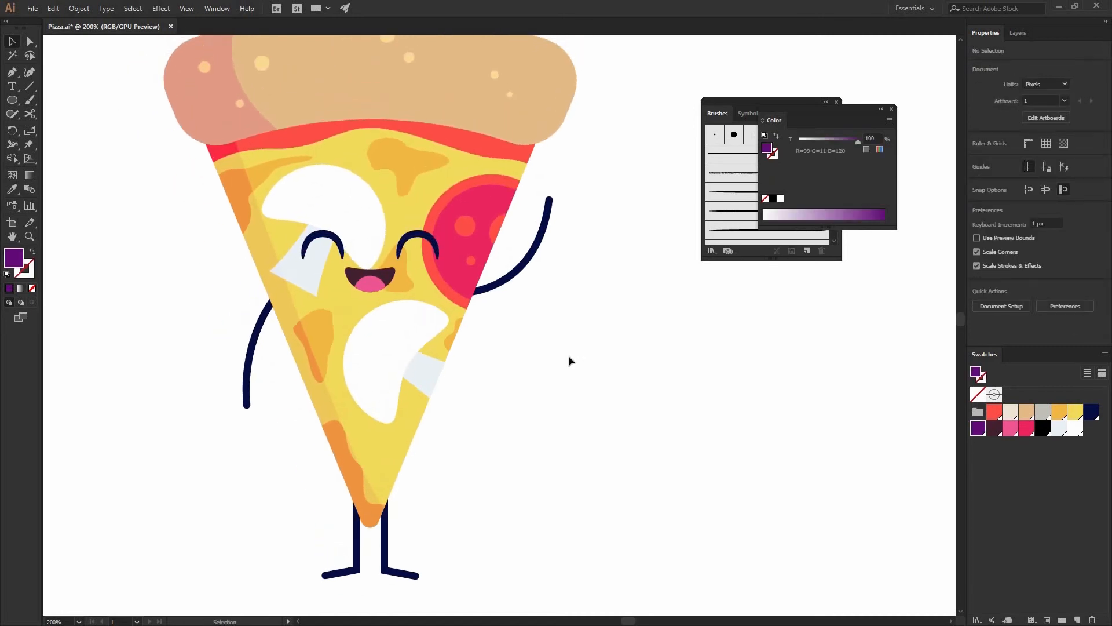
- Move the group of both legs slightly upward so less of them shows below the slice's tip, and deselect it
key("ctrl+minus")
key("ctrl+minus")
key("ctrl+minus")
key("ctrl+plus")
key("ctrl+plus")
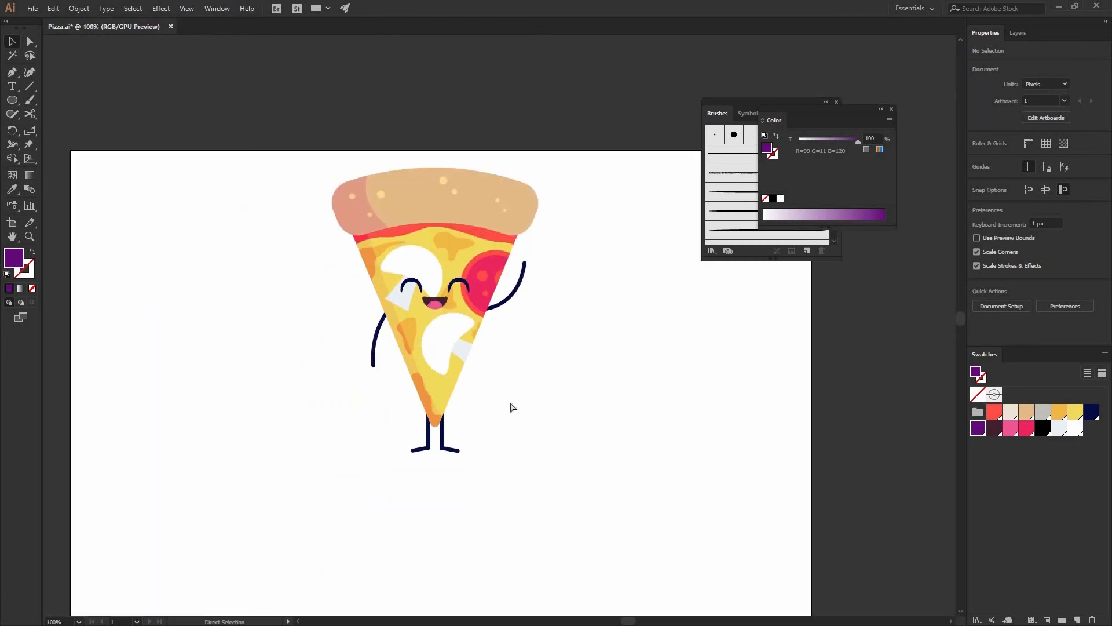
left_click_drag(324, 509, 377, 439)
left_click(468, 429)
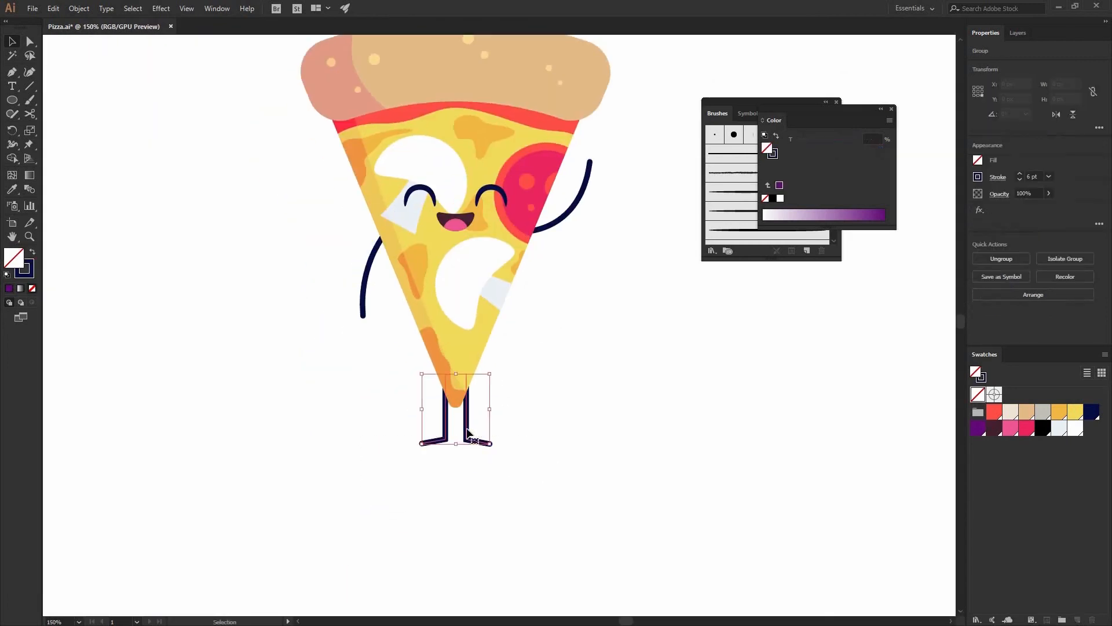
left_click_drag(469, 418, 469, 404)
left_click(540, 394)
- Lower both arms slightly along the slice and nudge each one inward so its end tucks behind the slice's edge
left_click_drag(550, 365, 539, 411)
left_click(551, 267)
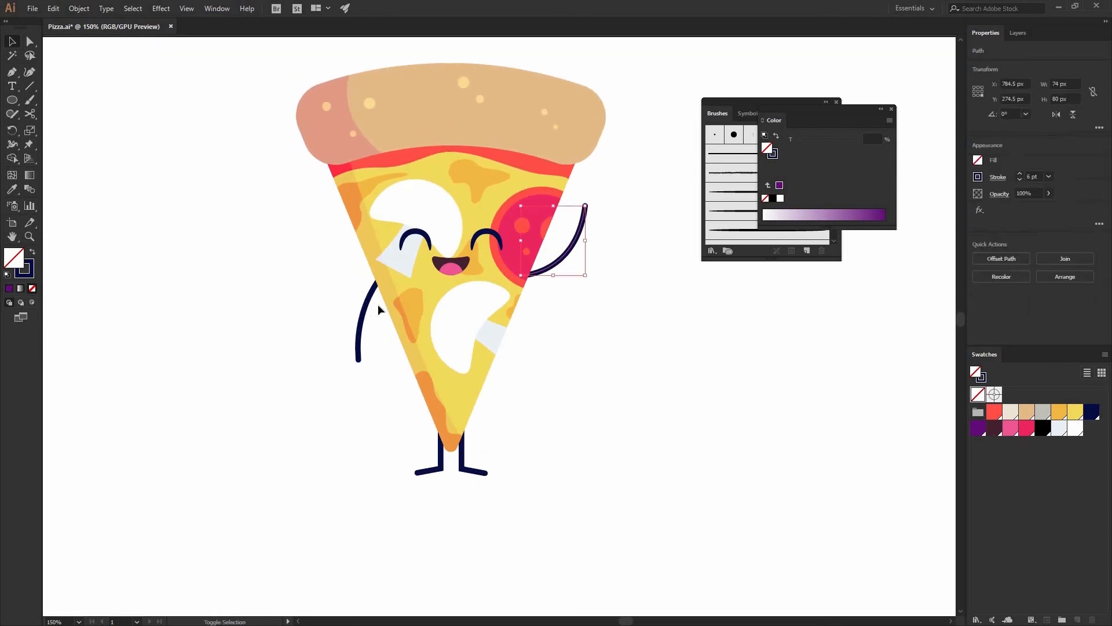
left_click_drag(552, 269, 603, 307)
left_click(585, 301)
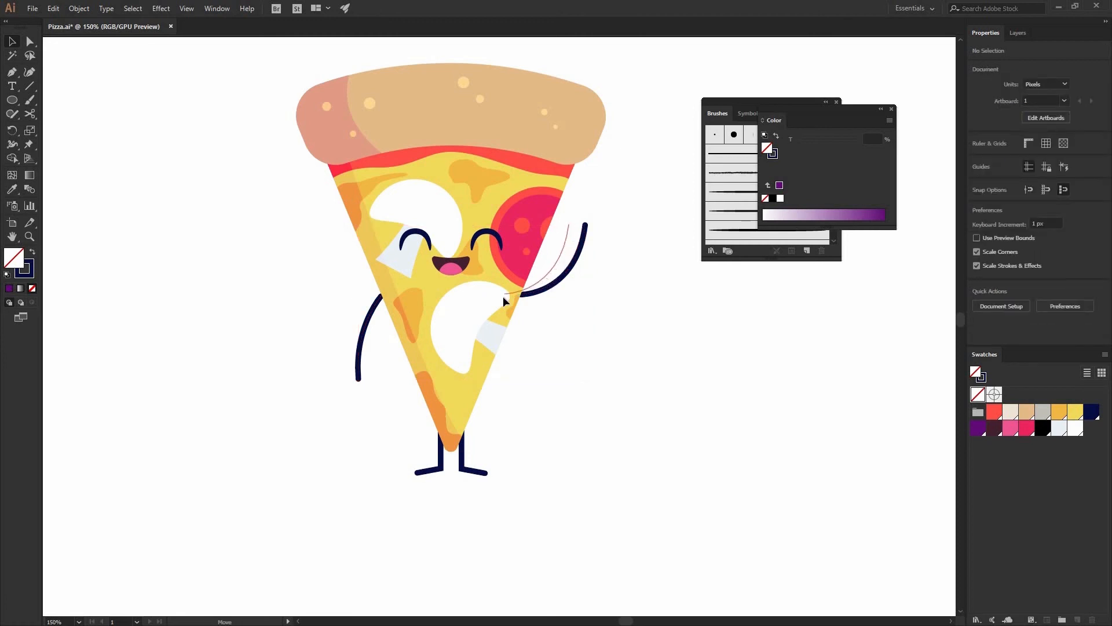
left_click_drag(368, 328, 379, 319)
left_click(586, 376)
- Draw a flat ellipse about 120 by 16 px centred at the feet and give it a navy fill with no stroke
left_click_drag(505, 352, 475, 380)
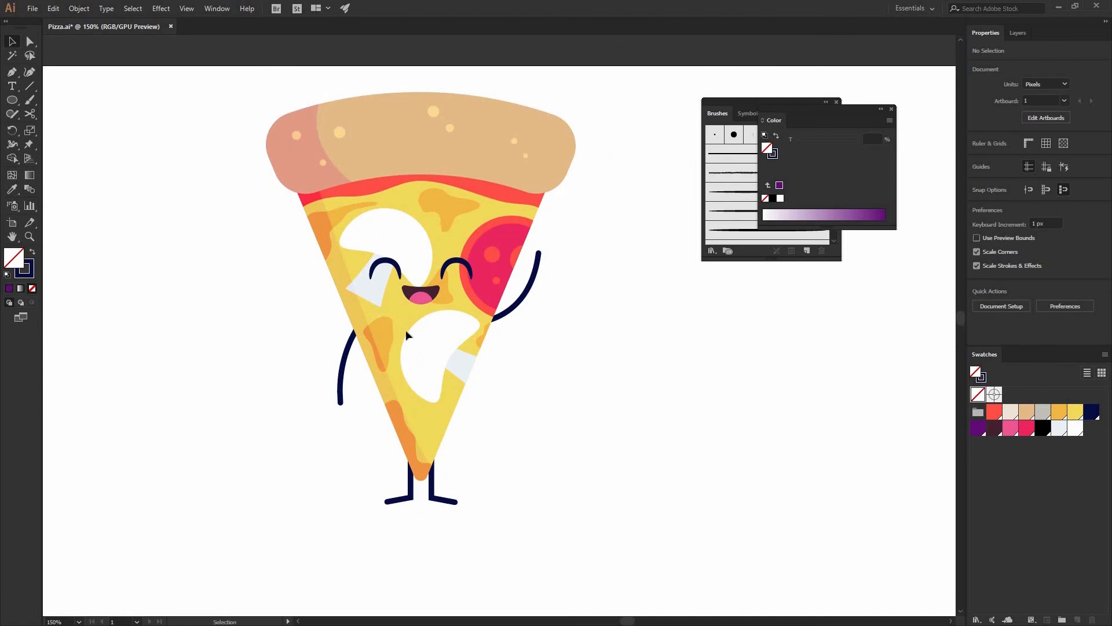
left_click(12, 99)
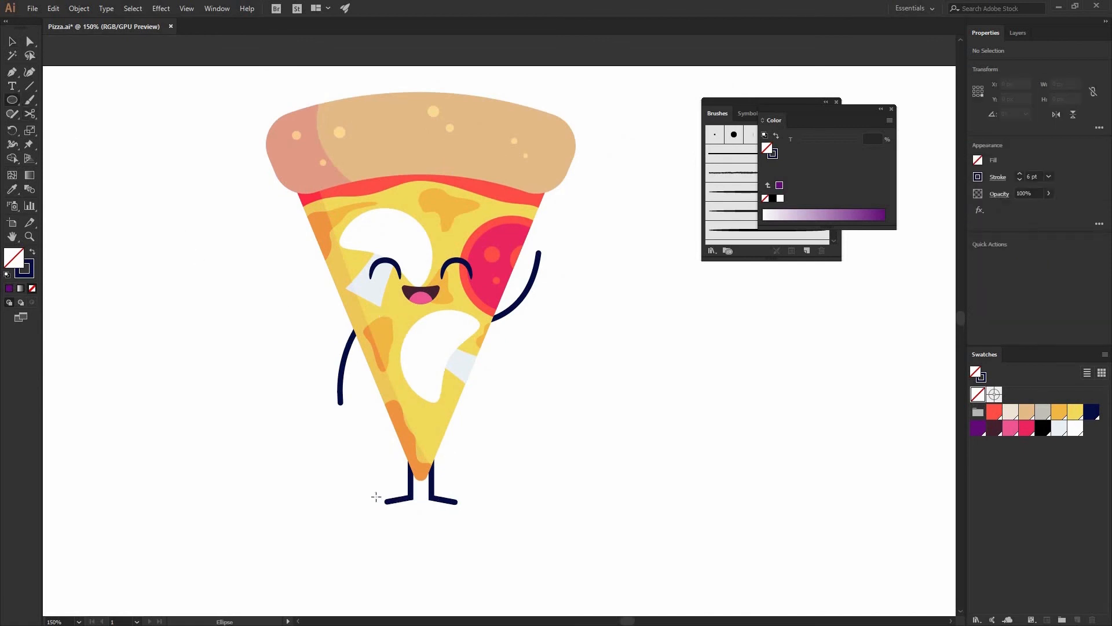
left_click_drag(480, 512, 473, 511)
key("c")
key("shift+x")
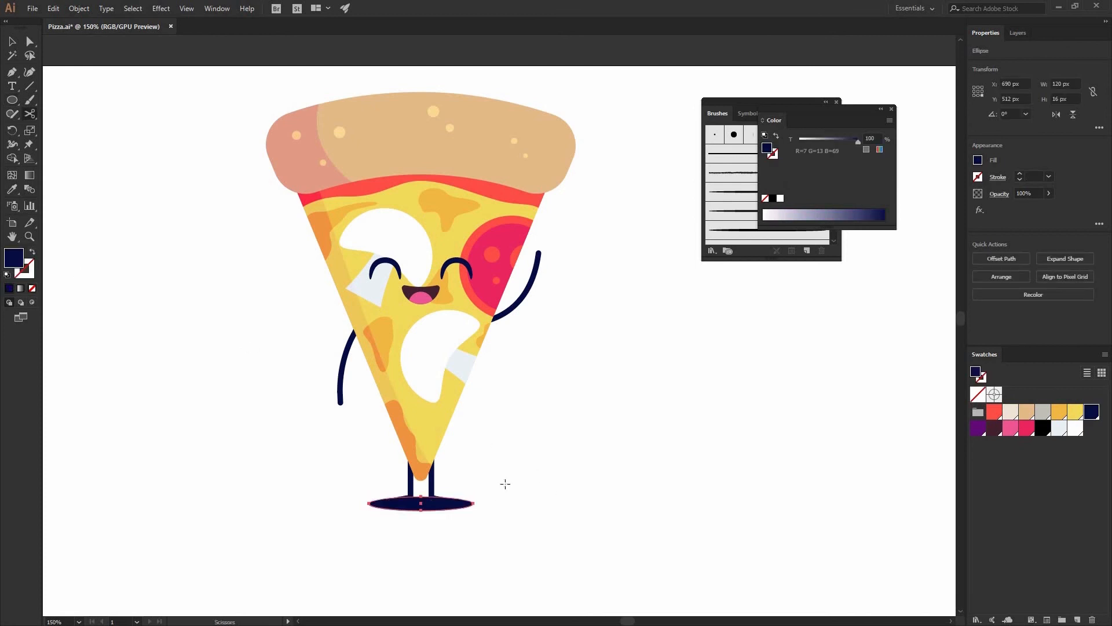
- Fill the ground ellipse with the light grey swatch and send it to the back behind the feet
key("v")
right_click(459, 502)
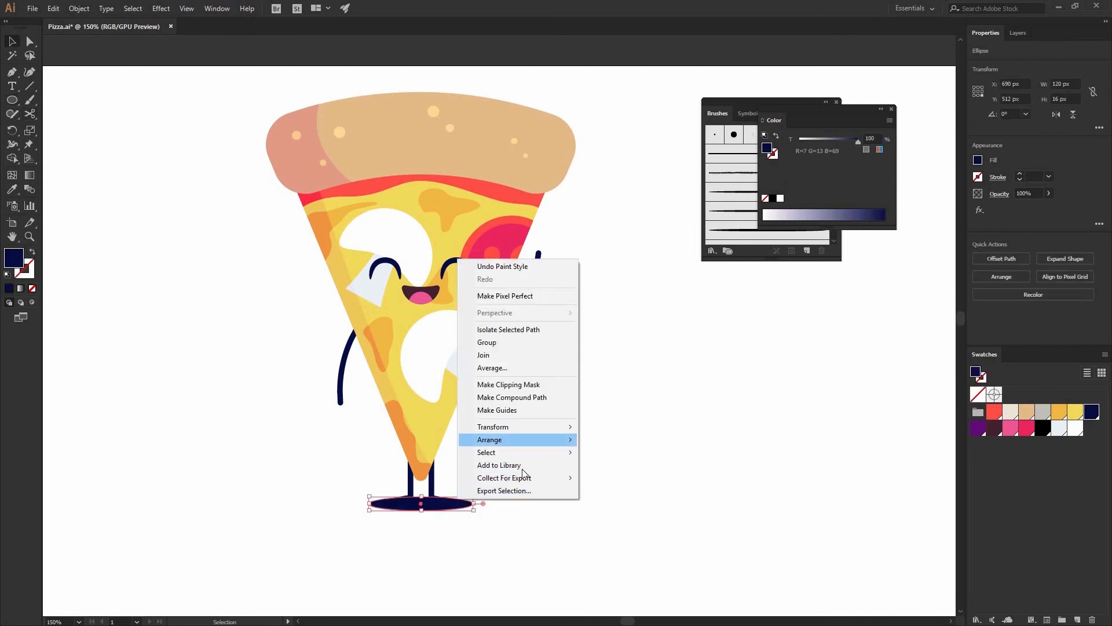
mouse_move(509, 440)
left_click(620, 478)
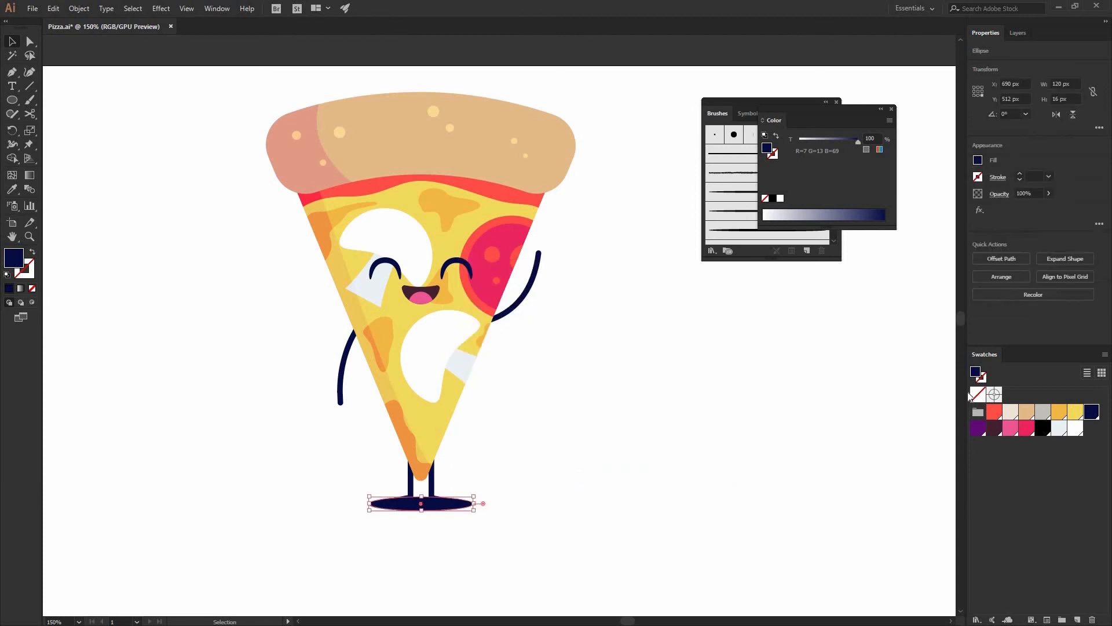
left_click(1042, 411)
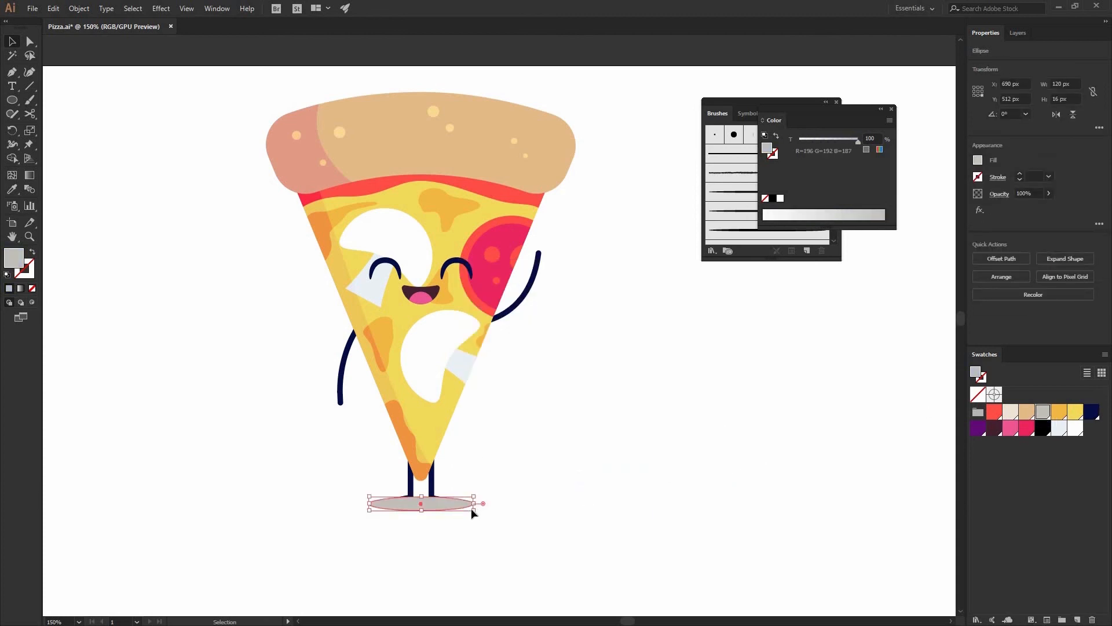
left_click(470, 511)
left_click(454, 502)
right_click(457, 500)
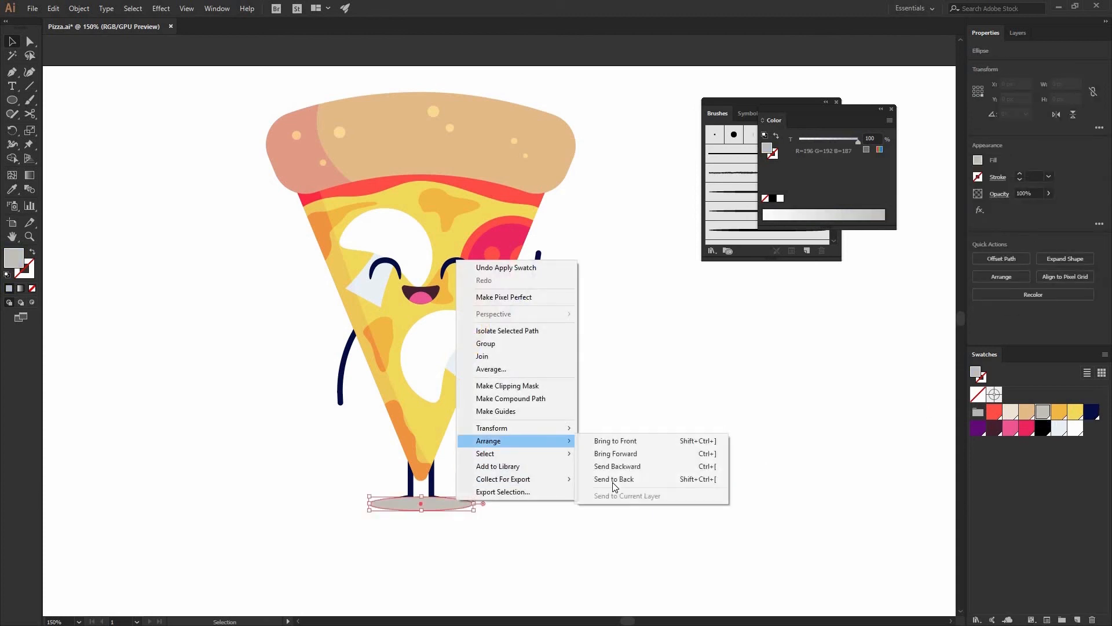
left_click(611, 487)
- Enlarge the grey shadow ellipse slightly from its centre so it extends further past both feet, and deselect it
left_click(464, 510)
left_click(471, 503)
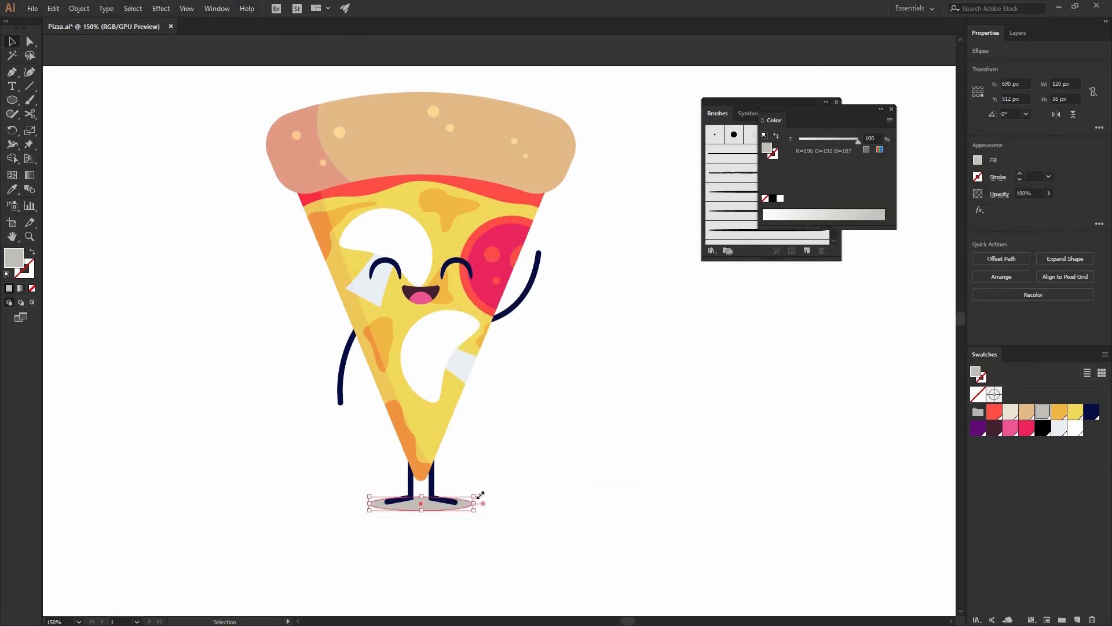
left_click_drag(476, 496, 481, 495)
left_click(476, 508)
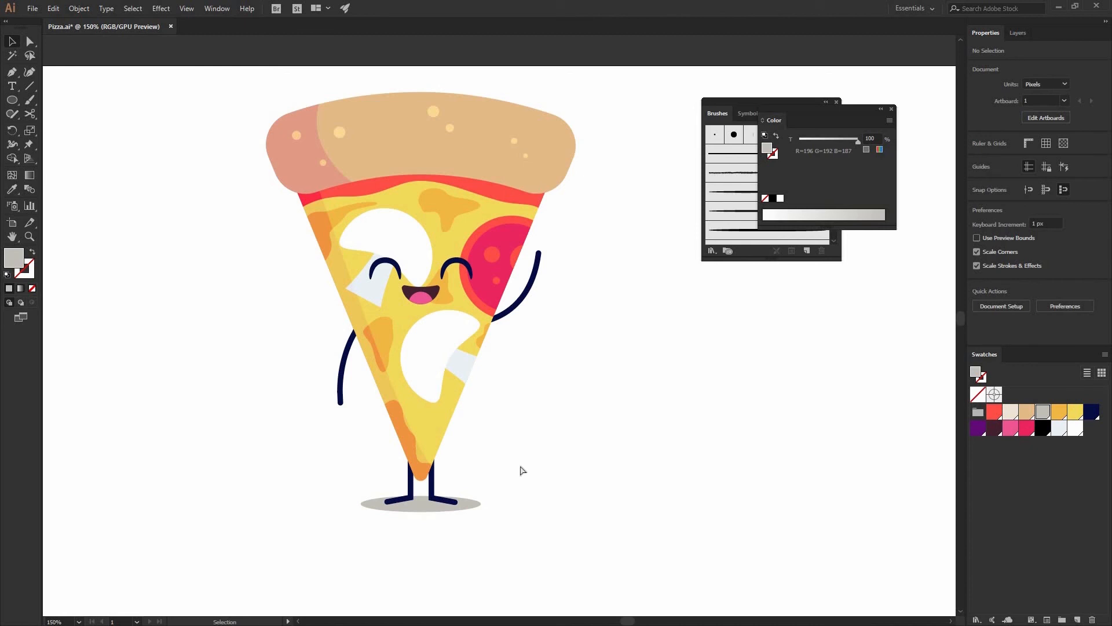
- Select the whole pizza character together with its shadow, group everything, and deselect it
key("ctrl+minus")
key("ctrl+minus")
left_click_drag(593, 482, 377, 149)
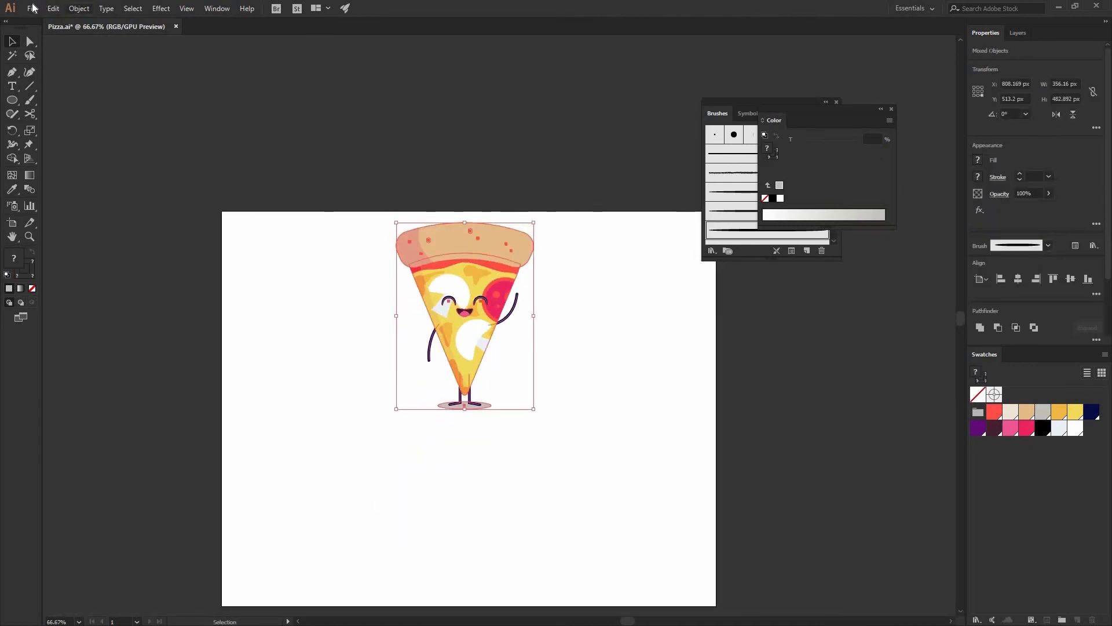
left_click(78, 8)
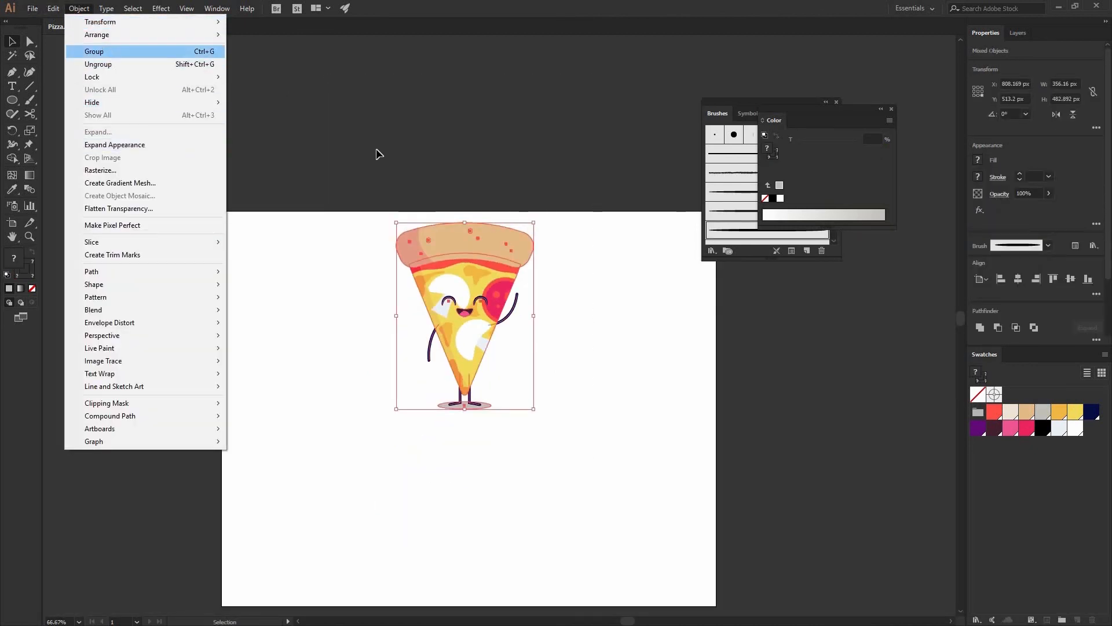
left_click(378, 153)
left_click(427, 198)
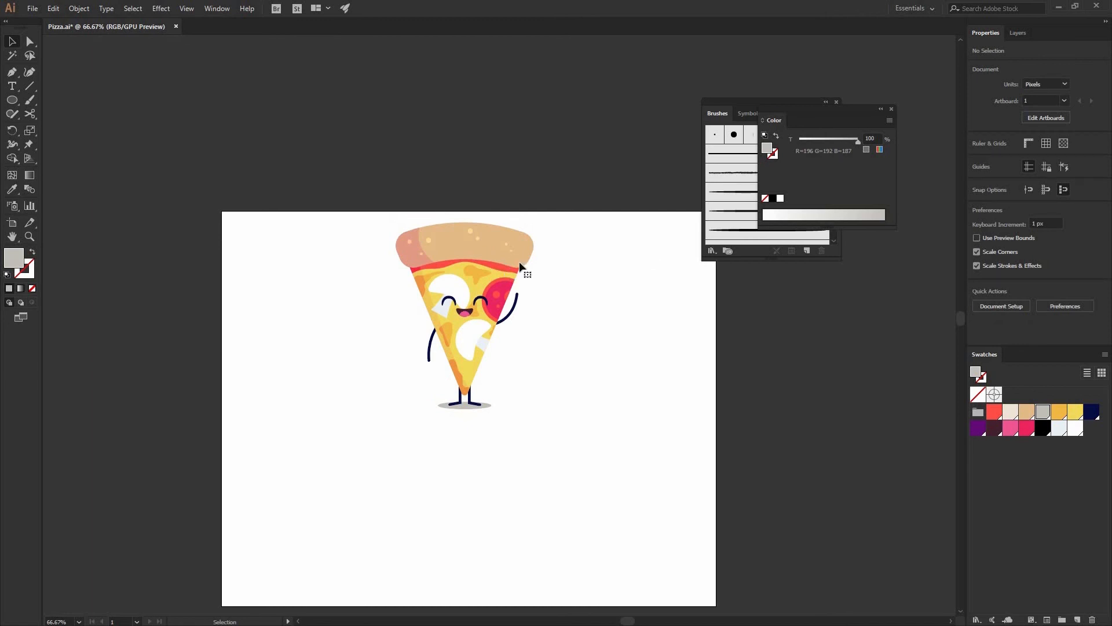
- Centre the character group horizontally and vertically on the artboard, and deselect it
left_click(520, 264)
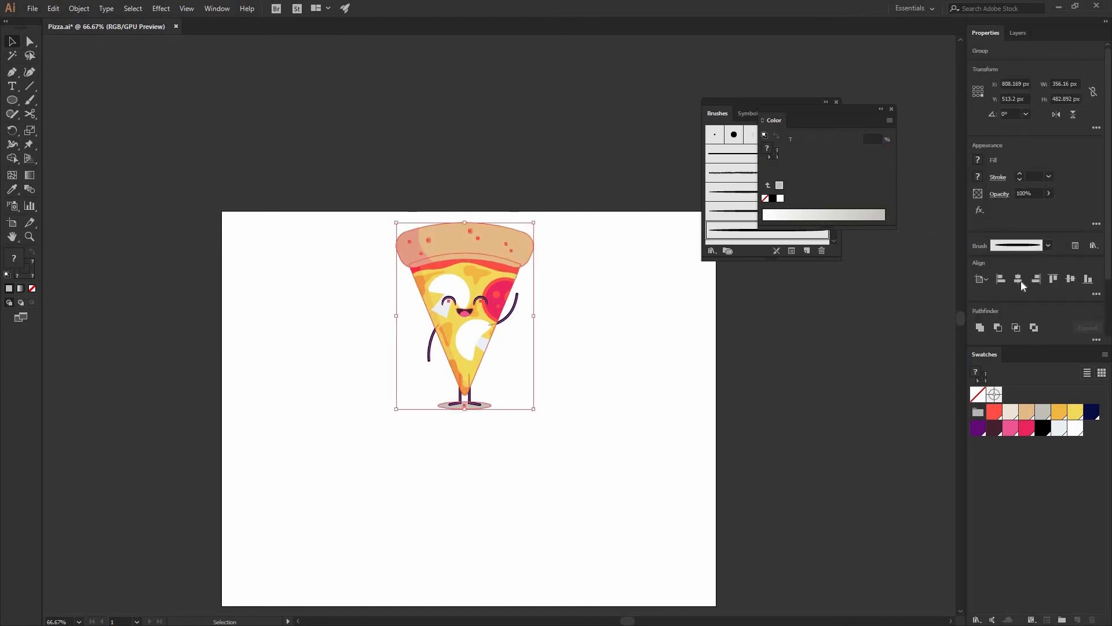
left_click(1071, 278)
left_click(651, 294)
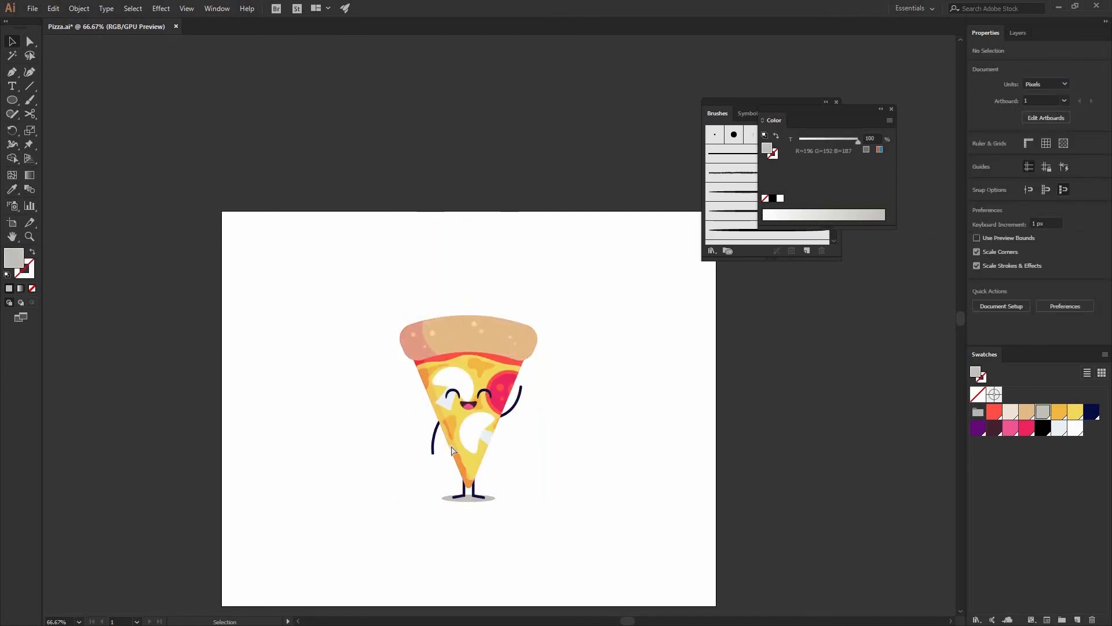
- Inside the character group, raise the top anchor points of both eye arcs by about 8 px, and deselect them
key("ctrl+plus")
key("ctrl+plus")
key("ctrl+plus")
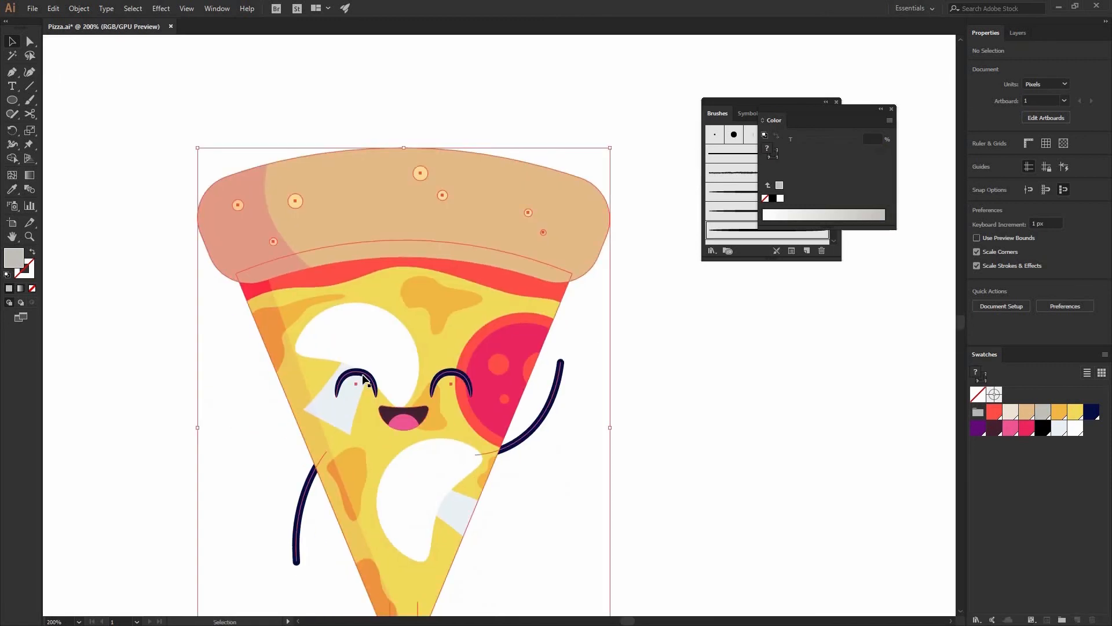
double_click(363, 378)
left_click(363, 378, "ctrl")
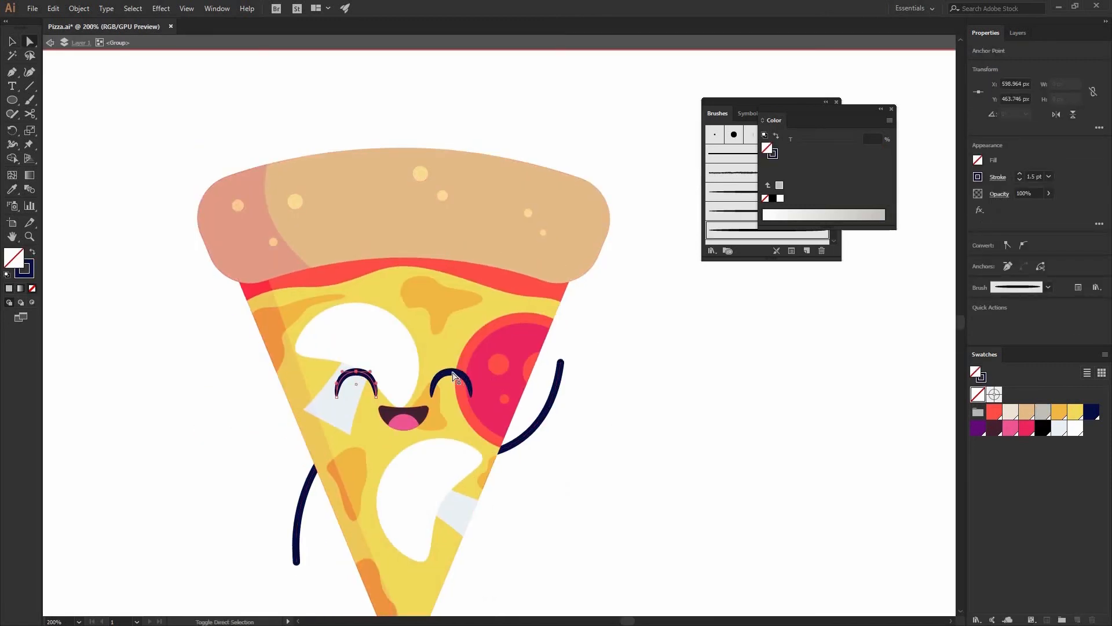
left_click(485, 367, "shift")
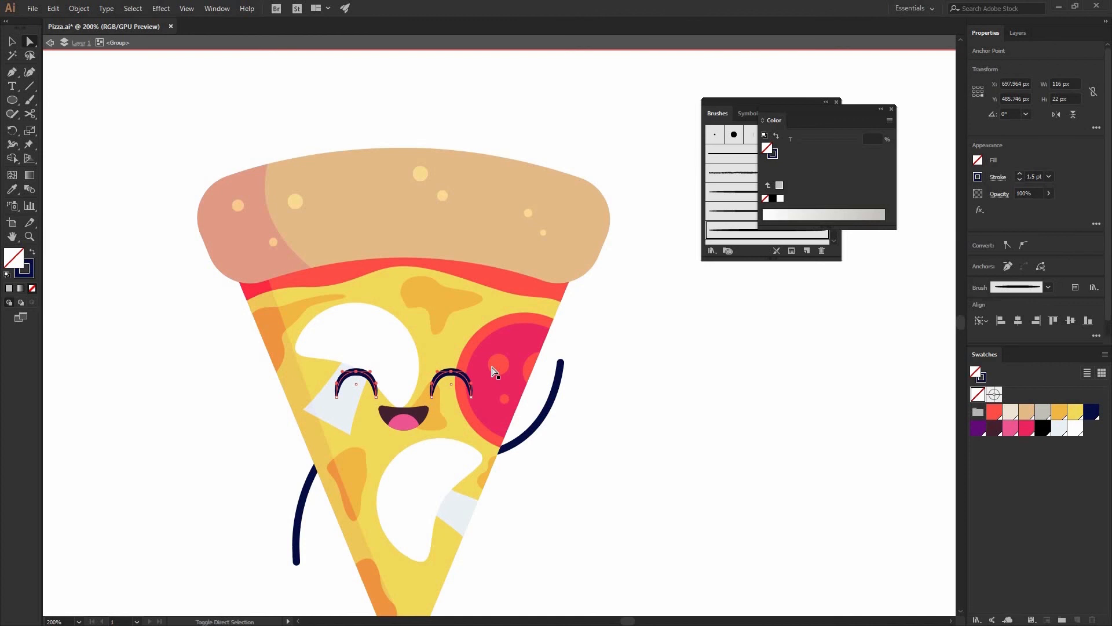
key("Up")
key("Up")
key("Up")
key("Up")
key("Up")
key("Up")
key("Up")
key("Up")
key("Up")
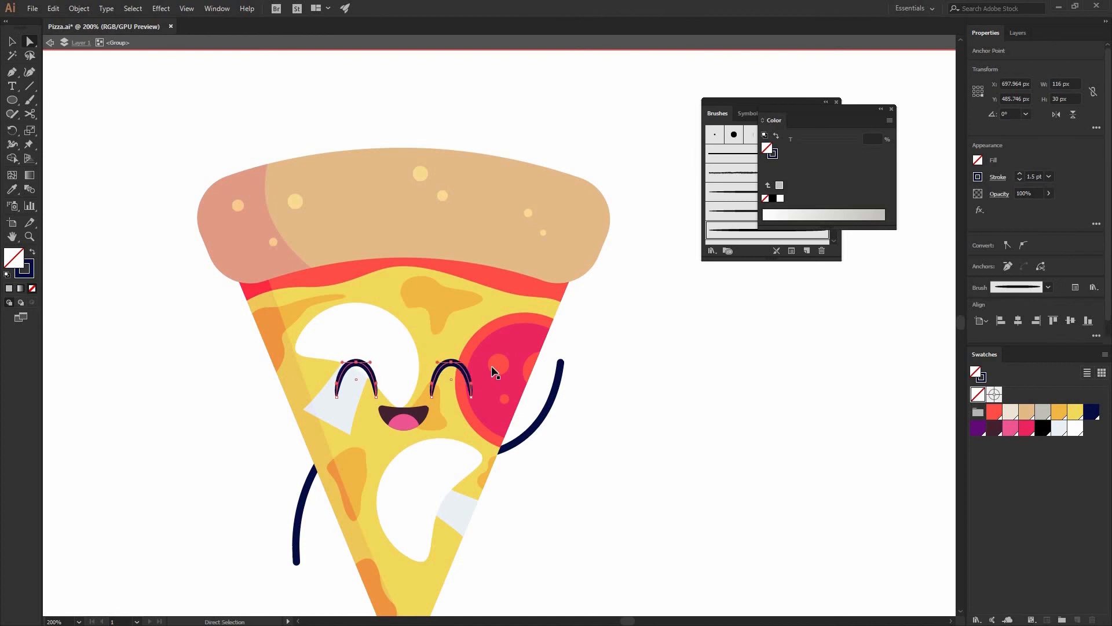
key("v")
left_click(617, 416)
- Scale the group of both eyes down slightly, deselect it, and leave group isolation
left_click_drag(561, 256, 500, 94)
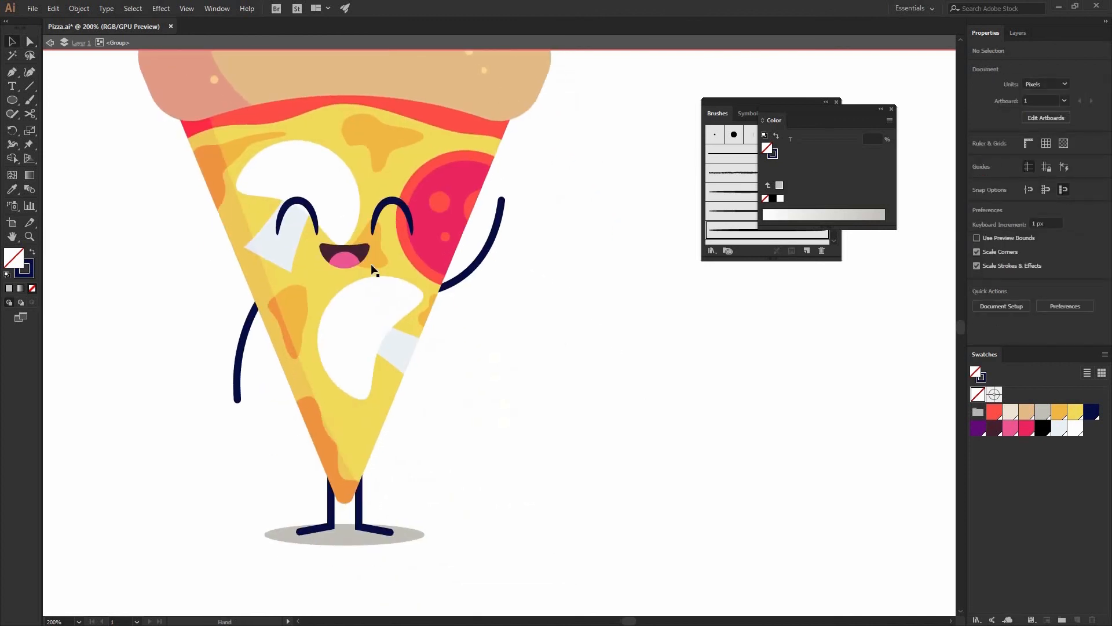
left_click(372, 226)
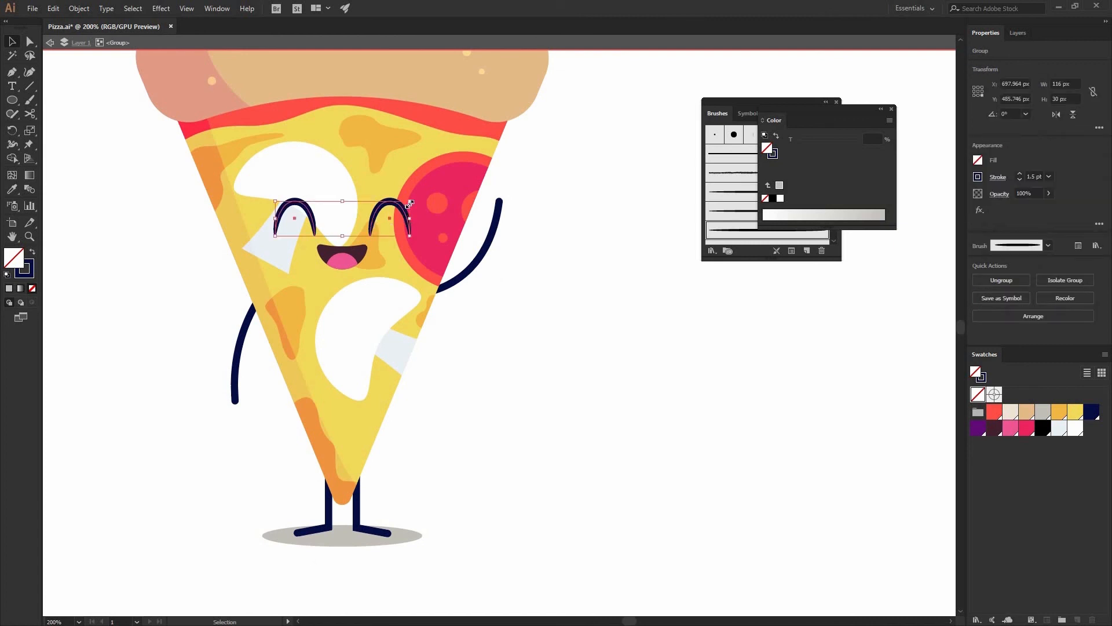
mouse_move(405, 208)
left_mouse_down()
mouse_move(396, 214)
mouse_move(410, 214)
left_mouse_up()
double_click(394, 209)
left_click(513, 252)
key("Escape")
- Inside the character group, centre the eyes horizontally on the slice, then deselect and leave group isolation
left_click(401, 228)
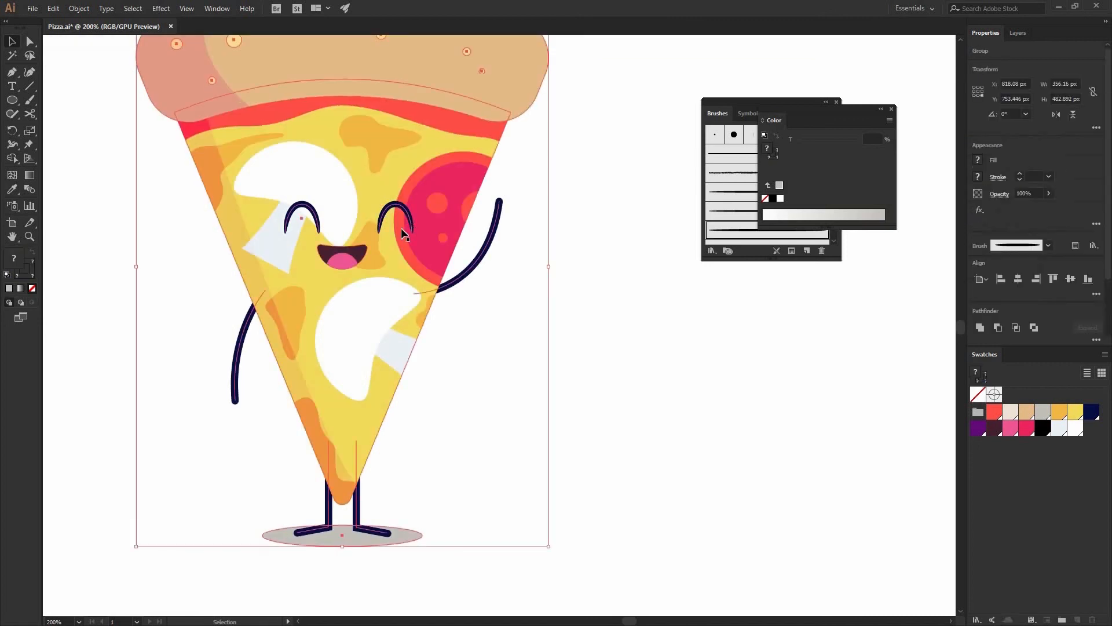
double_click(405, 225)
left_click(409, 221)
left_click(470, 206)
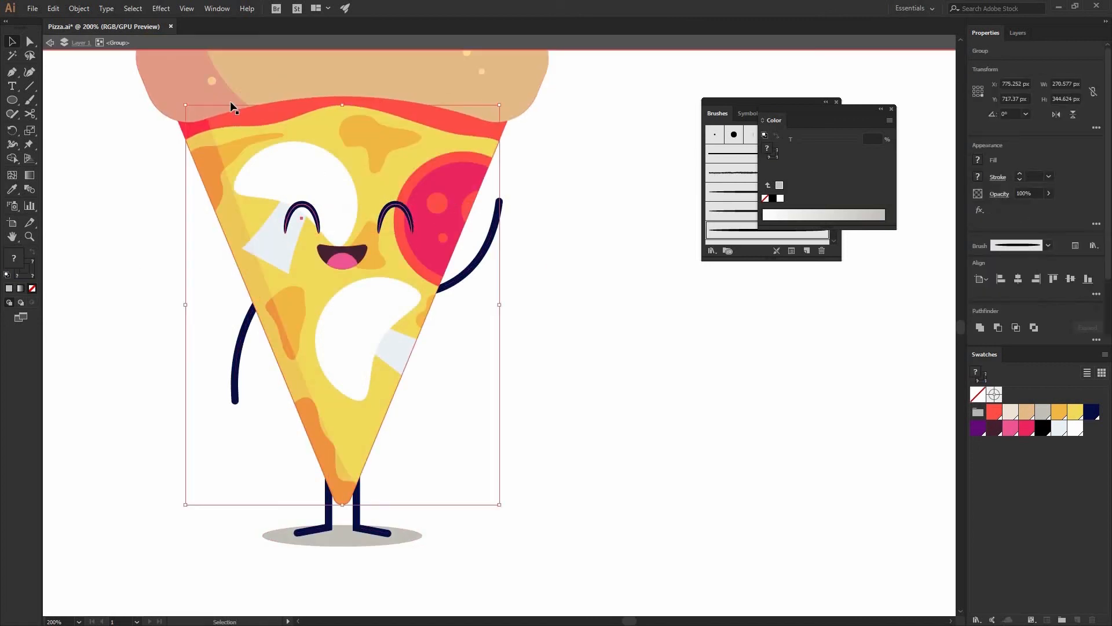
left_click(510, 228)
key("ctrl+minus")
key("ctrl+minus")
key("ctrl+minus")
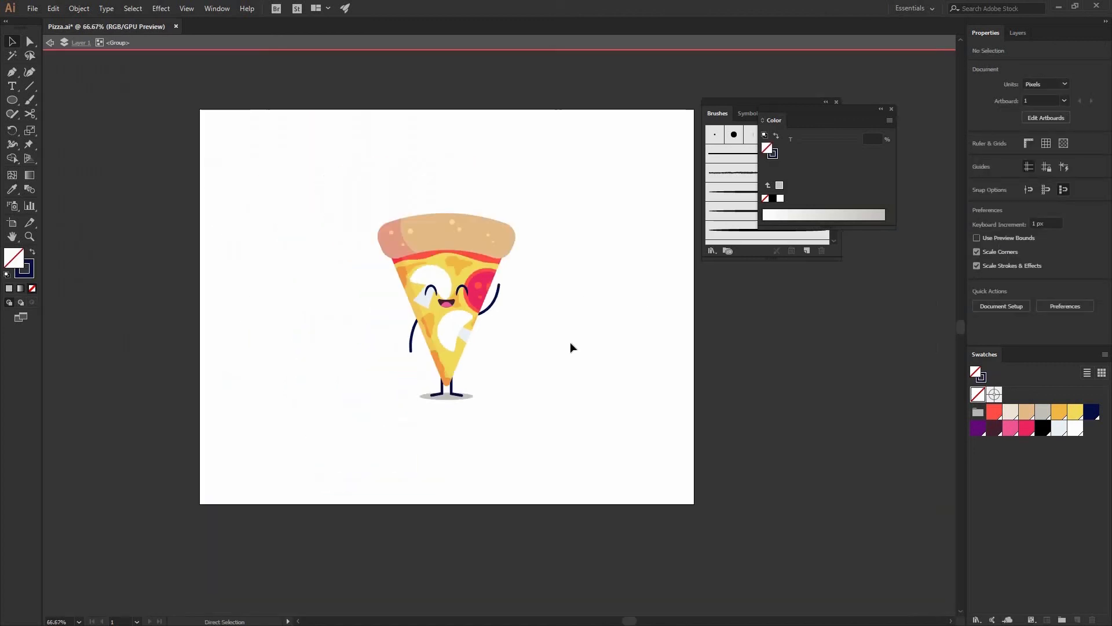
key("Escape")
left_click_drag(535, 356, 511, 347)
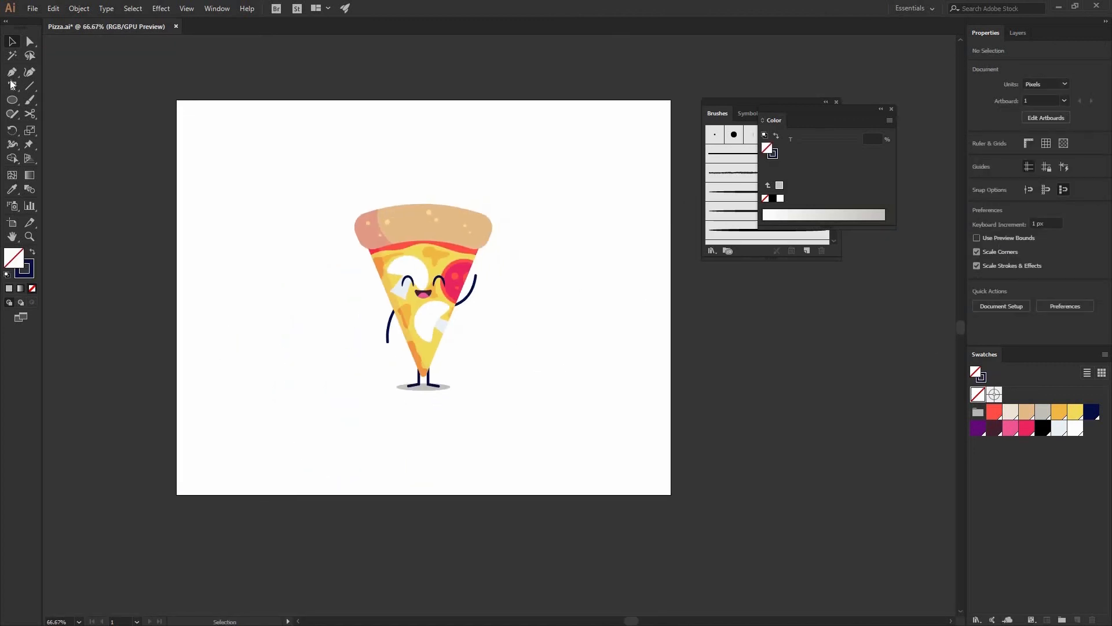
- Draw a rectangle about 1341 by 1092 px that extends past the artboard on all sides
left_click_drag(14, 100, 50, 103)
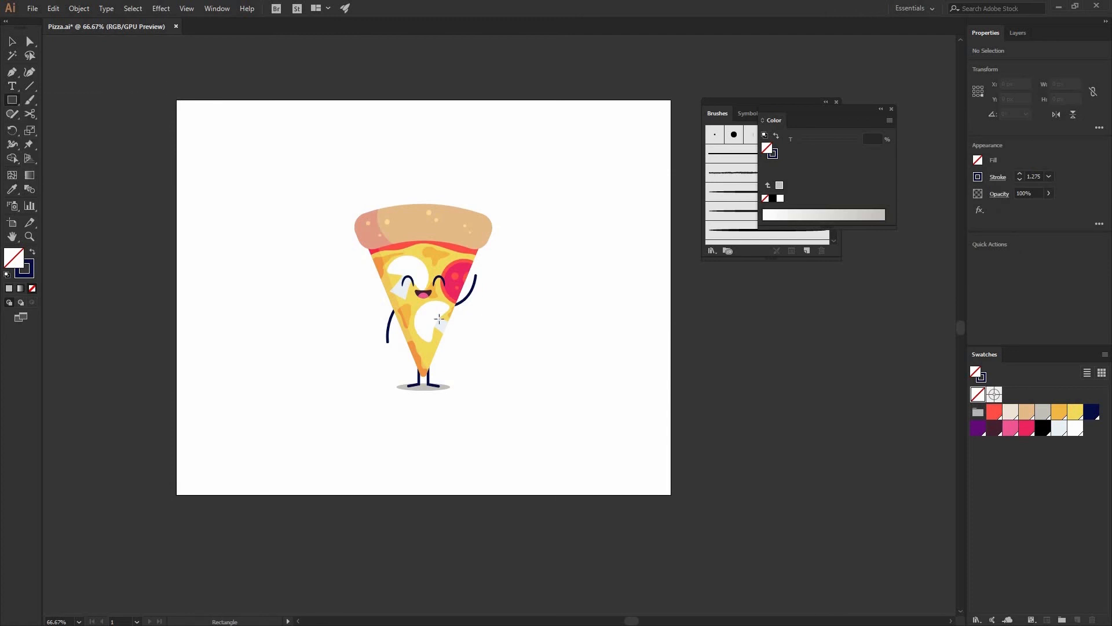
mouse_move(166, 88)
left_mouse_down()
mouse_move(688, 509)
mouse_move(606, 461)
mouse_move(685, 509)
left_mouse_up()
key("v")
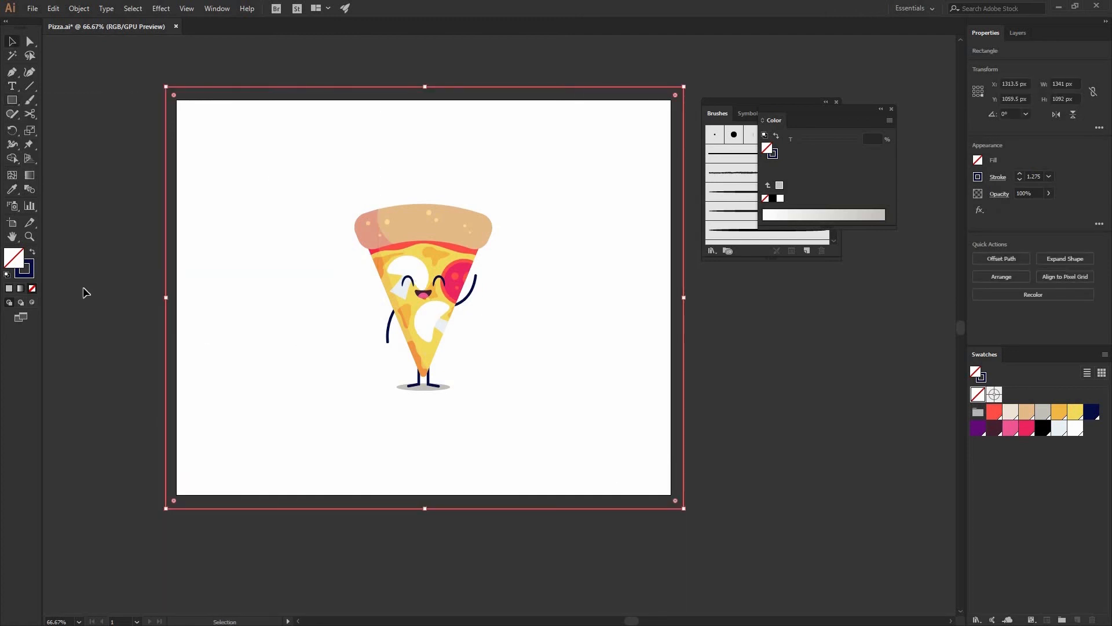
- Give the large rectangle the light beige fill without a stroke and send it behind the character
left_click(32, 253)
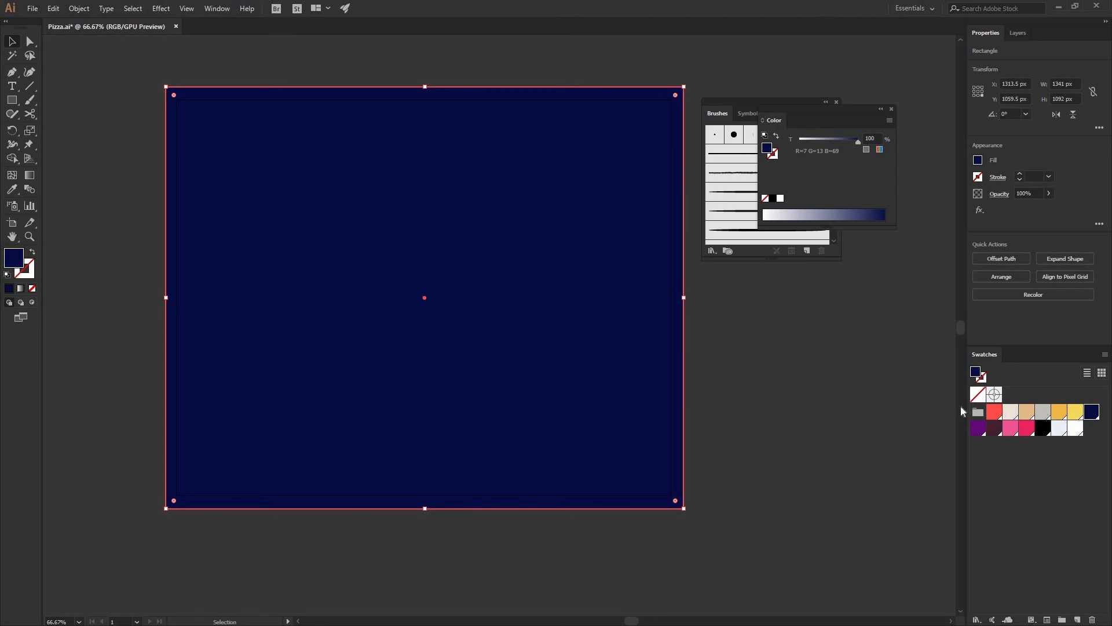
left_click(1010, 411)
right_click(613, 414)
mouse_move(637, 566)
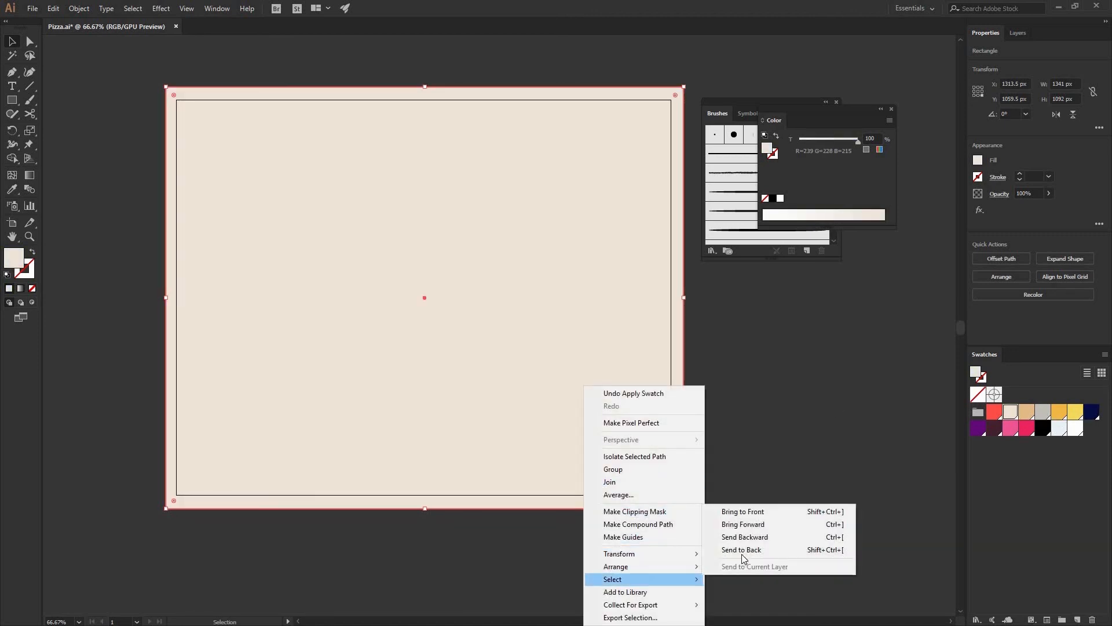
left_click(743, 550)
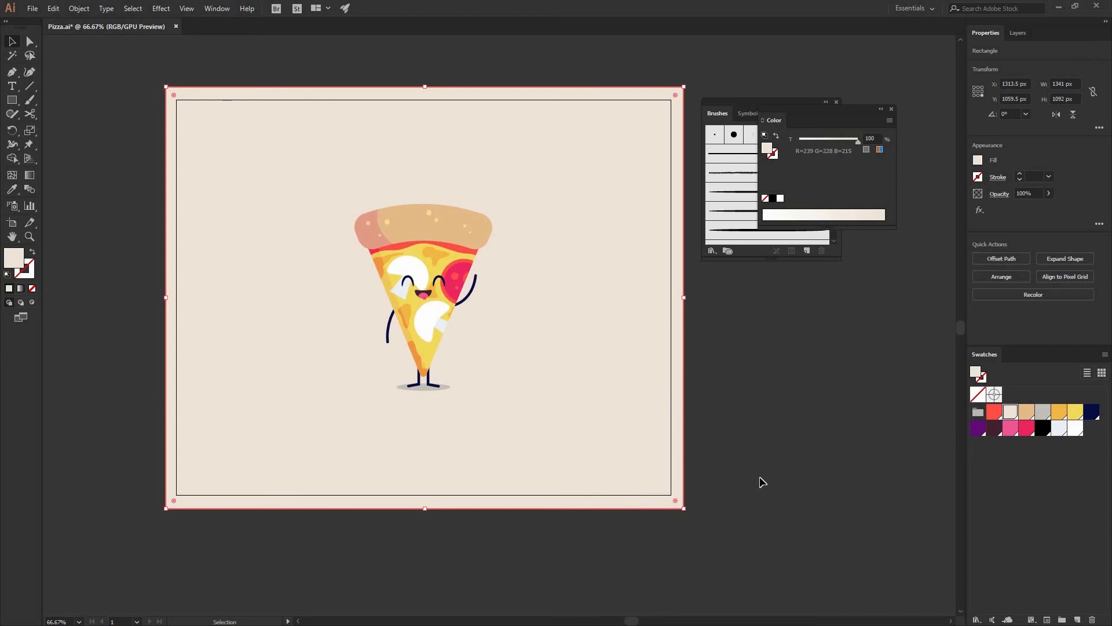
left_click(797, 446)
- Try the white swatch as the background rectangle's fill, undo it, and deselect the rectangle
left_click(675, 427)
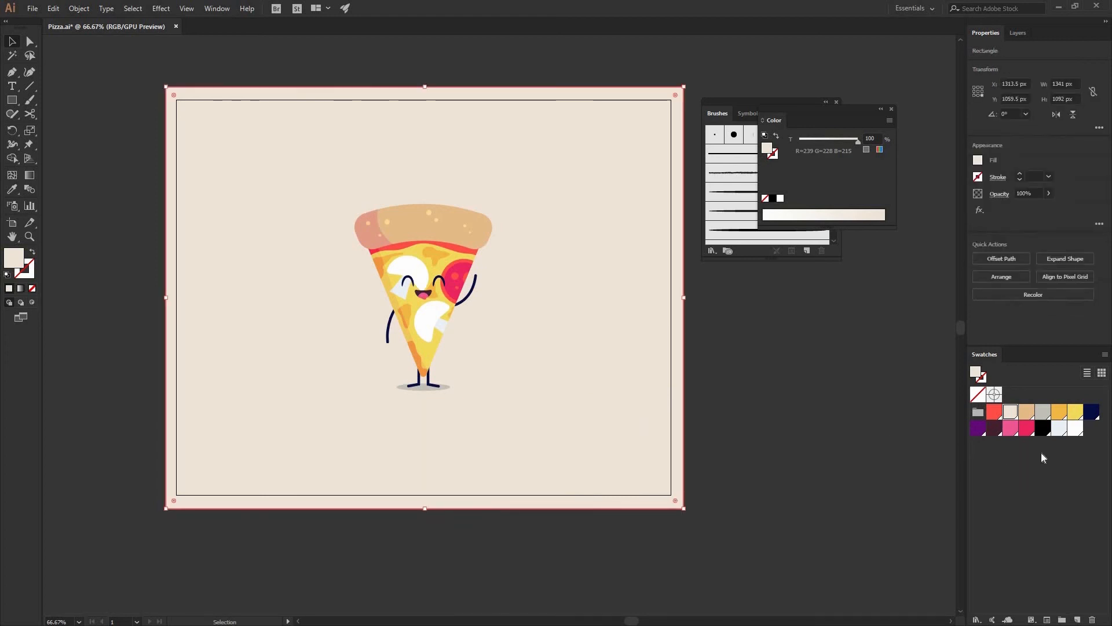
left_click(1076, 430)
key("ctrl+z")
key("ctrl+shift+a")
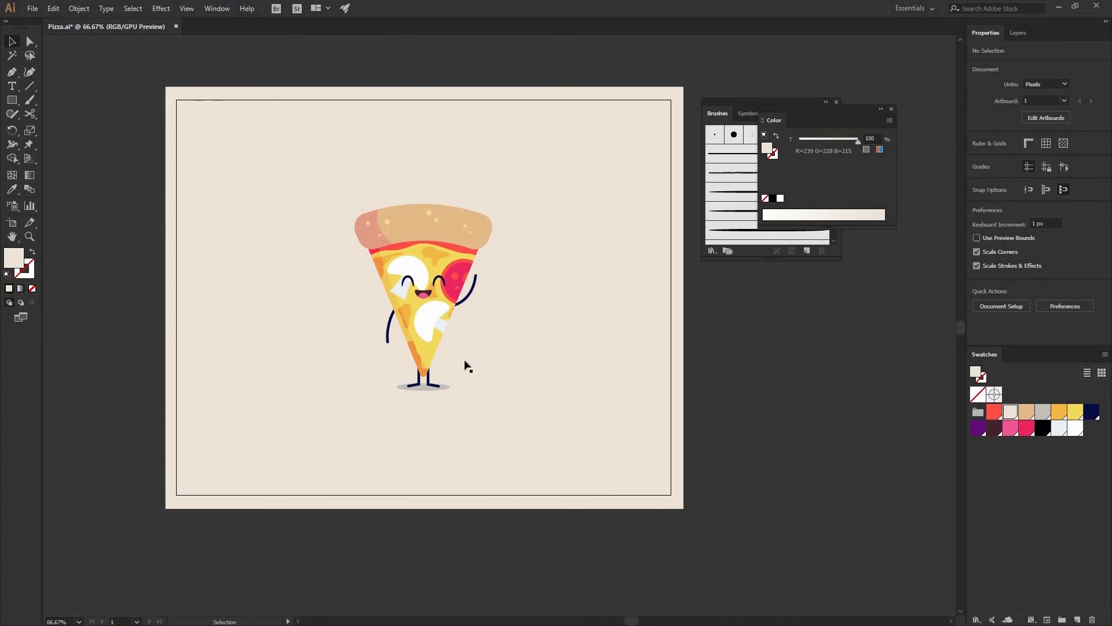
- Scale the character group up proportionally by about 30% around its centre, and deselect it
left_click(475, 292)
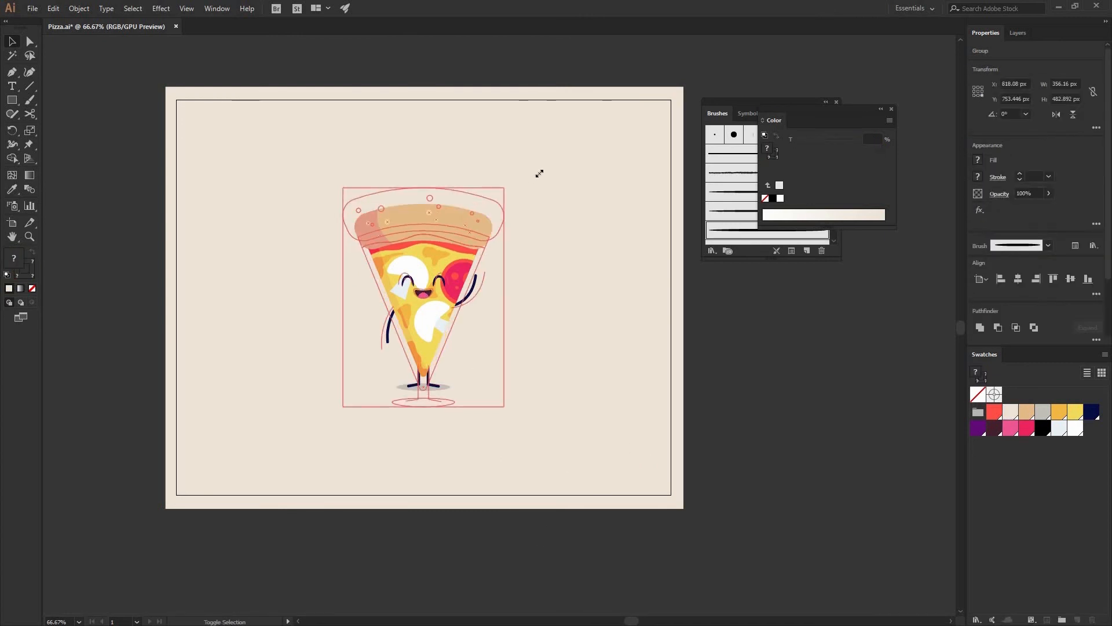
left_click_drag(539, 174, 534, 177)
left_click(760, 359)
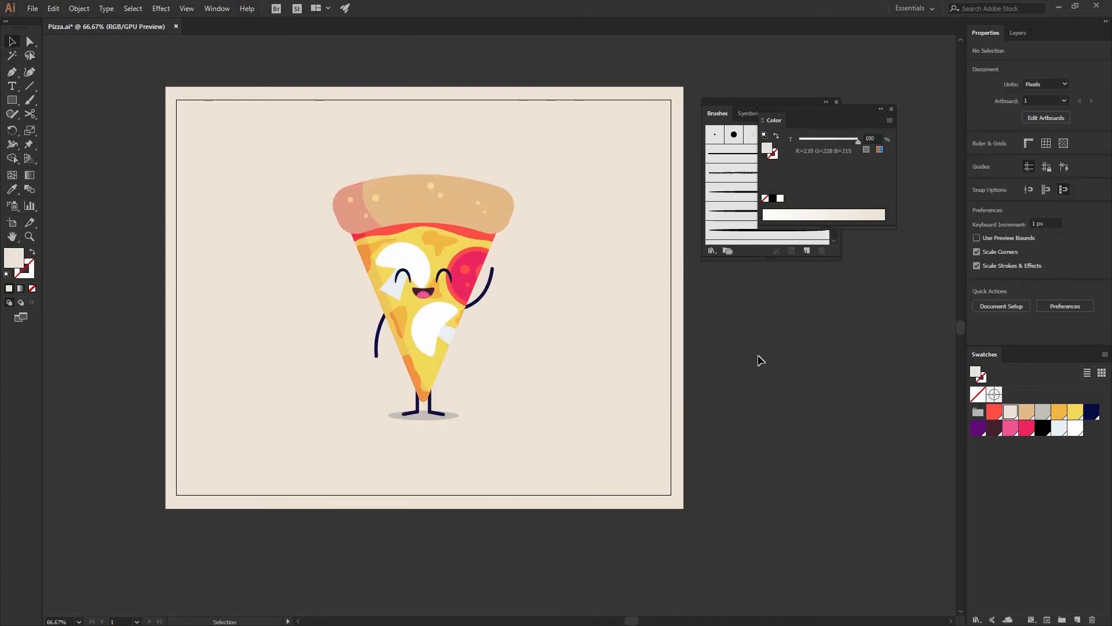